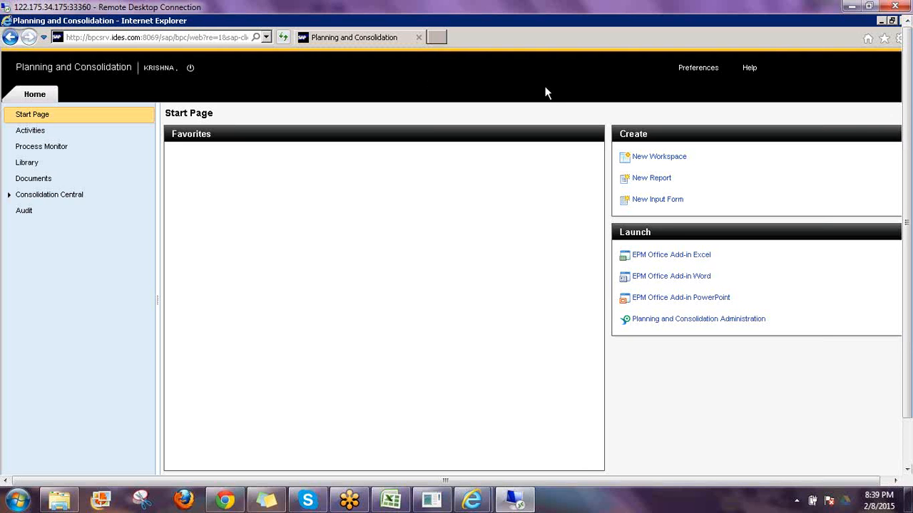
# Step: Open Planning and Consolidation Administration and display the Business Process Flows process templates, selecting REV-BPF
pyautogui.click(662, 322)
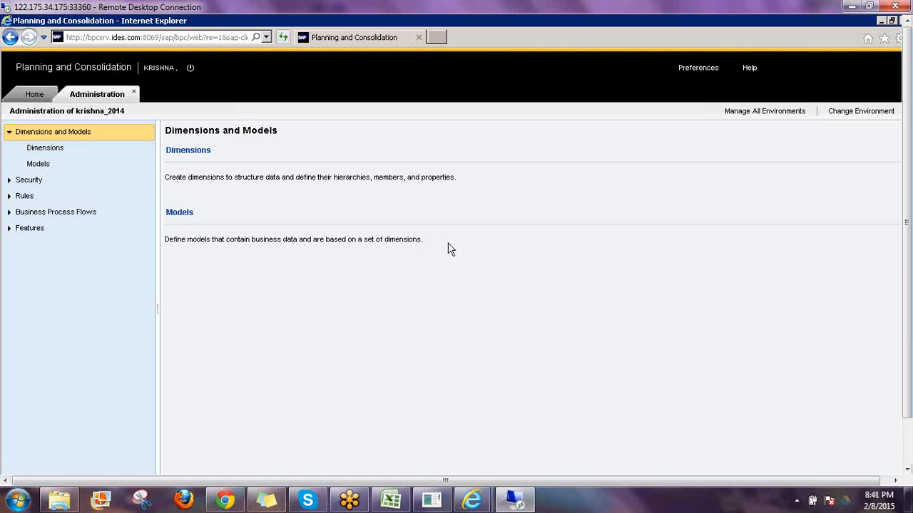
pyautogui.click(9, 213)
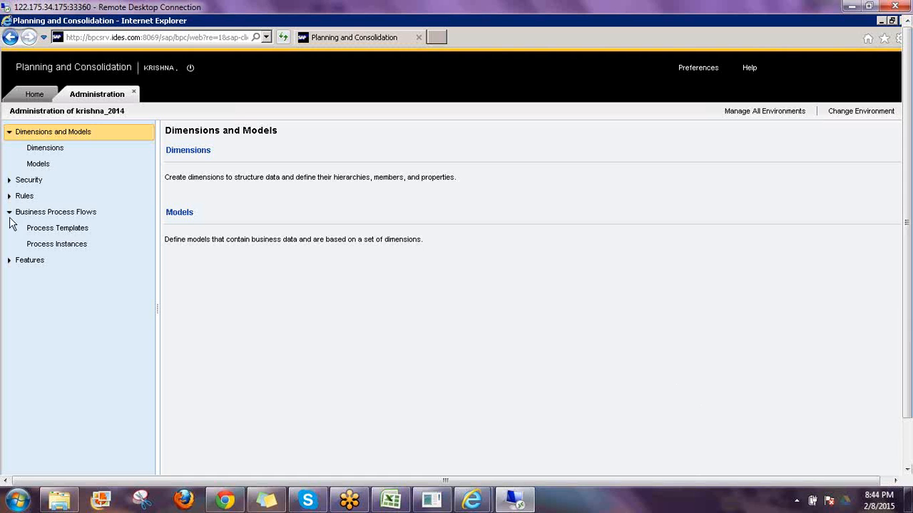
pyautogui.click(76, 216)
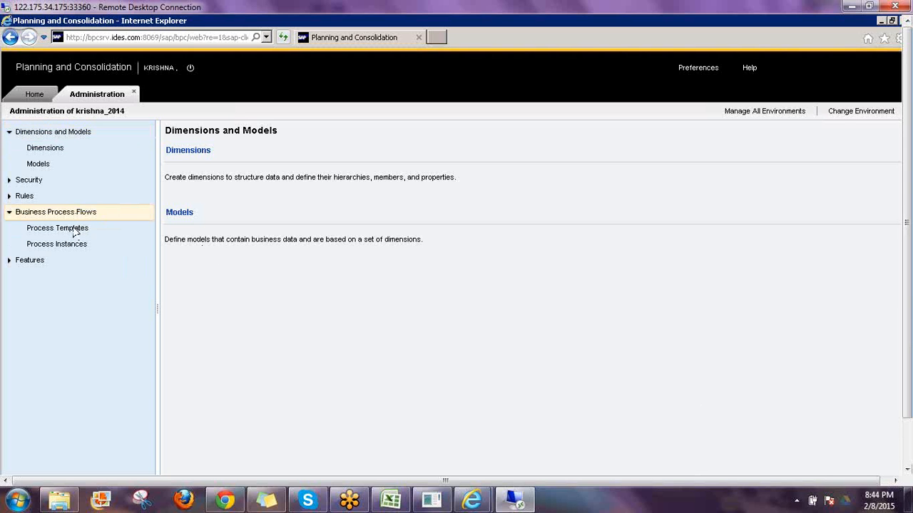
pyautogui.click(123, 217)
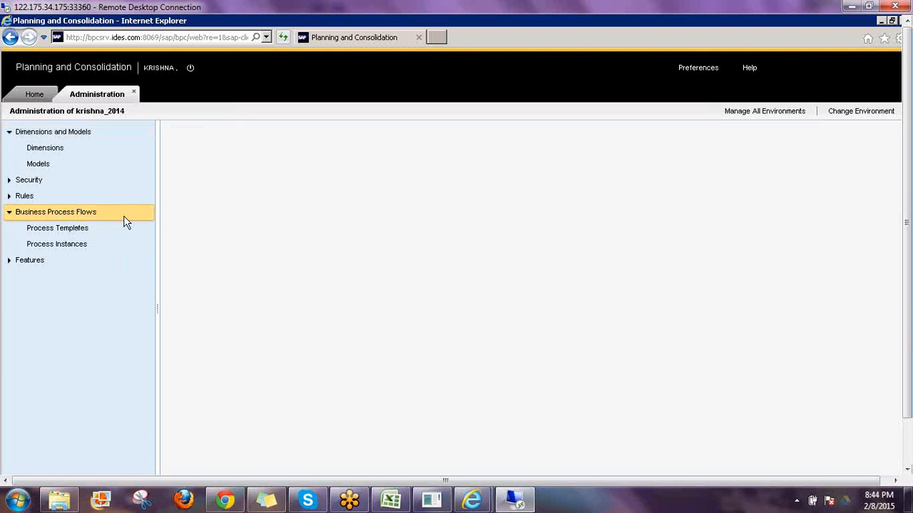
pyautogui.click(125, 224)
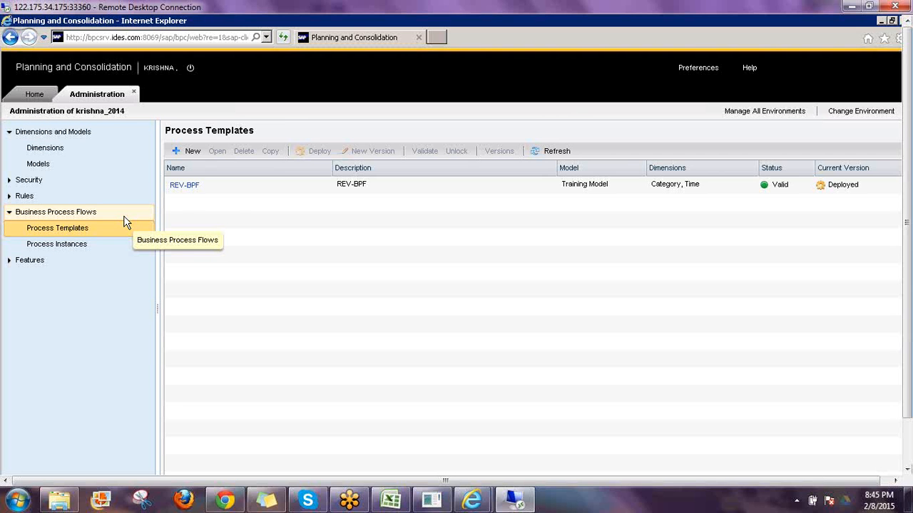
pyautogui.click(205, 191)
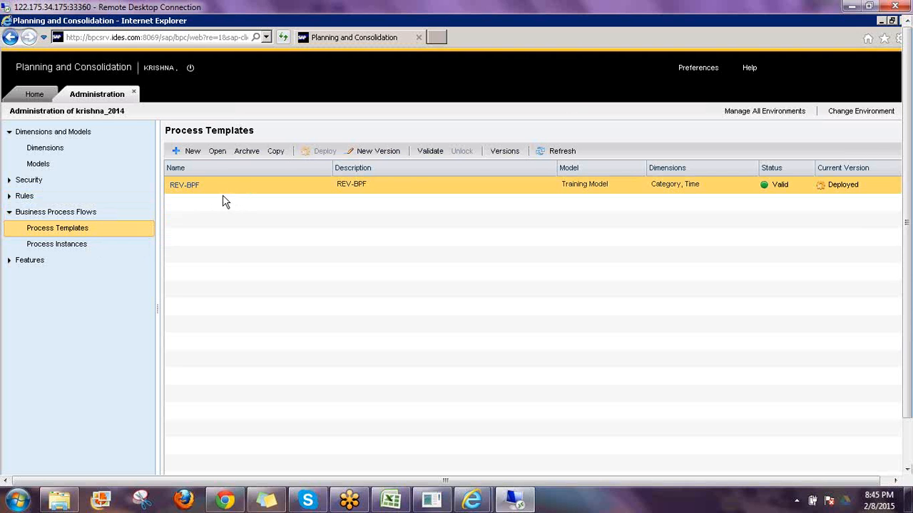
# Step: Suspend both REV-BPF process instances, Budget, Apr 2016 and Plan, Q1 2016
pyautogui.click(57, 244)
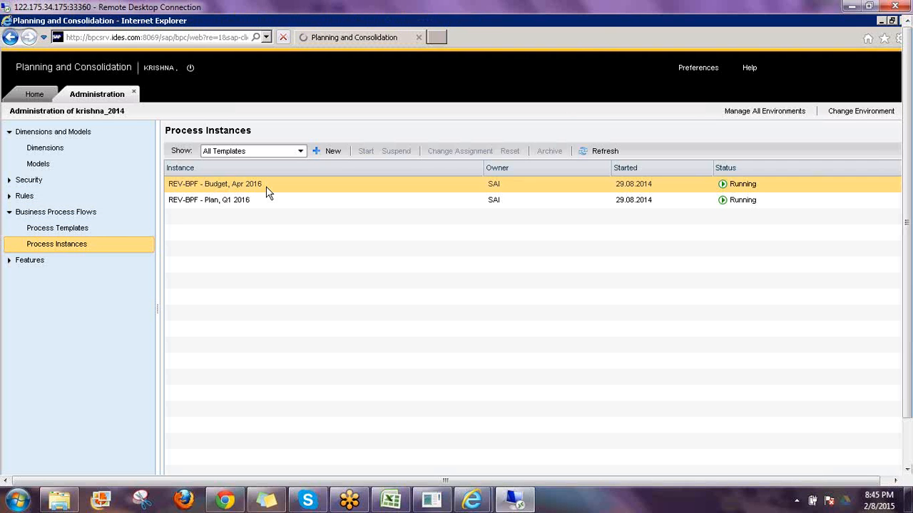
pyautogui.click(269, 205)
pyautogui.click(277, 186)
pyautogui.keyDown('ctrl'); pyautogui.click(280, 200); pyautogui.keyUp('ctrl')
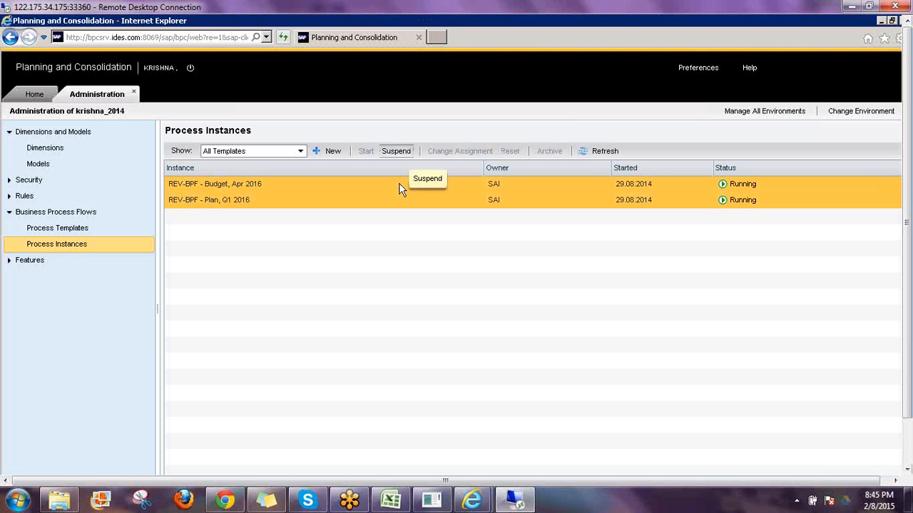
pyautogui.click(396, 153)
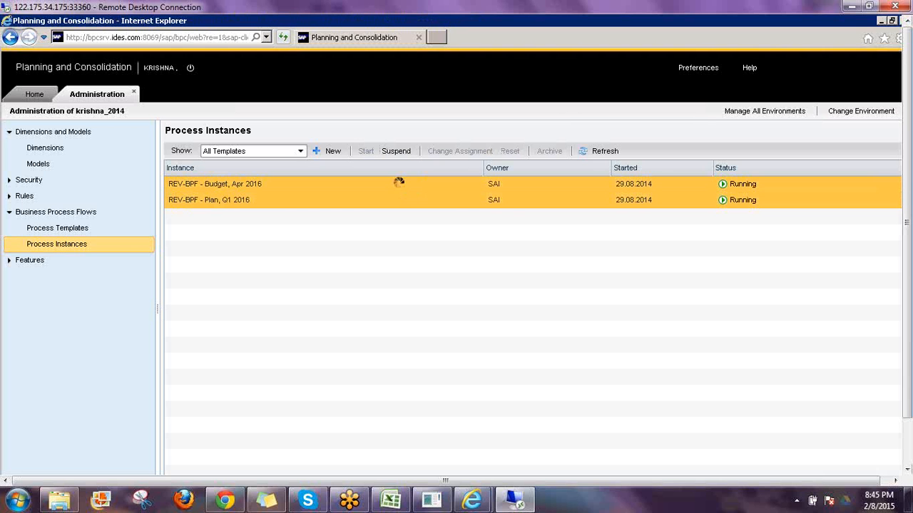
# Step: Archive all versions of the REV-BPF process template
pyautogui.click(82, 227)
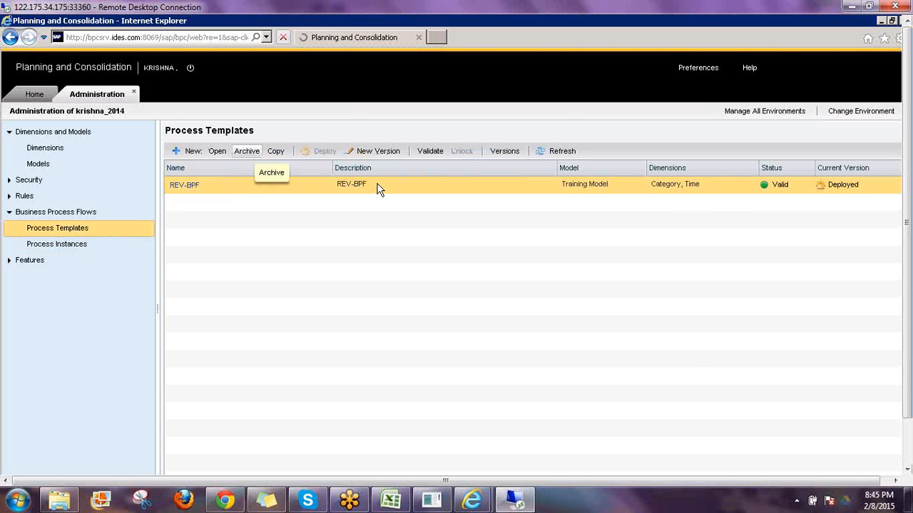
pyautogui.click(255, 155)
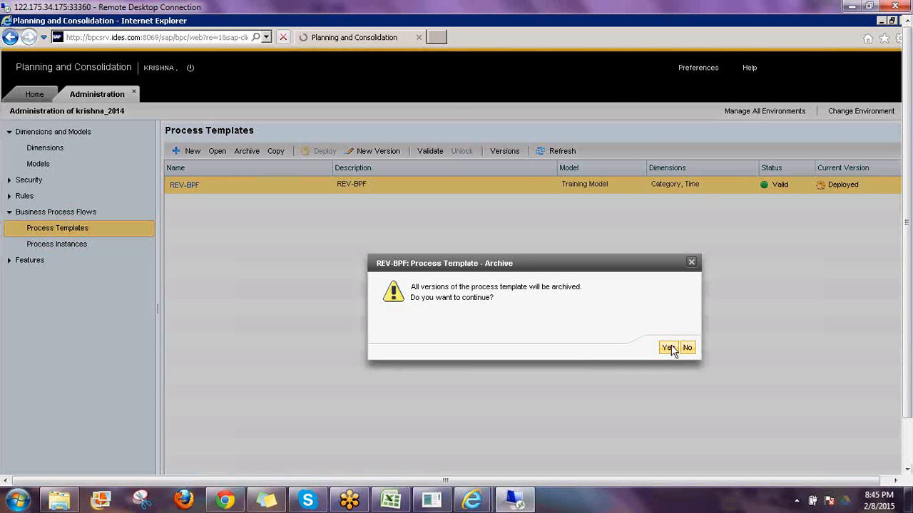
pyautogui.click(669, 348)
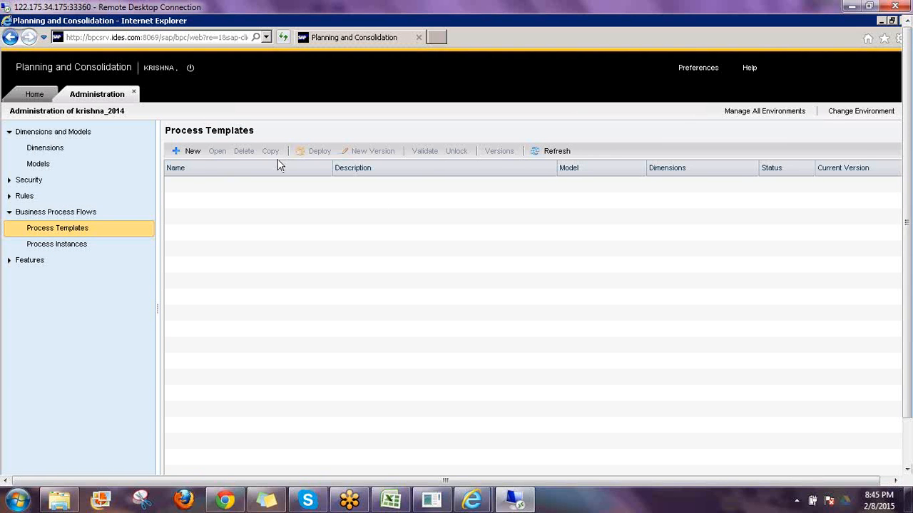
# Step: Create a new process template with BUDGET_PROCESS as both its name and its description
pyautogui.click(194, 153)
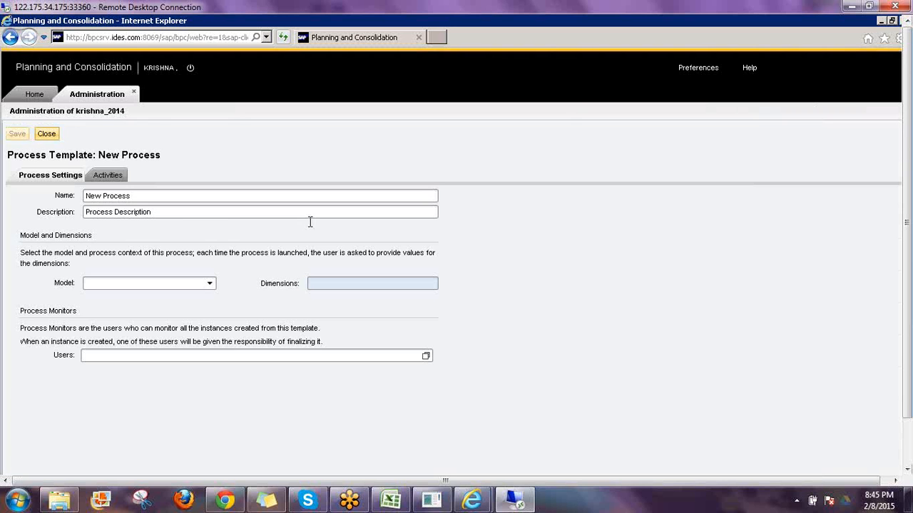
pyautogui.click(137, 196)
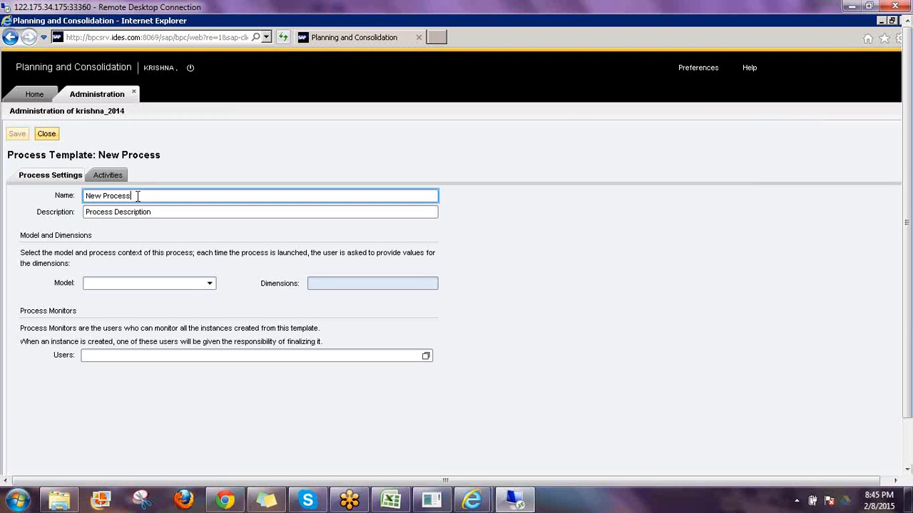
pyautogui.moveTo(137, 196); pyautogui.dragTo(79, 194)
pyautogui.write('BUDG')
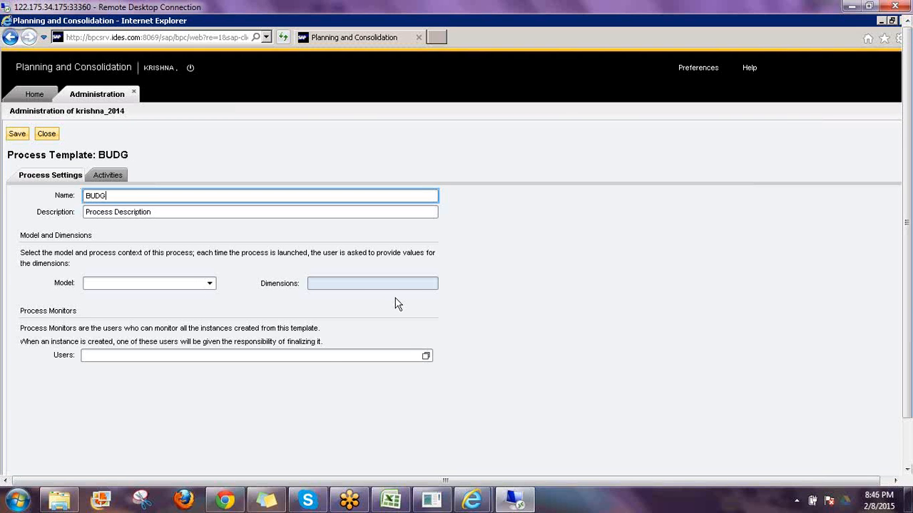
pyautogui.write('ET_PROCESS')
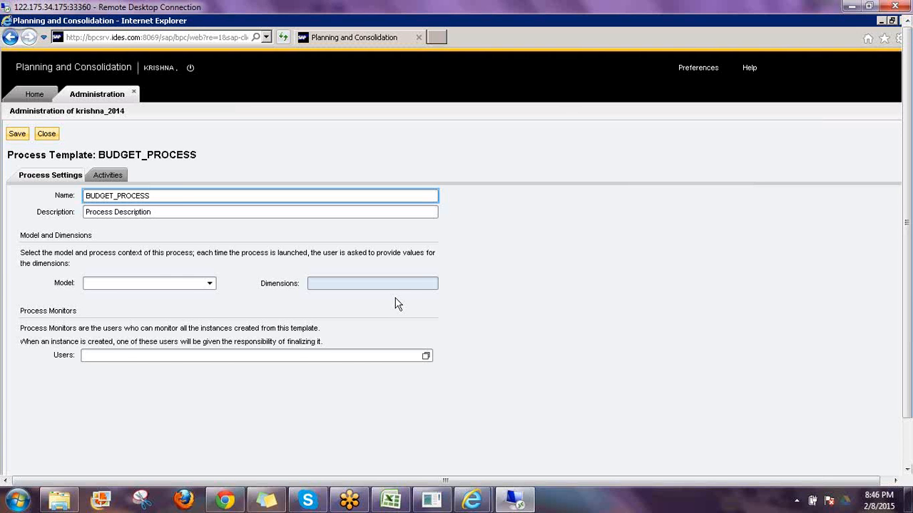
pyautogui.hotkey('ctrl', 'a')
pyautogui.hotkey('ctrl', 'c')
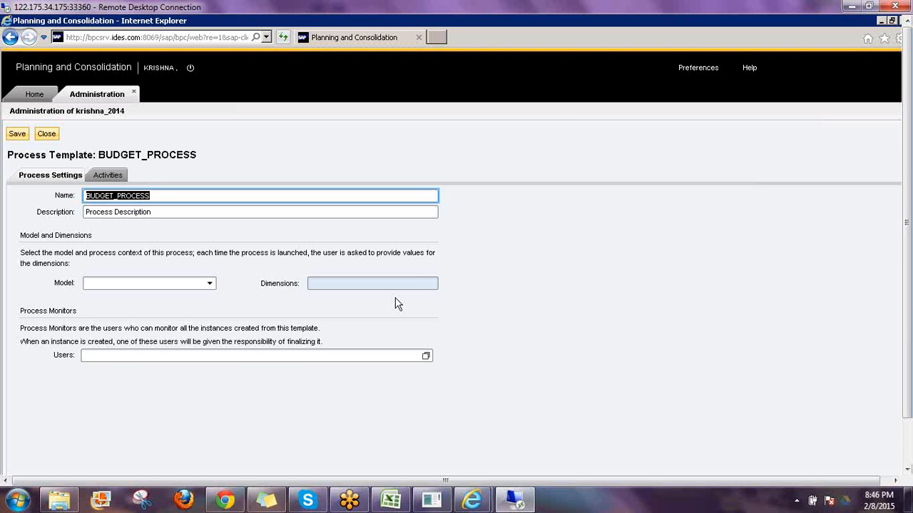
pyautogui.press('Tab')
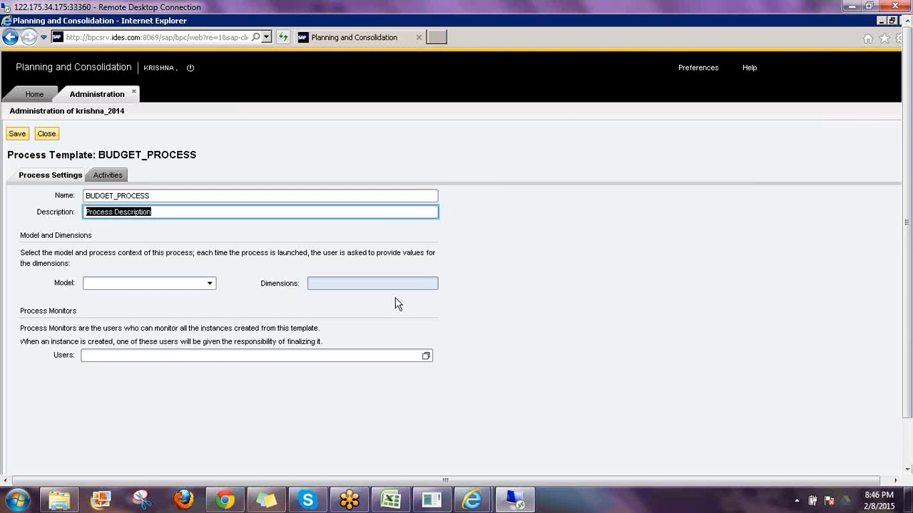
pyautogui.hotkey('ctrl', 'v')
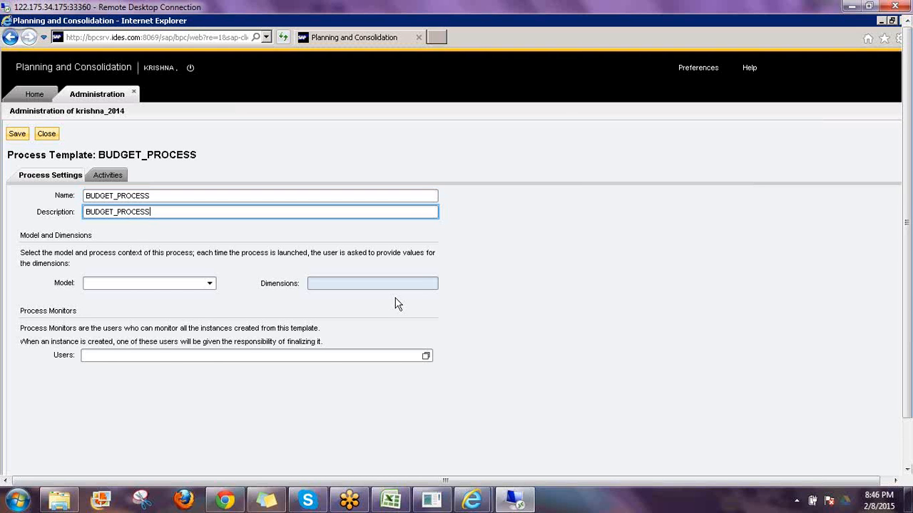
pyautogui.click(176, 195)
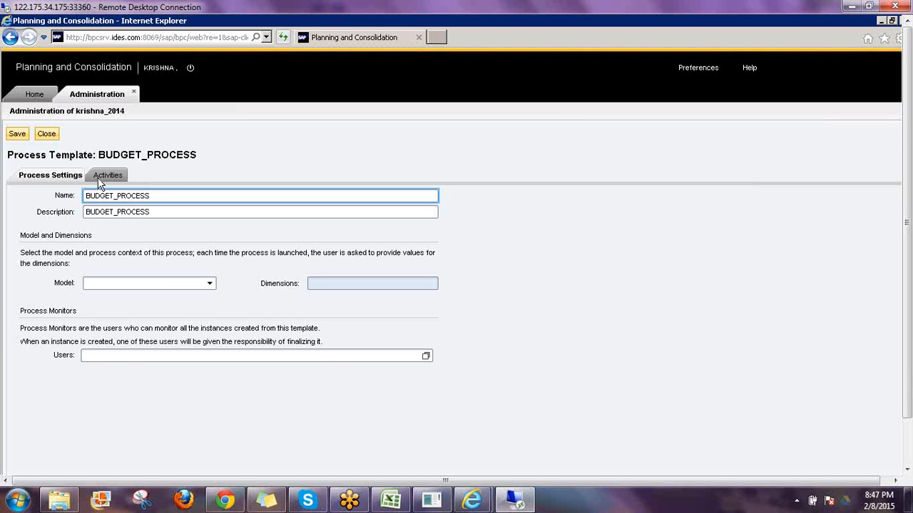
# Step: Set the template's model to Training Model and add Category to its dimensions
pyautogui.click(210, 283)
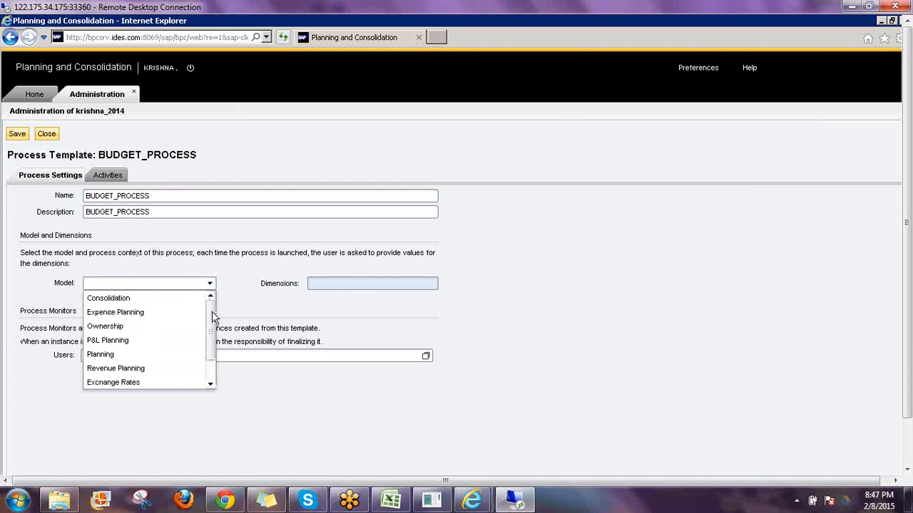
pyautogui.click(212, 383)
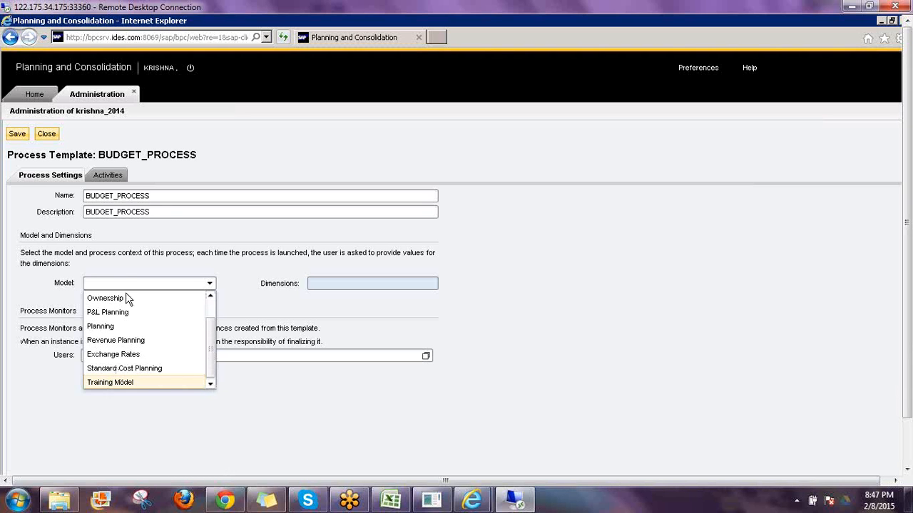
pyautogui.click(115, 382)
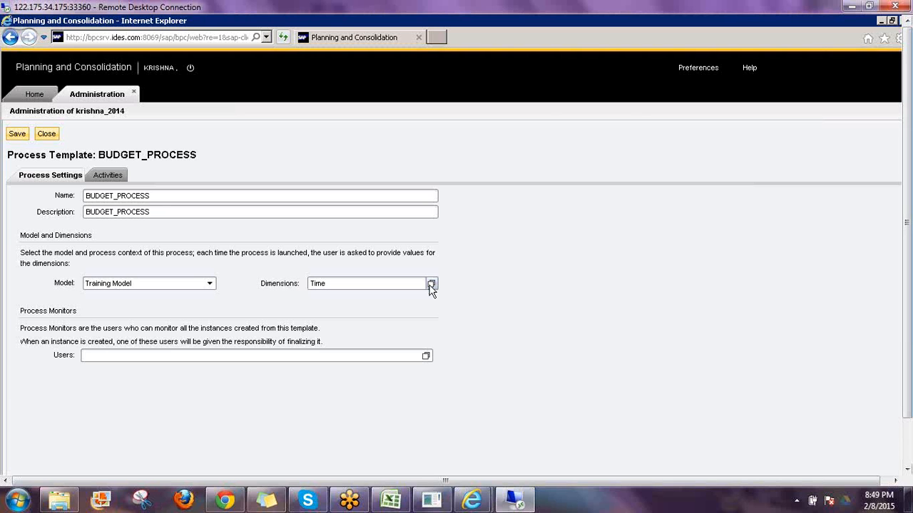
pyautogui.click(431, 285)
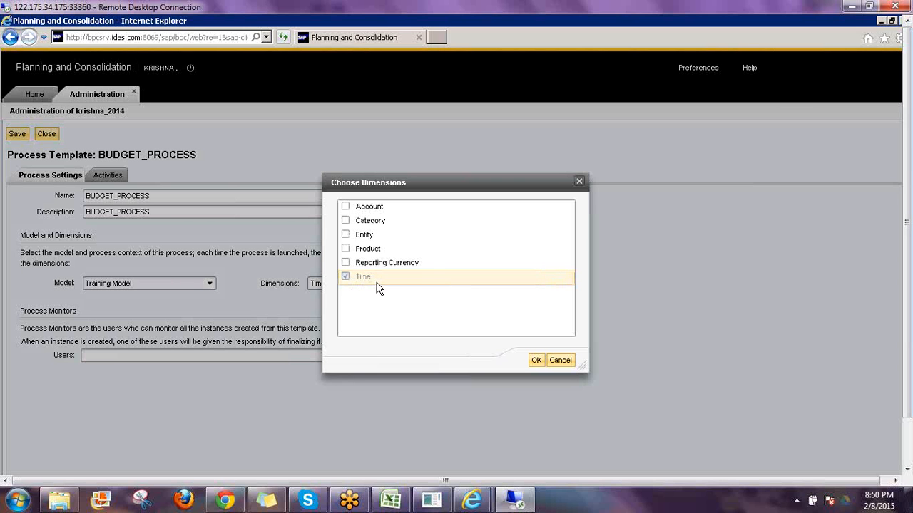
pyautogui.click(346, 222)
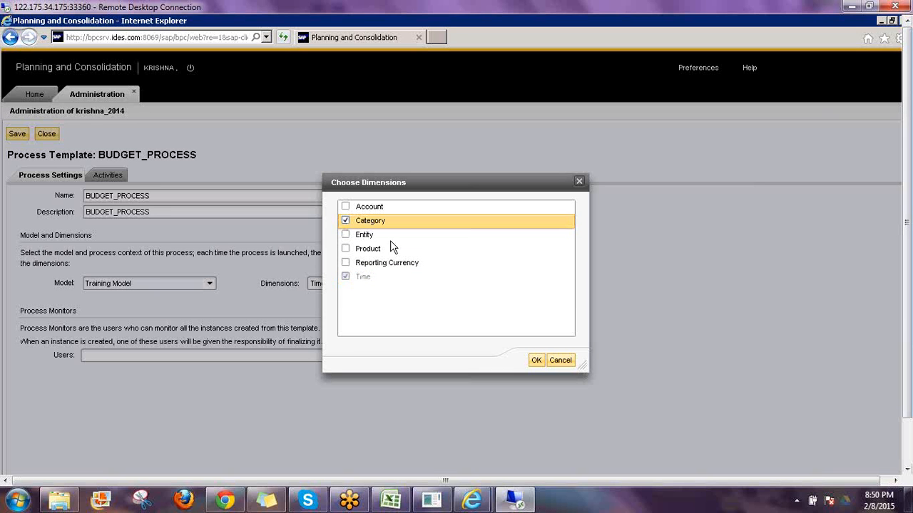
pyautogui.click(536, 362)
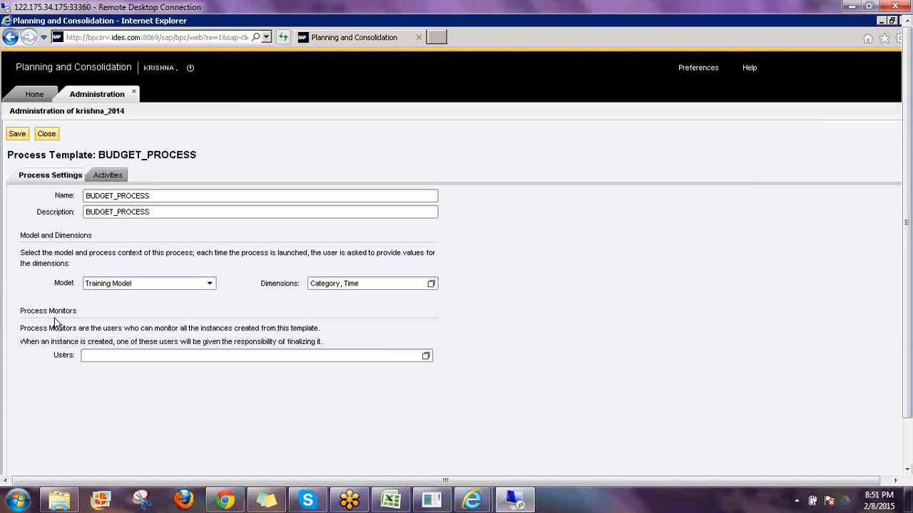
# Step: Choose a user as process monitor for the BUDGET_PROCESS template
pyautogui.click(426, 356)
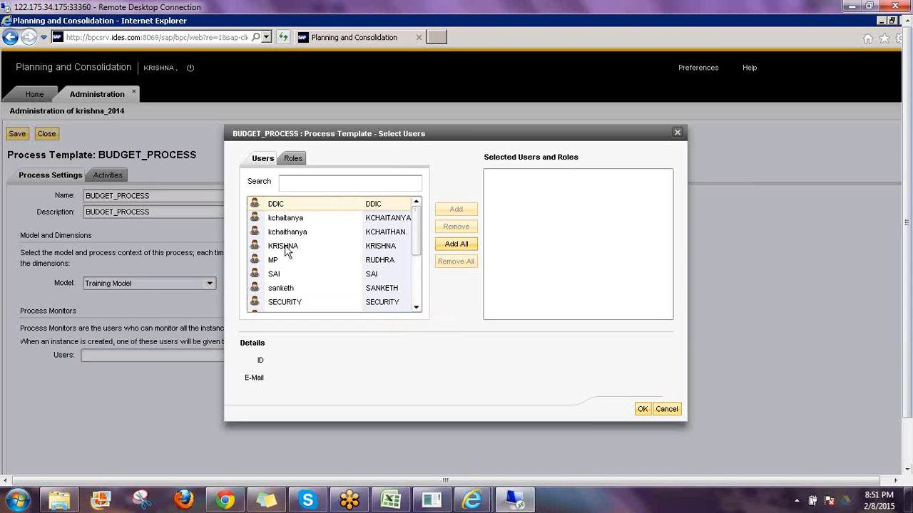
pyautogui.click(275, 274)
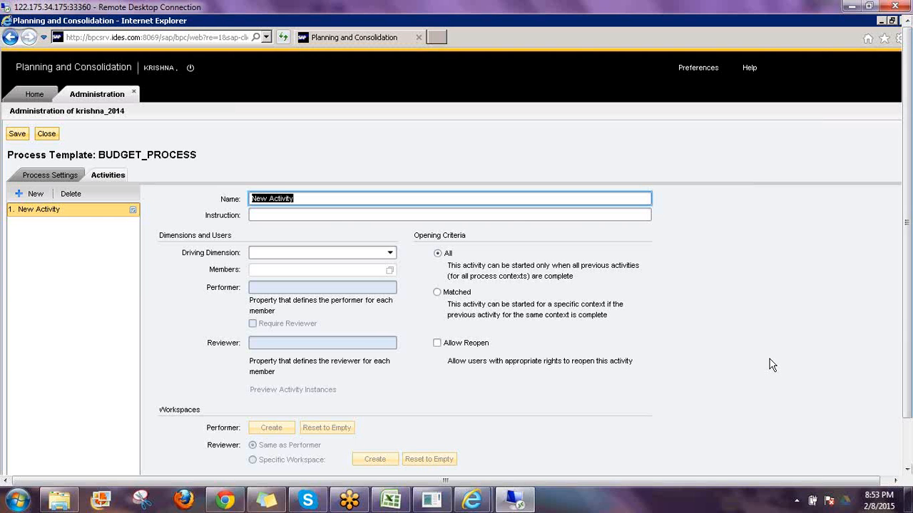
# Step: Name the template's new activity Data_upload and enter Data_upload as its instruction
pyautogui.write('Data_u')
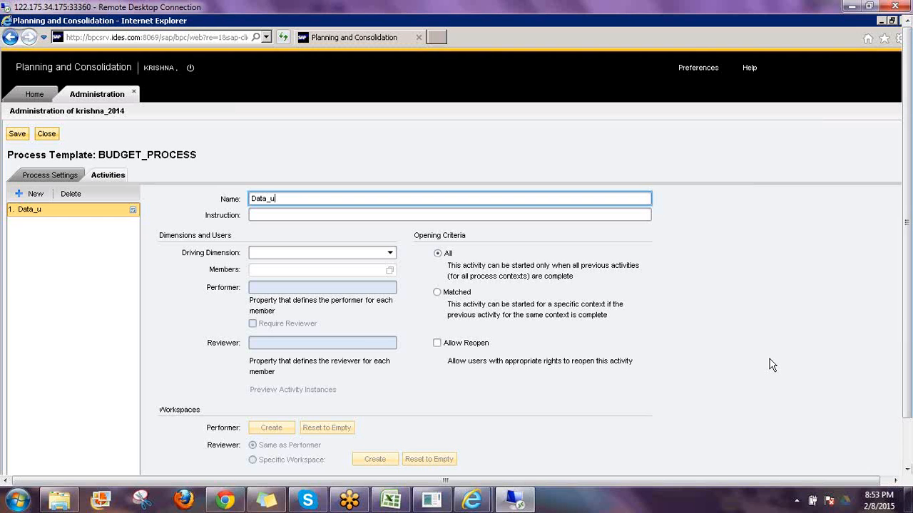
pyautogui.write('pload')
pyautogui.hotkey('ctrl', 'a')
pyautogui.hotkey('ctrl', 'c')
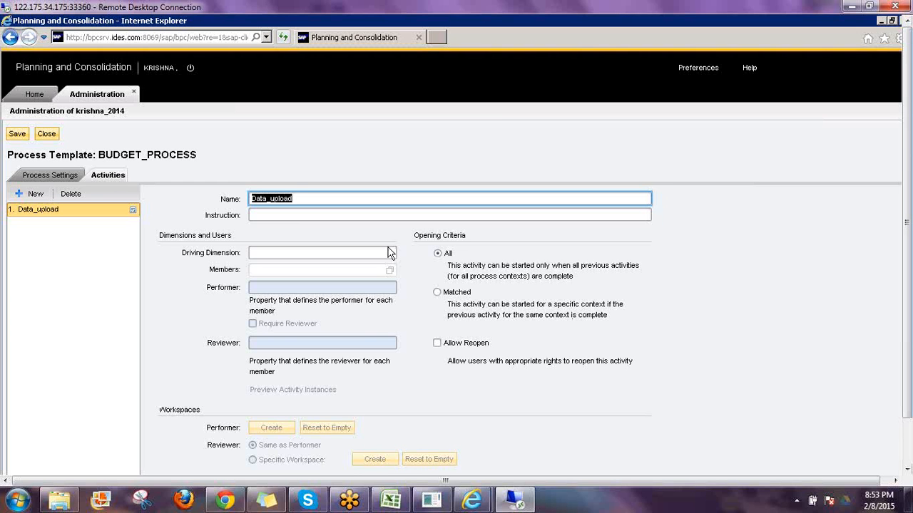
pyautogui.press('Tab')
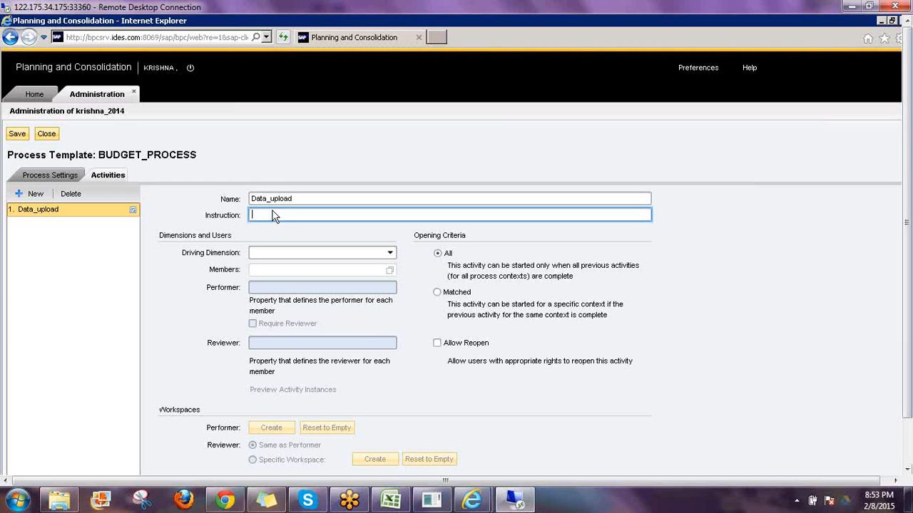
pyautogui.hotkey('ctrl', 'v')
pyautogui.moveTo(908, 349); pyautogui.dragTo(908, 394)
pyautogui.click(815, 295)
pyautogui.moveTo(177, 209)
pyautogui.mouseDown()
pyautogui.moveTo(240, 212)
pyautogui.moveTo(244, 204)
pyautogui.moveTo(201, 189)
pyautogui.moveTo(176, 198)
pyautogui.moveTo(182, 210)
pyautogui.mouseUp()
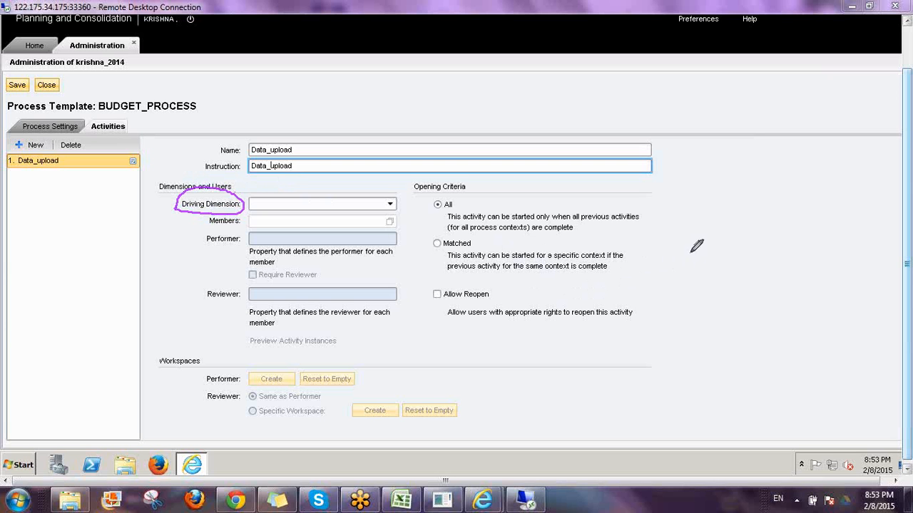
pyautogui.moveTo(737, 232)
pyautogui.mouseDown()
pyautogui.moveTo(712, 233)
pyautogui.moveTo(712, 262)
pyautogui.moveTo(744, 266)
pyautogui.moveTo(735, 249)
pyautogui.moveTo(764, 264)
pyautogui.moveTo(781, 246)
pyautogui.moveTo(780, 258)
pyautogui.moveTo(793, 260)
pyautogui.moveTo(816, 241)
pyautogui.moveTo(822, 300)
pyautogui.mouseUp()
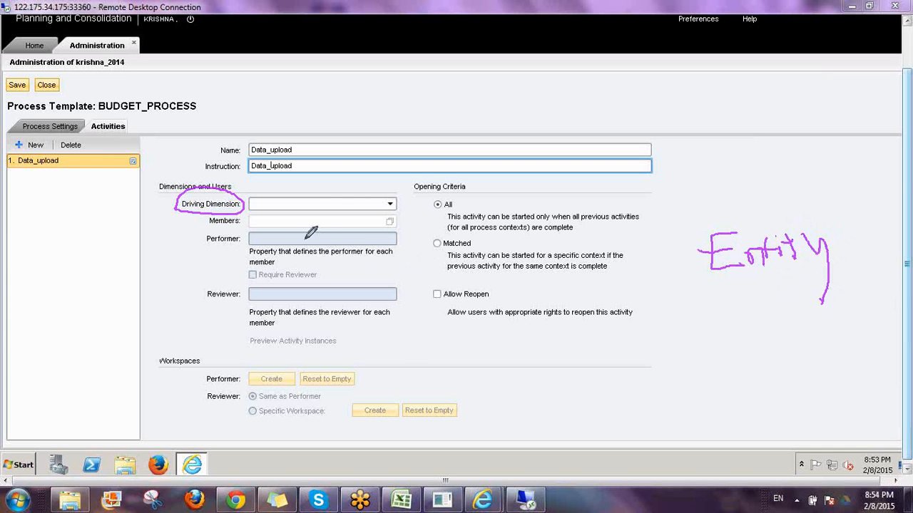
pyautogui.moveTo(712, 304)
pyautogui.mouseDown()
pyautogui.moveTo(689, 333)
pyautogui.moveTo(756, 293)
pyautogui.mouseUp()
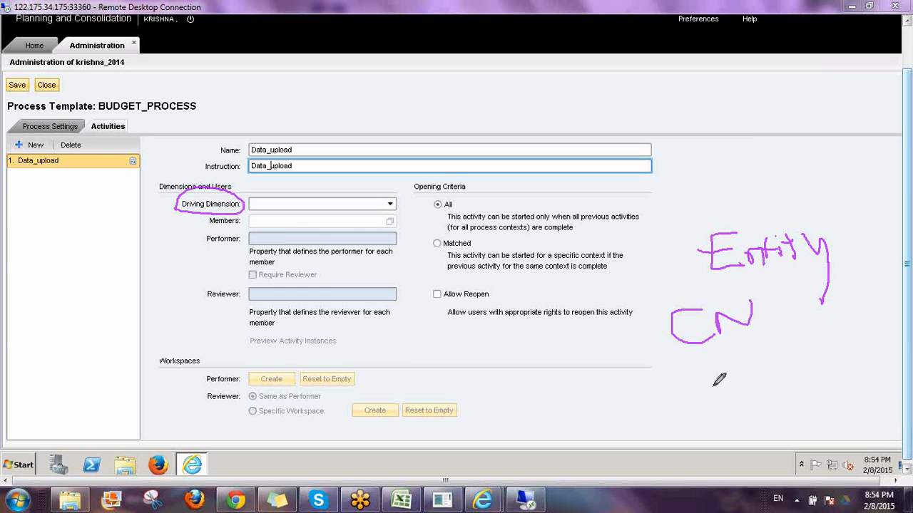
pyautogui.moveTo(703, 369)
pyautogui.mouseDown()
pyautogui.moveTo(703, 403)
pyautogui.moveTo(738, 387)
pyautogui.moveTo(735, 377)
pyautogui.moveTo(768, 348)
pyautogui.mouseUp()
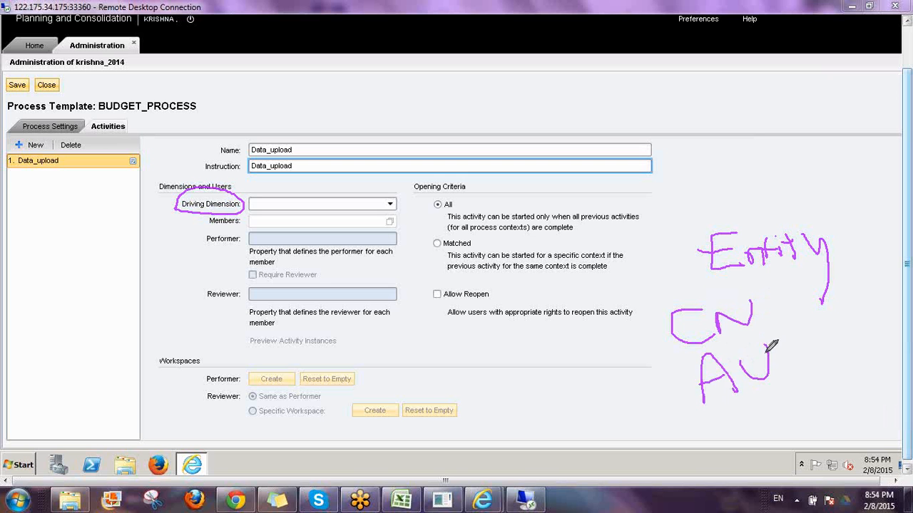
pyautogui.moveTo(764, 307); pyautogui.dragTo(817, 284)
pyautogui.moveTo(784, 345); pyautogui.dragTo(818, 330)
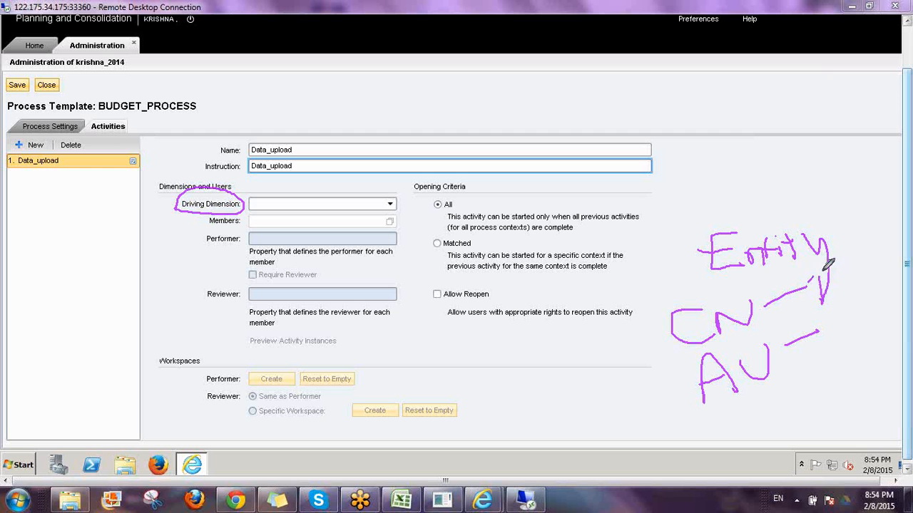
pyautogui.moveTo(830, 271)
pyautogui.mouseDown()
pyautogui.moveTo(826, 281)
pyautogui.moveTo(850, 306)
pyautogui.mouseUp()
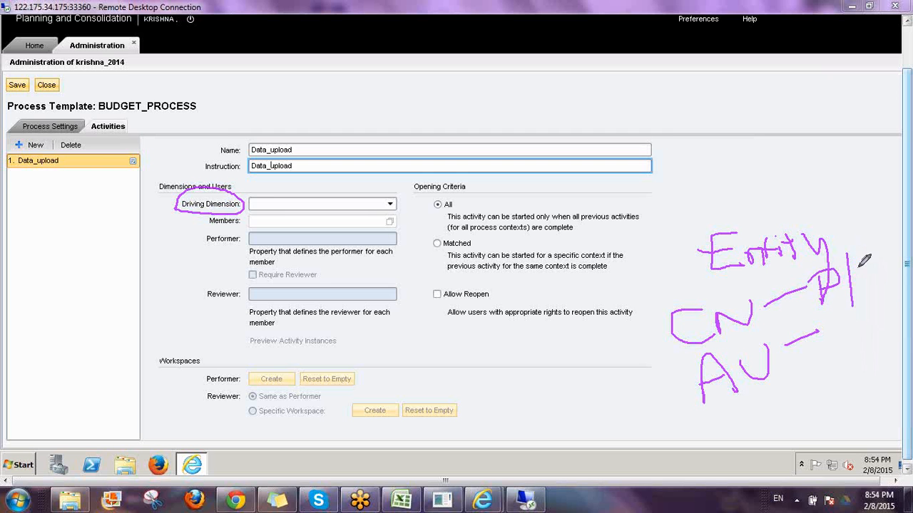
pyautogui.moveTo(861, 261)
pyautogui.mouseDown()
pyautogui.moveTo(859, 285)
pyautogui.moveTo(892, 289)
pyautogui.mouseUp()
pyautogui.moveTo(801, 236)
pyautogui.mouseDown()
pyautogui.moveTo(831, 376)
pyautogui.moveTo(878, 258)
pyautogui.moveTo(863, 225)
pyautogui.moveTo(785, 238)
pyautogui.moveTo(772, 257)
pyautogui.mouseUp()
pyautogui.moveTo(721, 226)
pyautogui.mouseDown()
pyautogui.moveTo(745, 180)
pyautogui.moveTo(798, 157)
pyautogui.moveTo(781, 189)
pyautogui.mouseUp()
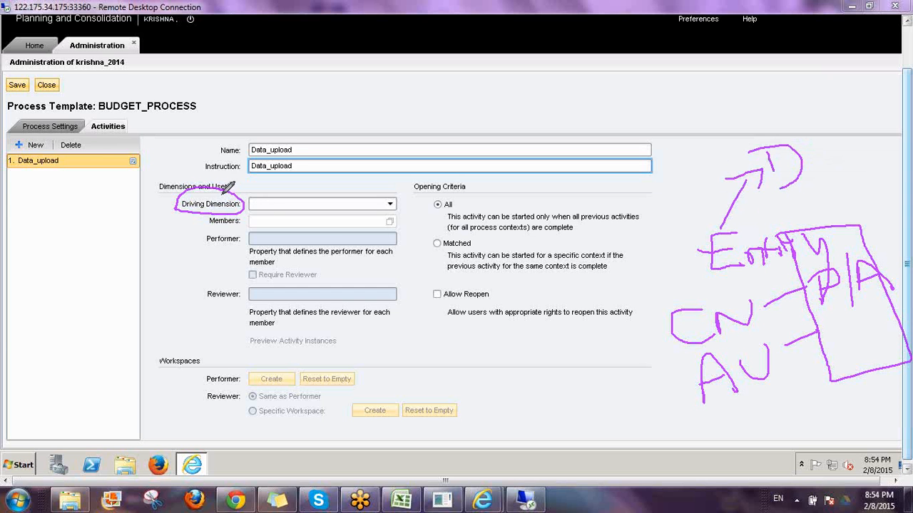
pyautogui.moveTo(227, 193); pyautogui.dragTo(275, 140)
pyautogui.moveTo(831, 213); pyautogui.dragTo(880, 385)
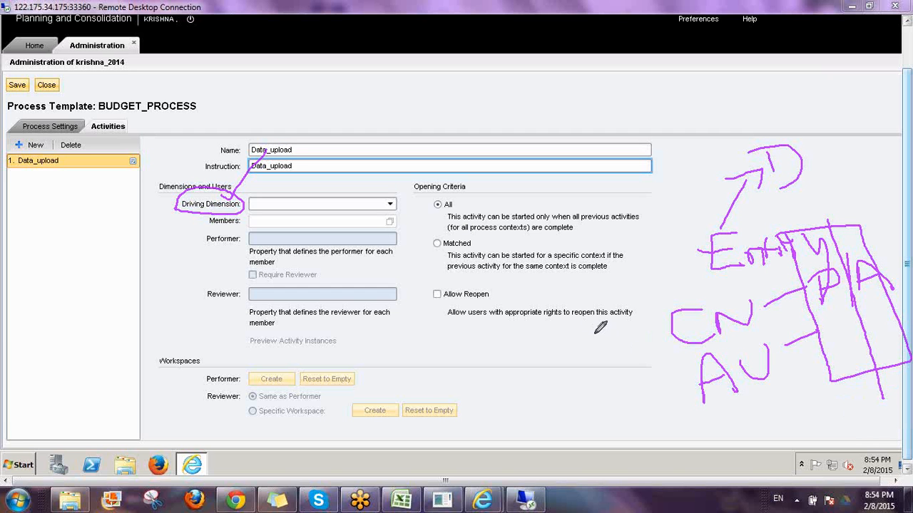
pyautogui.moveTo(593, 335)
pyautogui.mouseDown()
pyautogui.moveTo(670, 322)
pyautogui.moveTo(648, 340)
pyautogui.mouseUp()
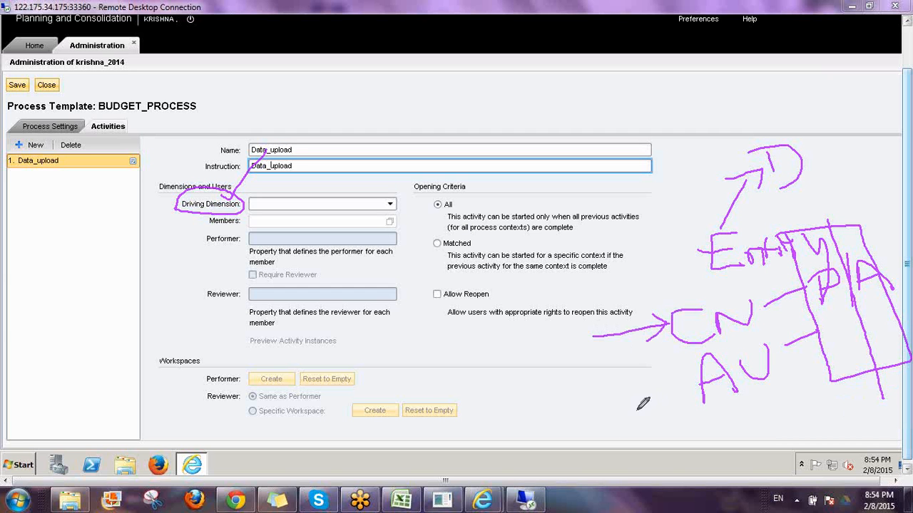
pyautogui.moveTo(614, 403)
pyautogui.mouseDown()
pyautogui.moveTo(701, 386)
pyautogui.moveTo(684, 397)
pyautogui.mouseUp()
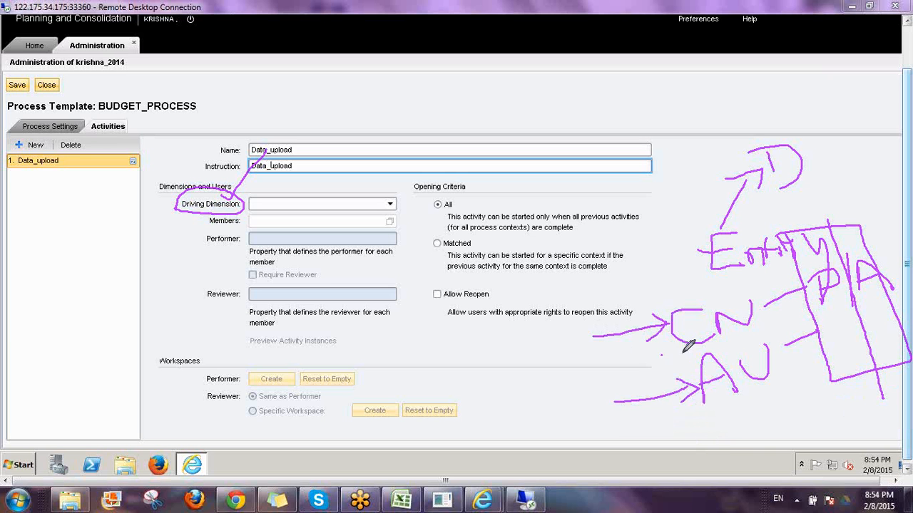
pyautogui.moveTo(662, 354); pyautogui.dragTo(771, 333)
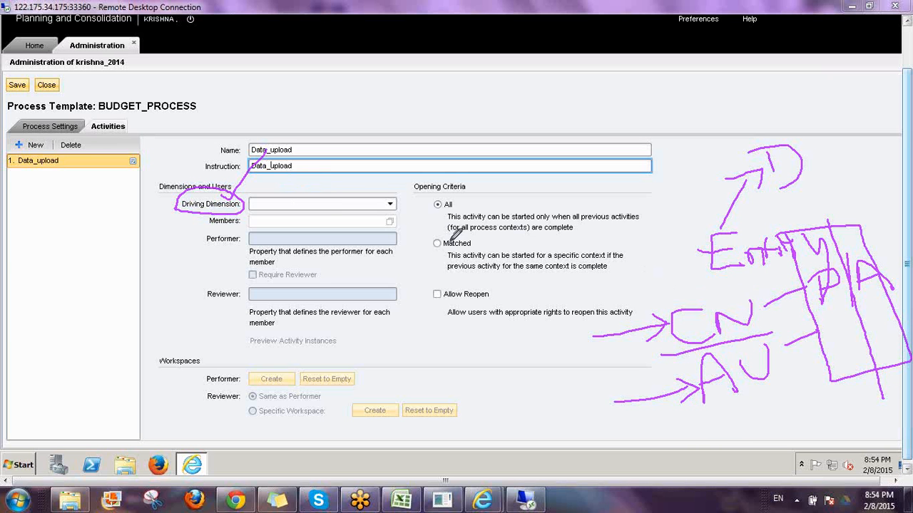
pyautogui.moveTo(683, 300)
pyautogui.mouseDown()
pyautogui.moveTo(700, 261)
pyautogui.moveTo(659, 318)
pyautogui.moveTo(797, 399)
pyautogui.moveTo(786, 243)
pyautogui.moveTo(657, 268)
pyautogui.mouseUp()
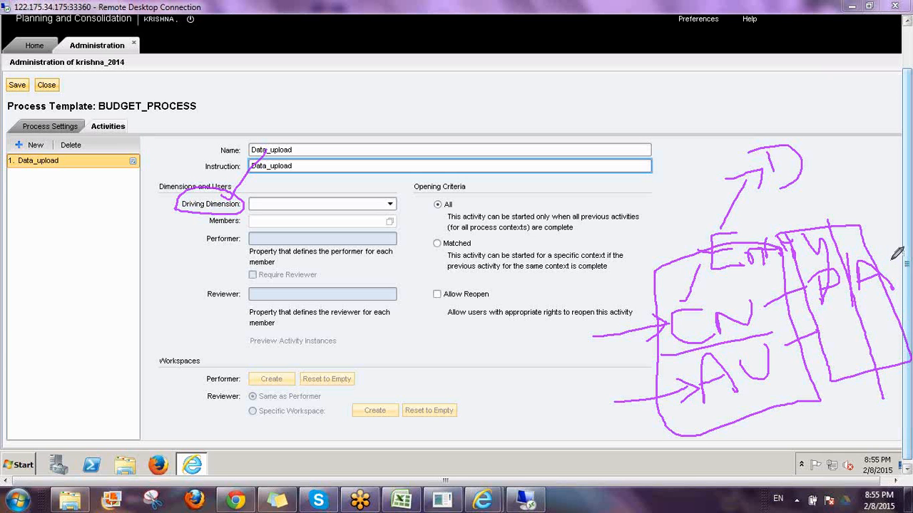
pyautogui.click(828, 343)
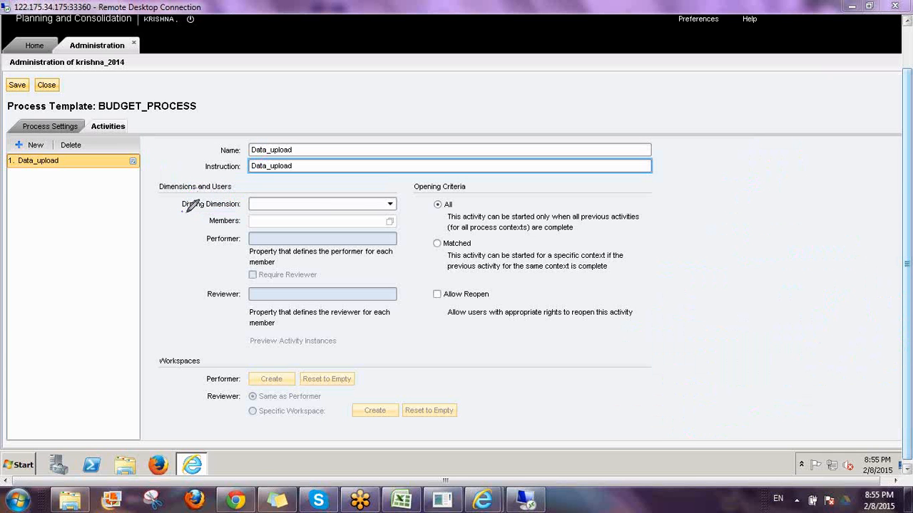
pyautogui.moveTo(182, 212); pyautogui.dragTo(236, 216)
pyautogui.click(830, 347)
# Step: Set the driving dimension of the Data_upload activity to Entity
pyautogui.click(390, 205)
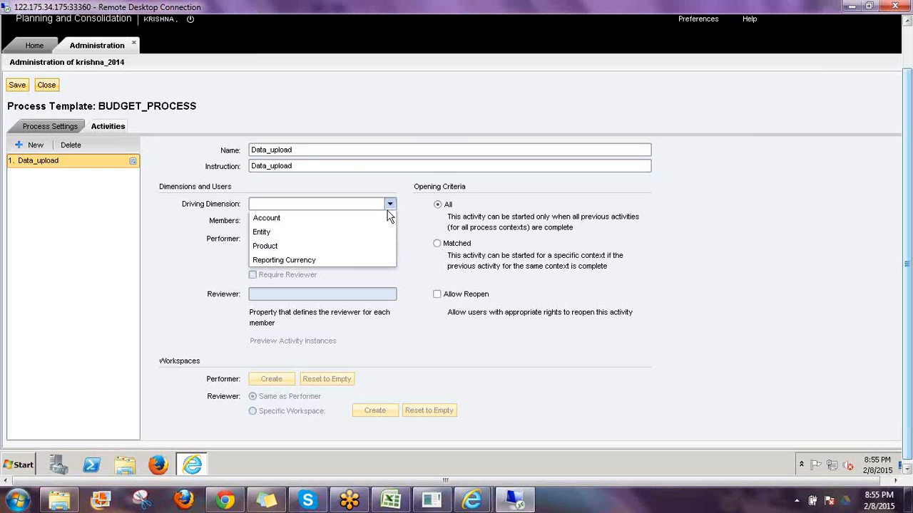
pyautogui.click(280, 232)
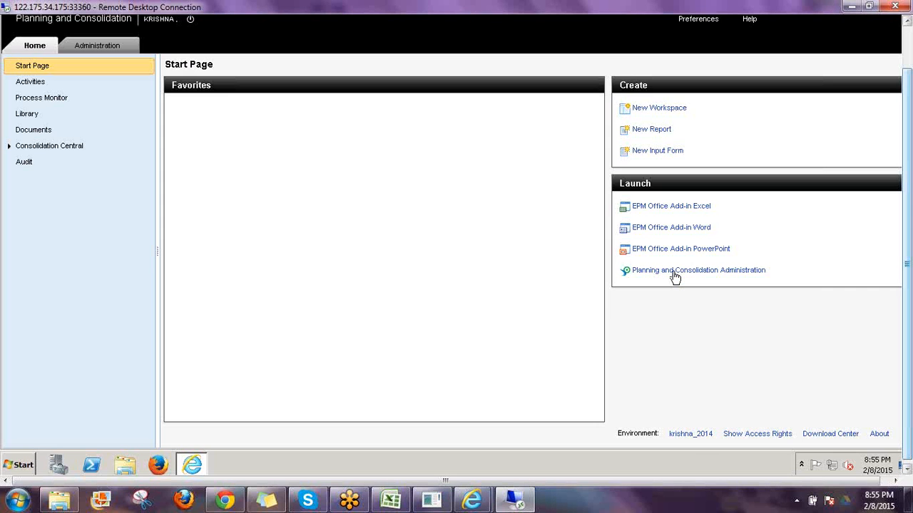
# Step: Open the members of the ENTITY dimension in a separate administration view and sort them by REVIEWER in descending order to examine owners and reviewers
pyautogui.click(674, 277)
pyautogui.moveTo(908, 360); pyautogui.dragTo(909, 318)
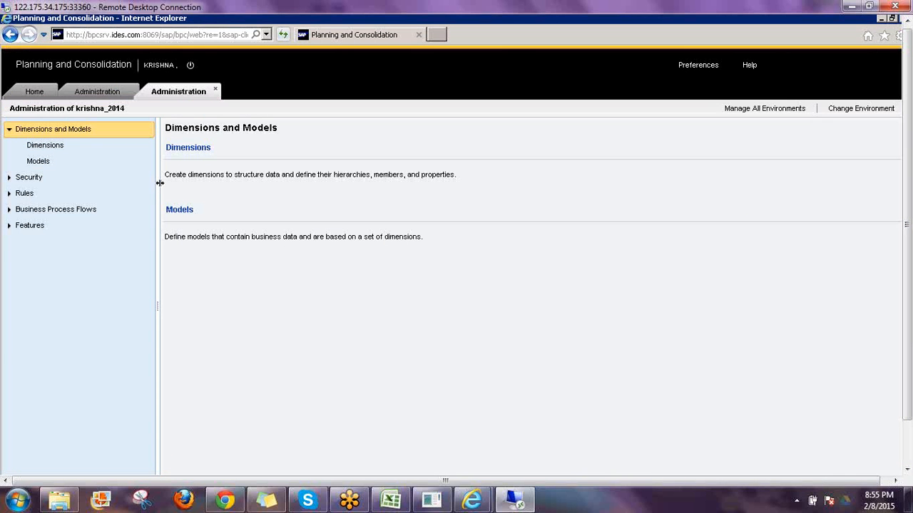
pyautogui.click(187, 147)
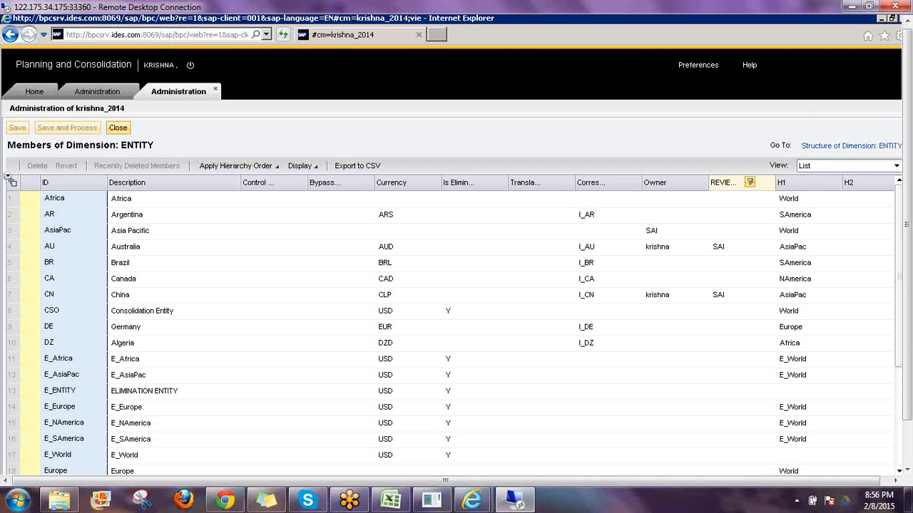
pyautogui.click(713, 183)
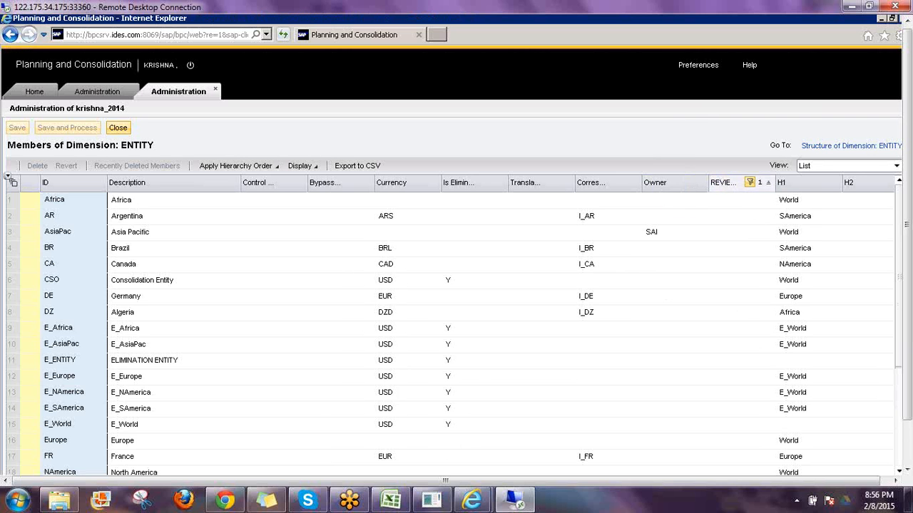
pyautogui.click(723, 184)
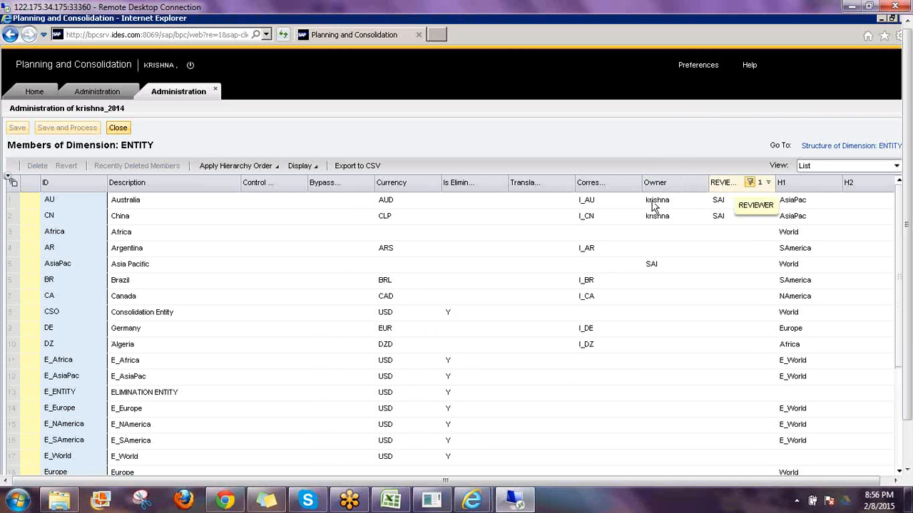
pyautogui.click(781, 182)
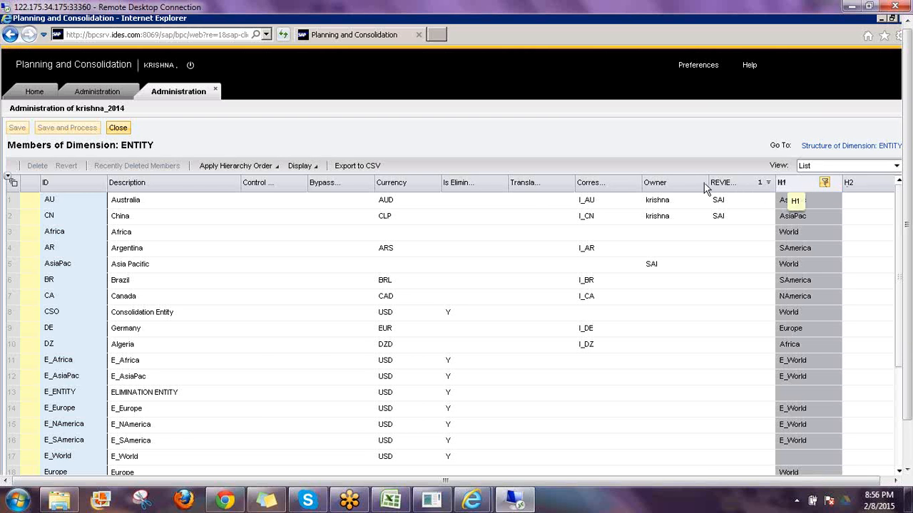
pyautogui.moveTo(780, 182); pyautogui.dragTo(682, 185)
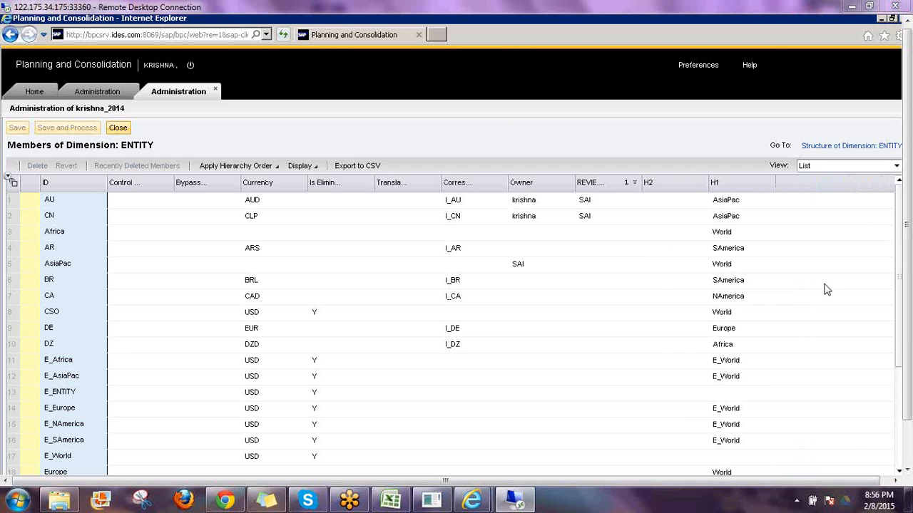
pyautogui.moveTo(524, 151)
pyautogui.mouseDown()
pyautogui.moveTo(527, 187)
pyautogui.moveTo(526, 166)
pyautogui.mouseUp()
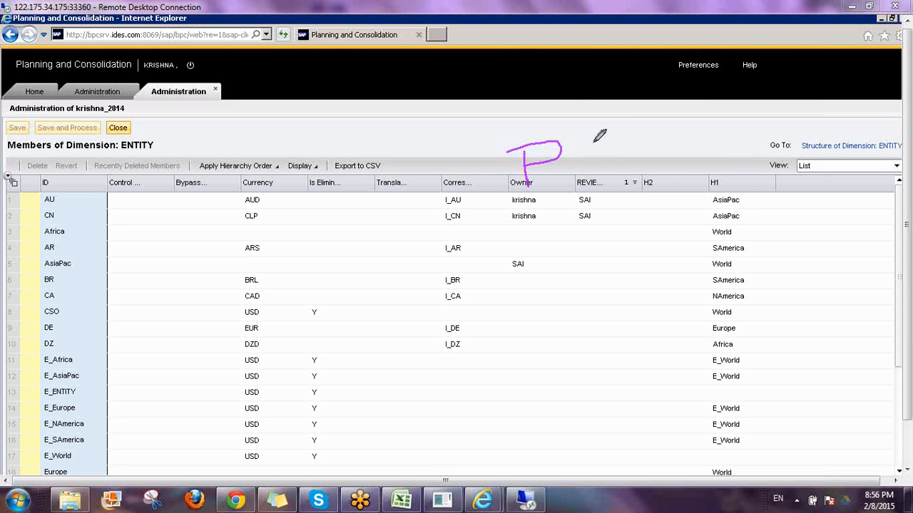
pyautogui.moveTo(592, 142)
pyautogui.mouseDown()
pyautogui.moveTo(597, 167)
pyautogui.moveTo(592, 139)
pyautogui.moveTo(620, 166)
pyautogui.mouseUp()
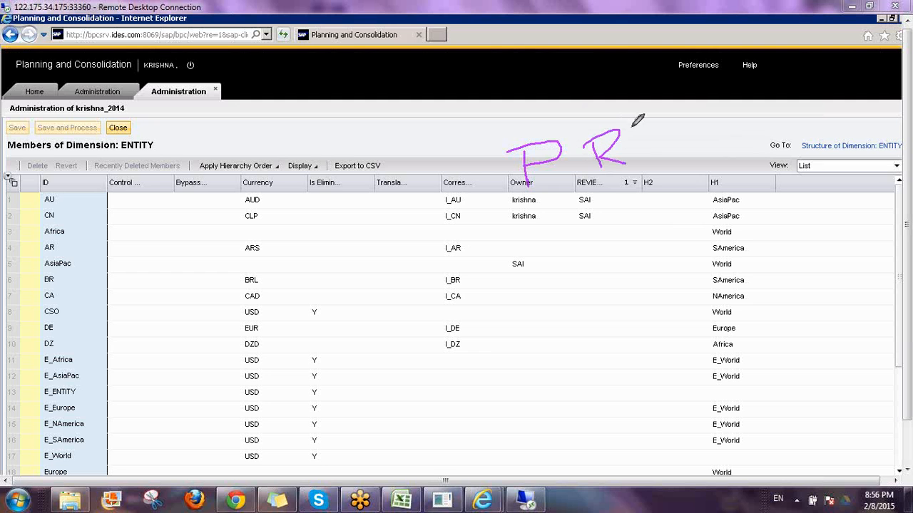
pyautogui.moveTo(634, 118)
pyautogui.mouseDown()
pyautogui.moveTo(630, 159)
pyautogui.moveTo(686, 145)
pyautogui.mouseUp()
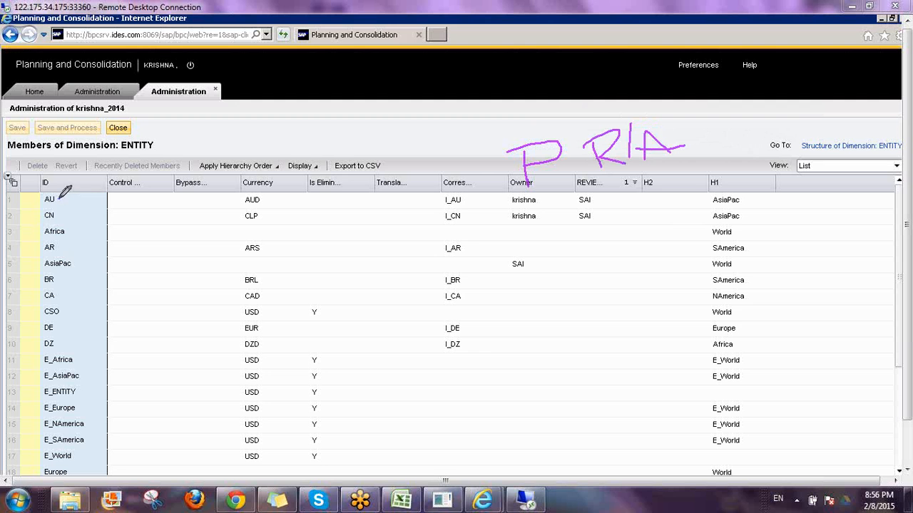
pyautogui.moveTo(58, 202)
pyautogui.mouseDown()
pyautogui.moveTo(75, 200)
pyautogui.moveTo(71, 217)
pyautogui.mouseUp()
pyautogui.moveTo(495, 201); pyautogui.dragTo(523, 172)
pyautogui.moveTo(597, 202); pyautogui.dragTo(625, 178)
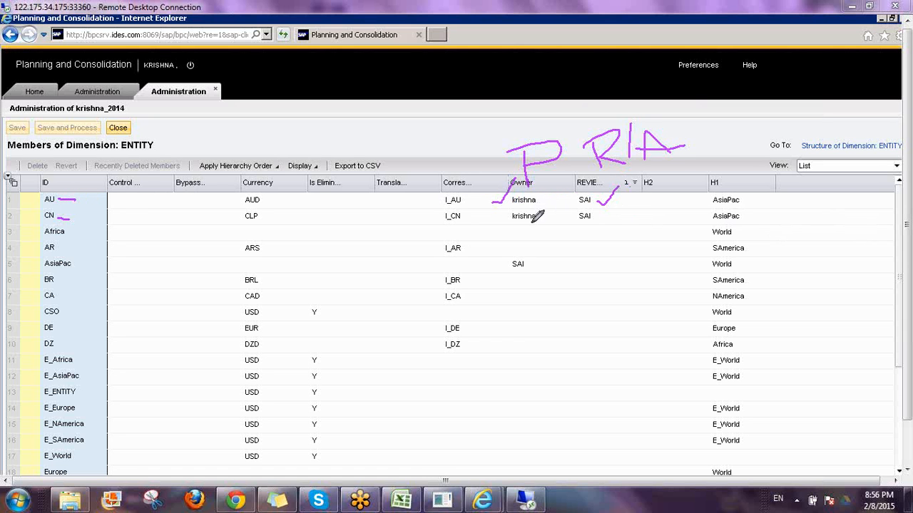
pyautogui.moveTo(584, 218); pyautogui.dragTo(638, 197)
pyautogui.moveTo(145, 70)
pyautogui.mouseDown()
pyautogui.moveTo(186, 72)
pyautogui.moveTo(149, 44)
pyautogui.moveTo(146, 80)
pyautogui.moveTo(187, 76)
pyautogui.mouseUp()
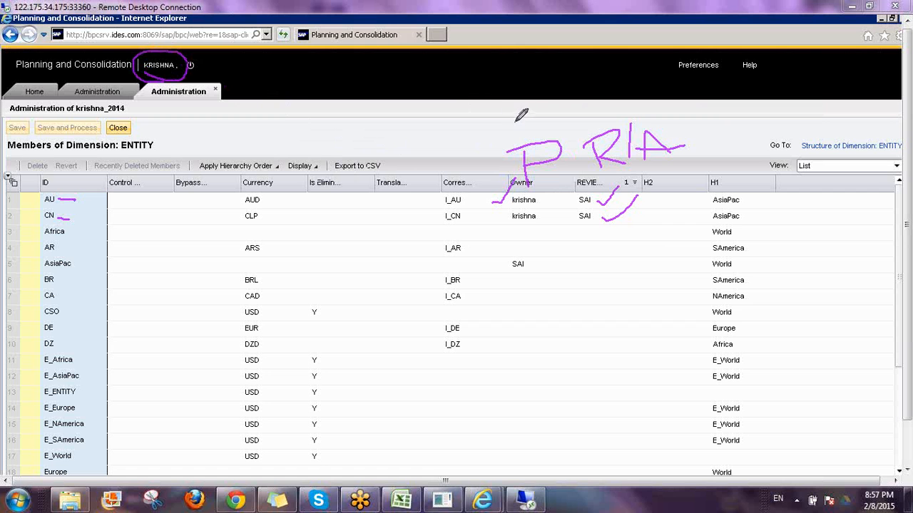
pyautogui.moveTo(516, 119)
pyautogui.mouseDown()
pyautogui.moveTo(512, 137)
pyautogui.moveTo(521, 120)
pyautogui.mouseUp()
pyautogui.moveTo(484, 148); pyautogui.dragTo(560, 143)
pyautogui.moveTo(592, 102)
pyautogui.mouseDown()
pyautogui.moveTo(593, 125)
pyautogui.moveTo(627, 110)
pyautogui.moveTo(587, 126)
pyautogui.moveTo(653, 118)
pyautogui.mouseUp()
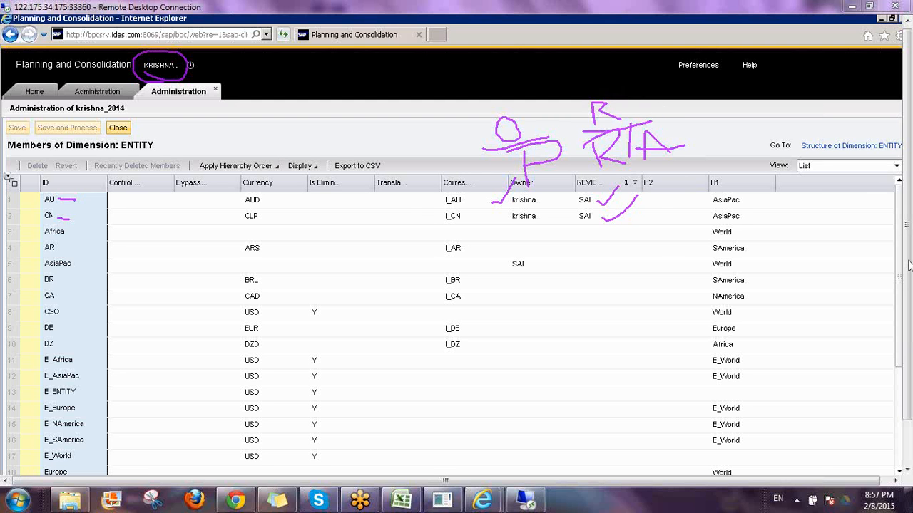
pyautogui.click(846, 345)
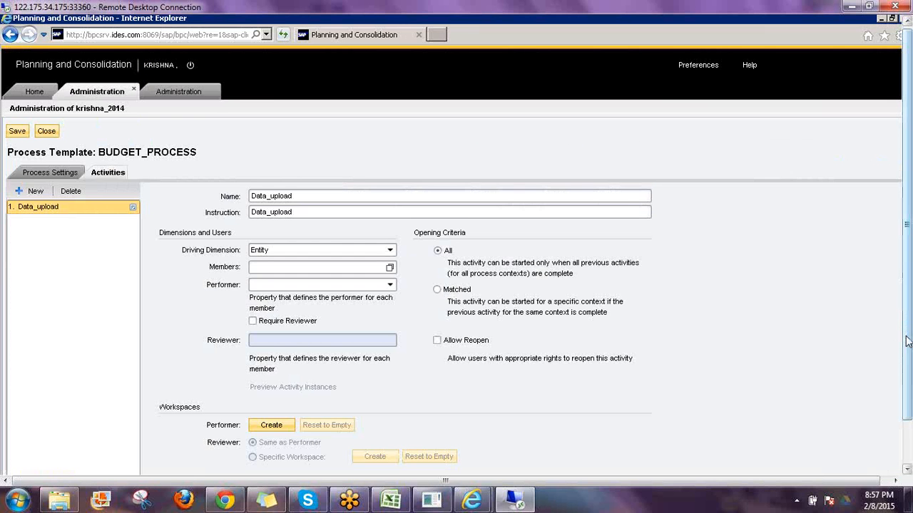
# Step: Return to the BUDGET_PROCESS template and set the Data_upload activity's members to Base Members of Asia Pacific
pyautogui.moveTo(906, 337); pyautogui.dragTo(907, 389)
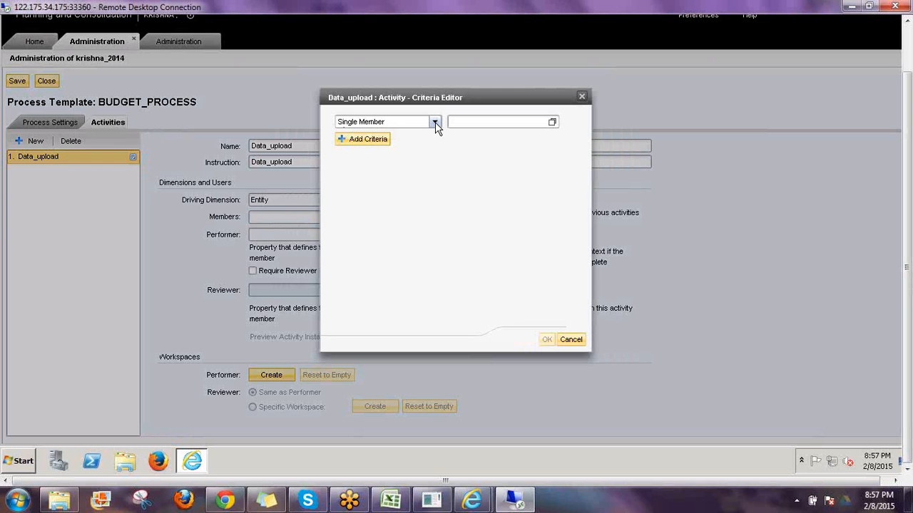
pyautogui.click(435, 122)
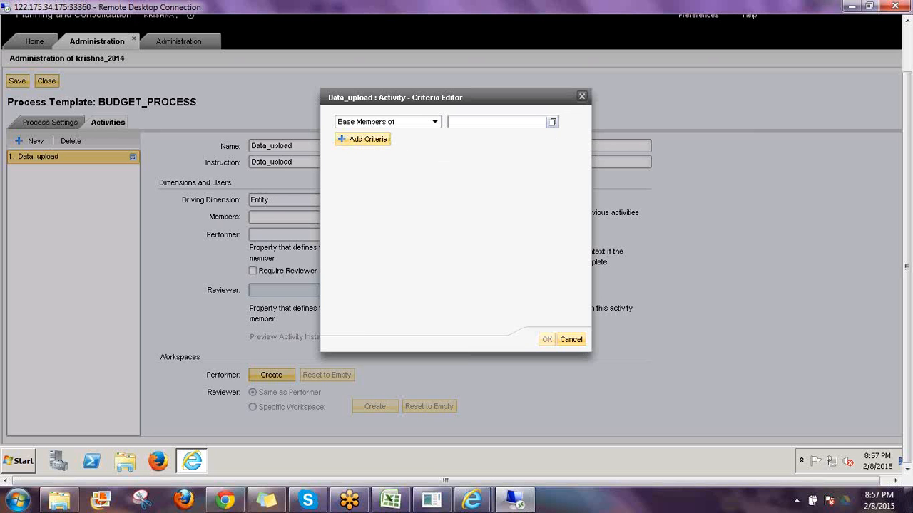
pyautogui.click(552, 121)
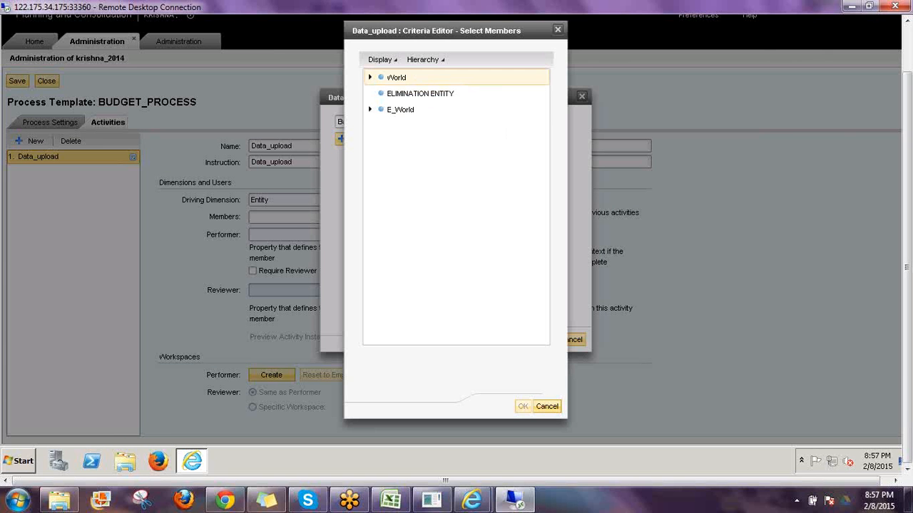
pyautogui.click(370, 77)
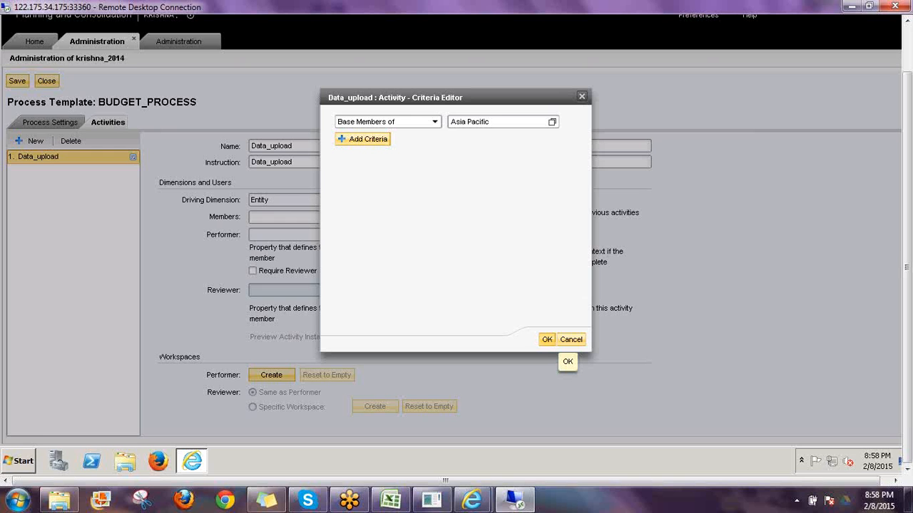
pyautogui.click(546, 340)
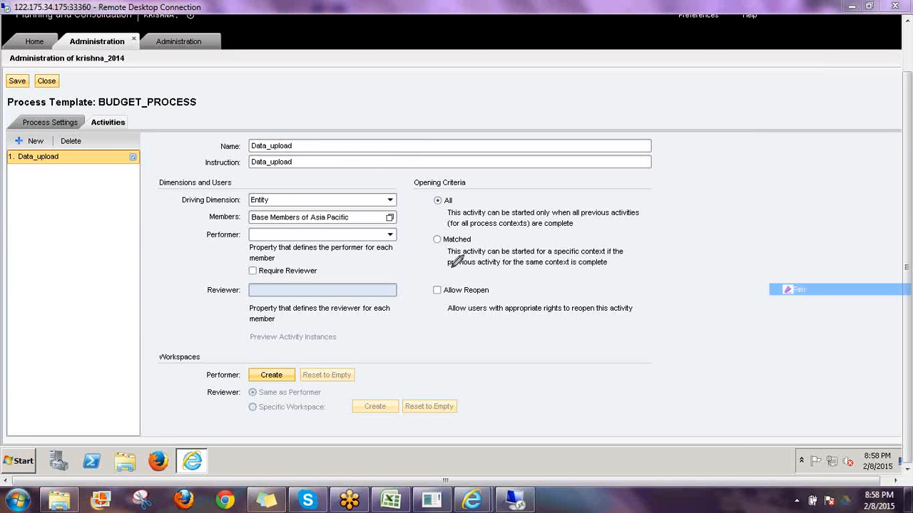
pyautogui.moveTo(240, 244)
pyautogui.mouseDown()
pyautogui.moveTo(203, 244)
pyautogui.moveTo(218, 228)
pyautogui.moveTo(241, 230)
pyautogui.moveTo(240, 250)
pyautogui.moveTo(186, 251)
pyautogui.moveTo(181, 261)
pyautogui.moveTo(201, 265)
pyautogui.mouseUp()
pyautogui.moveTo(146, 244)
pyautogui.mouseDown()
pyautogui.moveTo(158, 267)
pyautogui.moveTo(184, 229)
pyautogui.moveTo(211, 236)
pyautogui.mouseUp()
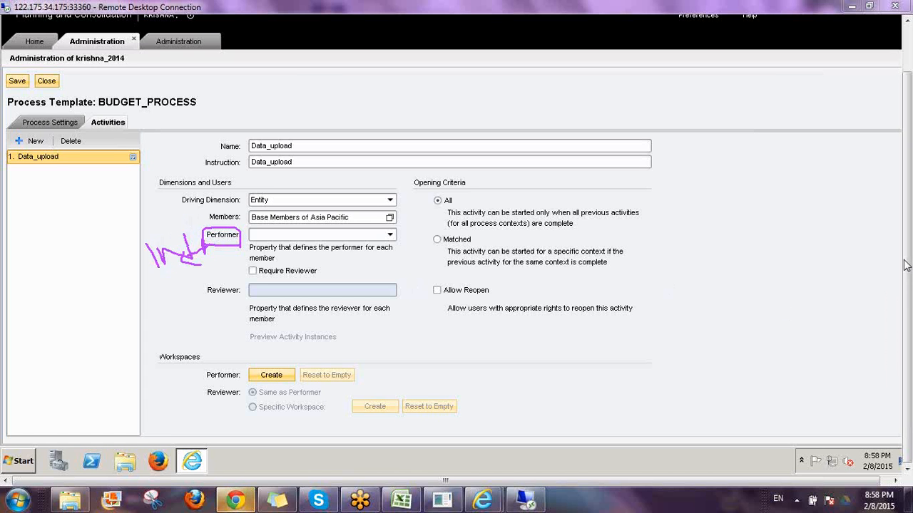
pyautogui.click(817, 345)
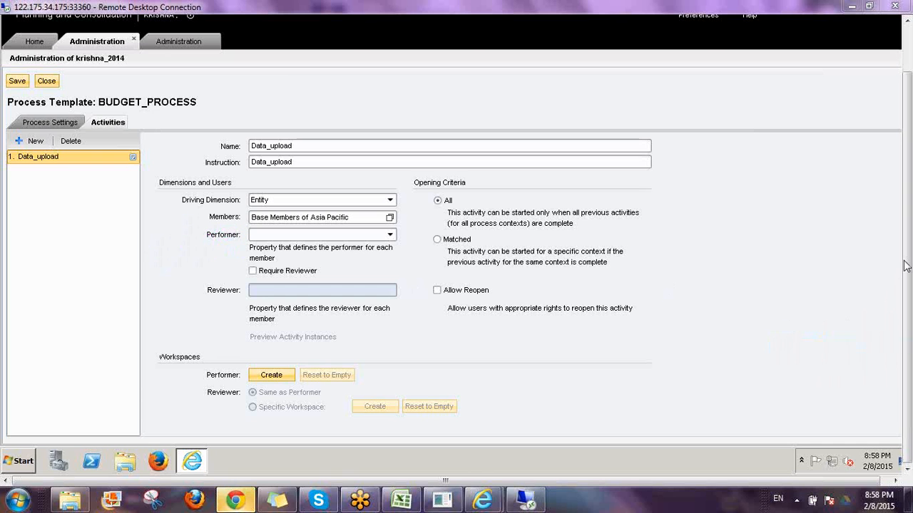
# Step: Choose Owner as the property that defines the performer of the Data_upload activity
pyautogui.click(391, 235)
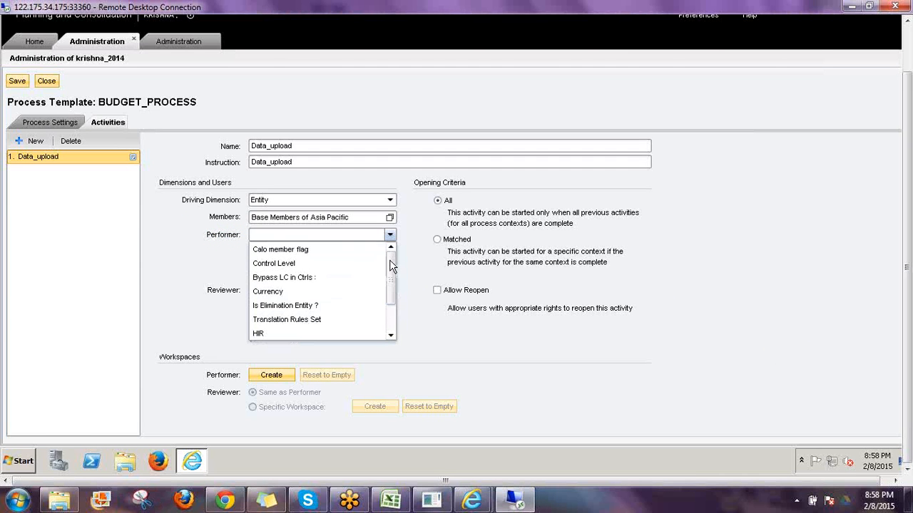
pyautogui.click(391, 338)
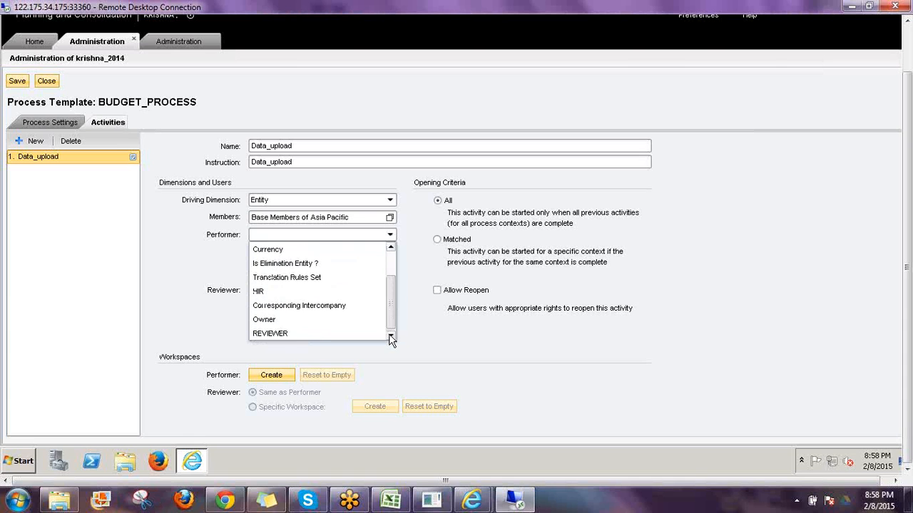
pyautogui.click(272, 325)
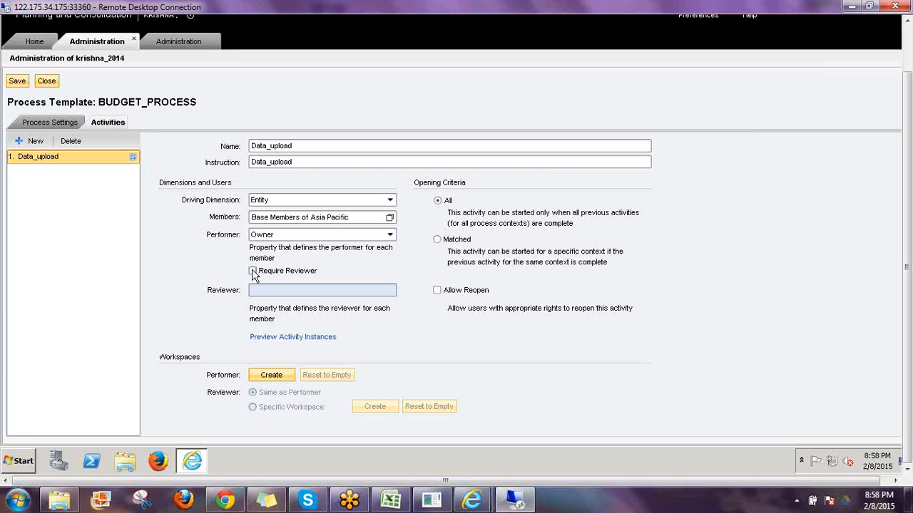
# Step: Try to require a reviewer for the Data_upload activity, defined by the REVIEWER property, and drop the requirement again
pyautogui.click(390, 291)
pyautogui.scroll(1, 391, 371)
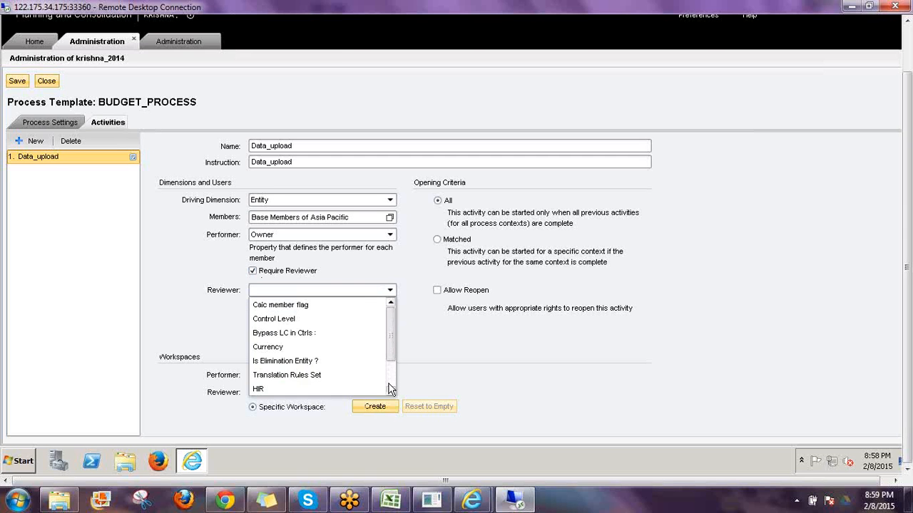
pyautogui.scroll(-1, 391, 389)
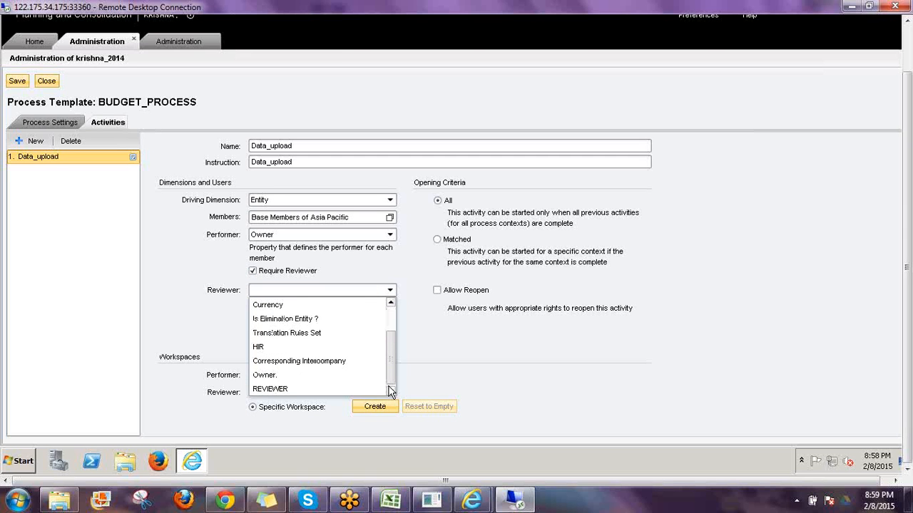
pyautogui.click(283, 390)
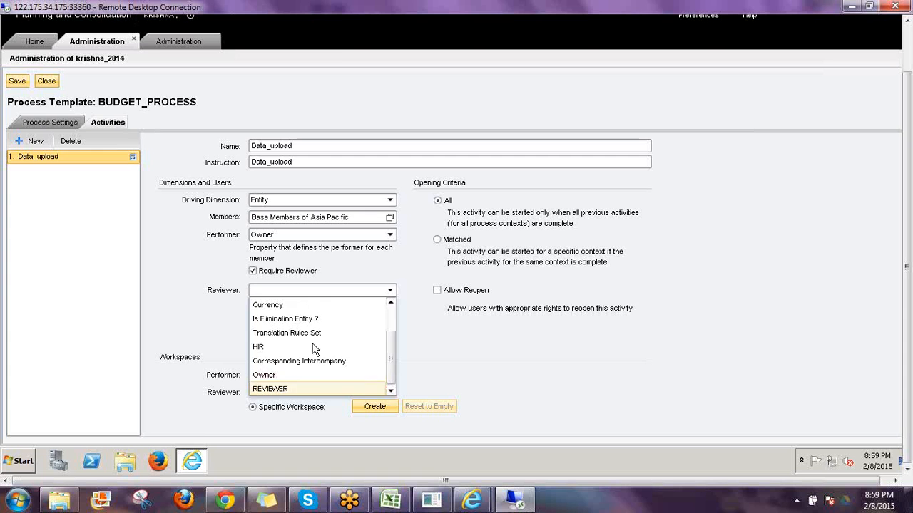
pyautogui.click(253, 272)
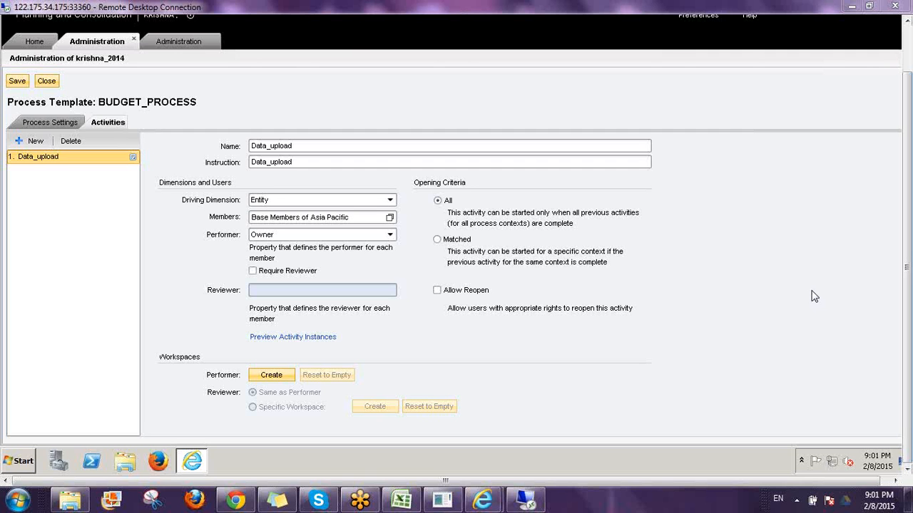
pyautogui.moveTo(413, 182)
pyautogui.mouseDown()
pyautogui.moveTo(413, 242)
pyautogui.moveTo(425, 268)
pyautogui.moveTo(508, 281)
pyautogui.mouseUp()
pyautogui.moveTo(646, 282)
pyautogui.mouseDown()
pyautogui.moveTo(666, 204)
pyautogui.moveTo(599, 178)
pyautogui.moveTo(412, 175)
pyautogui.moveTo(420, 201)
pyautogui.moveTo(428, 191)
pyautogui.mouseUp()
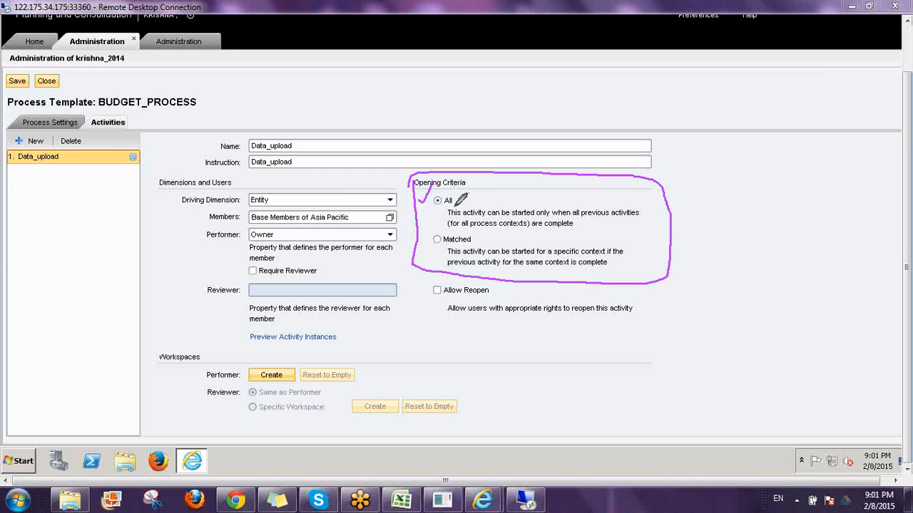
pyautogui.moveTo(423, 244); pyautogui.dragTo(437, 236)
pyautogui.moveTo(513, 339)
pyautogui.mouseDown()
pyautogui.moveTo(493, 356)
pyautogui.moveTo(585, 326)
pyautogui.moveTo(579, 340)
pyautogui.mouseUp()
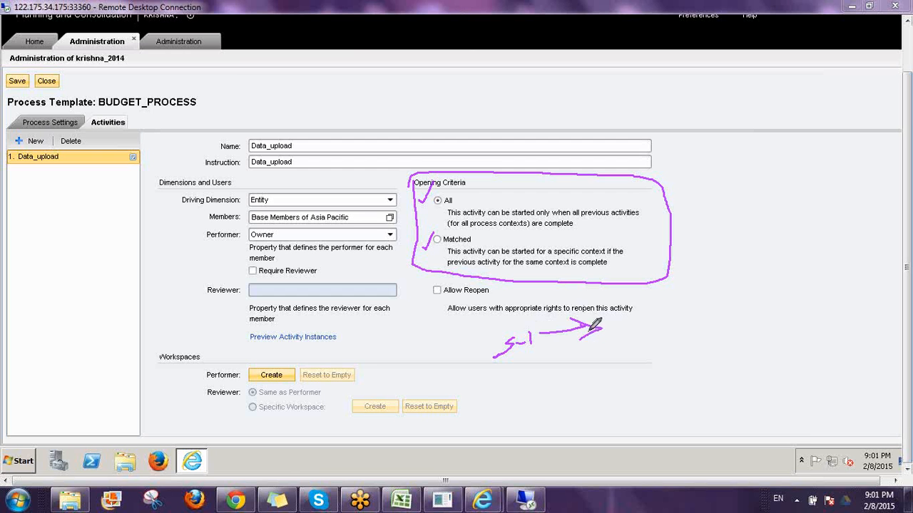
pyautogui.moveTo(625, 315)
pyautogui.mouseDown()
pyautogui.moveTo(625, 331)
pyautogui.moveTo(640, 324)
pyautogui.moveTo(634, 318)
pyautogui.moveTo(650, 323)
pyautogui.moveTo(662, 305)
pyautogui.mouseUp()
pyautogui.moveTo(629, 356)
pyautogui.mouseDown()
pyautogui.moveTo(656, 363)
pyautogui.moveTo(652, 352)
pyautogui.moveTo(670, 339)
pyautogui.moveTo(664, 355)
pyautogui.mouseUp()
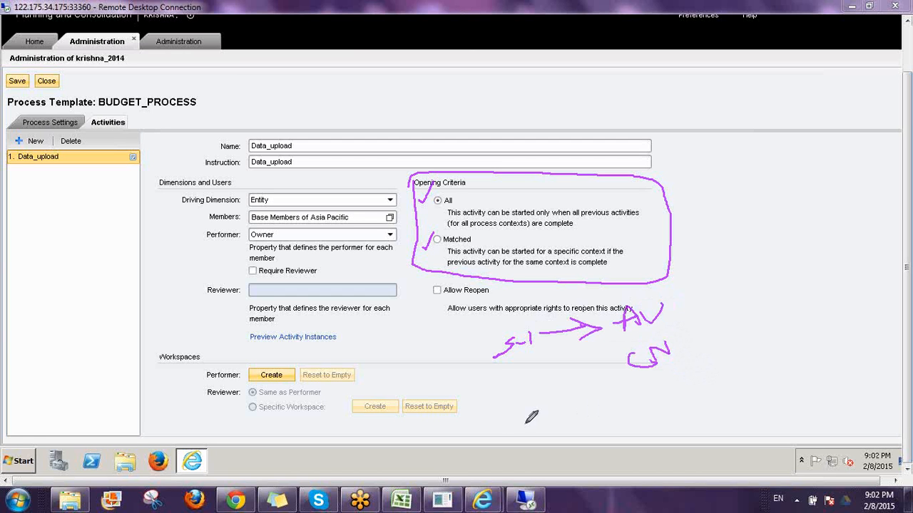
pyautogui.moveTo(536, 418)
pyautogui.mouseDown()
pyautogui.moveTo(521, 450)
pyautogui.moveTo(549, 439)
pyautogui.moveTo(567, 447)
pyautogui.moveTo(611, 414)
pyautogui.moveTo(597, 427)
pyautogui.mouseUp()
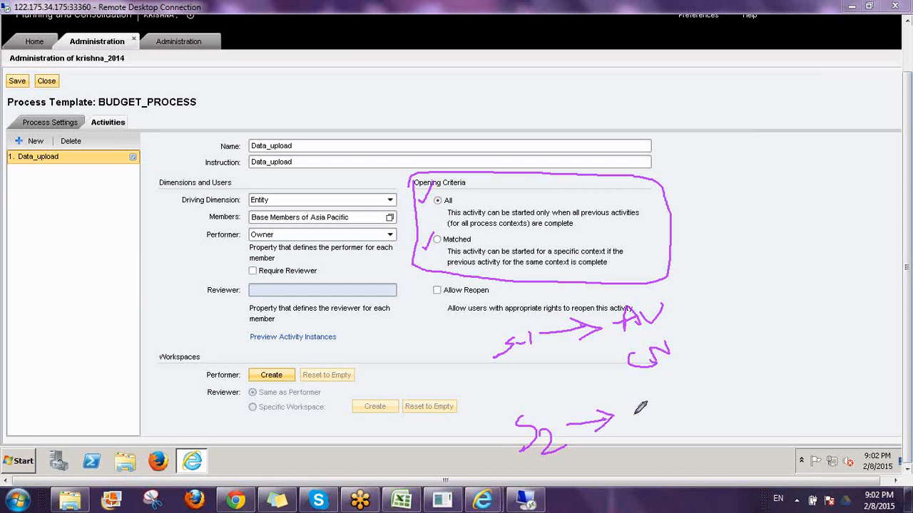
pyautogui.moveTo(640, 399); pyautogui.dragTo(640, 420)
pyautogui.moveTo(636, 382)
pyautogui.mouseDown()
pyautogui.moveTo(667, 406)
pyautogui.moveTo(691, 380)
pyautogui.mouseUp()
pyautogui.moveTo(670, 430)
pyautogui.mouseDown()
pyautogui.moveTo(652, 448)
pyautogui.moveTo(682, 439)
pyautogui.moveTo(686, 422)
pyautogui.mouseUp()
pyautogui.moveTo(686, 422)
pyautogui.mouseDown()
pyautogui.moveTo(705, 442)
pyautogui.moveTo(711, 419)
pyautogui.mouseUp()
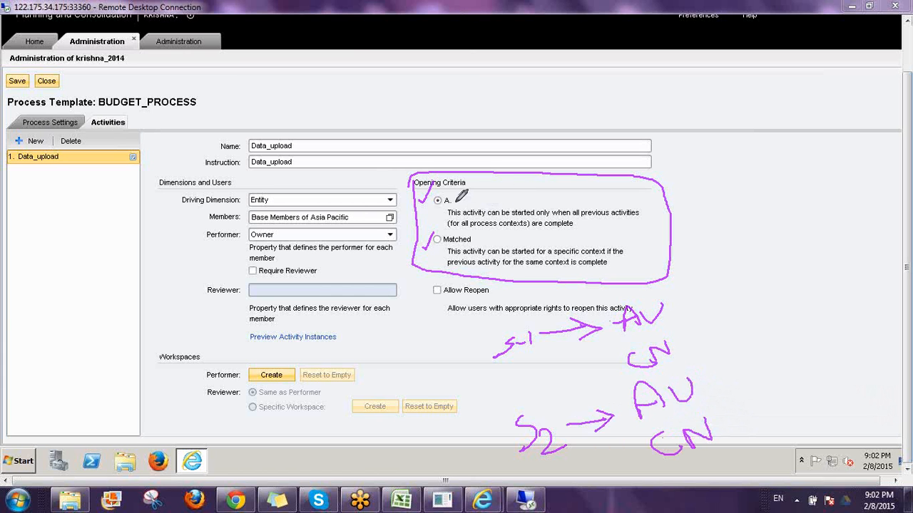
pyautogui.moveTo(669, 302)
pyautogui.mouseDown()
pyautogui.moveTo(693, 293)
pyautogui.moveTo(732, 298)
pyautogui.mouseUp()
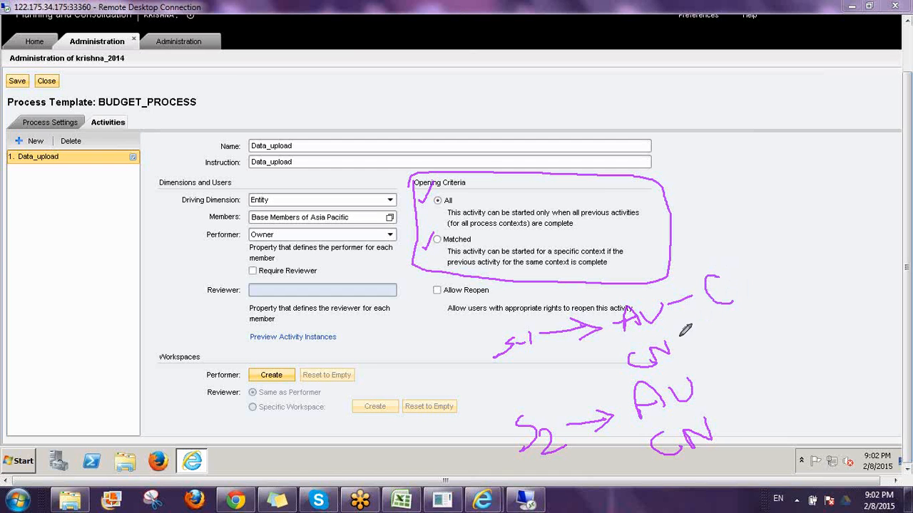
pyautogui.moveTo(679, 337); pyautogui.dragTo(758, 327)
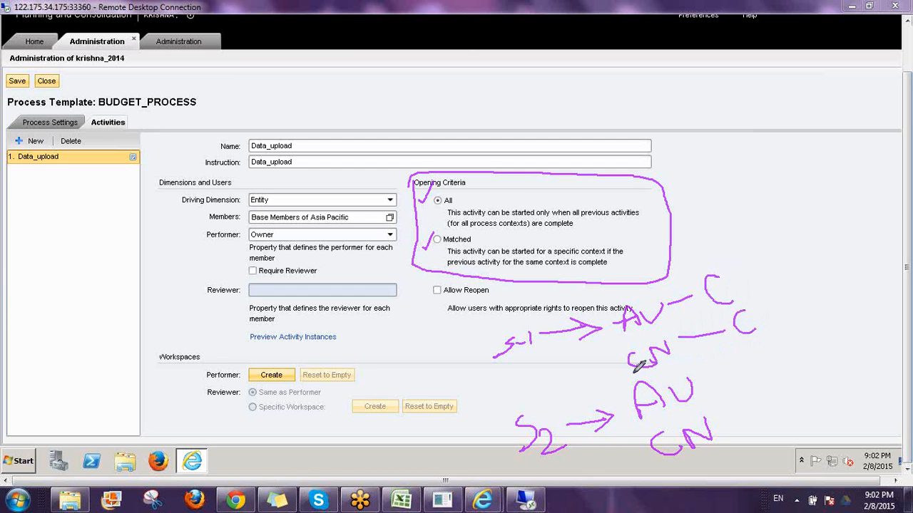
pyautogui.moveTo(515, 410); pyautogui.dragTo(765, 346)
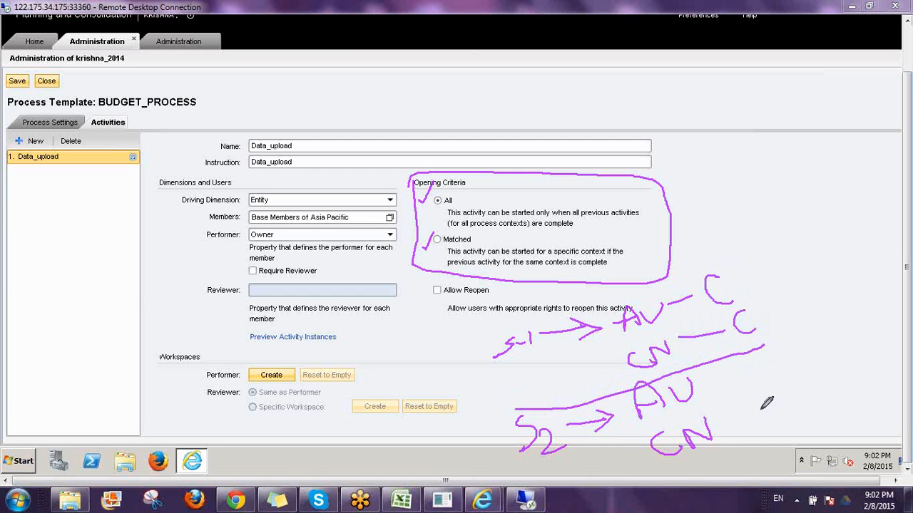
pyautogui.moveTo(740, 399)
pyautogui.mouseDown()
pyautogui.moveTo(762, 404)
pyautogui.moveTo(780, 348)
pyautogui.mouseUp()
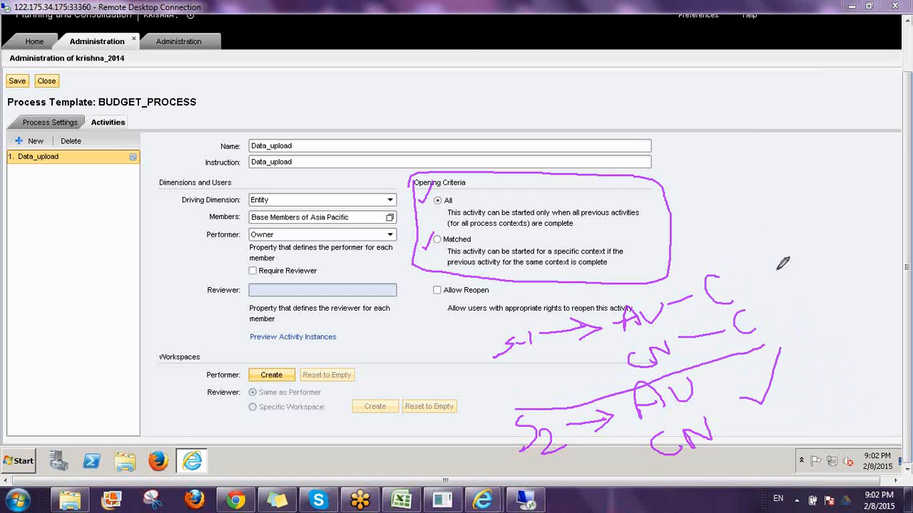
pyautogui.moveTo(756, 242); pyautogui.dragTo(820, 418)
pyautogui.moveTo(764, 209)
pyautogui.mouseDown()
pyautogui.moveTo(792, 179)
pyautogui.moveTo(816, 208)
pyautogui.moveTo(765, 228)
pyautogui.mouseUp()
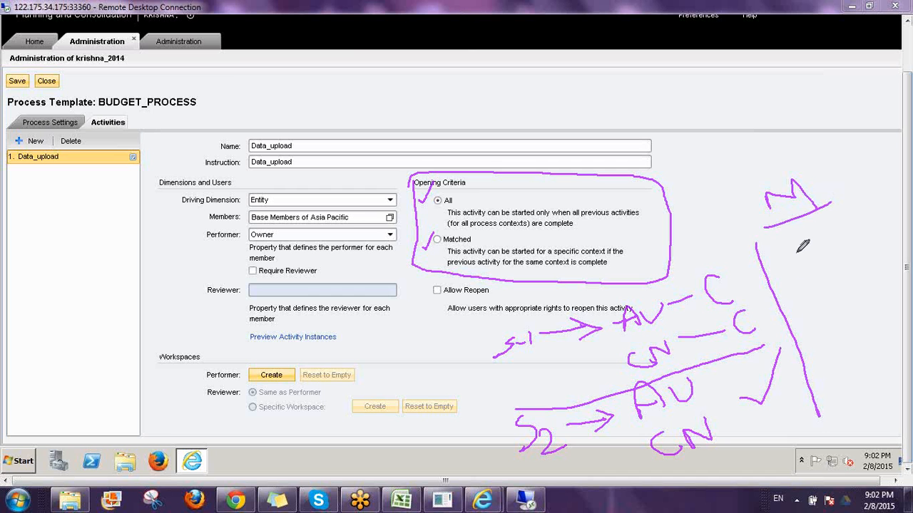
pyautogui.moveTo(798, 253)
pyautogui.mouseDown()
pyautogui.moveTo(785, 266)
pyautogui.moveTo(810, 269)
pyautogui.moveTo(807, 311)
pyautogui.moveTo(833, 282)
pyautogui.mouseUp()
pyautogui.moveTo(799, 310)
pyautogui.mouseDown()
pyautogui.moveTo(799, 293)
pyautogui.moveTo(826, 302)
pyautogui.mouseUp()
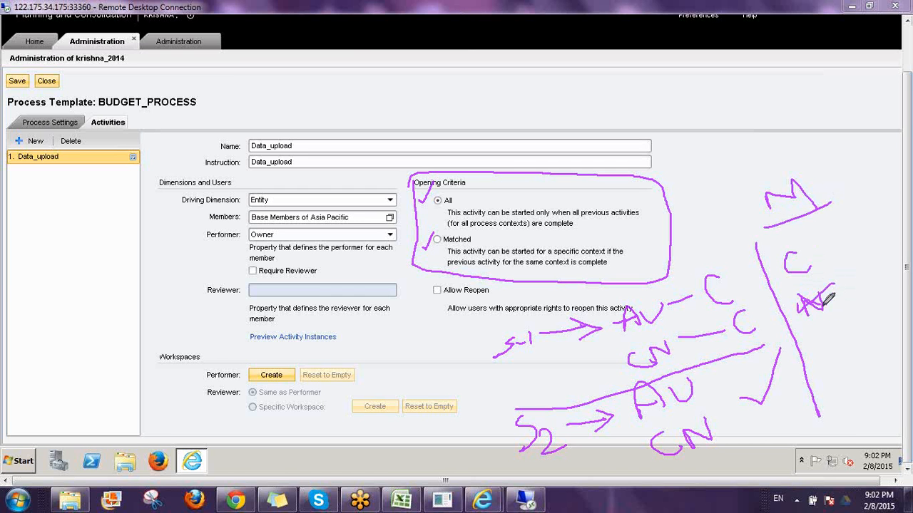
pyautogui.click(791, 354)
pyautogui.moveTo(790, 354)
pyautogui.mouseDown()
pyautogui.moveTo(864, 335)
pyautogui.moveTo(880, 306)
pyautogui.moveTo(872, 302)
pyautogui.moveTo(880, 318)
pyautogui.mouseUp()
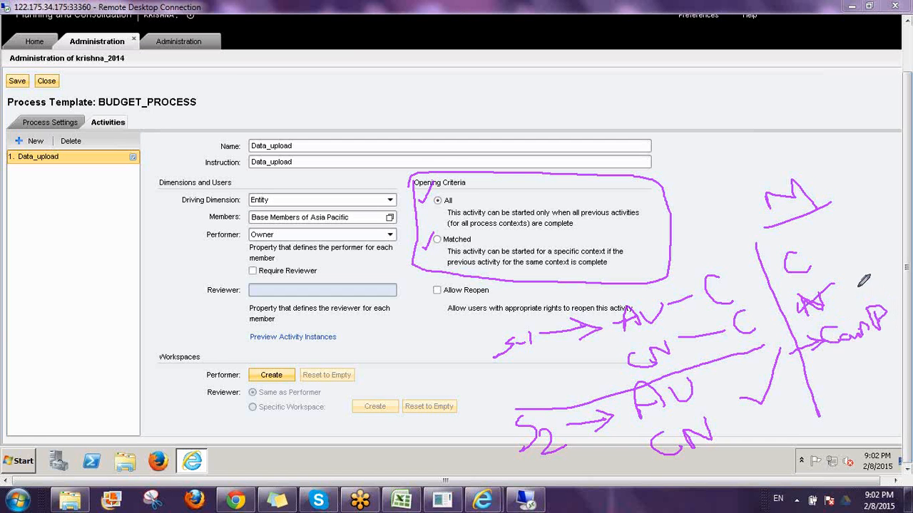
pyautogui.moveTo(860, 283)
pyautogui.mouseDown()
pyautogui.moveTo(688, 306)
pyautogui.moveTo(611, 346)
pyautogui.moveTo(756, 355)
pyautogui.moveTo(857, 335)
pyautogui.mouseUp()
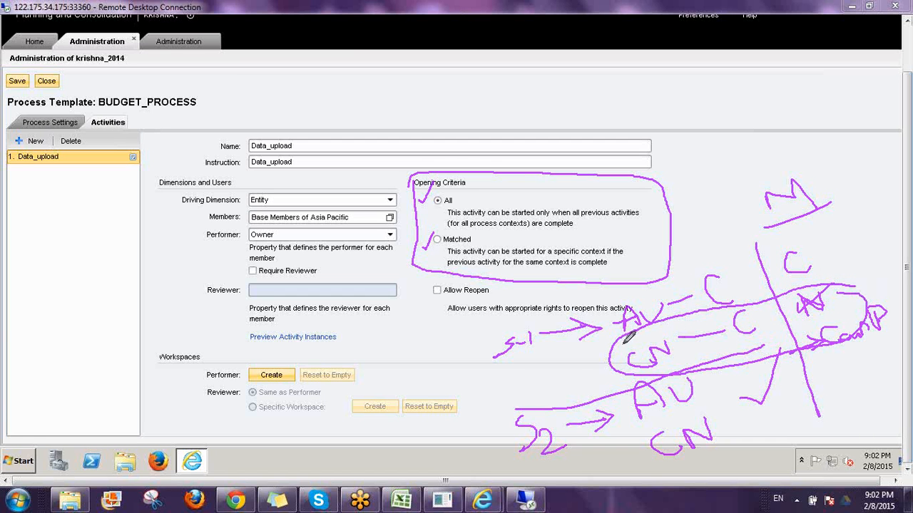
pyautogui.moveTo(621, 346); pyautogui.dragTo(531, 364)
pyautogui.moveTo(650, 457)
pyautogui.mouseDown()
pyautogui.moveTo(671, 468)
pyautogui.moveTo(897, 378)
pyautogui.moveTo(668, 412)
pyautogui.moveTo(663, 460)
pyautogui.moveTo(689, 457)
pyautogui.mouseUp()
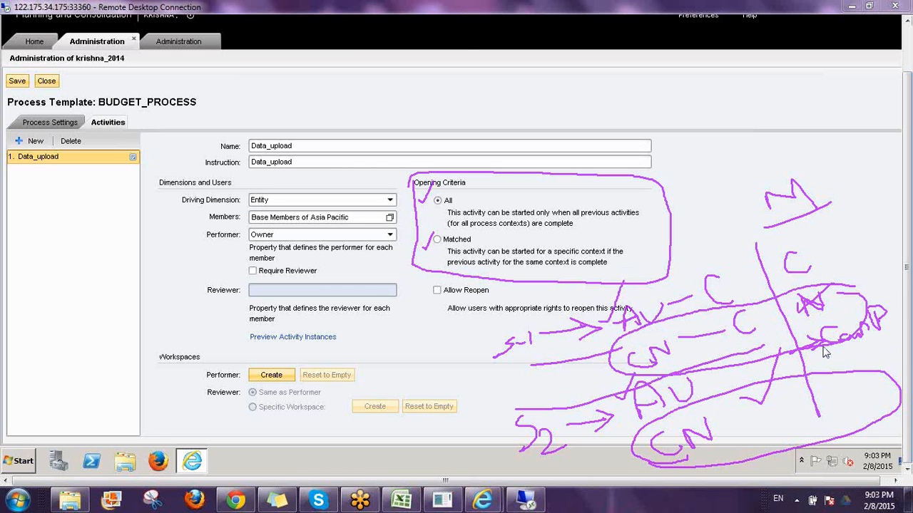
pyautogui.press('Escape')
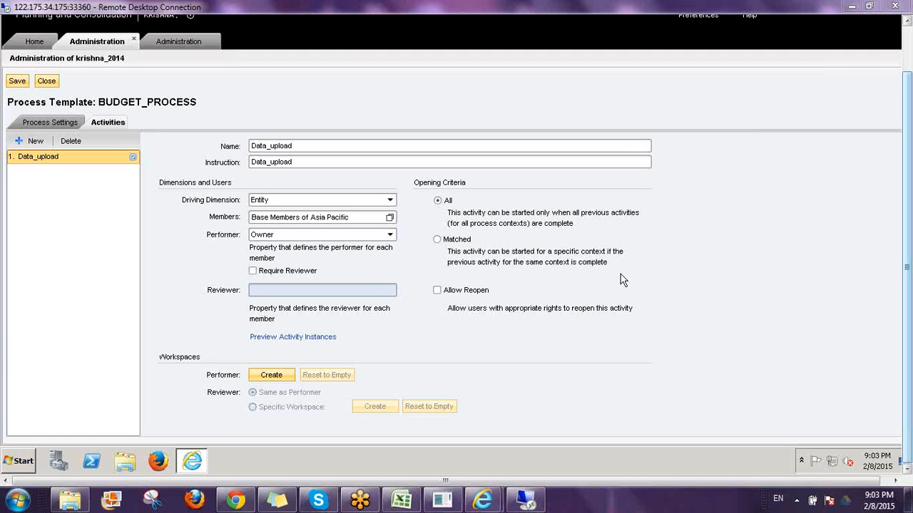
# Step: Set the opening criteria of the Data_upload activity to Matched
pyautogui.click(438, 240)
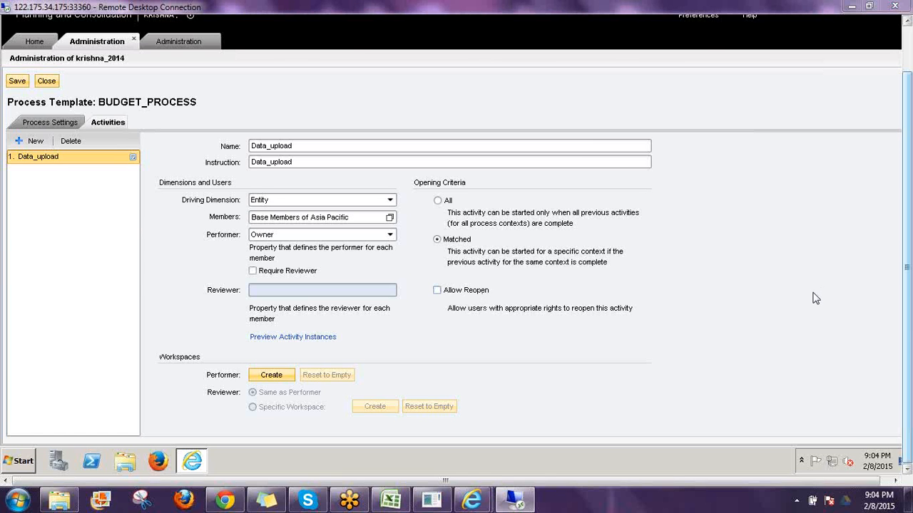
pyautogui.moveTo(687, 143)
pyautogui.mouseDown()
pyautogui.moveTo(685, 188)
pyautogui.moveTo(705, 200)
pyautogui.moveTo(680, 254)
pyautogui.moveTo(710, 302)
pyautogui.mouseUp()
pyautogui.moveTo(707, 293); pyautogui.dragTo(708, 312)
pyautogui.moveTo(684, 341)
pyautogui.mouseDown()
pyautogui.moveTo(698, 353)
pyautogui.moveTo(690, 381)
pyautogui.mouseUp()
pyautogui.moveTo(686, 341); pyautogui.dragTo(720, 338)
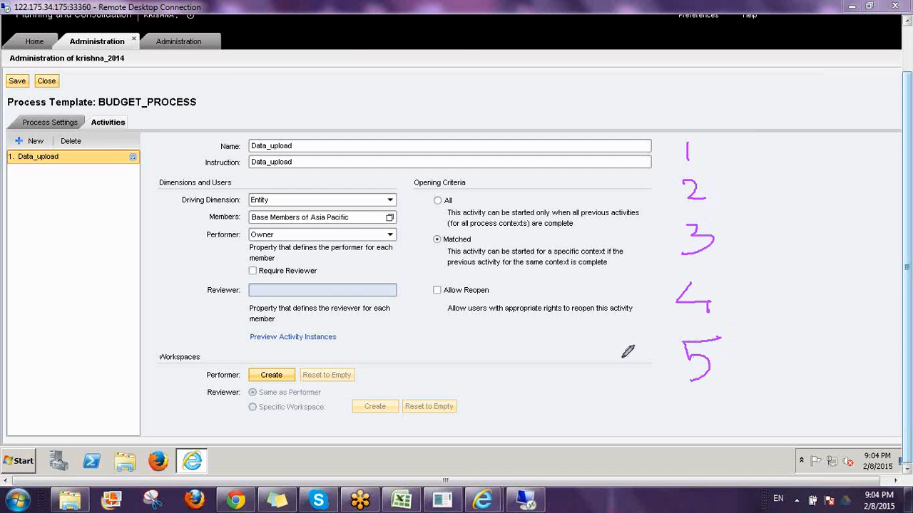
pyautogui.moveTo(612, 362)
pyautogui.mouseDown()
pyautogui.moveTo(648, 363)
pyautogui.moveTo(631, 372)
pyautogui.mouseUp()
pyautogui.moveTo(647, 184)
pyautogui.mouseDown()
pyautogui.moveTo(628, 203)
pyautogui.moveTo(650, 186)
pyautogui.moveTo(658, 204)
pyautogui.moveTo(660, 187)
pyautogui.mouseUp()
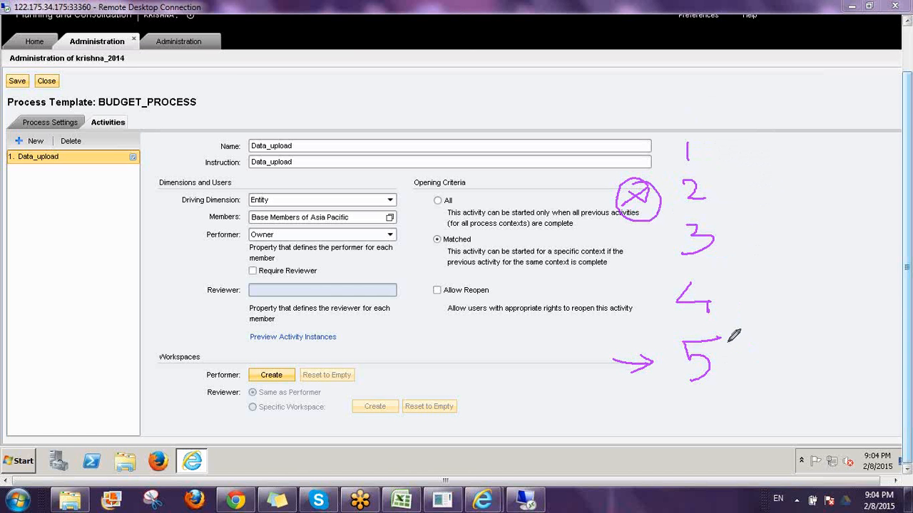
pyautogui.moveTo(724, 181); pyautogui.dragTo(728, 305)
pyautogui.moveTo(749, 214)
pyautogui.mouseDown()
pyautogui.moveTo(748, 249)
pyautogui.moveTo(753, 229)
pyautogui.moveTo(808, 231)
pyautogui.mouseUp()
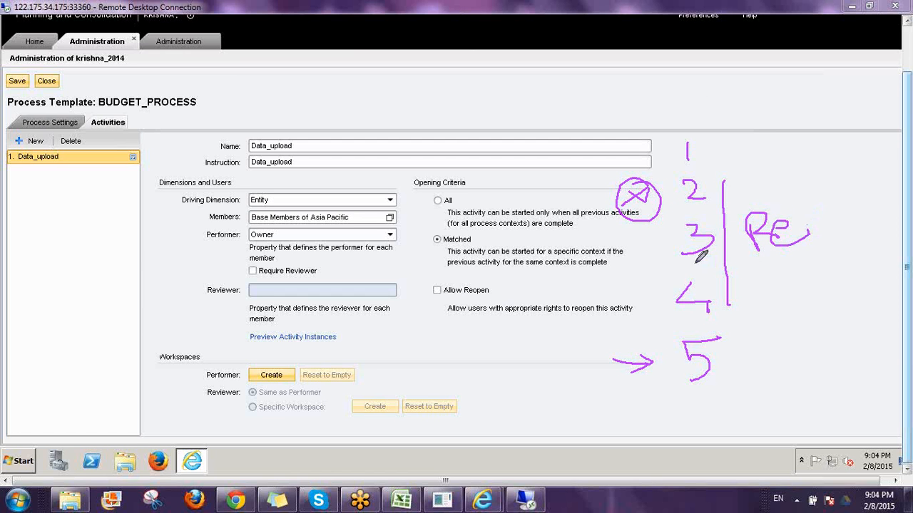
pyautogui.moveTo(442, 296); pyautogui.dragTo(487, 295)
pyautogui.moveTo(729, 346)
pyautogui.mouseDown()
pyautogui.moveTo(758, 306)
pyautogui.moveTo(733, 300)
pyautogui.moveTo(757, 308)
pyautogui.moveTo(751, 255)
pyautogui.moveTo(718, 237)
pyautogui.moveTo(736, 238)
pyautogui.moveTo(728, 187)
pyautogui.moveTo(814, 176)
pyautogui.moveTo(832, 244)
pyautogui.moveTo(815, 246)
pyautogui.moveTo(837, 276)
pyautogui.moveTo(782, 292)
pyautogui.moveTo(784, 305)
pyautogui.mouseUp()
pyautogui.moveTo(819, 347)
pyautogui.mouseDown()
pyautogui.moveTo(768, 348)
pyautogui.moveTo(787, 357)
pyautogui.mouseUp()
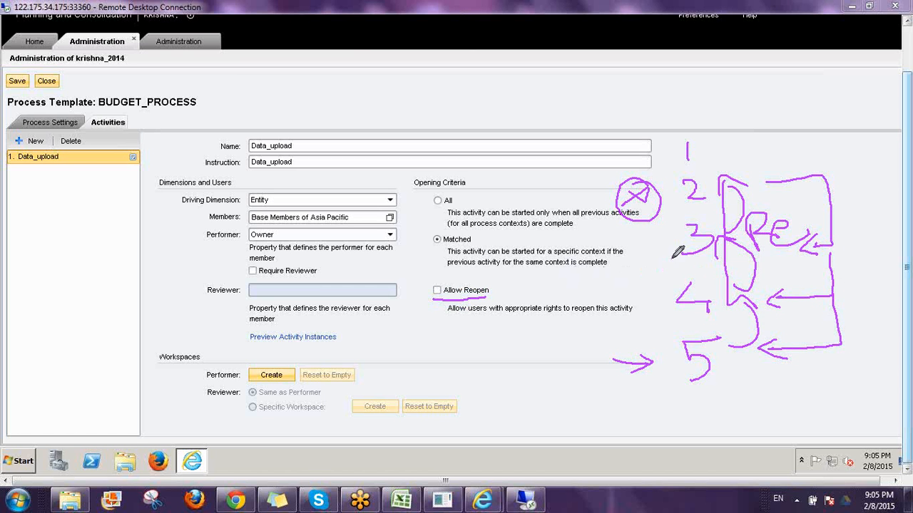
pyautogui.moveTo(673, 186); pyautogui.dragTo(664, 307)
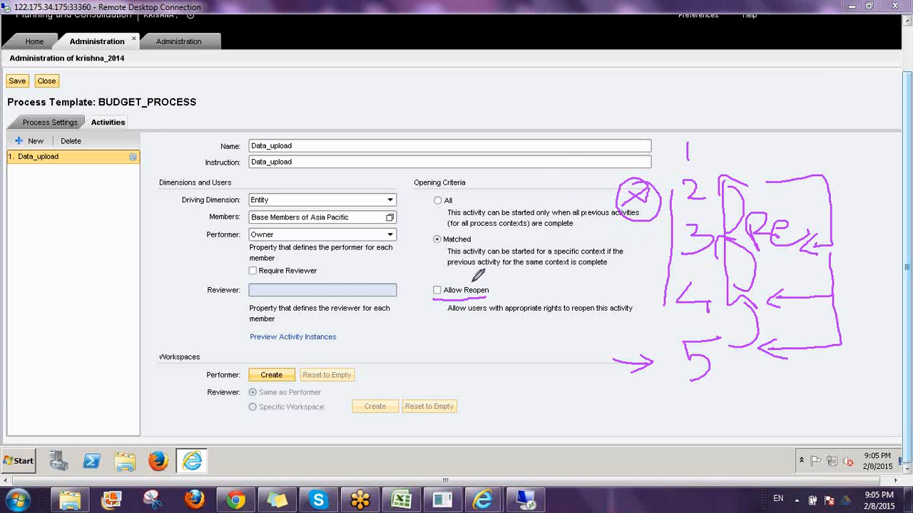
pyautogui.moveTo(419, 286)
pyautogui.mouseDown()
pyautogui.moveTo(485, 279)
pyautogui.moveTo(501, 296)
pyautogui.moveTo(422, 303)
pyautogui.mouseUp()
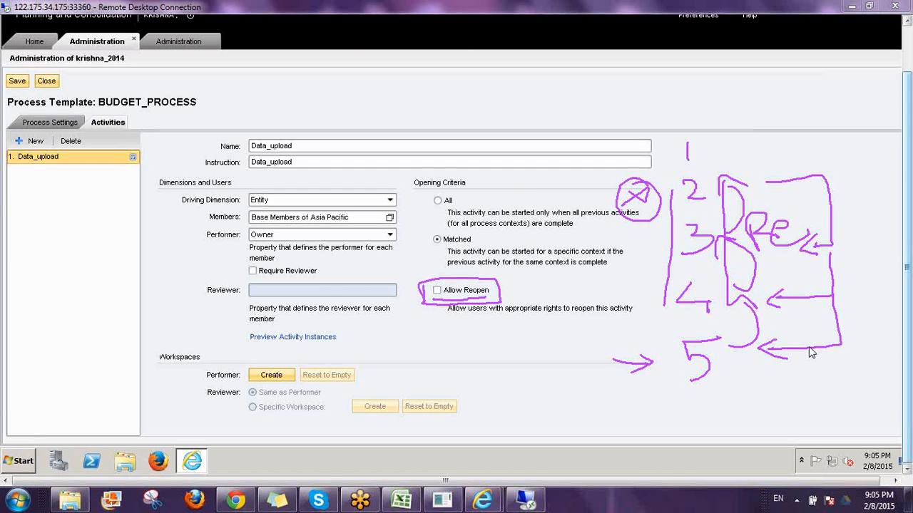
pyautogui.press('Escape')
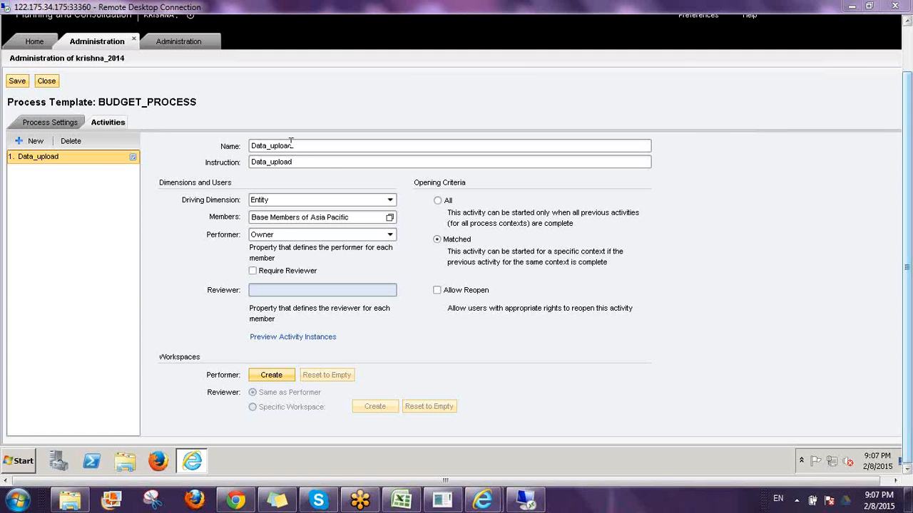
pyautogui.click(290, 146)
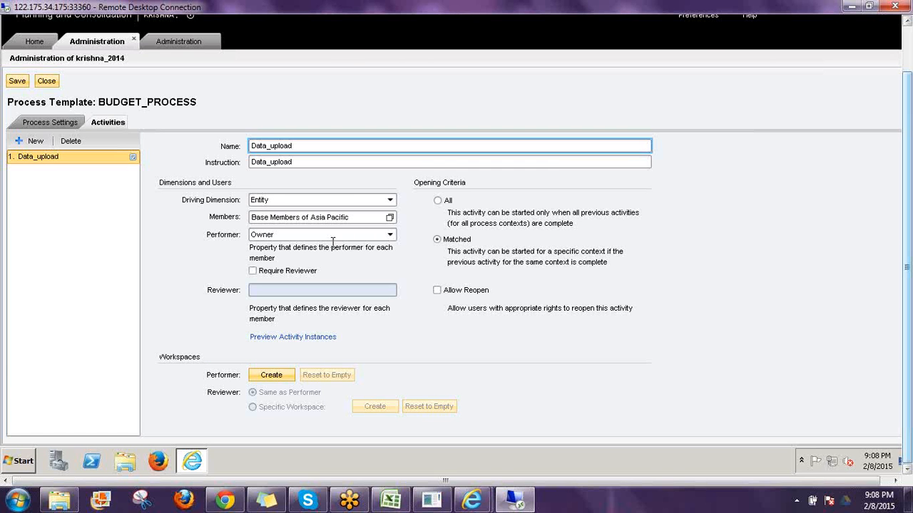
pyautogui.write(',')
pyautogui.press('BackSpace')
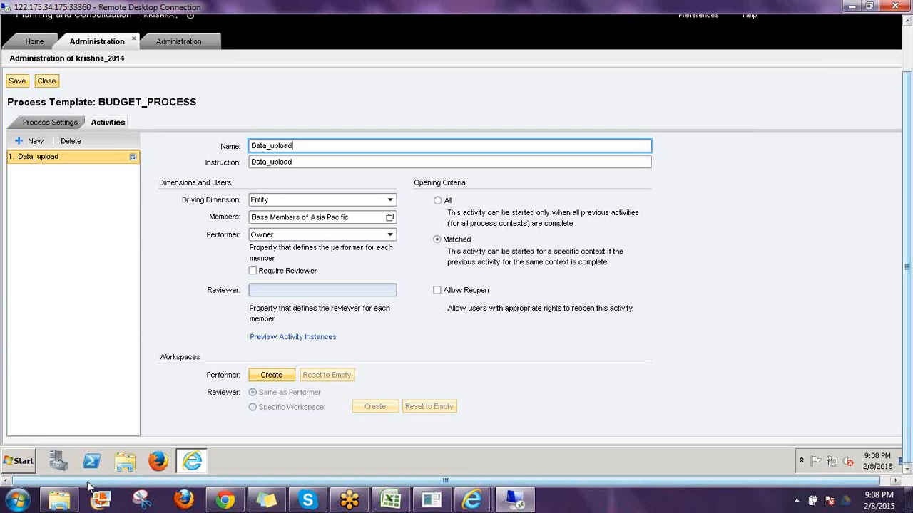
pyautogui.write('.')
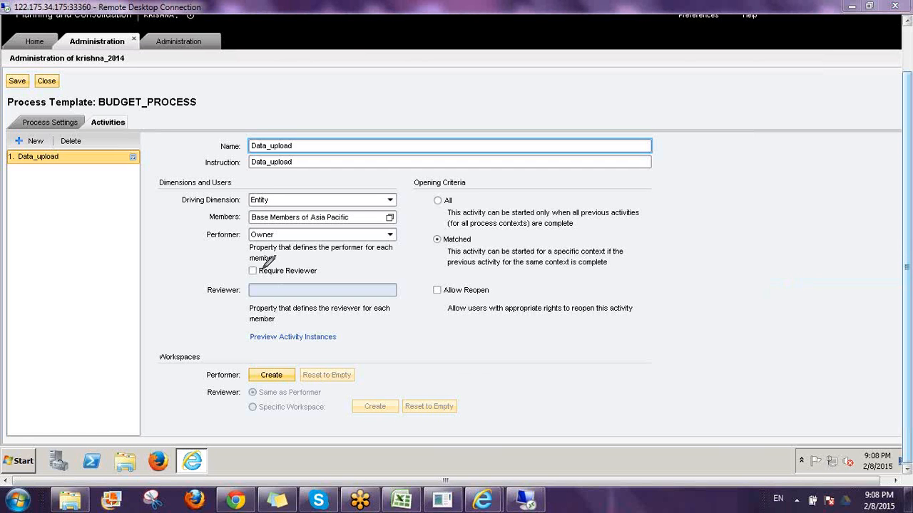
pyautogui.moveTo(248, 272); pyautogui.dragTo(273, 258)
pyautogui.moveTo(205, 391); pyautogui.dragTo(477, 390)
pyautogui.moveTo(465, 421)
pyautogui.mouseDown()
pyautogui.moveTo(213, 397)
pyautogui.moveTo(205, 383)
pyautogui.mouseUp()
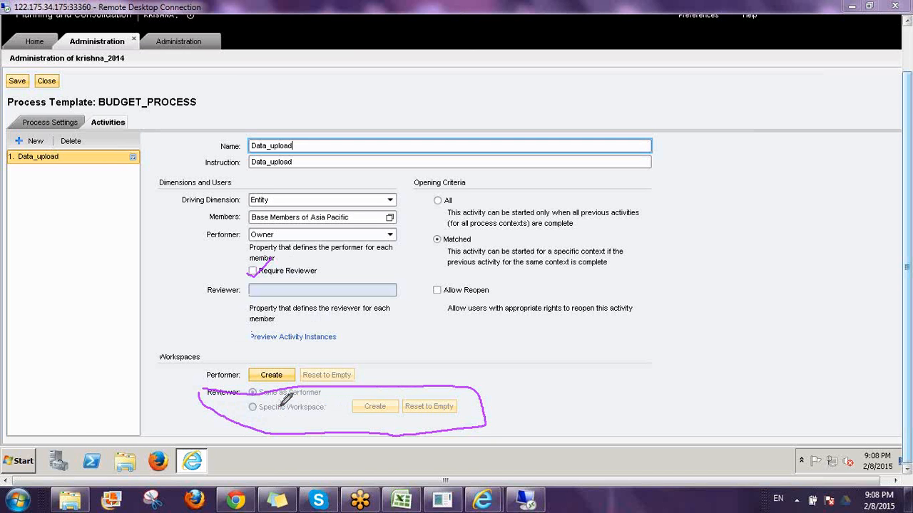
pyautogui.moveTo(274, 267); pyautogui.dragTo(311, 247)
pyautogui.moveTo(278, 415); pyautogui.dragTo(313, 389)
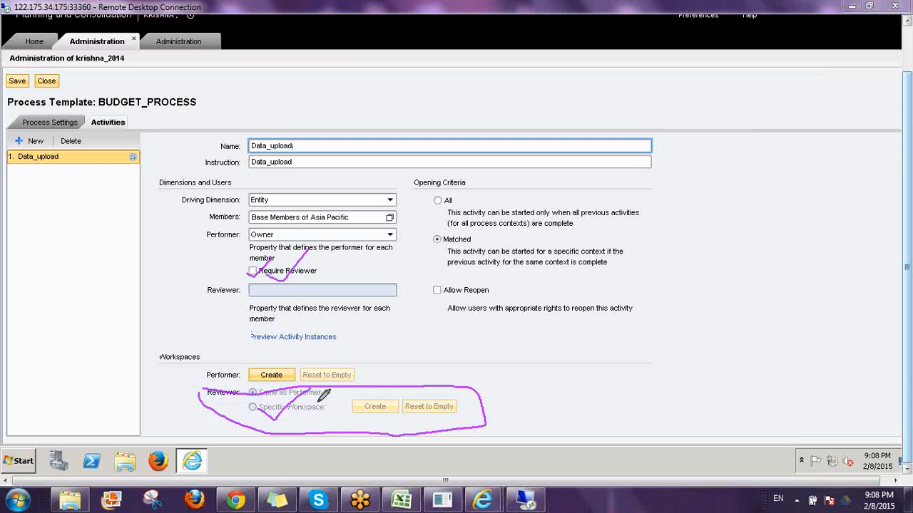
pyautogui.click(814, 345)
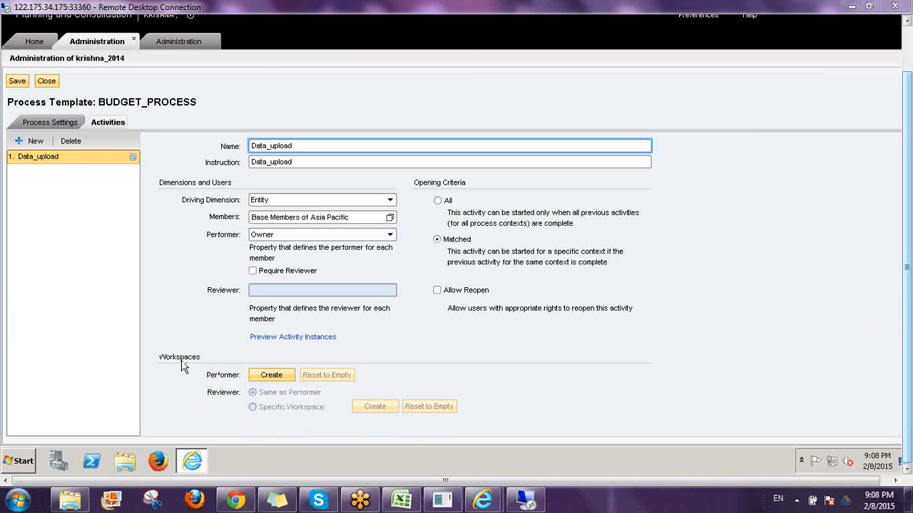
# Step: Create the performer workspace for the Data_upload activity
pyautogui.click(270, 376)
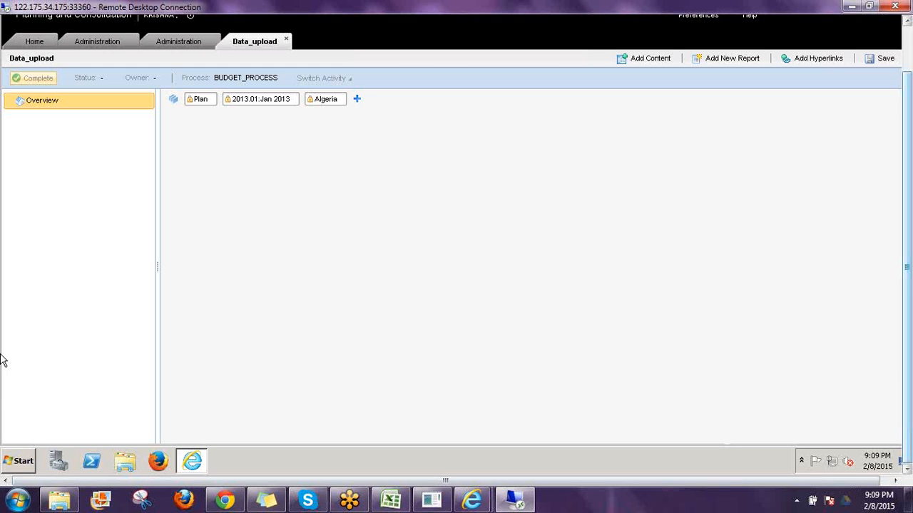
pyautogui.click(906, 264)
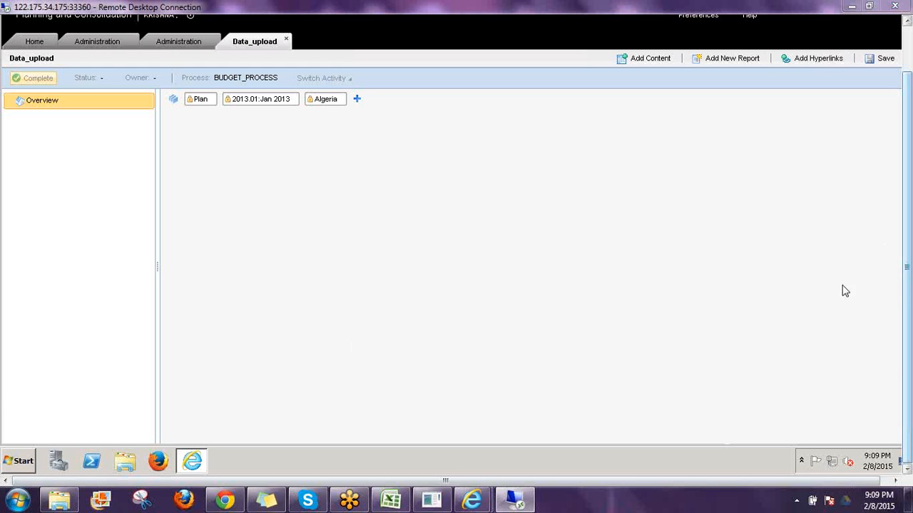
pyautogui.click(839, 287)
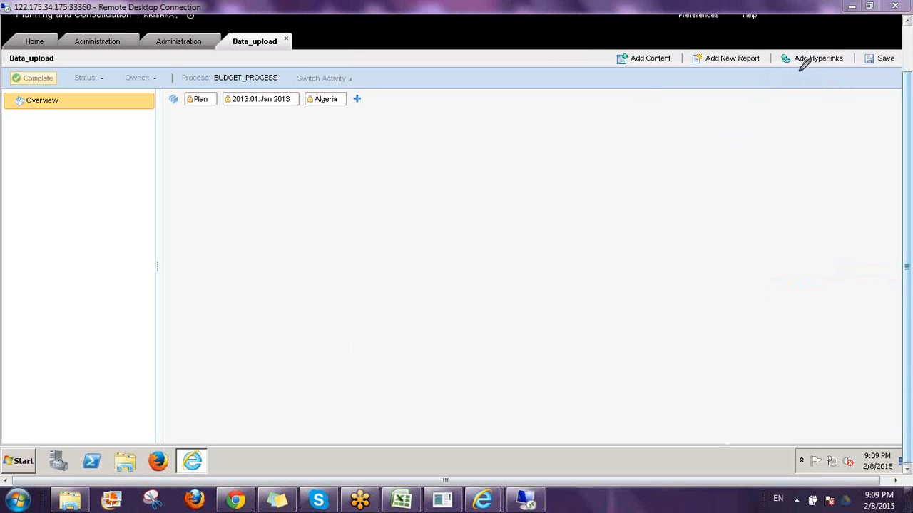
pyautogui.moveTo(797, 70)
pyautogui.mouseDown()
pyautogui.moveTo(804, 76)
pyautogui.moveTo(821, 53)
pyautogui.mouseUp()
pyautogui.moveTo(710, 73); pyautogui.dragTo(748, 52)
pyautogui.moveTo(635, 73); pyautogui.dragTo(657, 57)
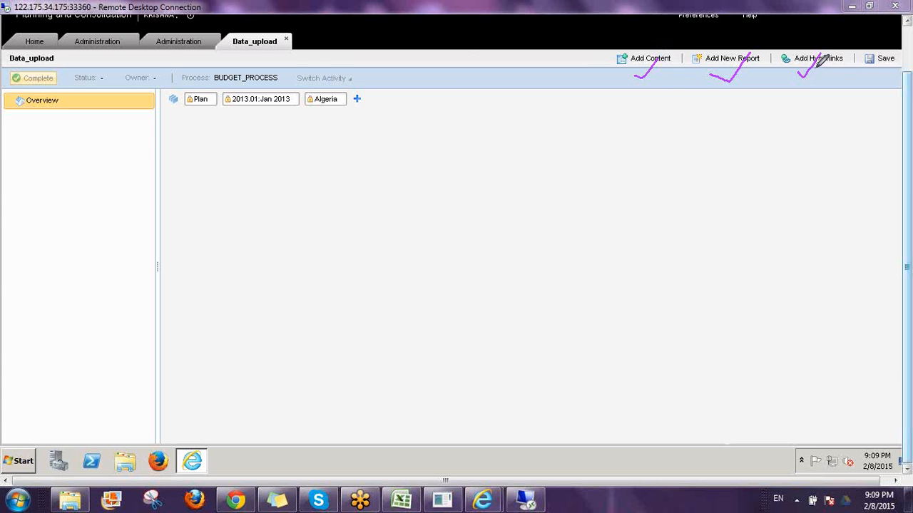
pyautogui.moveTo(814, 56)
pyautogui.mouseDown()
pyautogui.moveTo(795, 112)
pyautogui.moveTo(820, 106)
pyautogui.mouseUp()
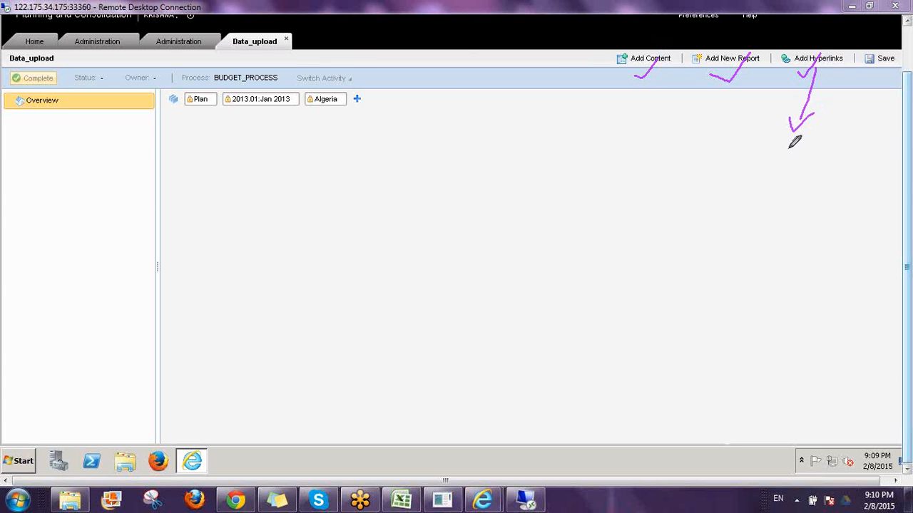
pyautogui.moveTo(787, 148)
pyautogui.mouseDown()
pyautogui.moveTo(791, 181)
pyautogui.moveTo(785, 159)
pyautogui.mouseUp()
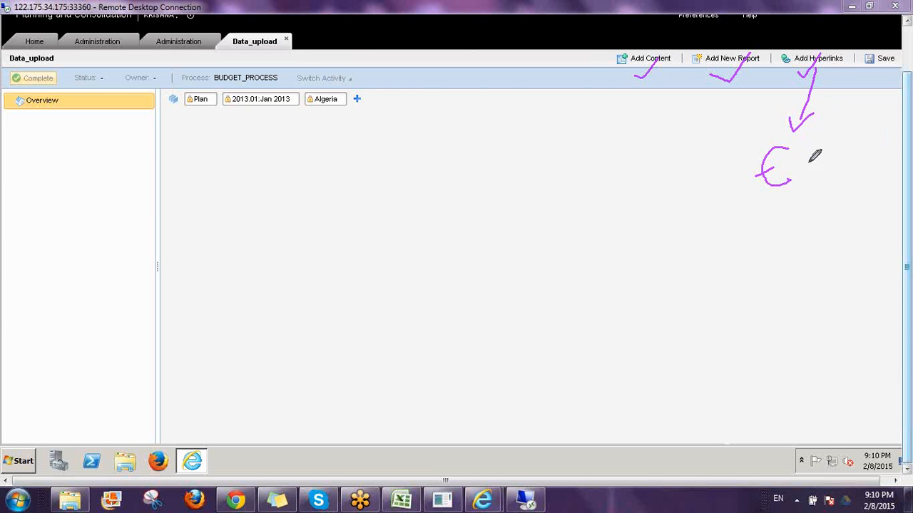
pyautogui.moveTo(726, 65)
pyautogui.mouseDown()
pyautogui.moveTo(700, 107)
pyautogui.moveTo(715, 104)
pyautogui.mouseUp()
pyautogui.moveTo(677, 140)
pyautogui.mouseDown()
pyautogui.moveTo(715, 141)
pyautogui.moveTo(710, 151)
pyautogui.mouseUp()
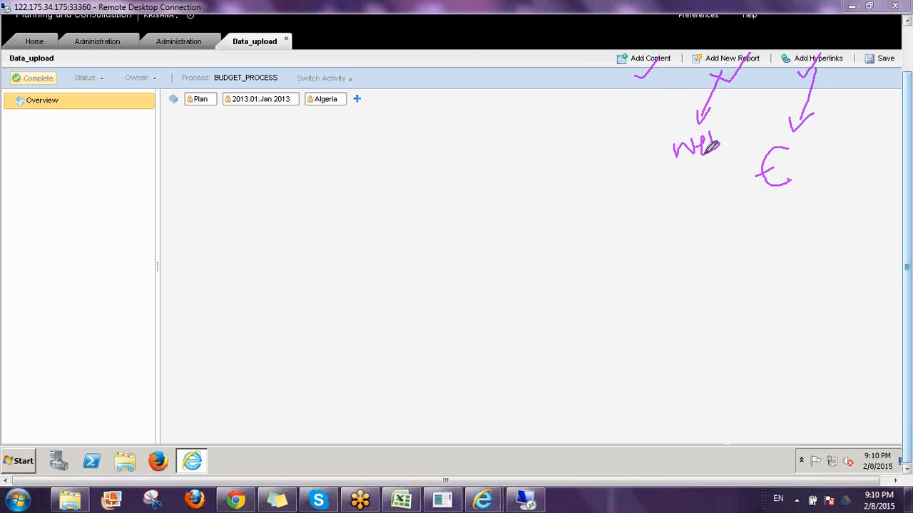
pyautogui.moveTo(683, 178)
pyautogui.mouseDown()
pyautogui.moveTo(685, 194)
pyautogui.moveTo(716, 194)
pyautogui.moveTo(722, 168)
pyautogui.moveTo(722, 178)
pyautogui.mouseUp()
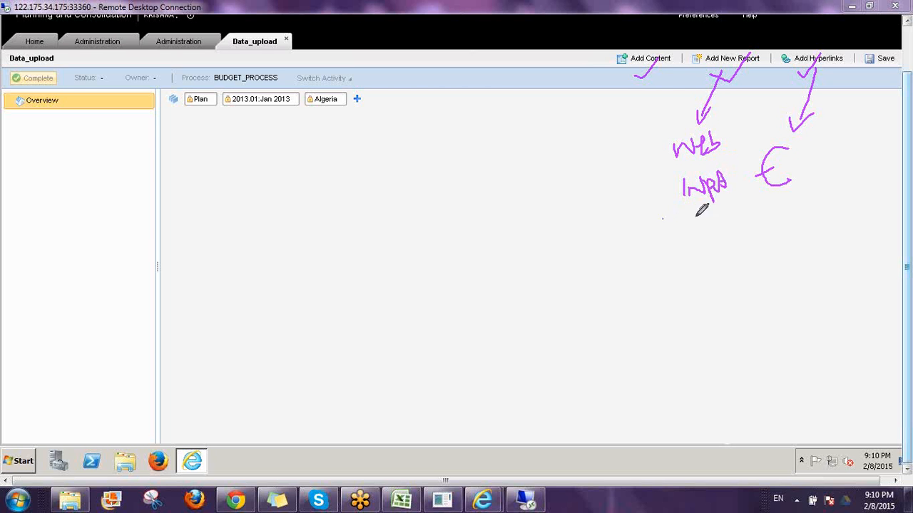
pyautogui.moveTo(662, 219)
pyautogui.mouseDown()
pyautogui.moveTo(720, 211)
pyautogui.moveTo(706, 251)
pyautogui.mouseUp()
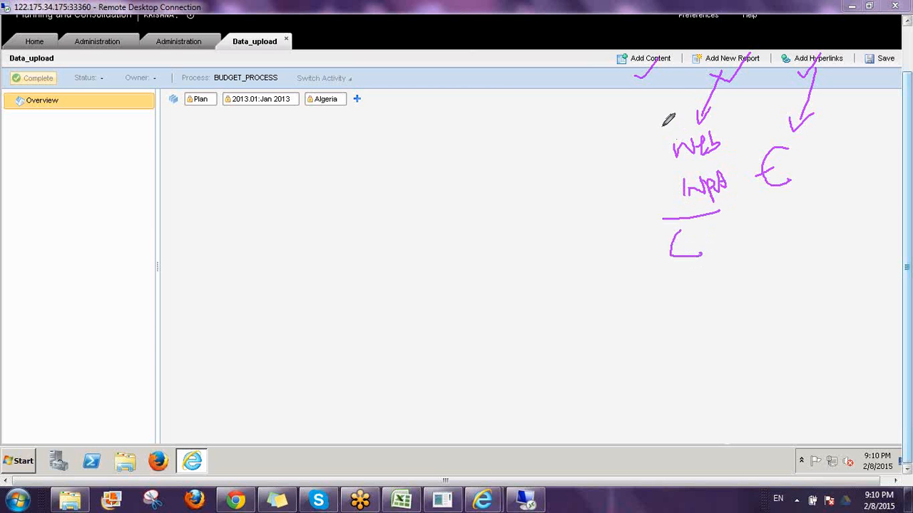
pyautogui.moveTo(654, 63)
pyautogui.mouseDown()
pyautogui.moveTo(581, 138)
pyautogui.moveTo(621, 130)
pyautogui.mouseUp()
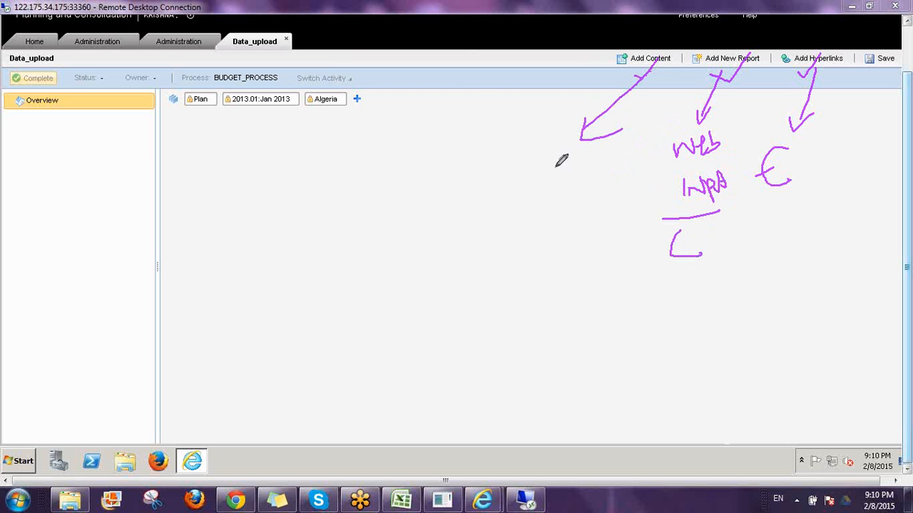
pyautogui.moveTo(517, 147)
pyautogui.mouseDown()
pyautogui.moveTo(508, 190)
pyautogui.moveTo(518, 212)
pyautogui.moveTo(542, 211)
pyautogui.moveTo(555, 231)
pyautogui.mouseUp()
pyautogui.moveTo(573, 176)
pyautogui.mouseDown()
pyautogui.moveTo(573, 227)
pyautogui.moveTo(623, 213)
pyautogui.mouseUp()
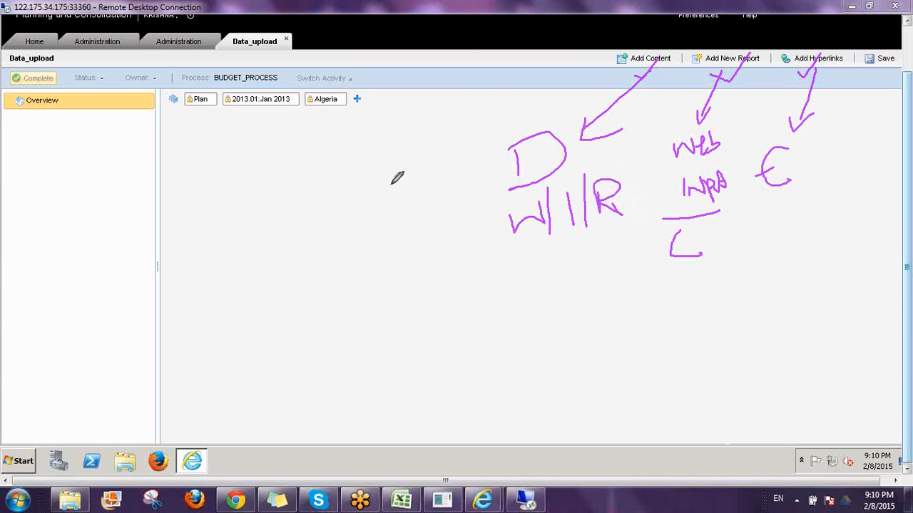
pyautogui.moveTo(362, 168)
pyautogui.mouseDown()
pyautogui.moveTo(379, 201)
pyautogui.moveTo(412, 169)
pyautogui.moveTo(398, 146)
pyautogui.moveTo(442, 214)
pyautogui.moveTo(401, 141)
pyautogui.mouseUp()
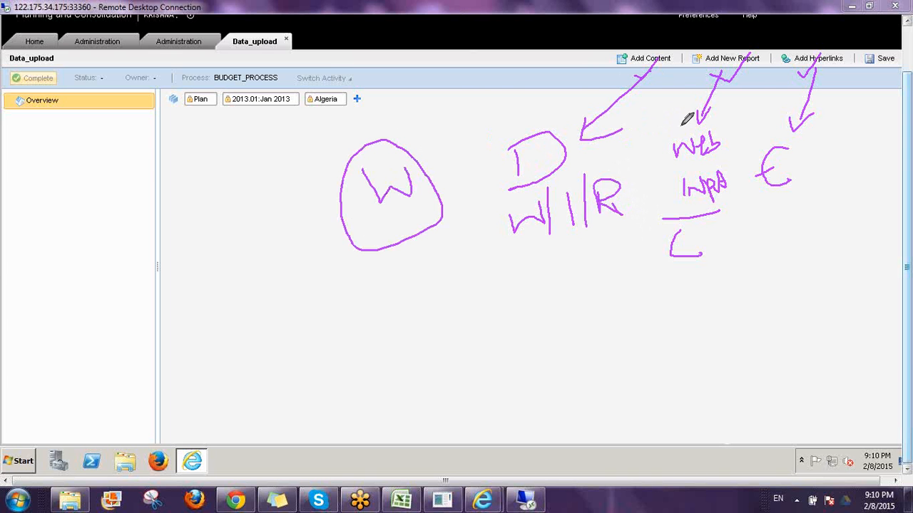
pyautogui.moveTo(7, 57)
pyautogui.mouseDown()
pyautogui.moveTo(21, 70)
pyautogui.moveTo(63, 55)
pyautogui.moveTo(15, 40)
pyautogui.moveTo(11, 68)
pyautogui.mouseUp()
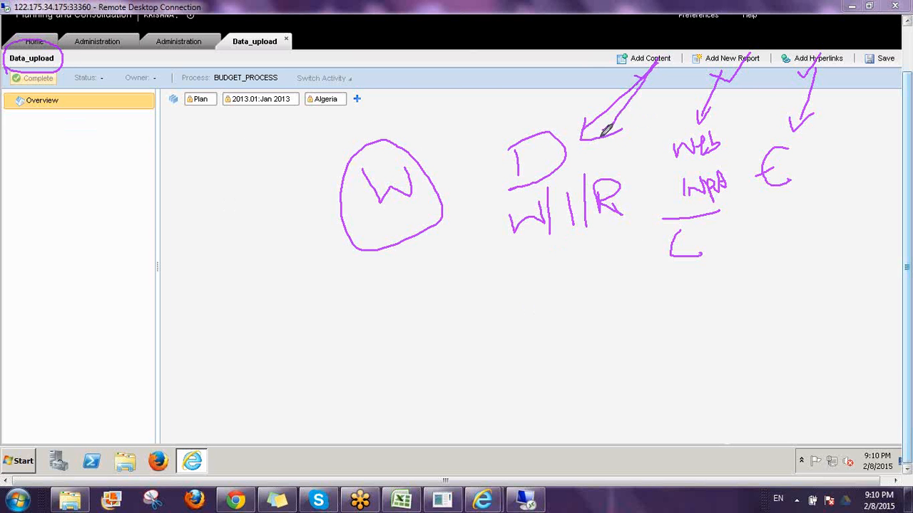
pyautogui.moveTo(572, 242); pyautogui.dragTo(610, 228)
pyautogui.moveTo(729, 69); pyautogui.dragTo(713, 114)
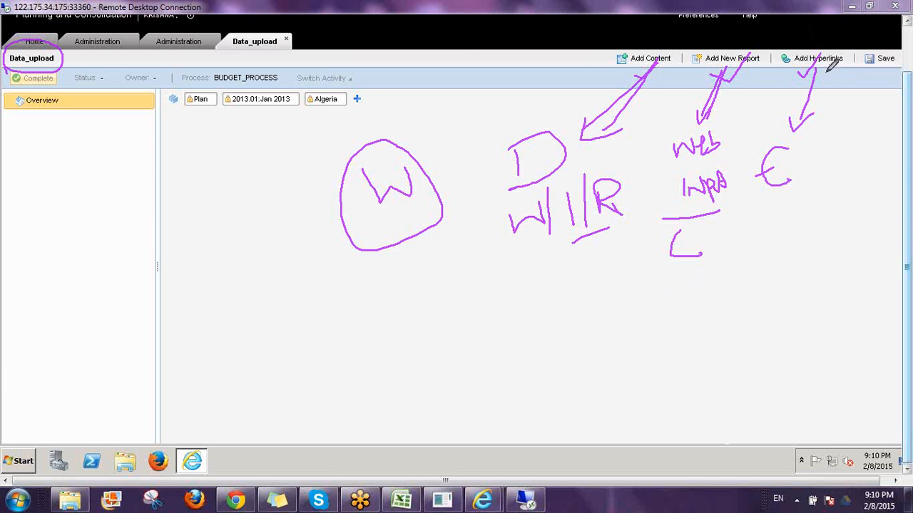
pyautogui.moveTo(825, 65)
pyautogui.mouseDown()
pyautogui.moveTo(793, 136)
pyautogui.moveTo(822, 107)
pyautogui.moveTo(815, 114)
pyautogui.moveTo(777, 110)
pyautogui.mouseUp()
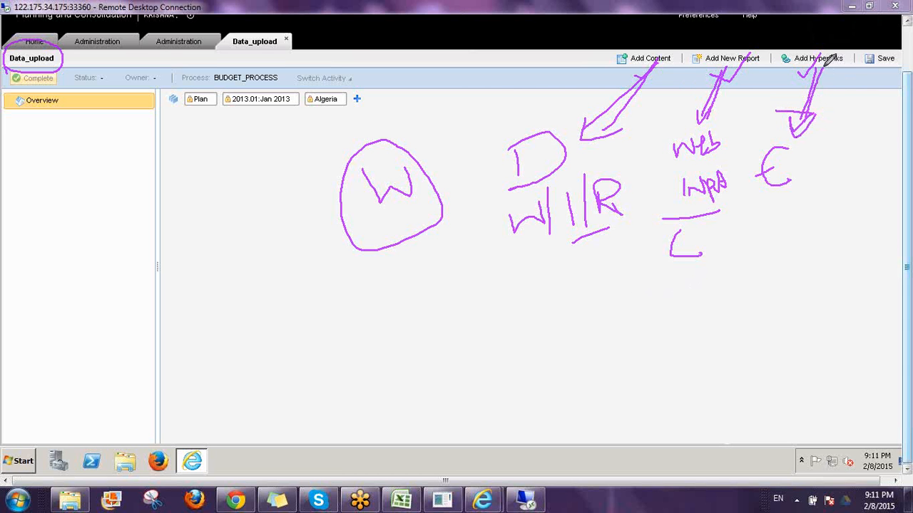
pyautogui.moveTo(860, 58)
pyautogui.mouseDown()
pyautogui.moveTo(892, 69)
pyautogui.moveTo(879, 35)
pyautogui.moveTo(860, 57)
pyautogui.mouseUp()
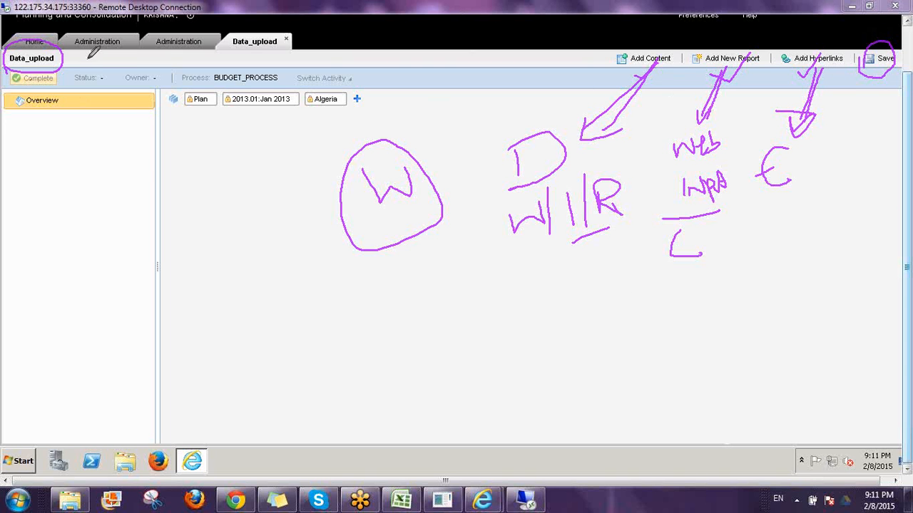
pyautogui.moveTo(63, 60); pyautogui.dragTo(142, 67)
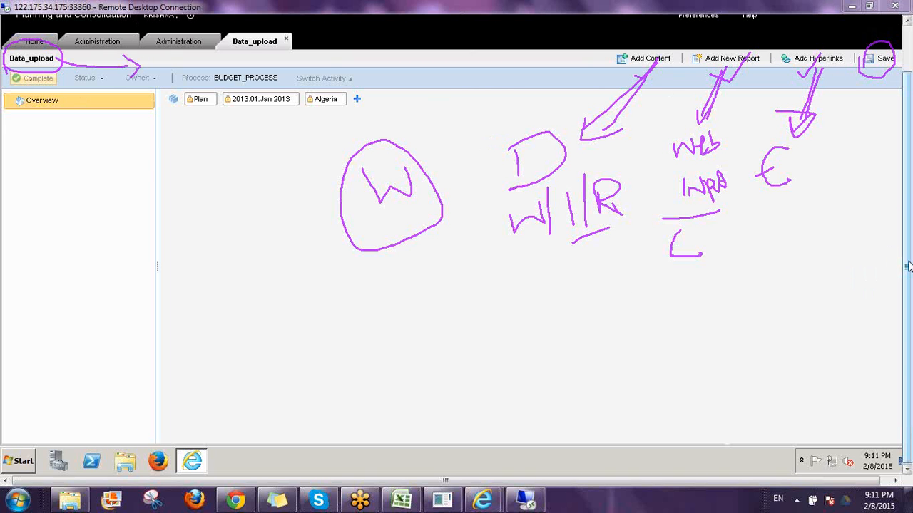
pyautogui.click(817, 342)
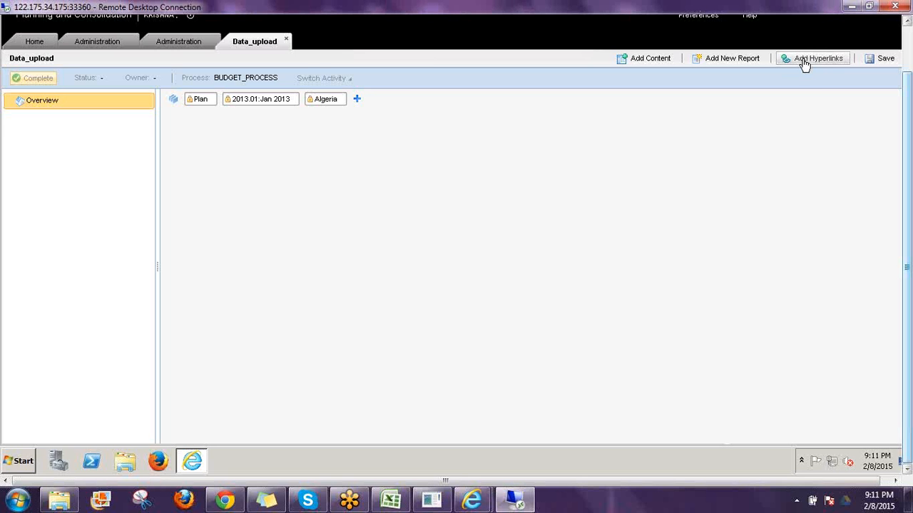
# Step: Add a hyperlink to the Data_upload performer workspace with Data_Upload as both its name and its description
pyautogui.click(804, 63)
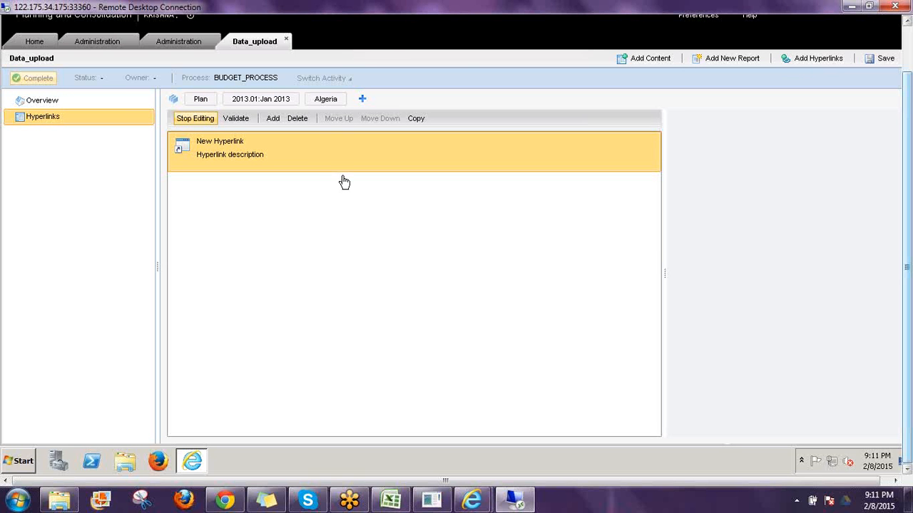
pyautogui.click(343, 180)
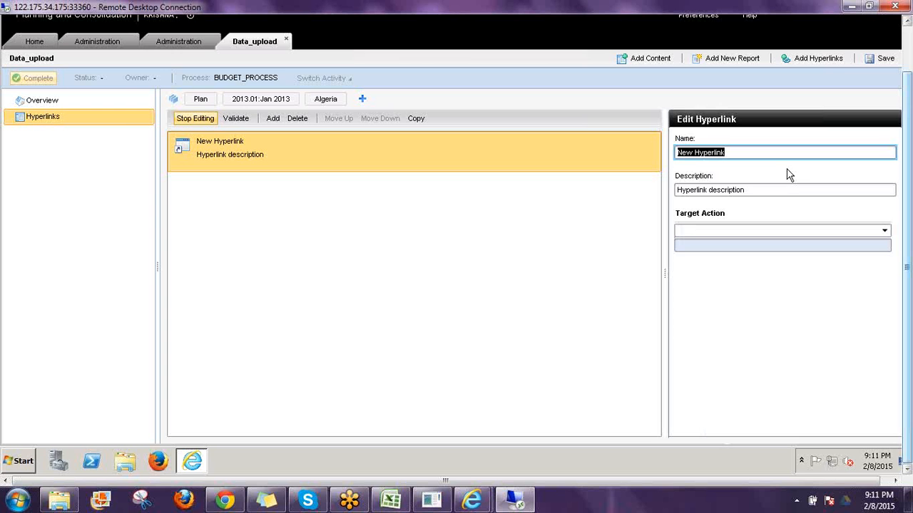
pyautogui.write('D')
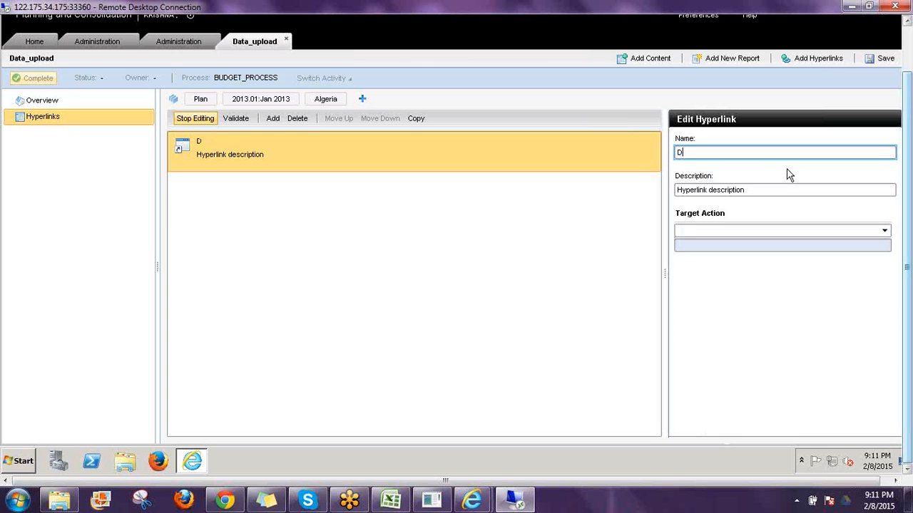
pyautogui.write('ata_')
pyautogui.write('Upload')
pyautogui.moveTo(721, 152); pyautogui.dragTo(671, 152)
pyautogui.hotkey('ctrl', 'c')
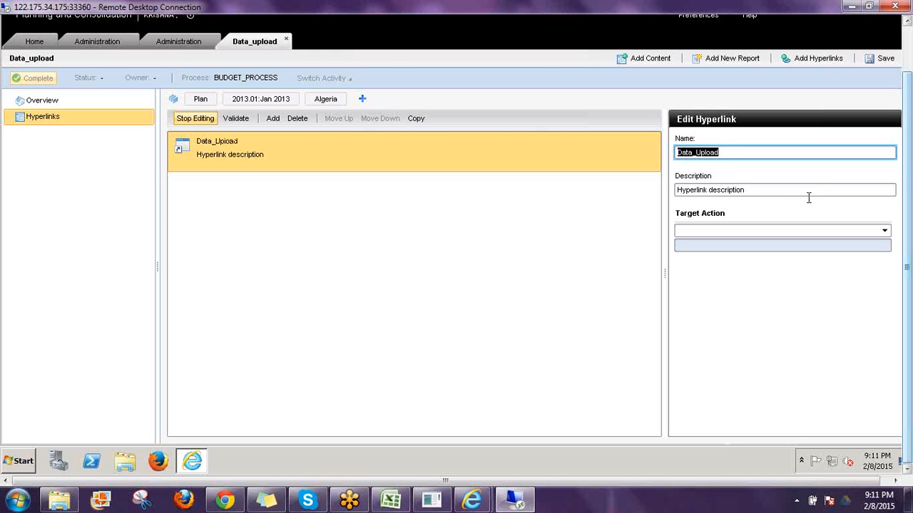
pyautogui.click(756, 191)
pyautogui.moveTo(756, 190); pyautogui.dragTo(650, 192)
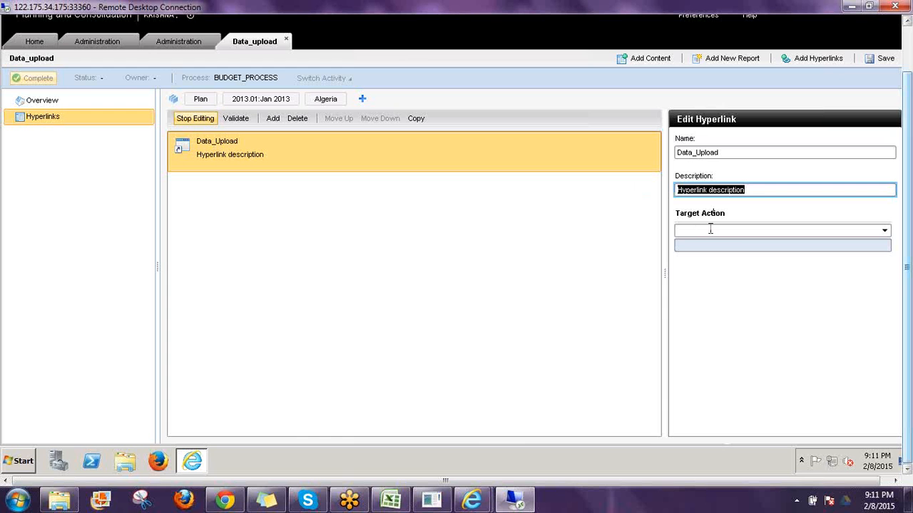
pyautogui.hotkey('ctrl', 'v')
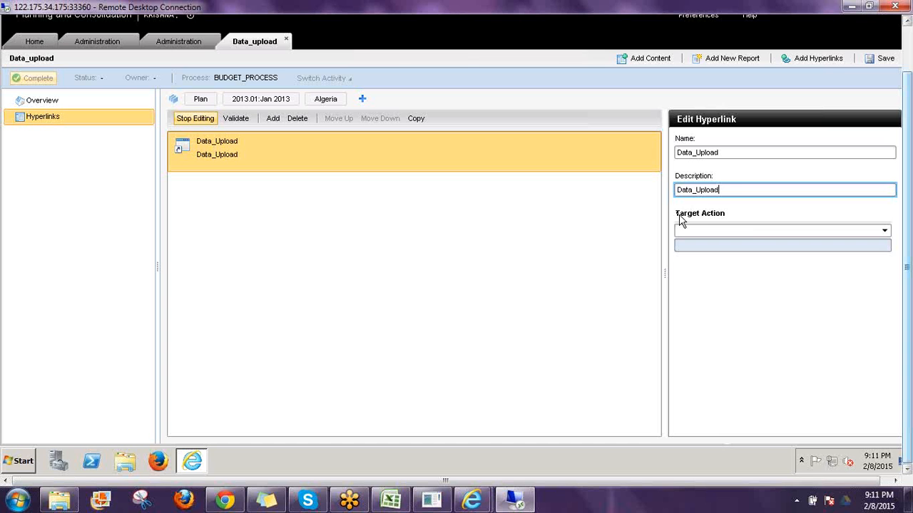
# Step: Set the target action of the Data_Upload hyperlink to Data Manager with the Data upload task
pyautogui.click(751, 230)
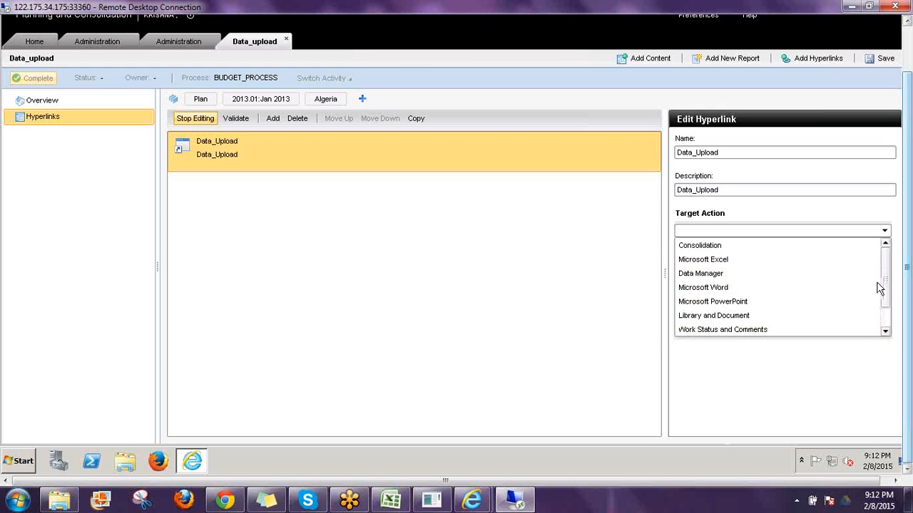
pyautogui.click(884, 330)
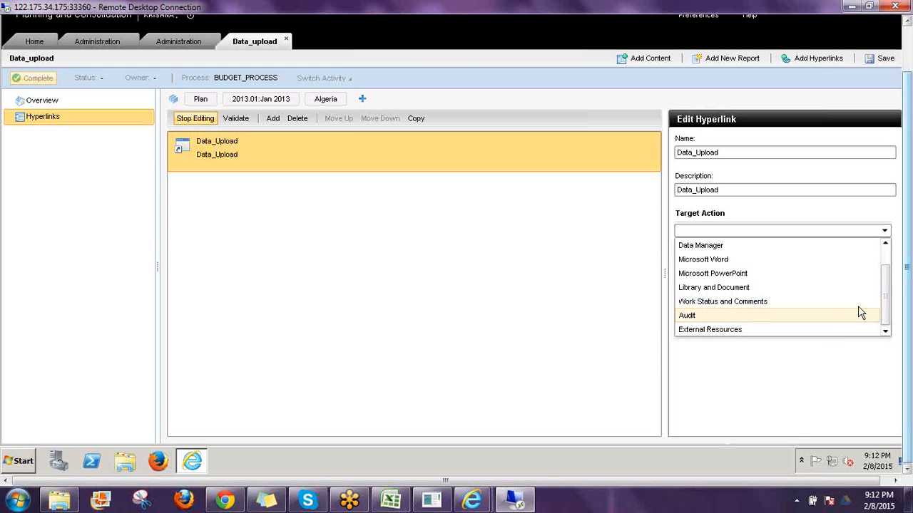
pyautogui.scroll(2, 886, 262)
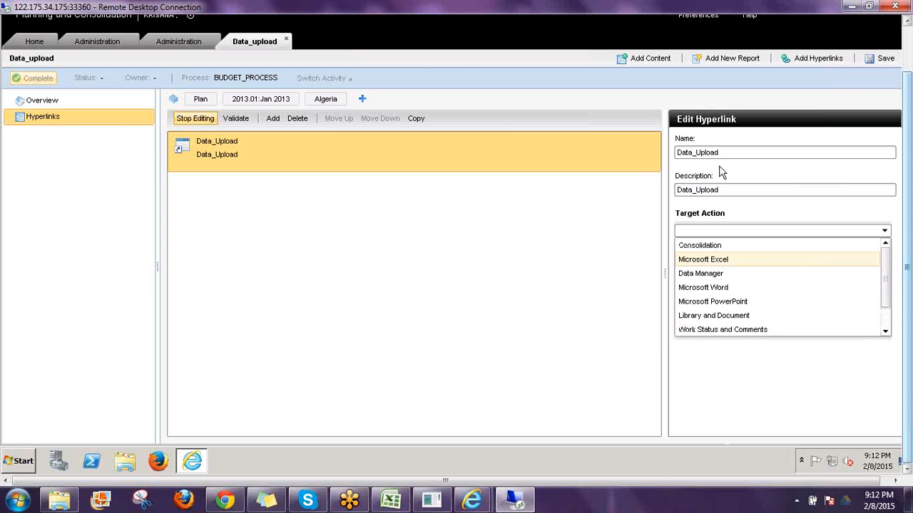
pyautogui.click(709, 275)
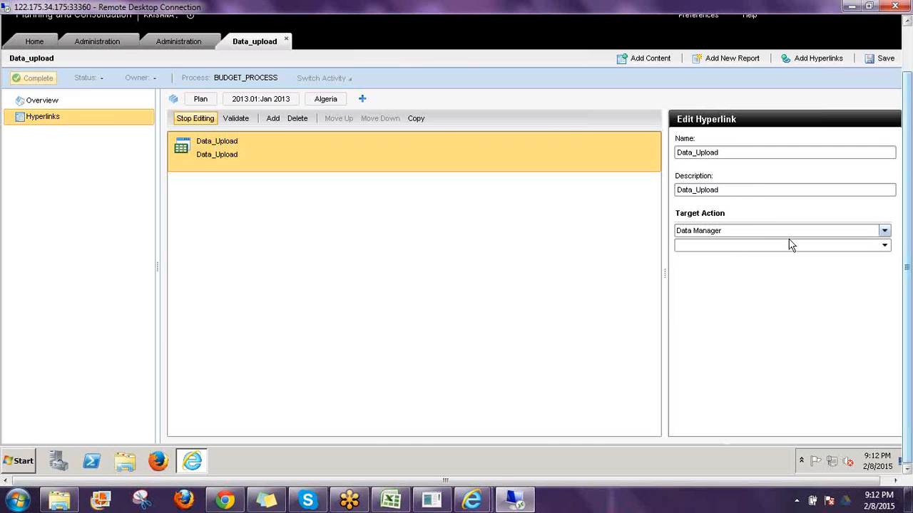
pyautogui.click(884, 246)
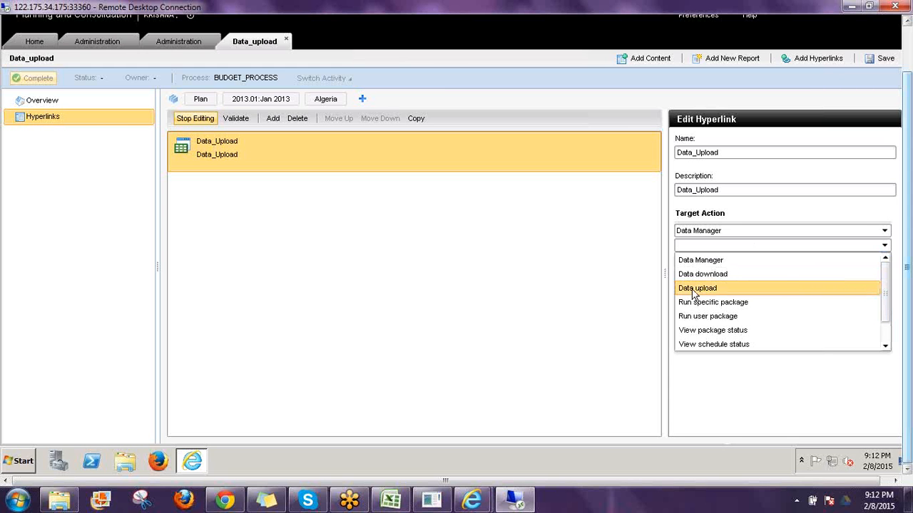
pyautogui.click(695, 289)
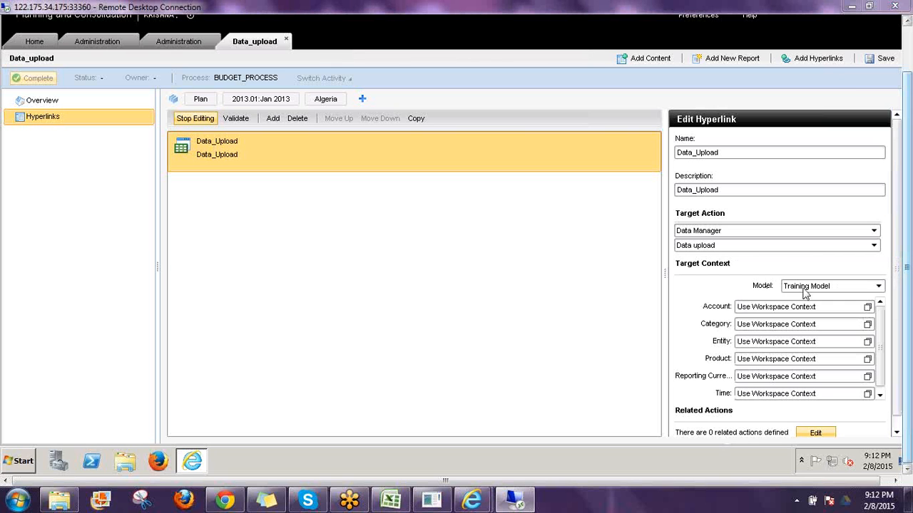
pyautogui.hotkey('ctrl', 'shift', 'd')
pyautogui.moveTo(668, 269)
pyautogui.mouseDown()
pyautogui.moveTo(736, 276)
pyautogui.moveTo(769, 292)
pyautogui.moveTo(841, 294)
pyautogui.mouseUp()
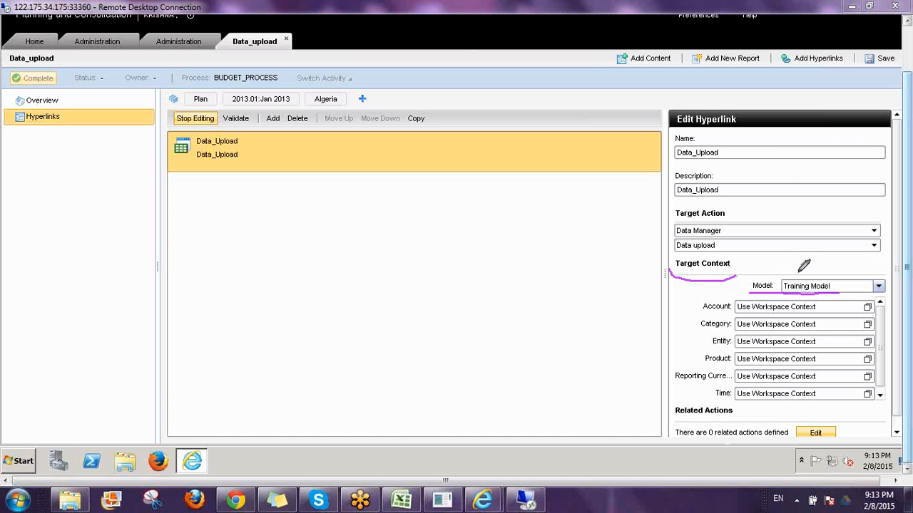
pyautogui.moveTo(762, 281)
pyautogui.mouseDown()
pyautogui.moveTo(813, 274)
pyautogui.moveTo(809, 268)
pyautogui.moveTo(846, 274)
pyautogui.moveTo(862, 249)
pyautogui.moveTo(847, 252)
pyautogui.mouseUp()
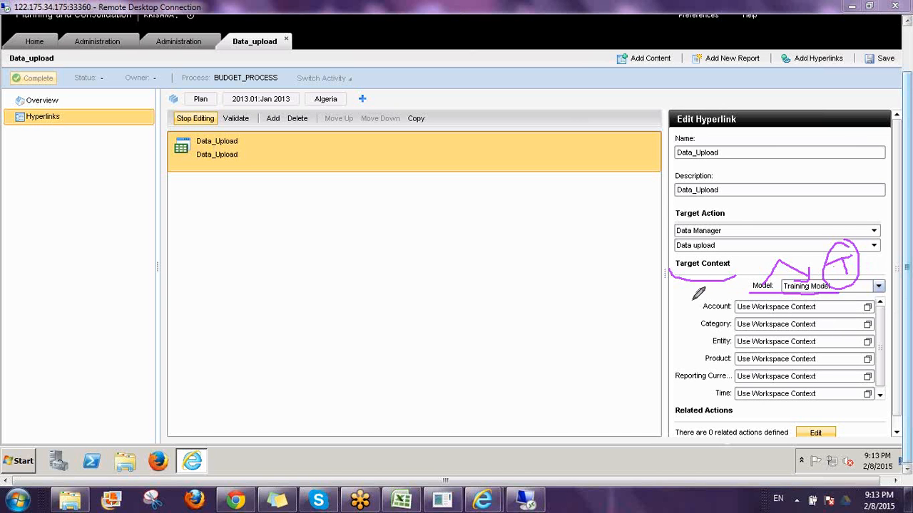
pyautogui.moveTo(692, 301); pyautogui.dragTo(691, 397)
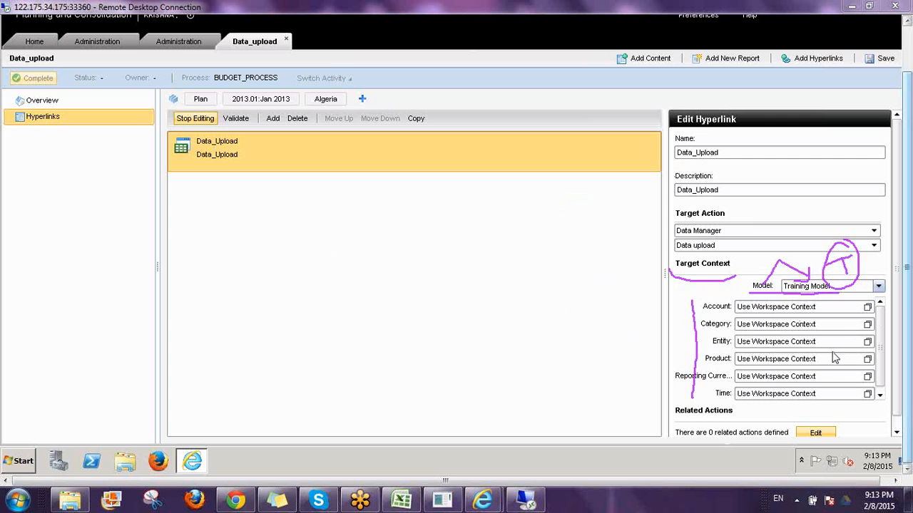
pyautogui.rightClick(796, 355)
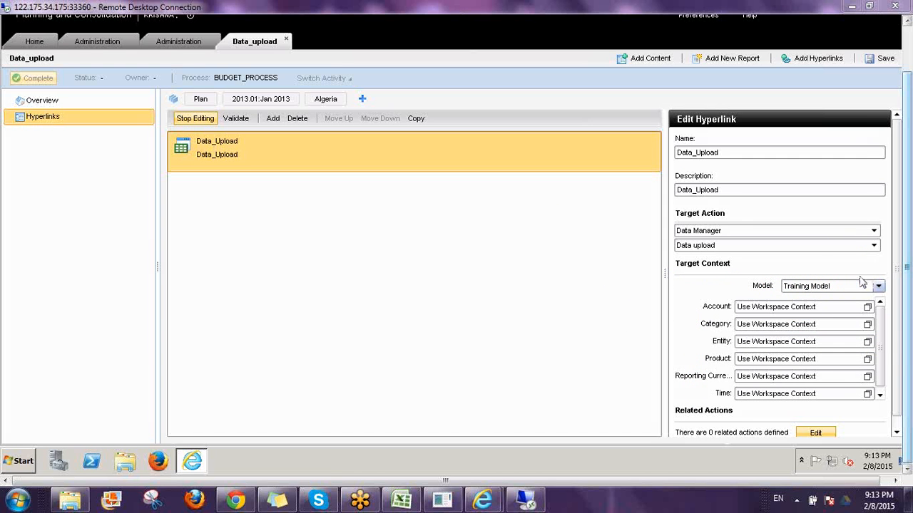
# Step: Add a related action named Preview data to the Data_Upload hyperlink
pyautogui.click(896, 364)
pyautogui.click(898, 433)
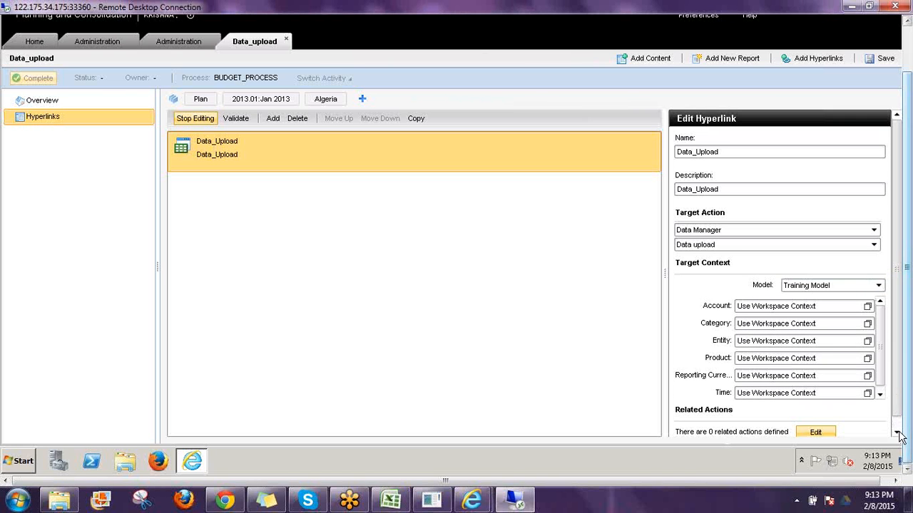
pyautogui.click(898, 433)
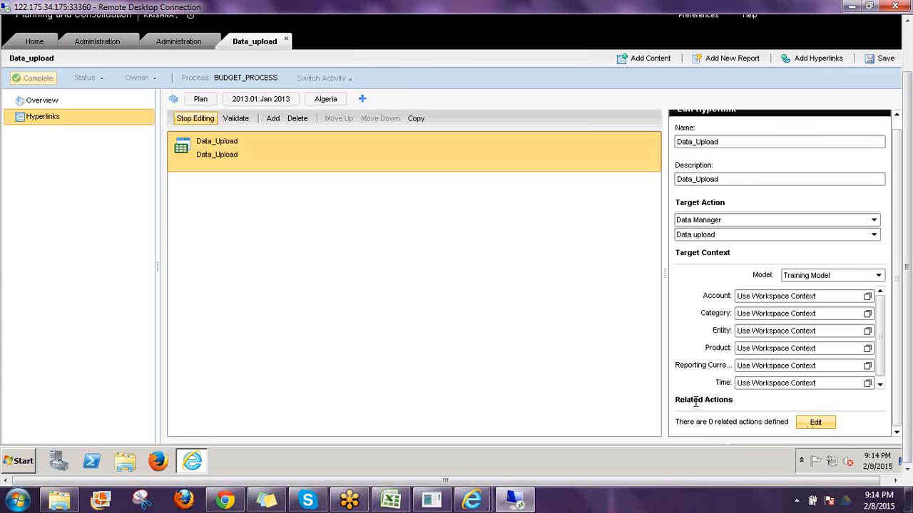
pyautogui.click(819, 424)
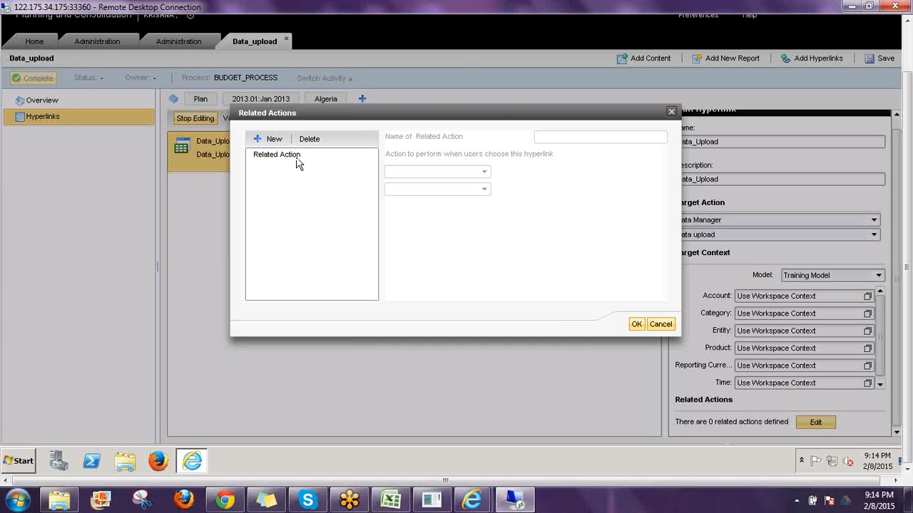
pyautogui.click(296, 157)
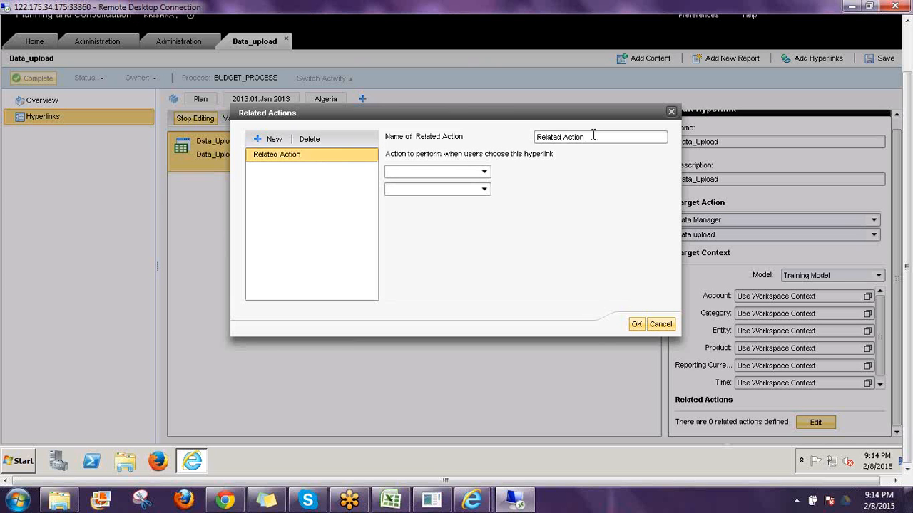
pyautogui.moveTo(591, 138); pyautogui.dragTo(520, 139)
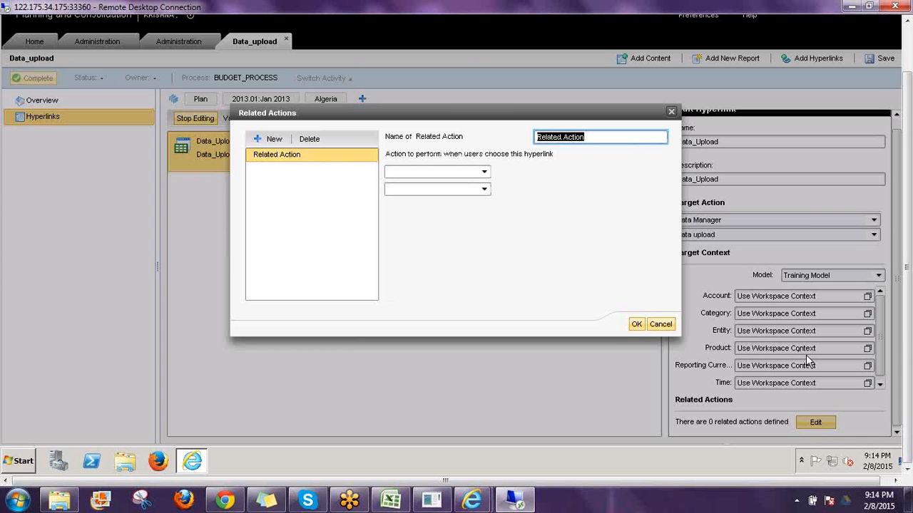
pyautogui.write('P')
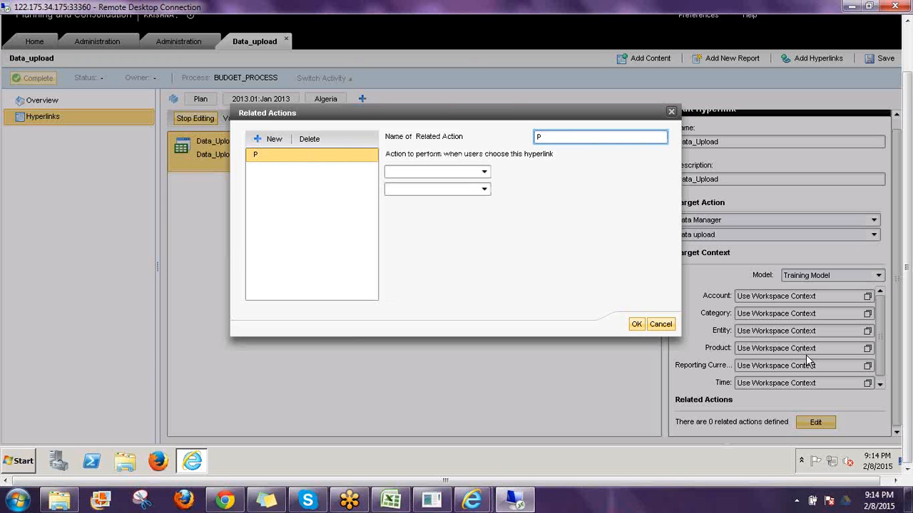
pyautogui.write('review data')
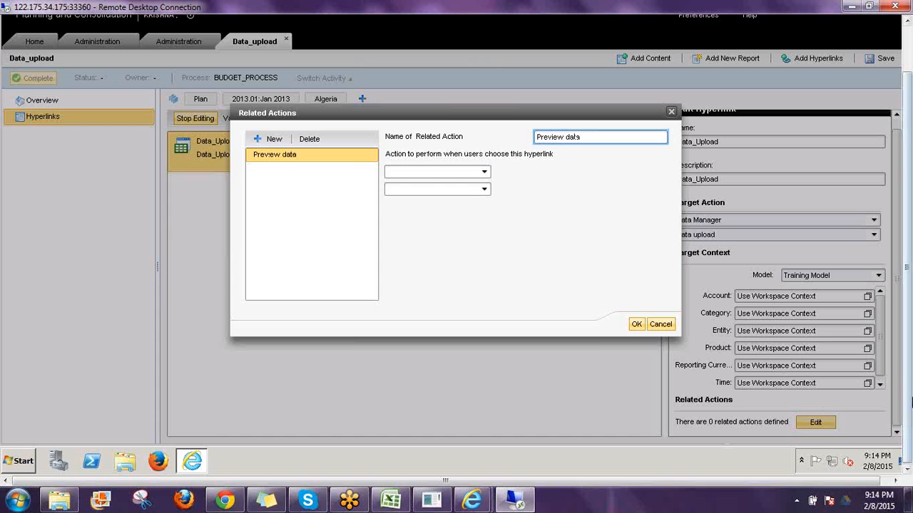
# Step: Set the Preview data related action to Data Manager with the Data preview task and accept it
pyautogui.click(484, 174)
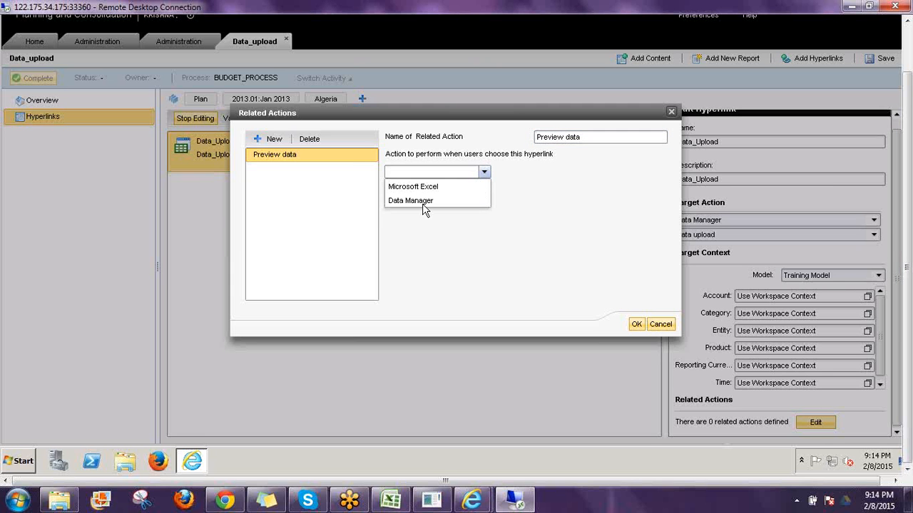
pyautogui.click(462, 207)
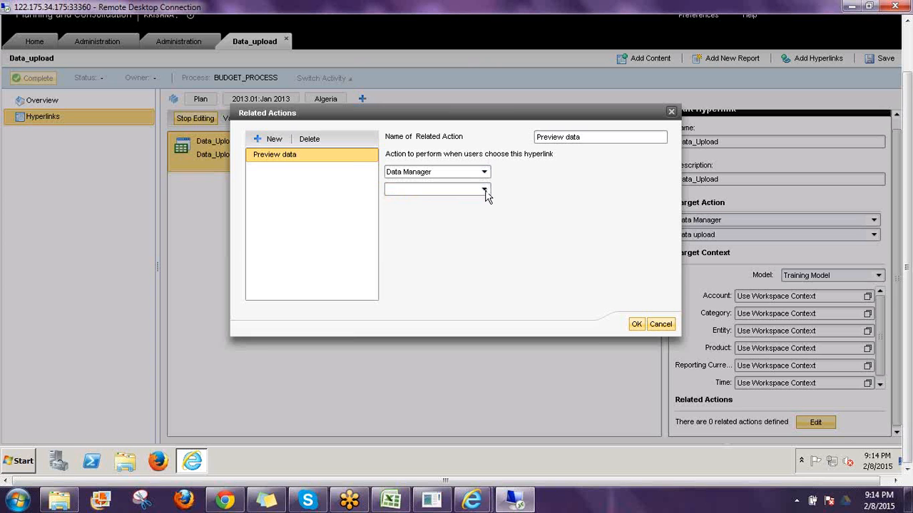
pyautogui.click(484, 191)
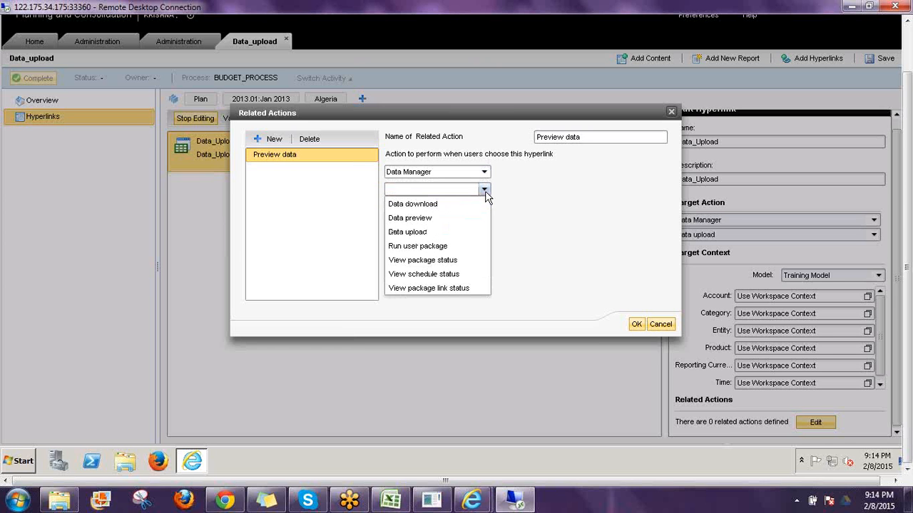
pyautogui.click(420, 220)
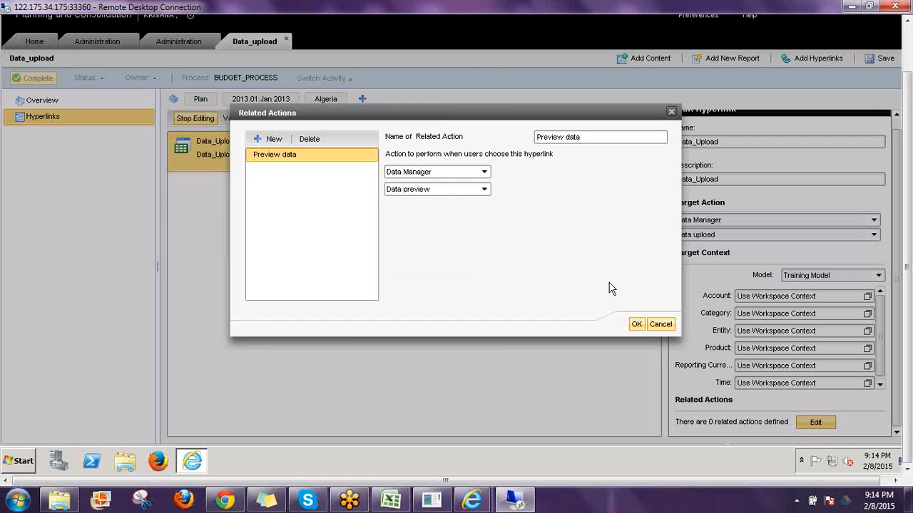
pyautogui.click(638, 324)
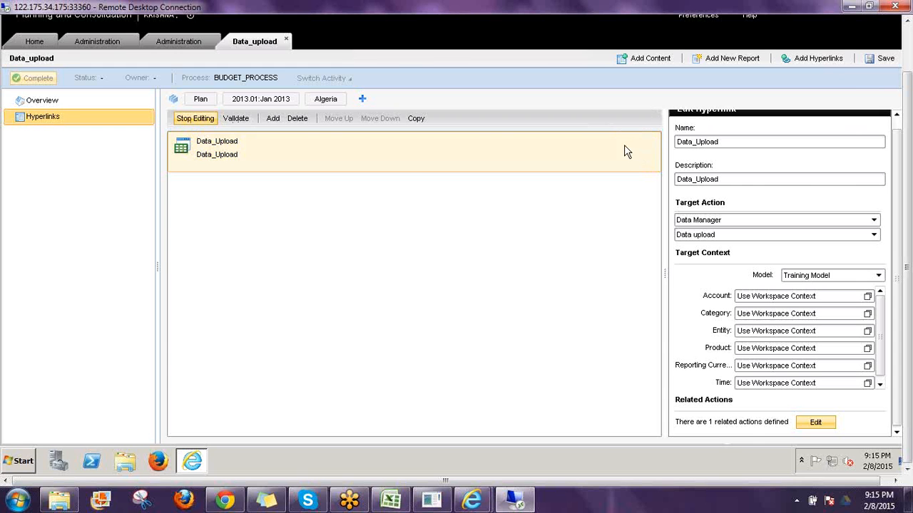
# Step: Validate the Data_Upload hyperlink, finish editing it and save the performer workspace
pyautogui.click(235, 121)
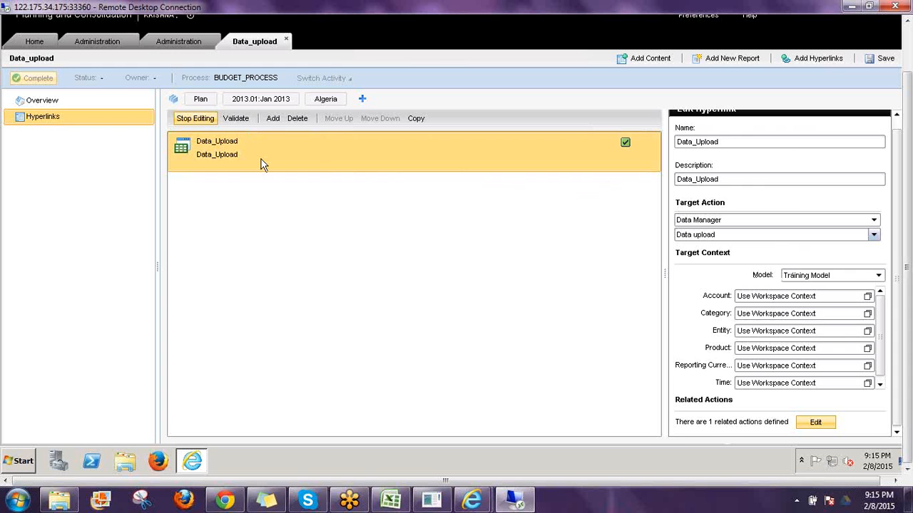
pyautogui.click(204, 123)
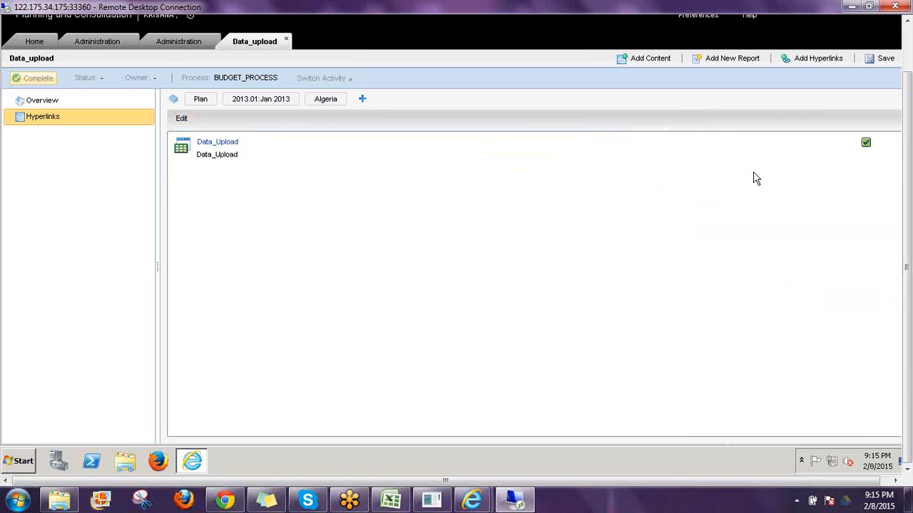
pyautogui.click(880, 61)
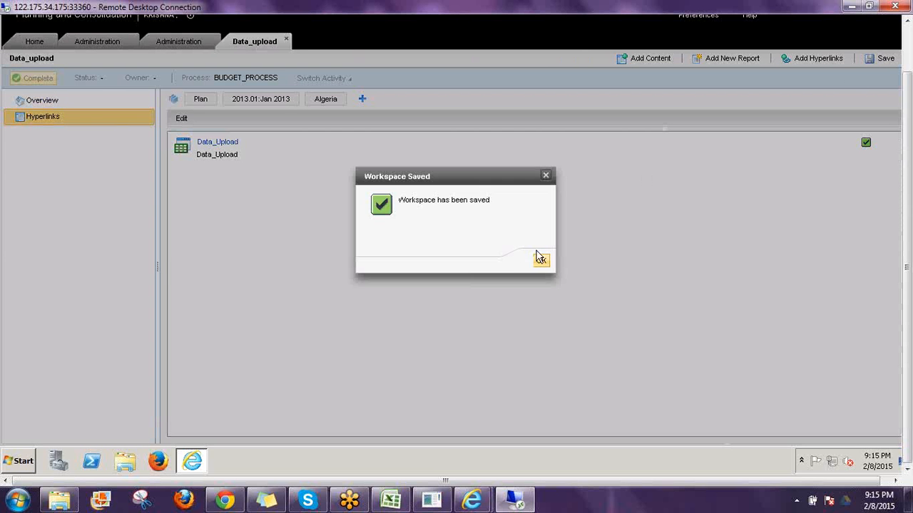
pyautogui.click(540, 260)
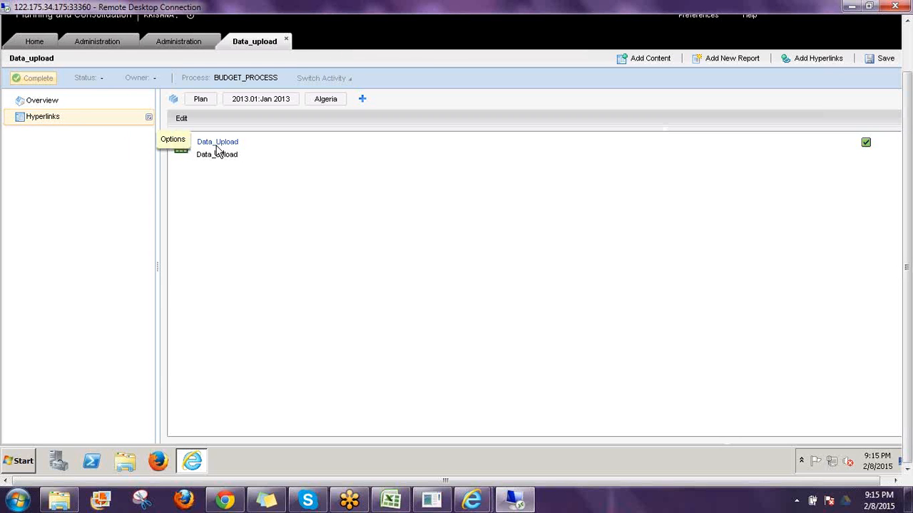
# Step: Rename the workspace's Hyperlinks page as Data Uppload and save the workspace
pyautogui.click(149, 119)
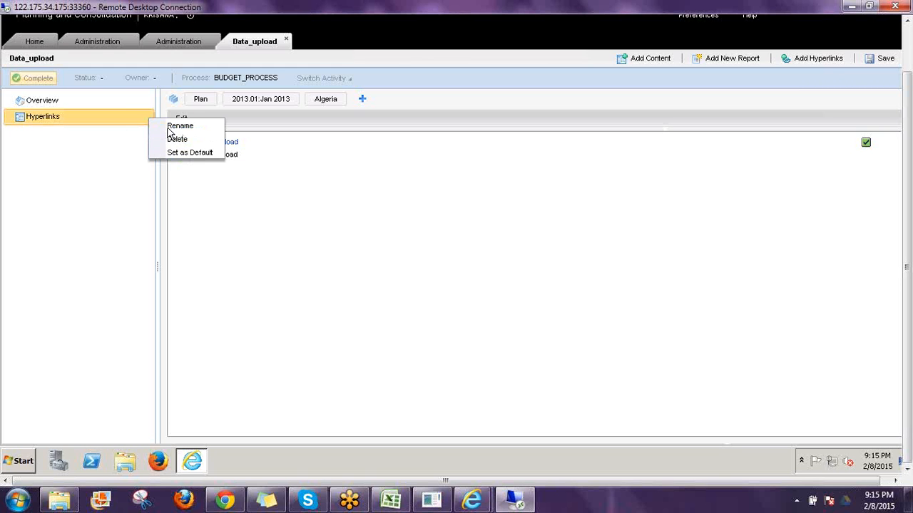
pyautogui.click(171, 128)
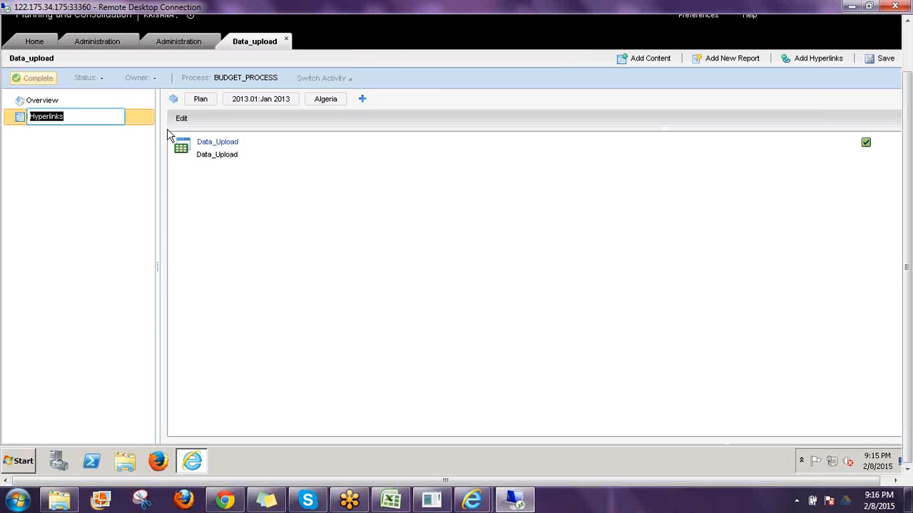
pyautogui.write('Data Uppload')
pyautogui.press('Return')
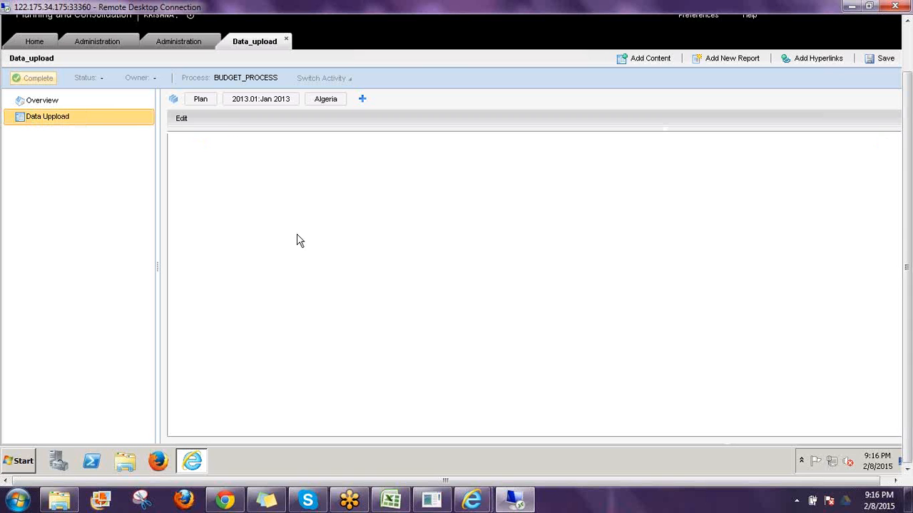
pyautogui.click(878, 60)
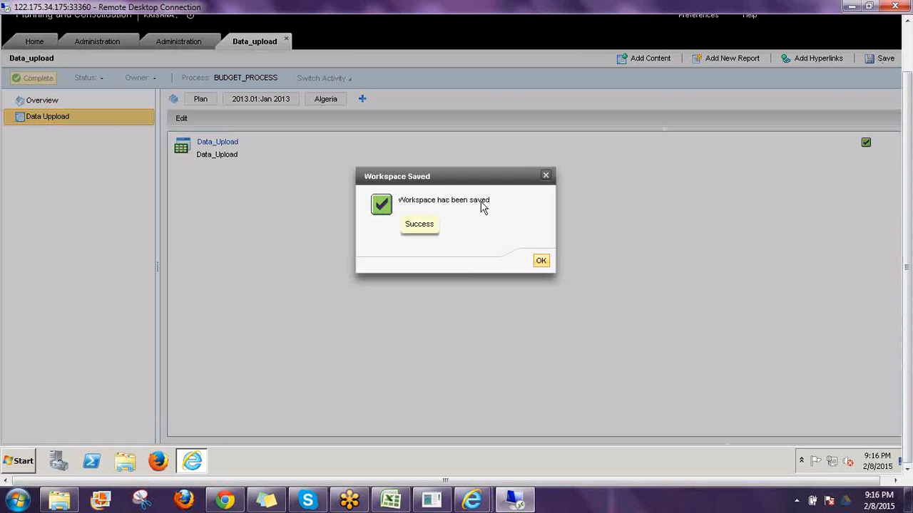
pyautogui.click(541, 262)
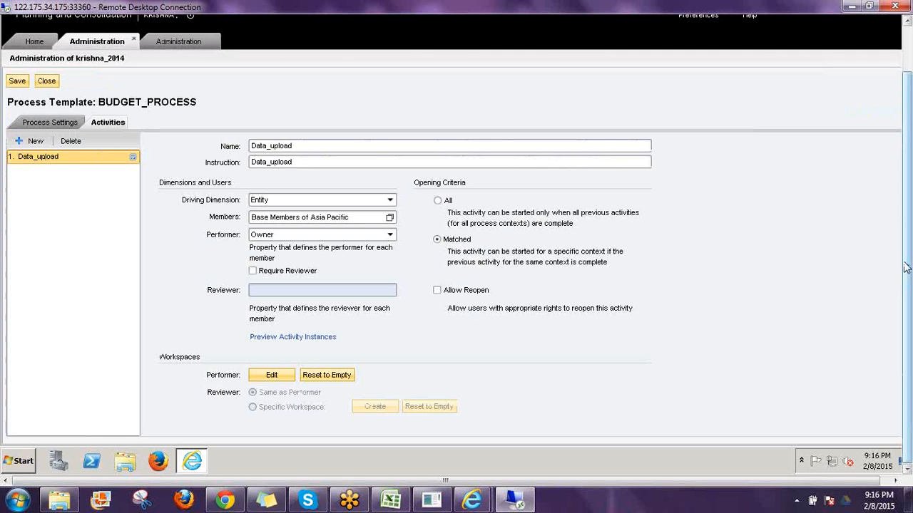
pyautogui.click(812, 291)
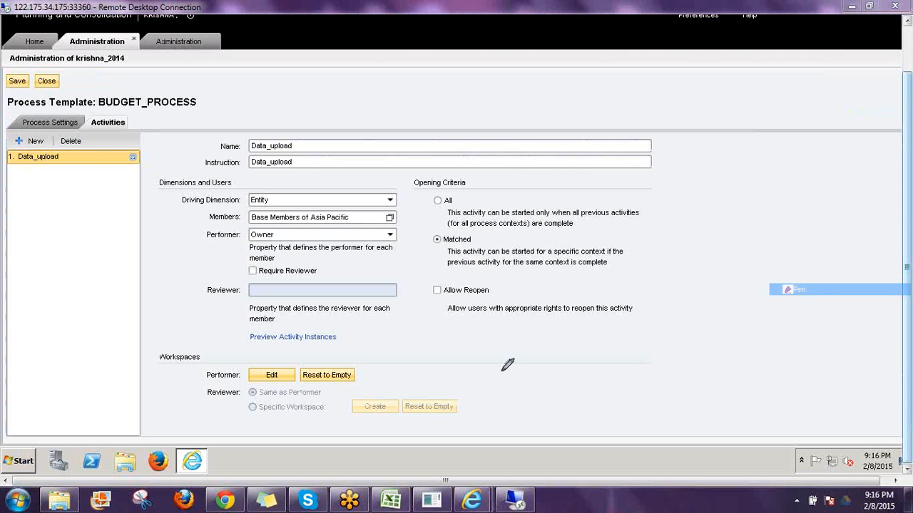
pyautogui.moveTo(254, 372)
pyautogui.mouseDown()
pyautogui.moveTo(275, 386)
pyautogui.moveTo(294, 378)
pyautogui.moveTo(301, 359)
pyautogui.moveTo(244, 363)
pyautogui.moveTo(251, 381)
pyautogui.mouseUp()
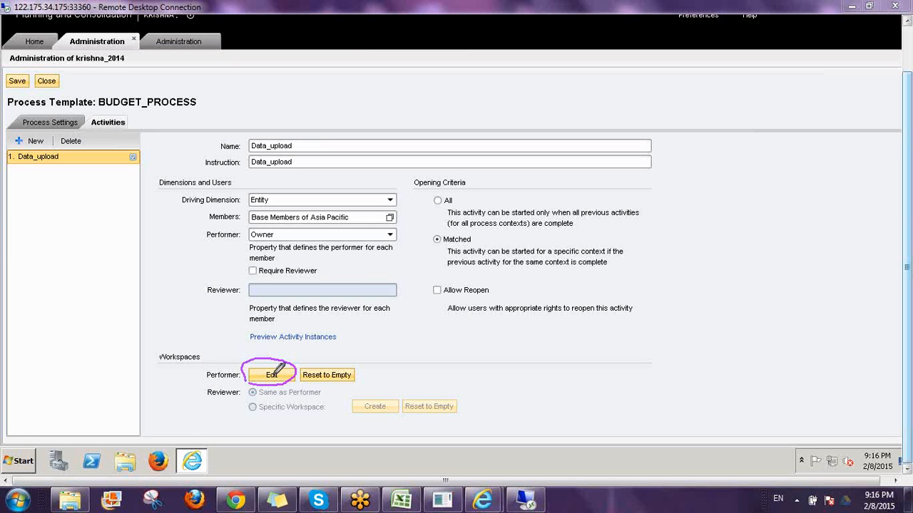
pyautogui.moveTo(316, 342); pyautogui.dragTo(316, 351)
pyautogui.moveTo(349, 418); pyautogui.dragTo(400, 416)
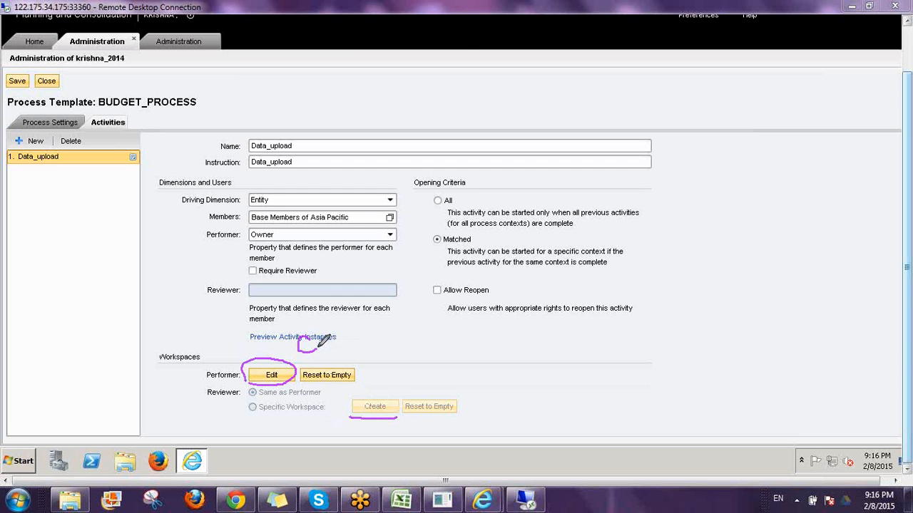
pyautogui.moveTo(262, 365)
pyautogui.mouseDown()
pyautogui.moveTo(309, 309)
pyautogui.moveTo(302, 334)
pyautogui.mouseUp()
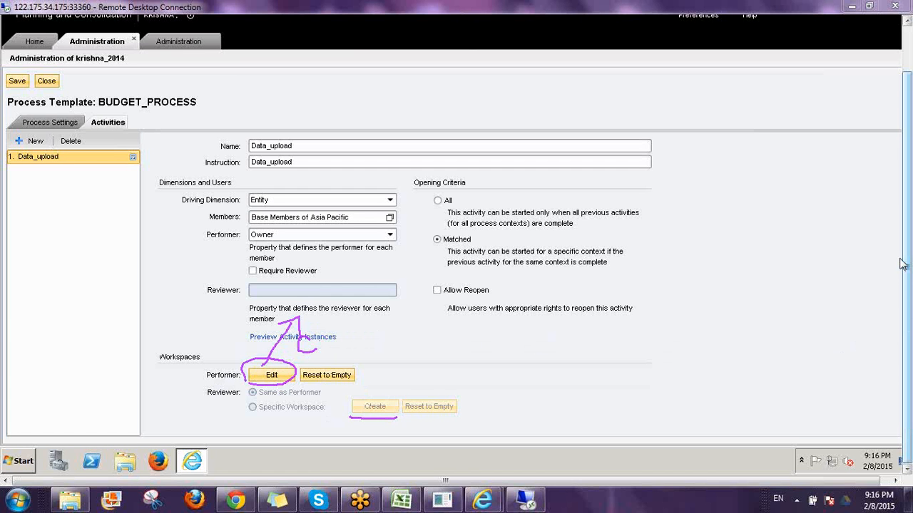
pyautogui.click(816, 353)
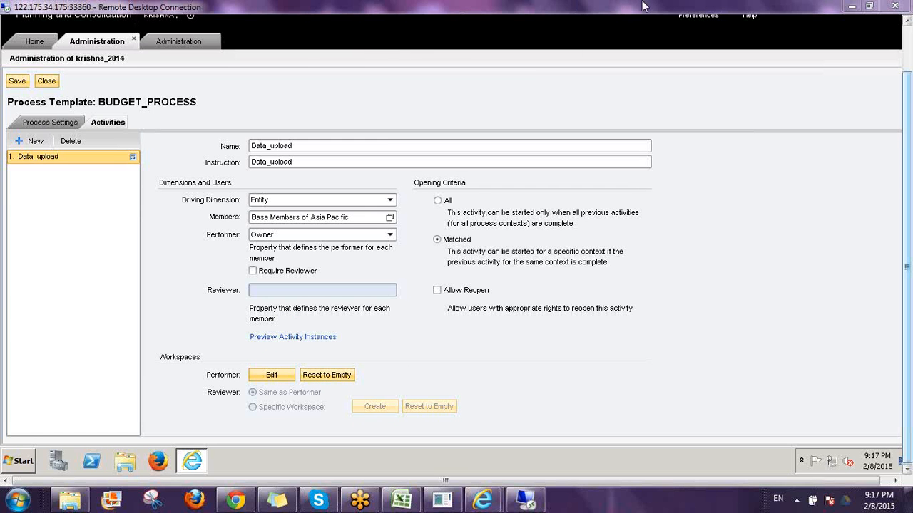
# Step: Add a second activity to the BUDGET_PROCESS template with Data_import as both its name and its instruction
pyautogui.click(32, 144)
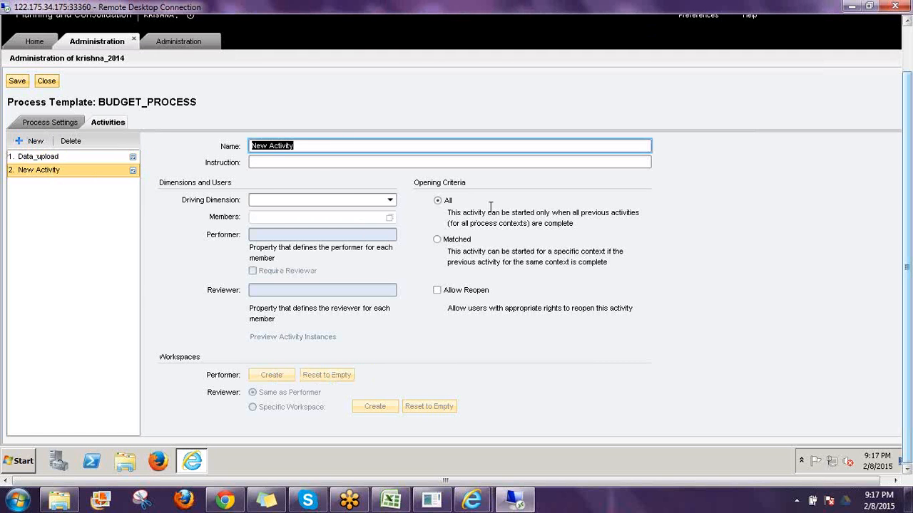
pyautogui.write('Dat')
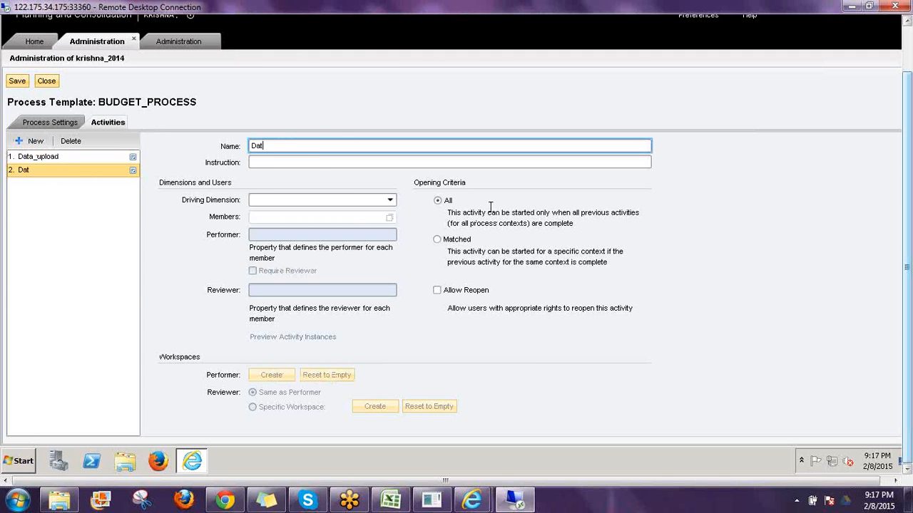
pyautogui.write('a_import')
pyautogui.hotkey('ctrl', 'a')
pyautogui.hotkey('ctrl', 'c')
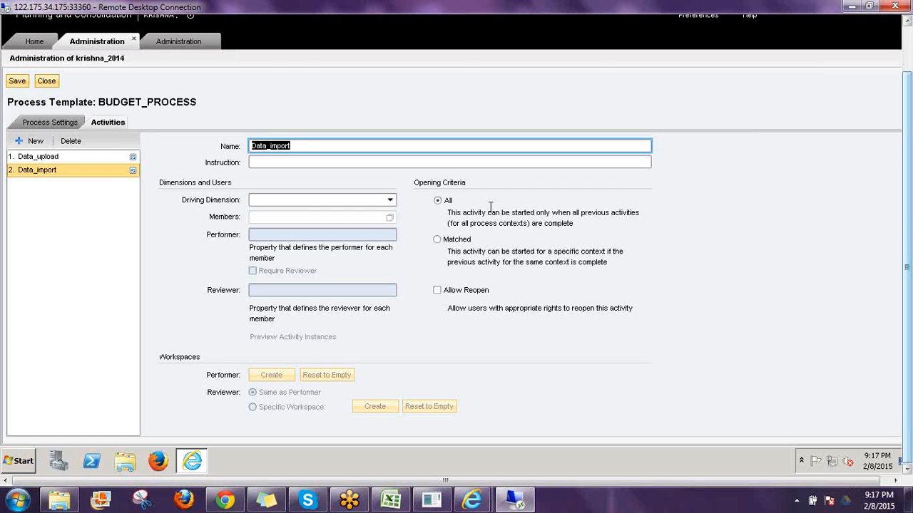
pyautogui.press('Tab')
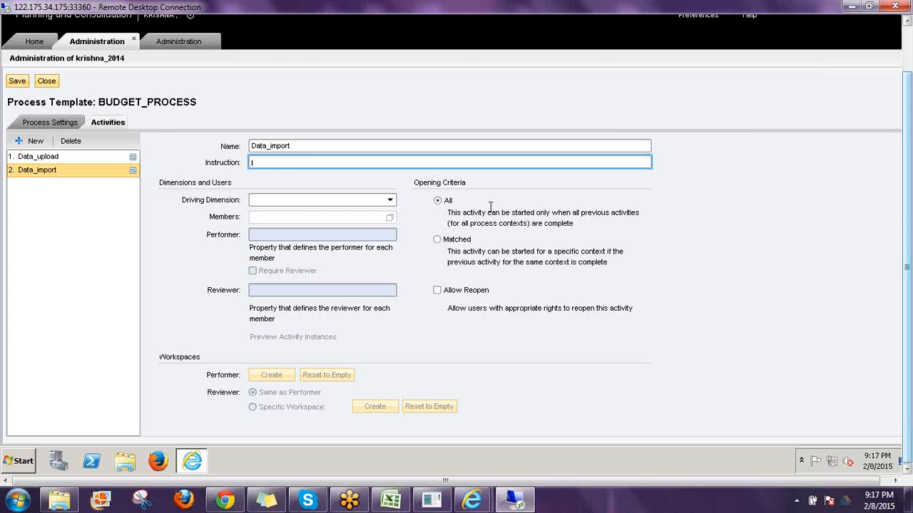
pyautogui.hotkey('ctrl', 'v')
# Step: Set the driving dimension of the Data_import activity to Entity
pyautogui.click(391, 198)
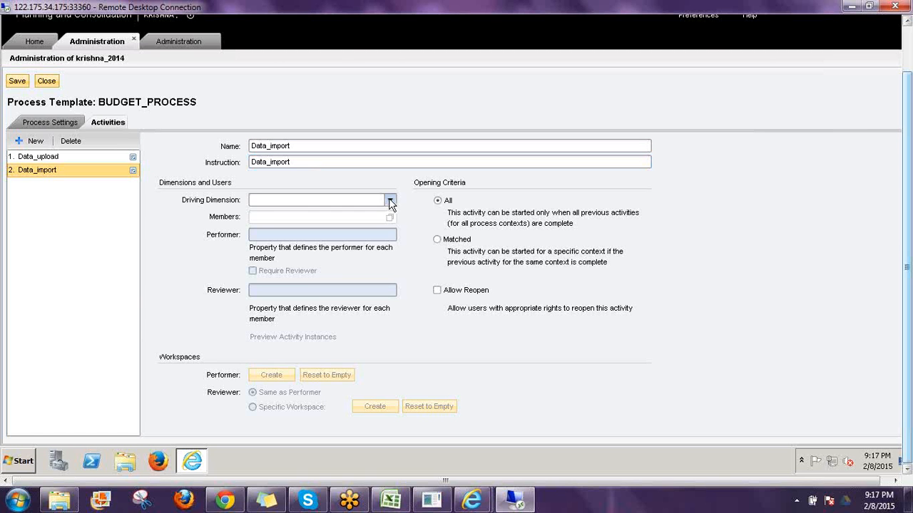
pyautogui.click(391, 200)
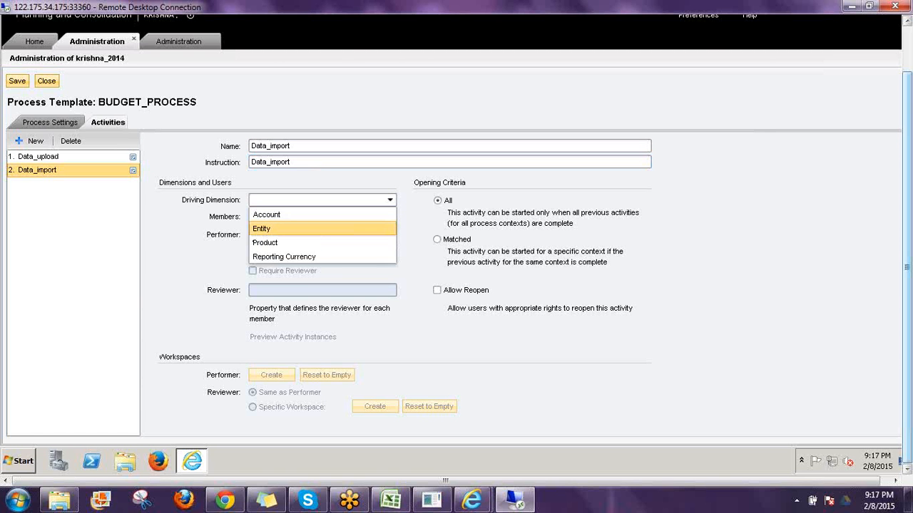
pyautogui.click(298, 227)
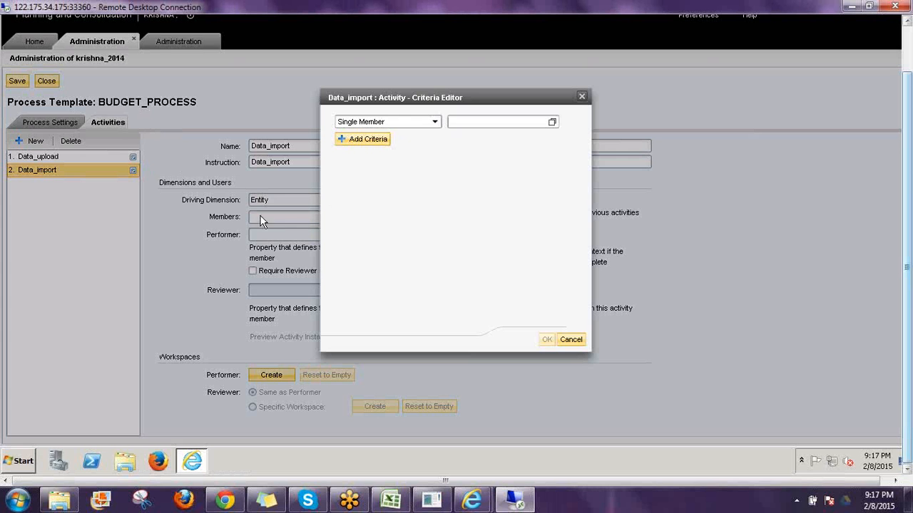
# Step: Set the members of the Data_import activity to the base members of Asia Pacific
pyautogui.click(435, 122)
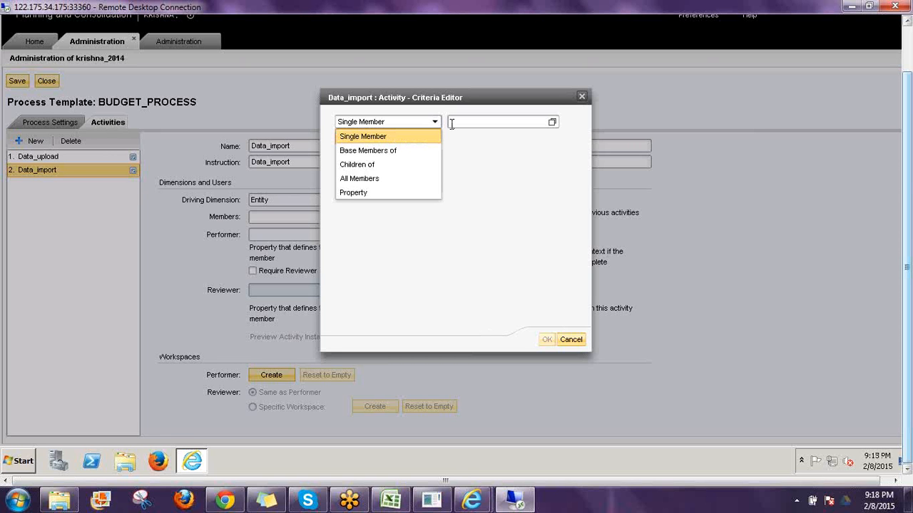
pyautogui.click(385, 153)
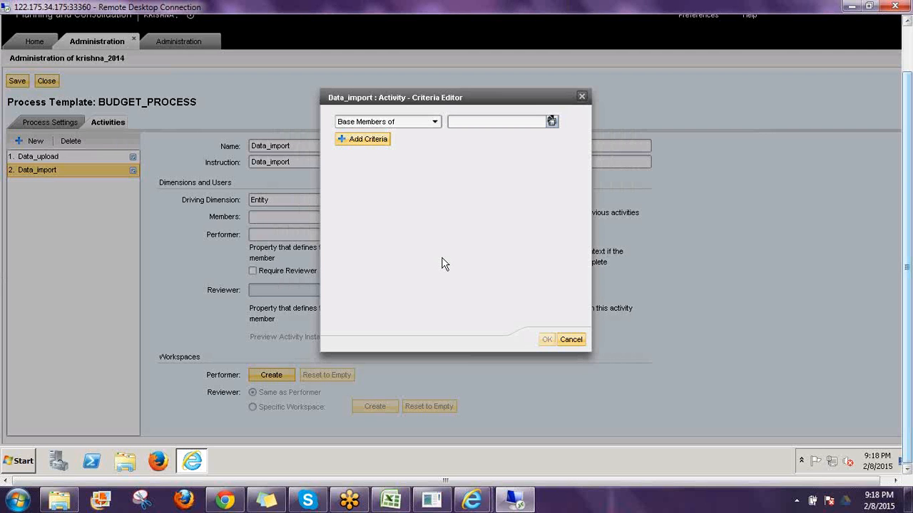
pyautogui.click(551, 121)
pyautogui.click(370, 77)
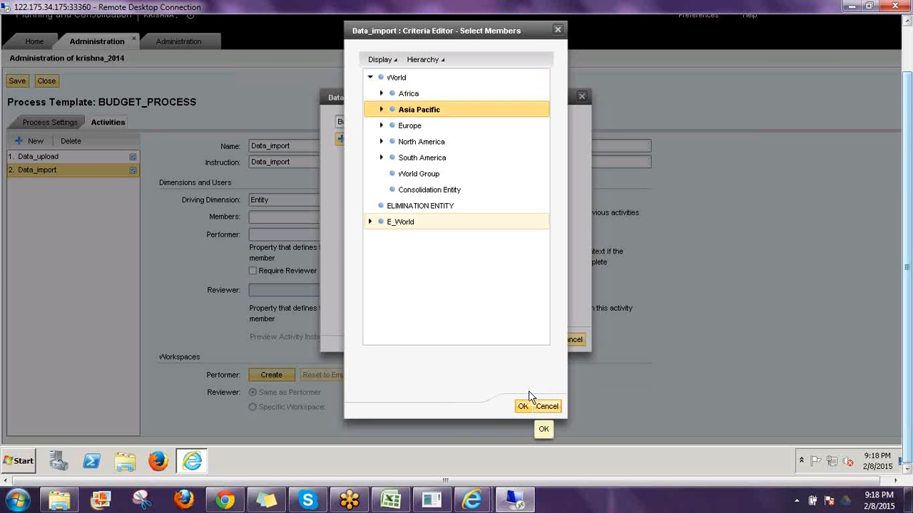
pyautogui.click(523, 405)
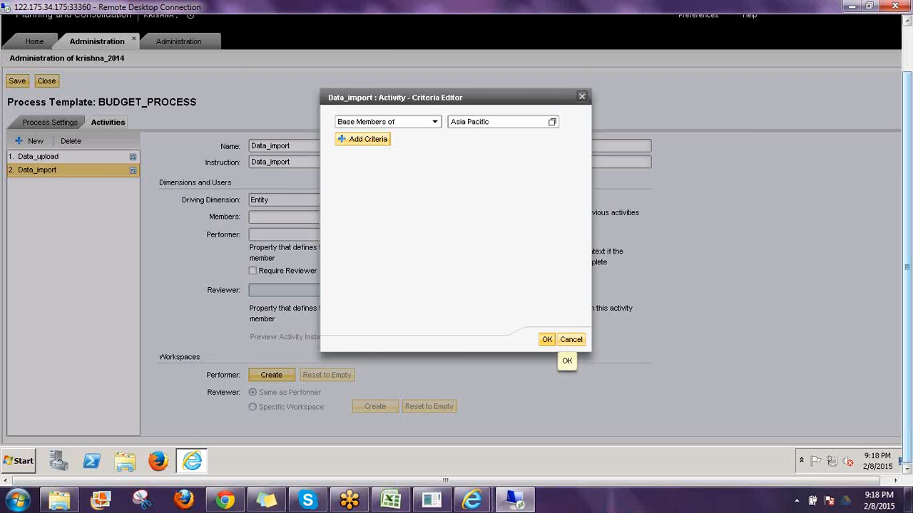
pyautogui.click(543, 339)
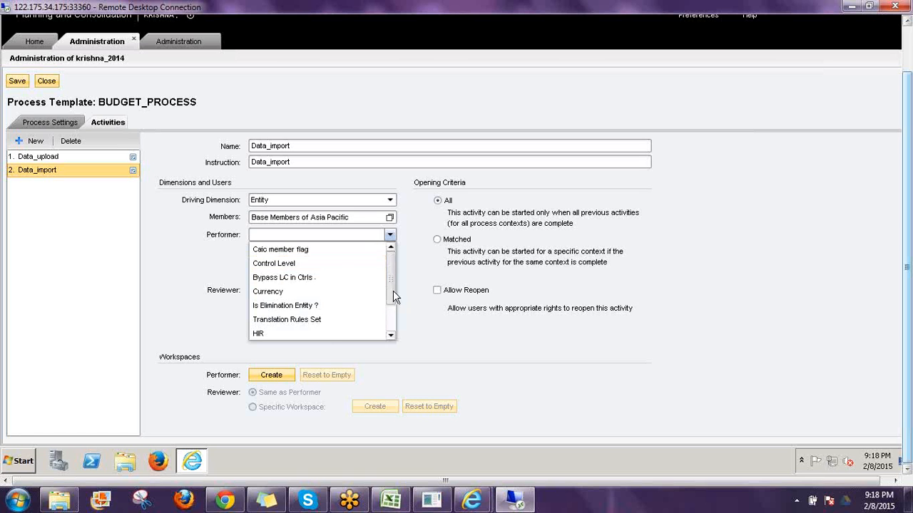
# Step: Set the performer property of the Data_import activity to Owner
pyautogui.click(390, 335)
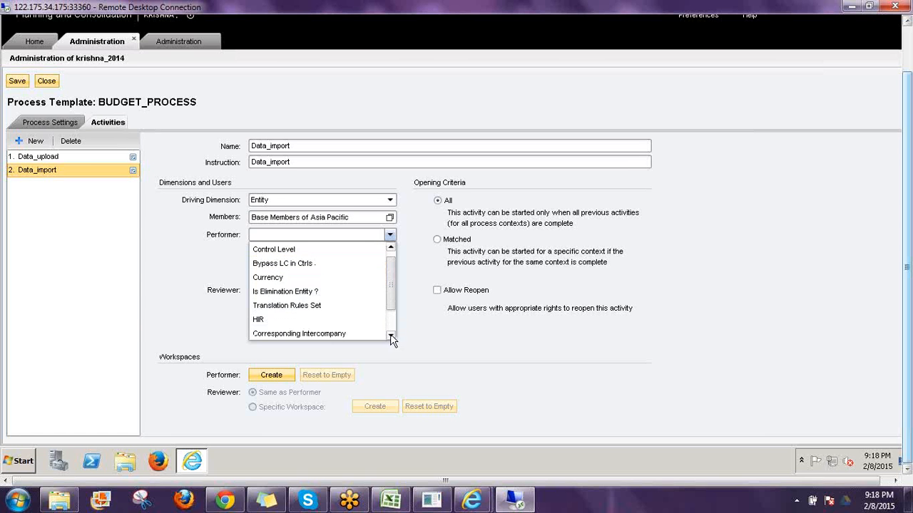
pyautogui.click(391, 335)
pyautogui.click(391, 335)
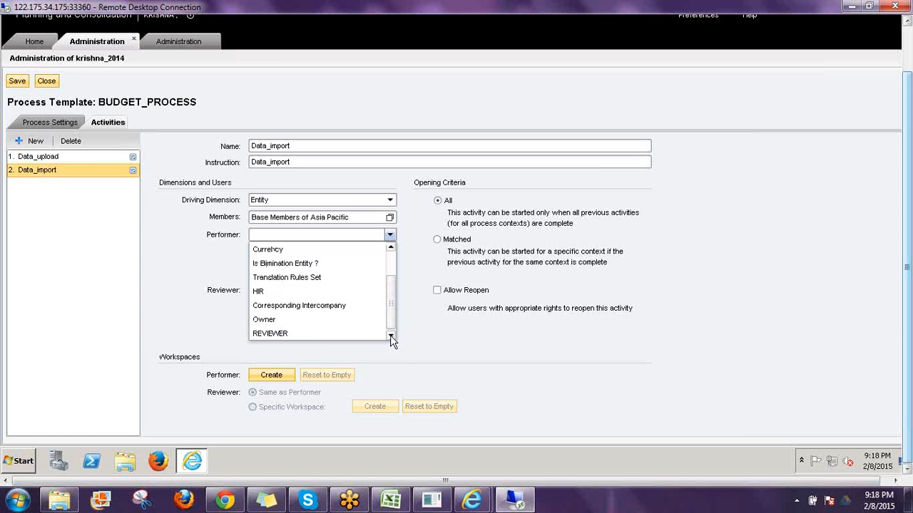
pyautogui.click(278, 321)
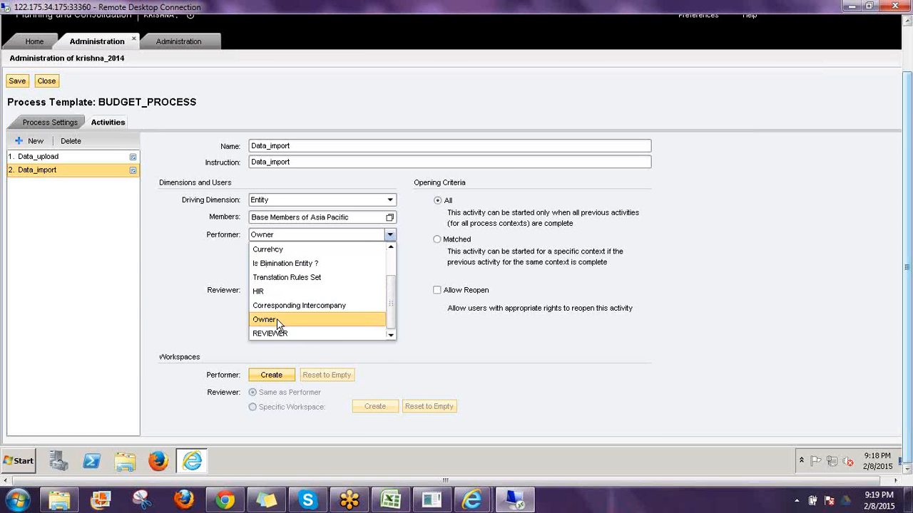
pyautogui.click(404, 280)
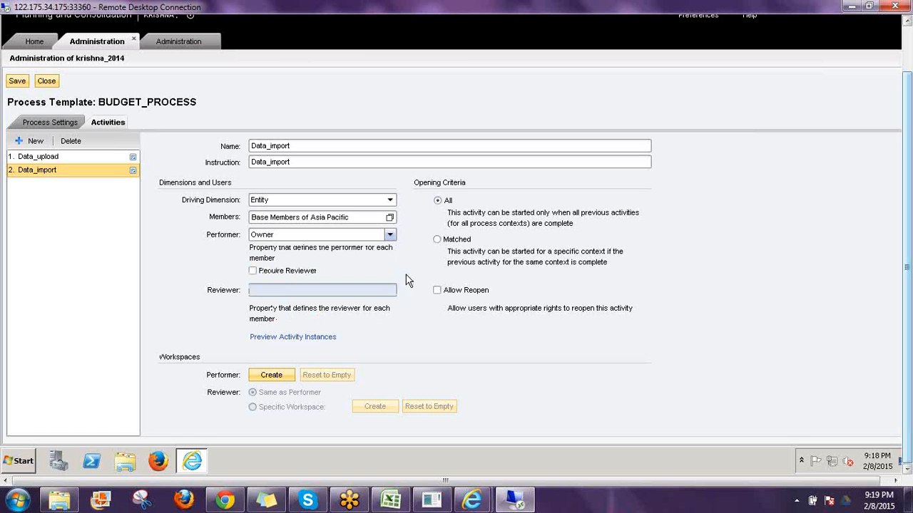
# Step: Require a reviewer for Data_import using the REVIEWER property, and allow the activity to be reopened
pyautogui.click(253, 270)
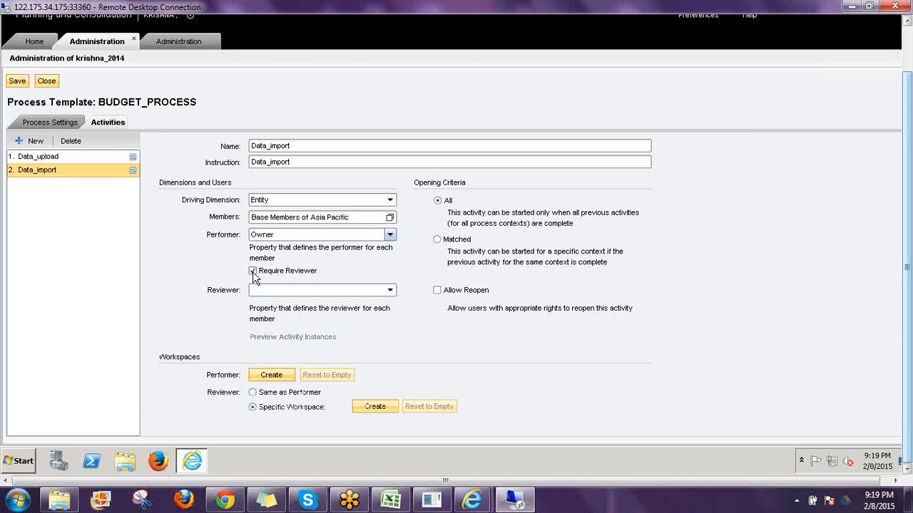
pyautogui.click(390, 291)
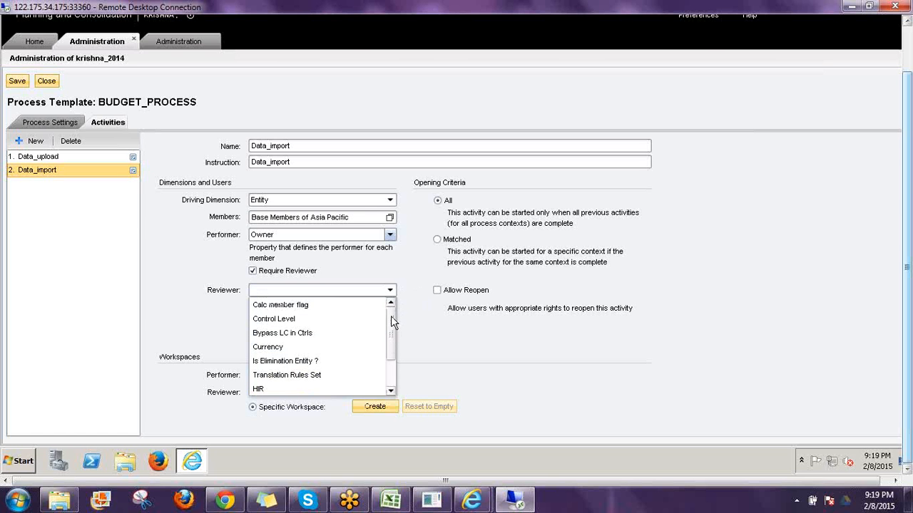
pyautogui.click(390, 390)
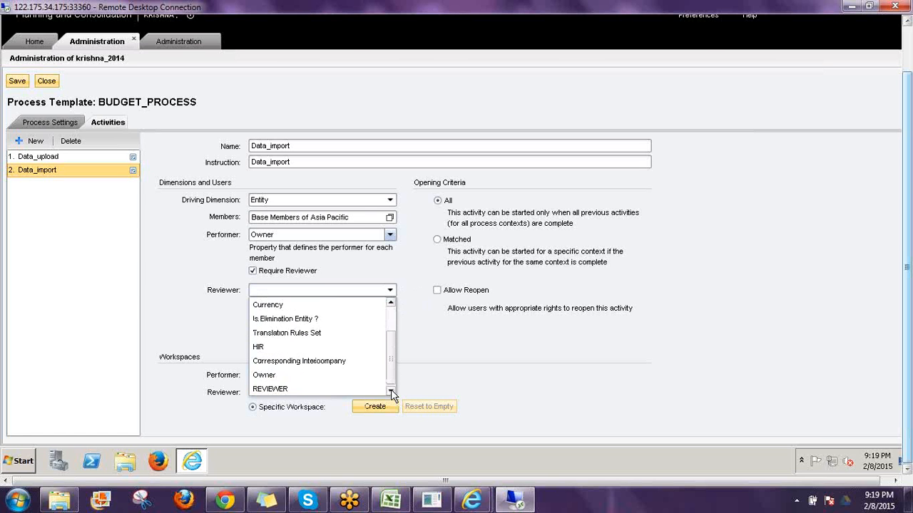
pyautogui.click(297, 390)
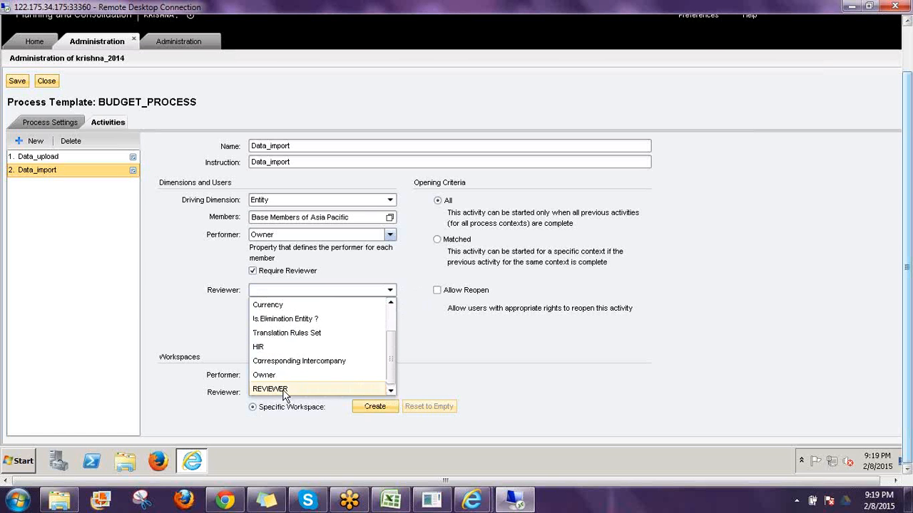
pyautogui.click(480, 344)
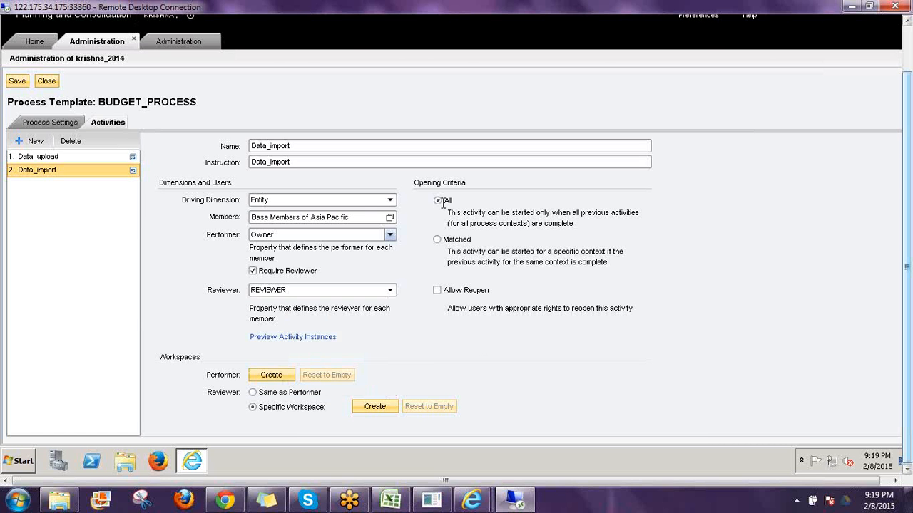
pyautogui.click(453, 293)
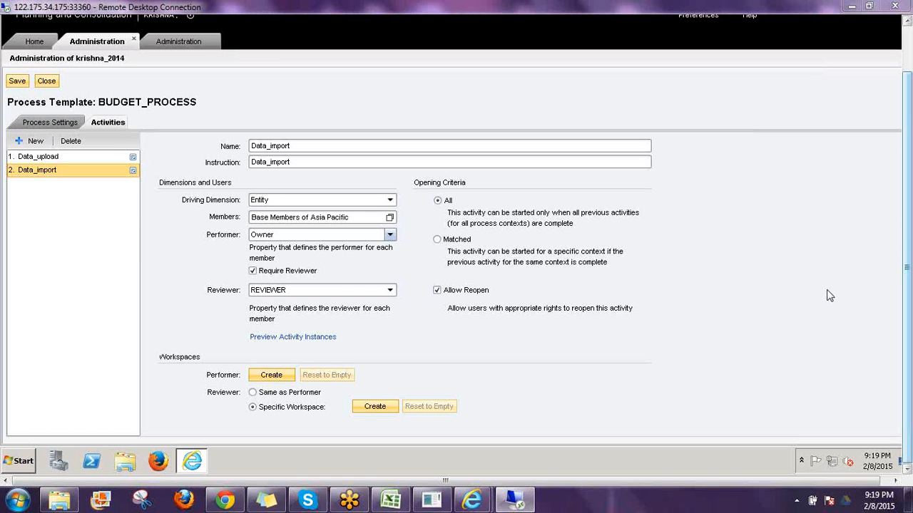
pyautogui.hotkey('ctrl', '2')
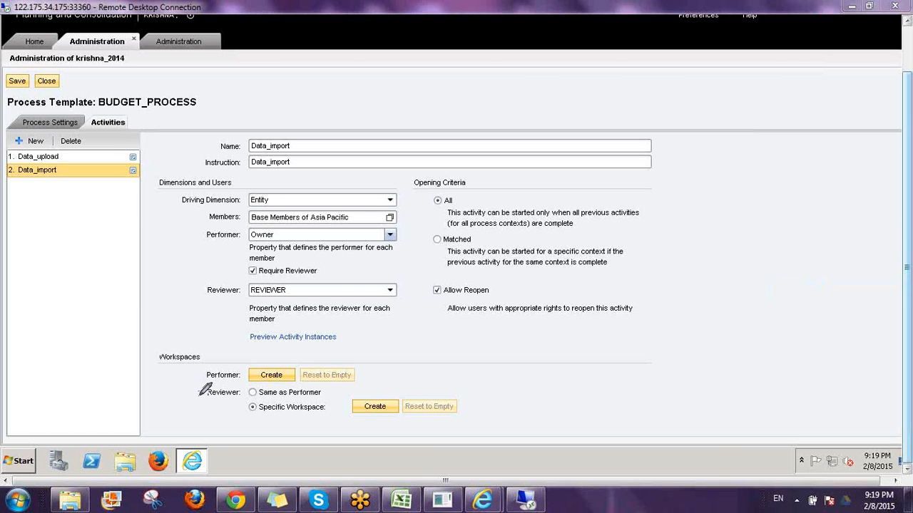
pyautogui.moveTo(200, 390)
pyautogui.mouseDown()
pyautogui.moveTo(234, 423)
pyautogui.moveTo(425, 420)
pyautogui.moveTo(476, 405)
pyautogui.moveTo(463, 389)
pyautogui.mouseUp()
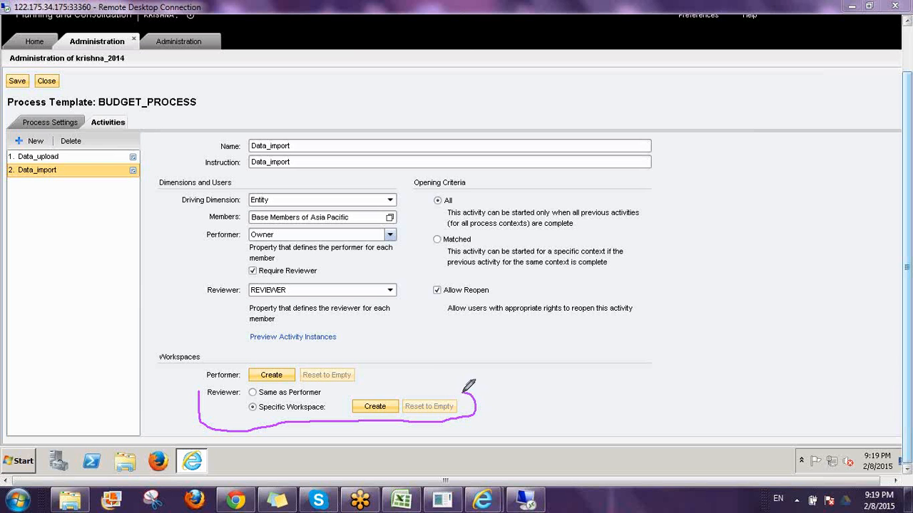
pyautogui.moveTo(228, 268); pyautogui.dragTo(247, 254)
pyautogui.press('Escape')
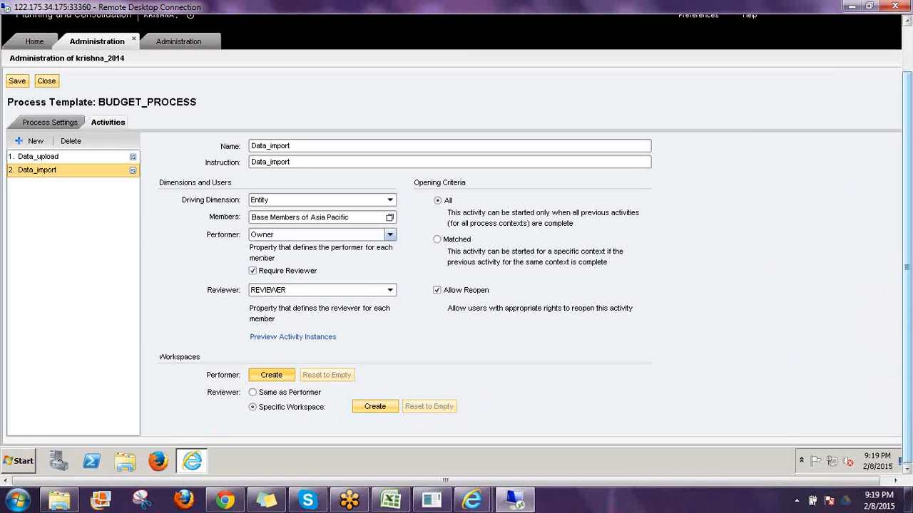
# Step: Create the performer workspace for Data_import and add a hyperlink with Import as both its name and its description
pyautogui.click(272, 374)
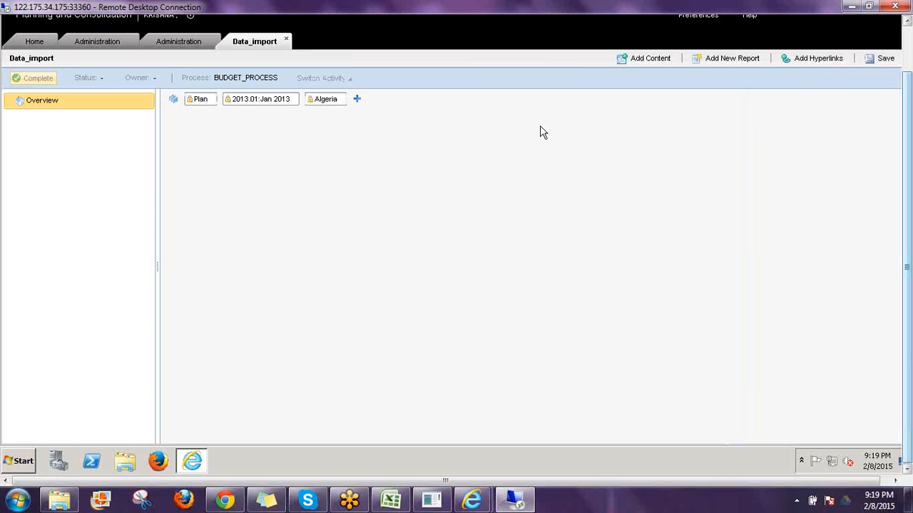
pyautogui.click(804, 60)
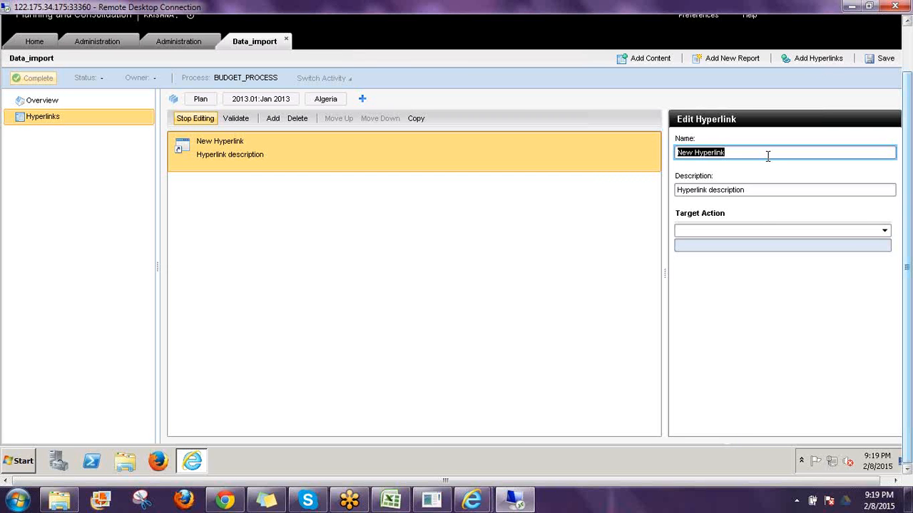
pyautogui.write('Imp')
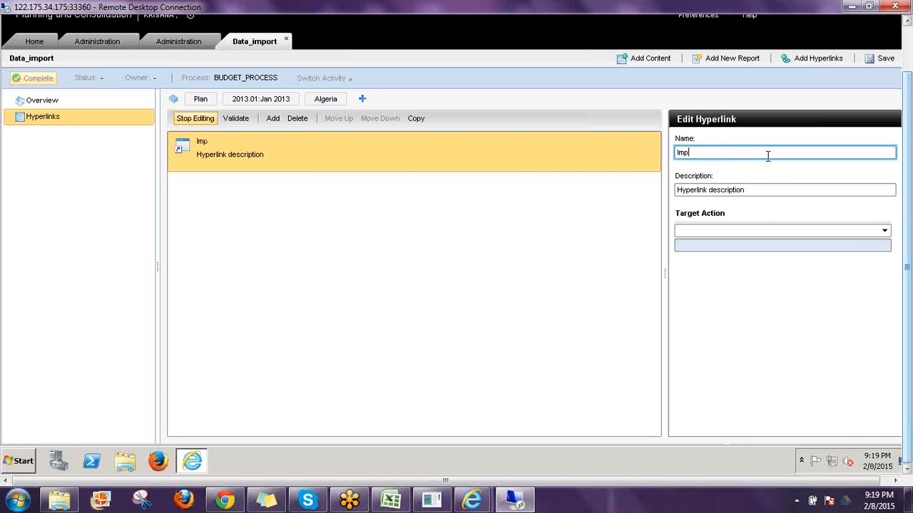
pyautogui.write('ort')
pyautogui.hotkey('ctrl', 'a')
pyautogui.click(765, 189)
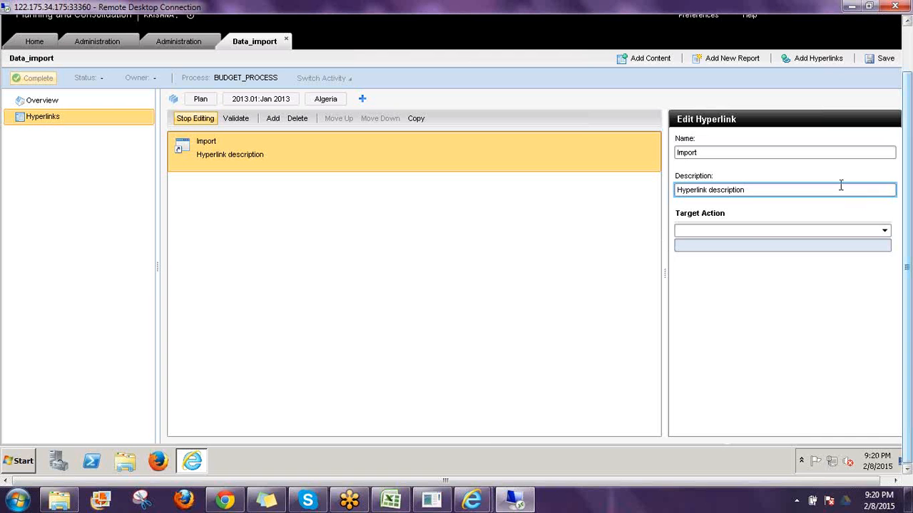
pyautogui.tripleClick(752, 191)
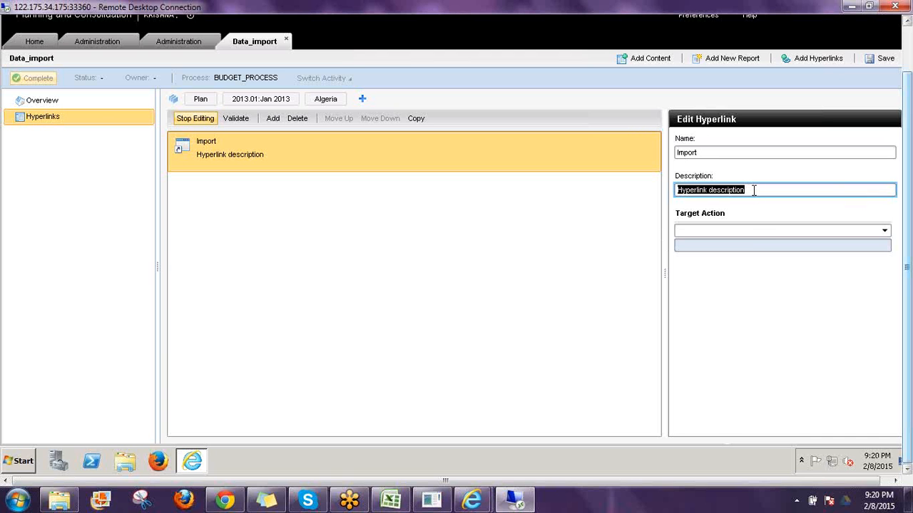
pyautogui.write('Import')
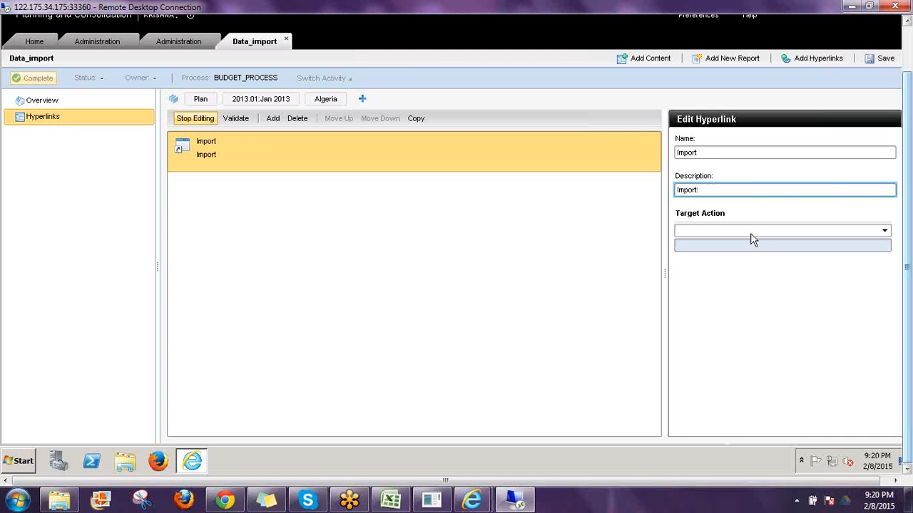
# Step: Set the Import hyperlink's target action to Data Manager with the option Run specific package
pyautogui.click(751, 234)
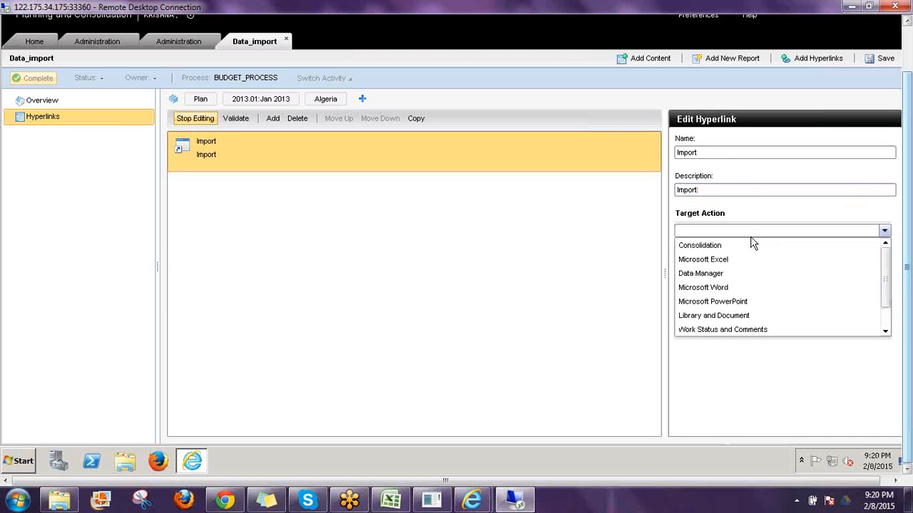
pyautogui.click(713, 275)
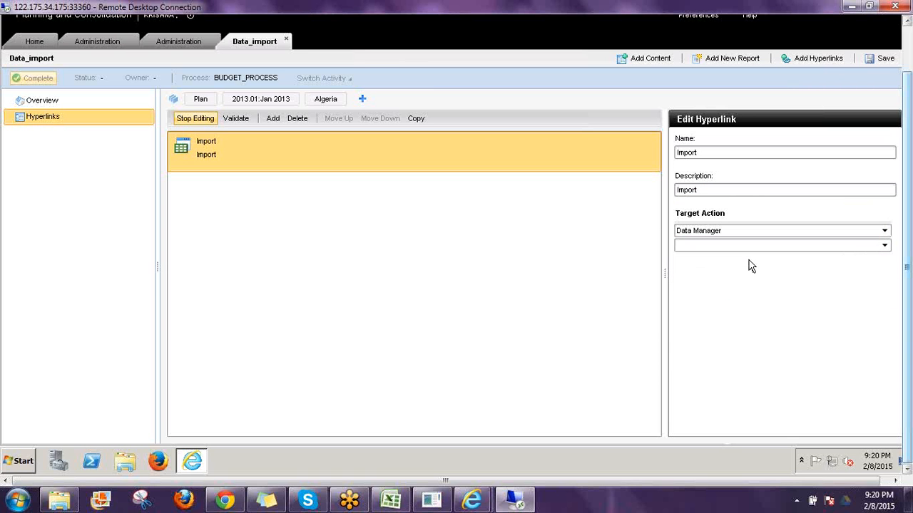
pyautogui.click(884, 246)
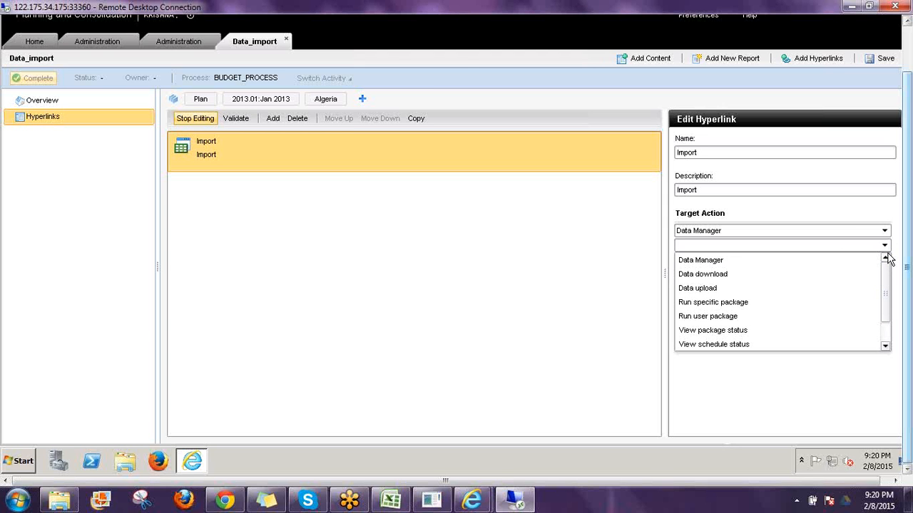
pyautogui.click(745, 304)
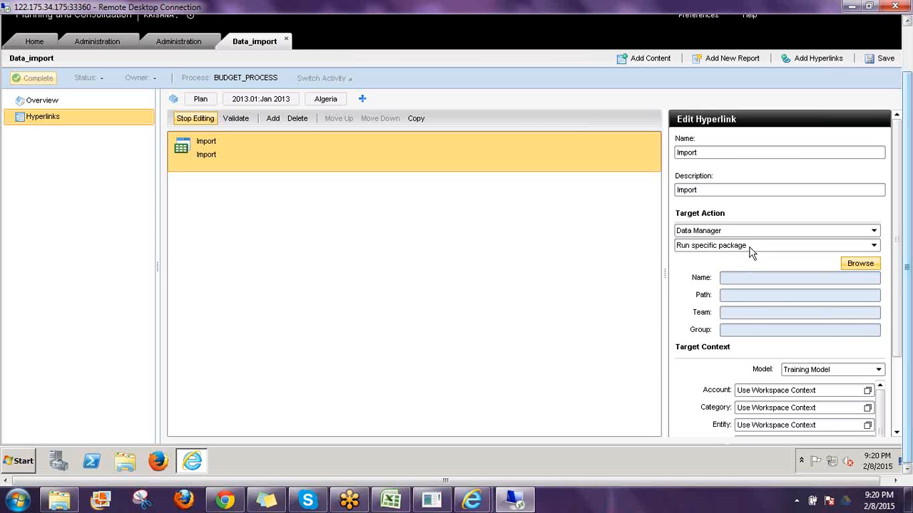
# Step: Select the /CPMB/IMPORT package, Import Transaction Data Last Overwrite Mode, from the public Data Management folder as the Import hyperlink's package
pyautogui.click(871, 265)
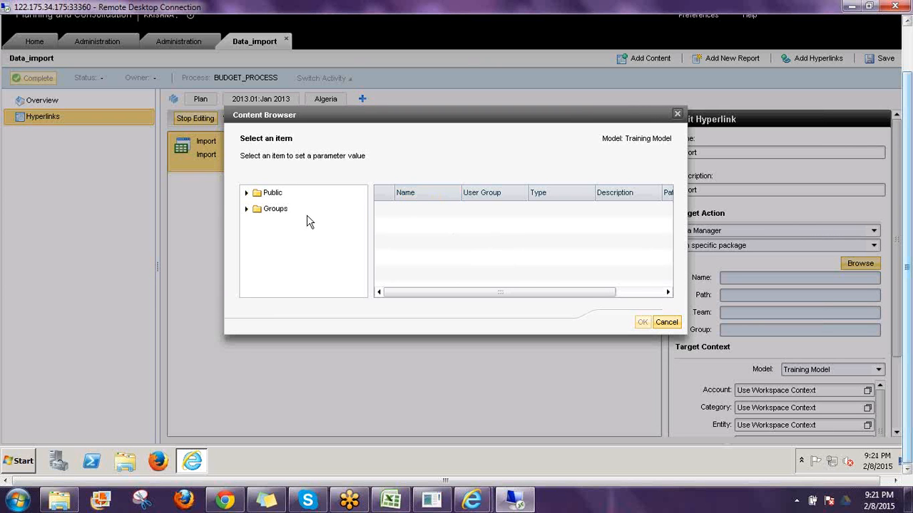
pyautogui.click(246, 193)
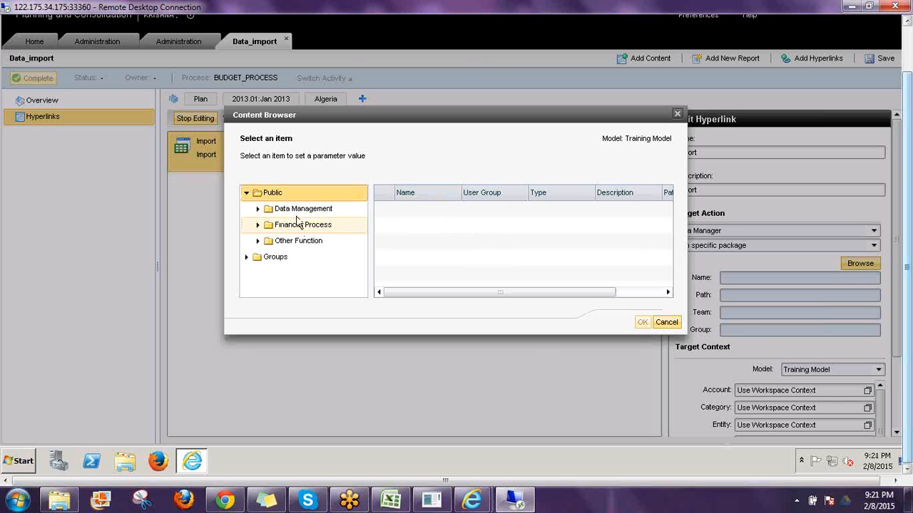
pyautogui.click(303, 209)
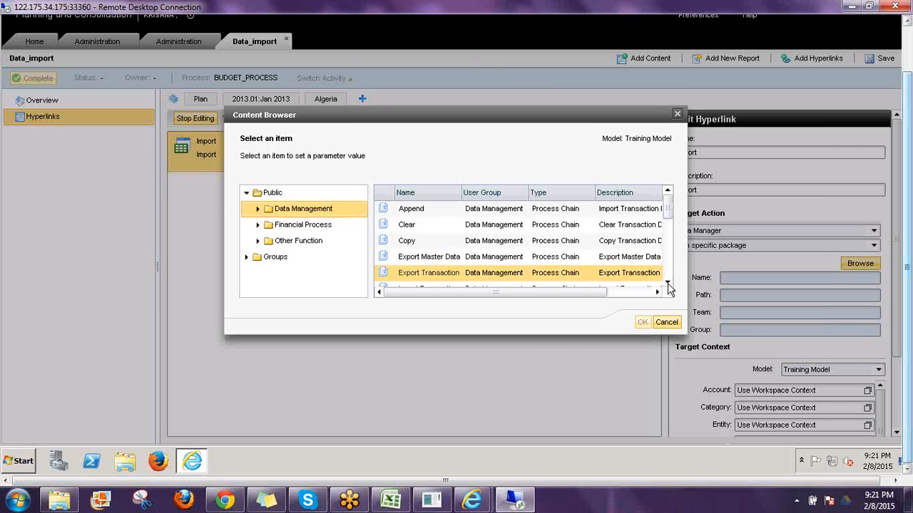
pyautogui.click(668, 284)
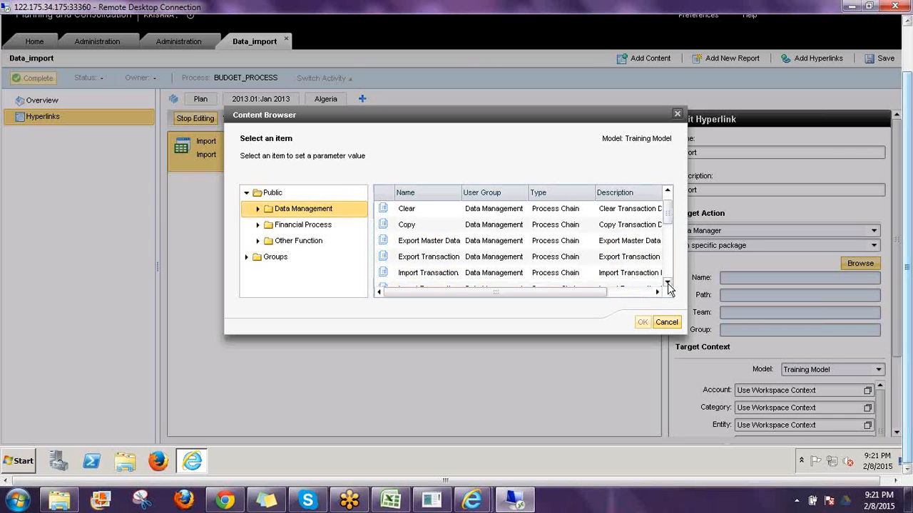
pyautogui.doubleClick(668, 285)
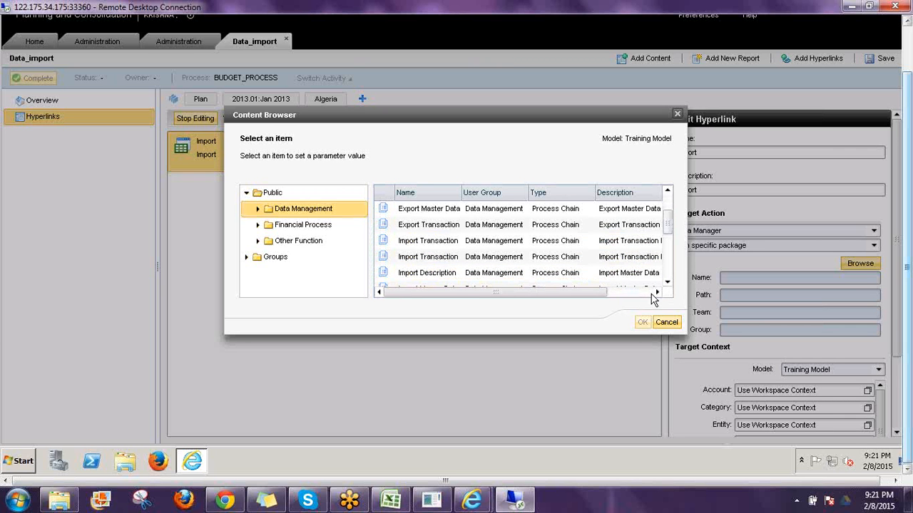
pyautogui.click(657, 292)
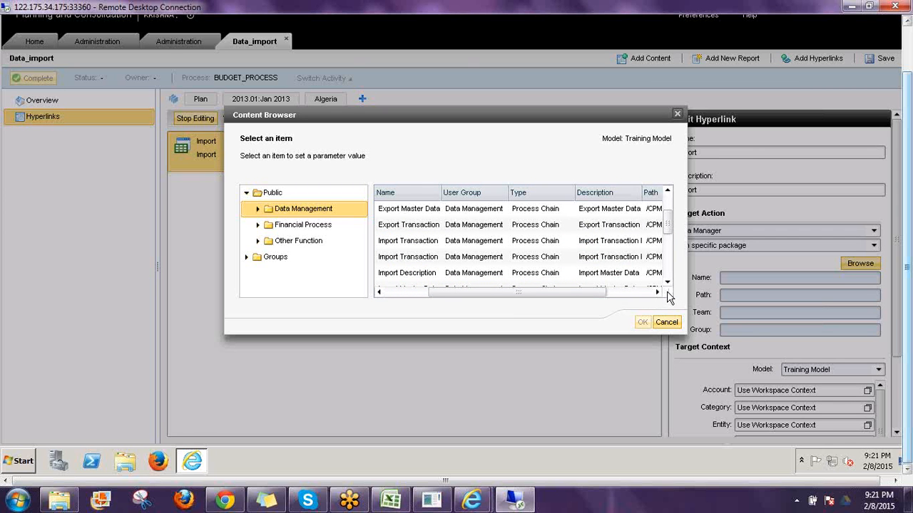
pyautogui.click(657, 292)
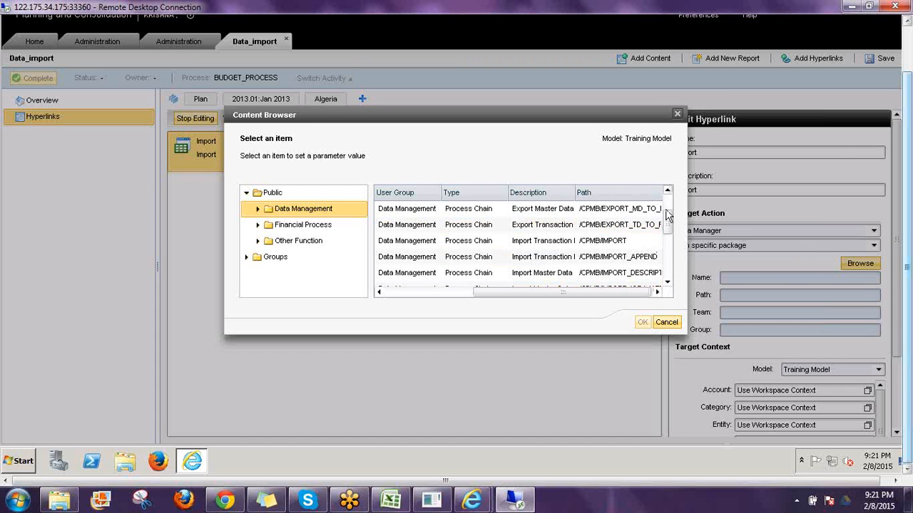
pyautogui.click(598, 241)
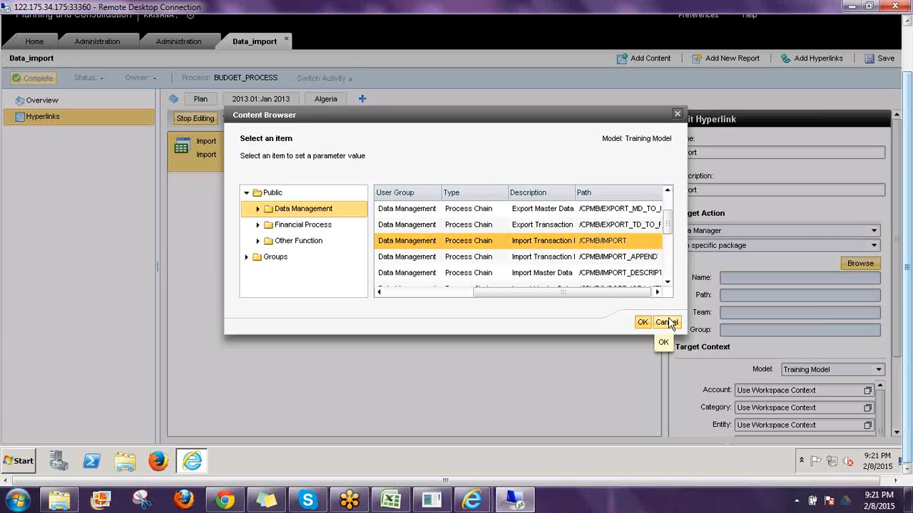
pyautogui.click(667, 323)
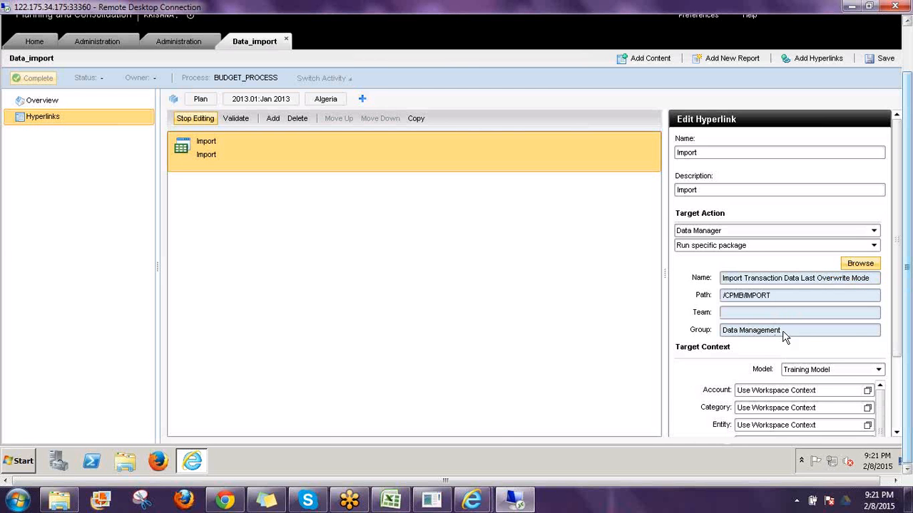
# Step: Add a related action named Package status to the Import hyperlink
pyautogui.click(896, 432)
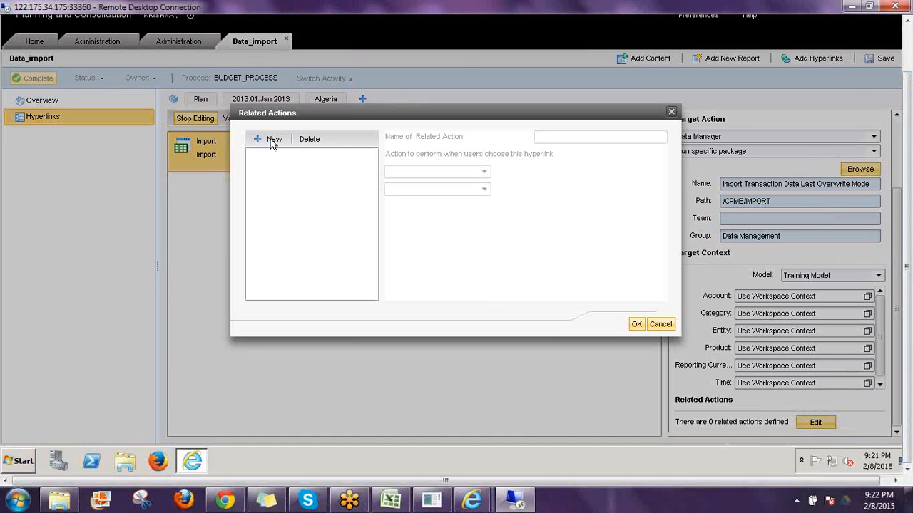
pyautogui.click(271, 140)
pyautogui.click(588, 138)
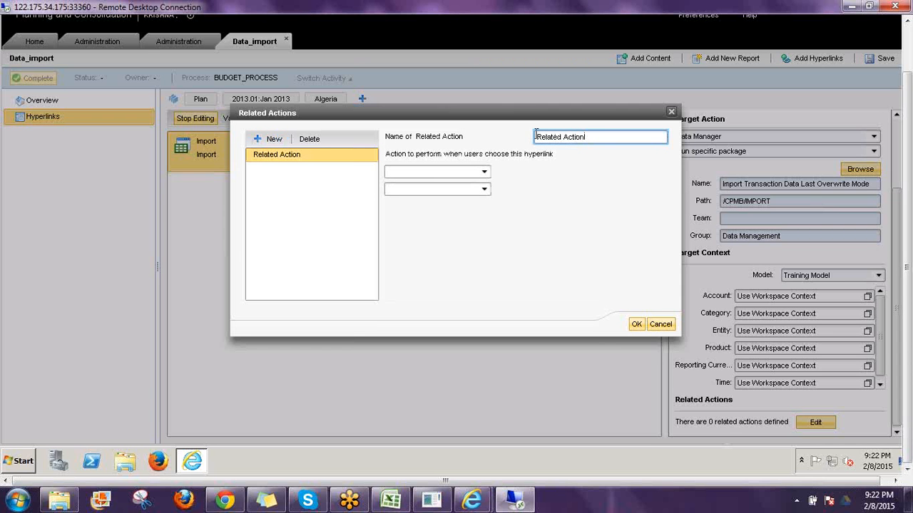
pyautogui.hotkey('ctrl', 'a')
pyautogui.write('Pa')
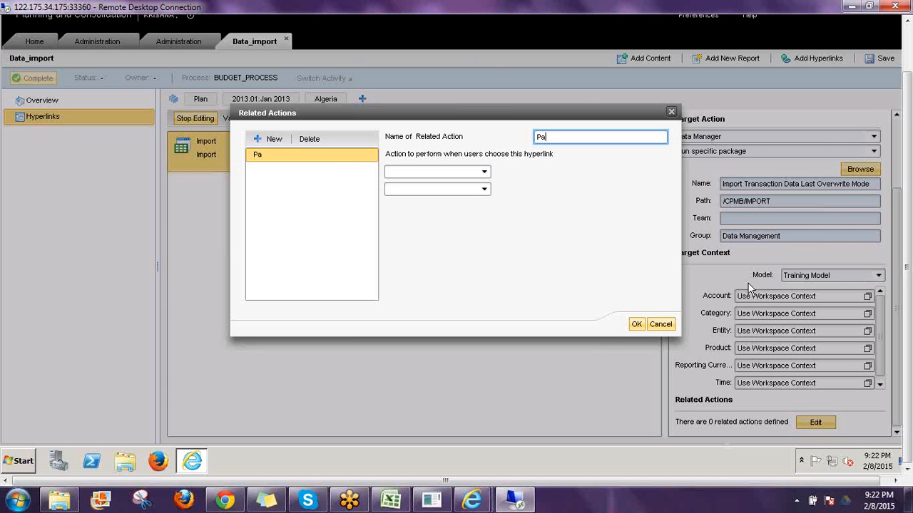
pyautogui.write('ckage status')
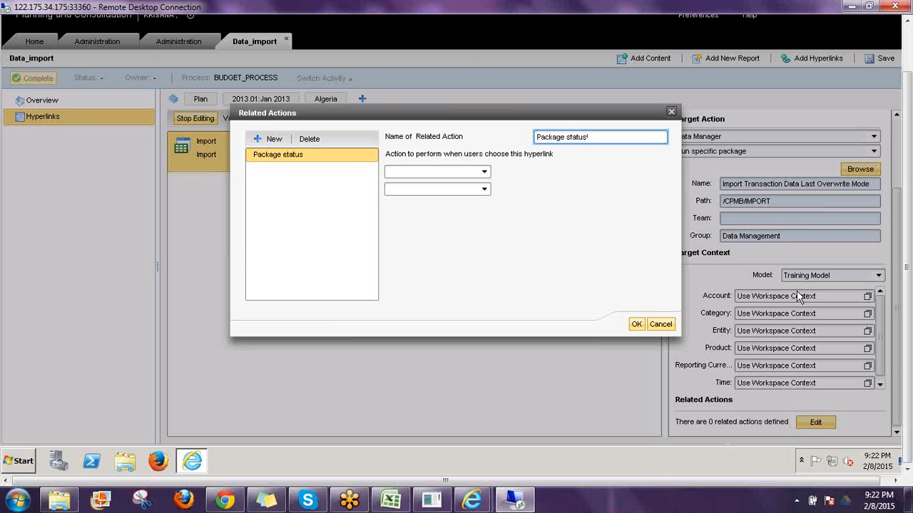
pyautogui.doubleClick(582, 137)
pyautogui.hotkey('ctrl', 'a')
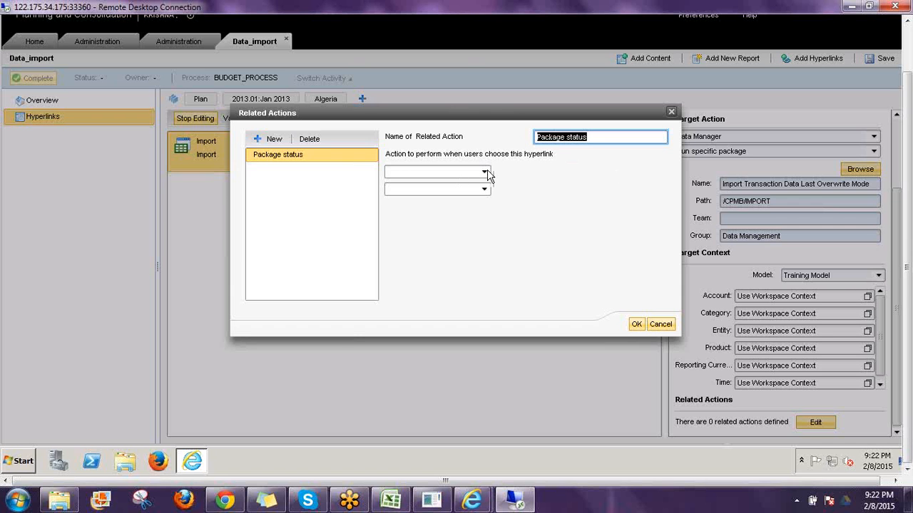
# Step: Set the Package status action to Data Manager with the option View package status, and validate the hyperlink
pyautogui.click(485, 173)
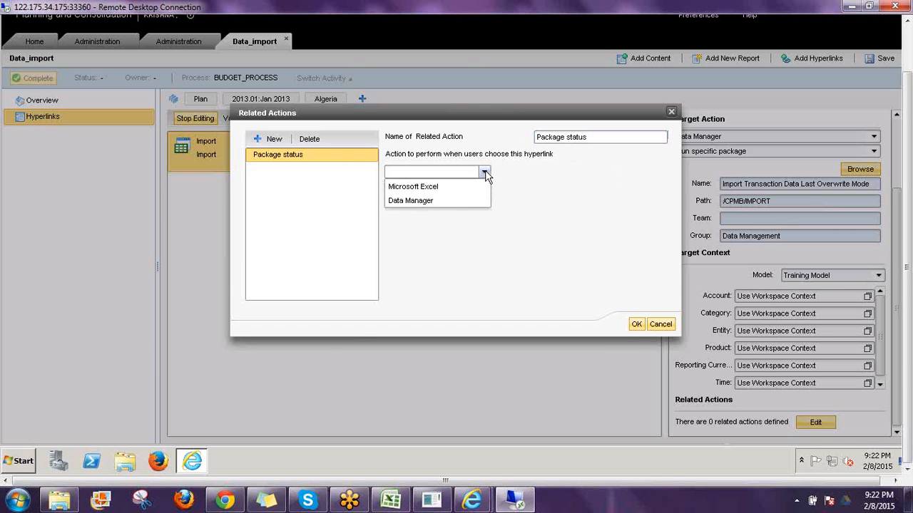
pyautogui.click(428, 202)
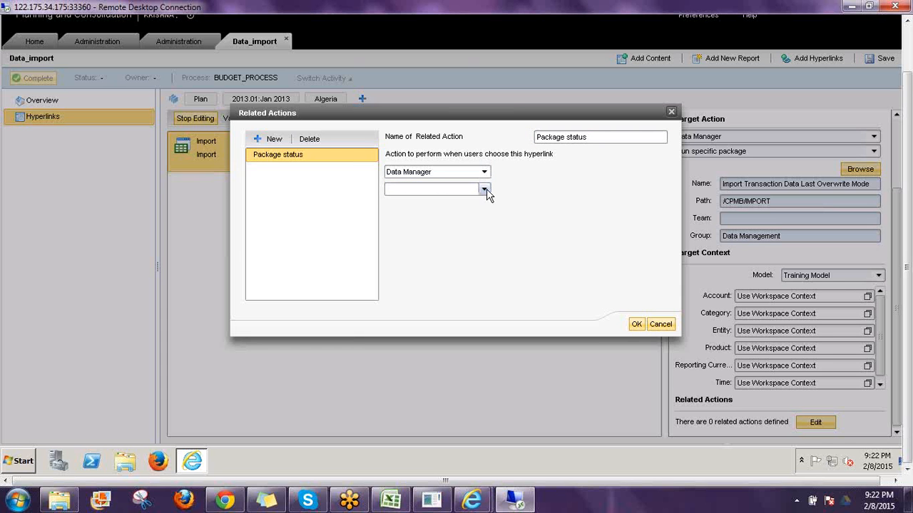
pyautogui.click(485, 189)
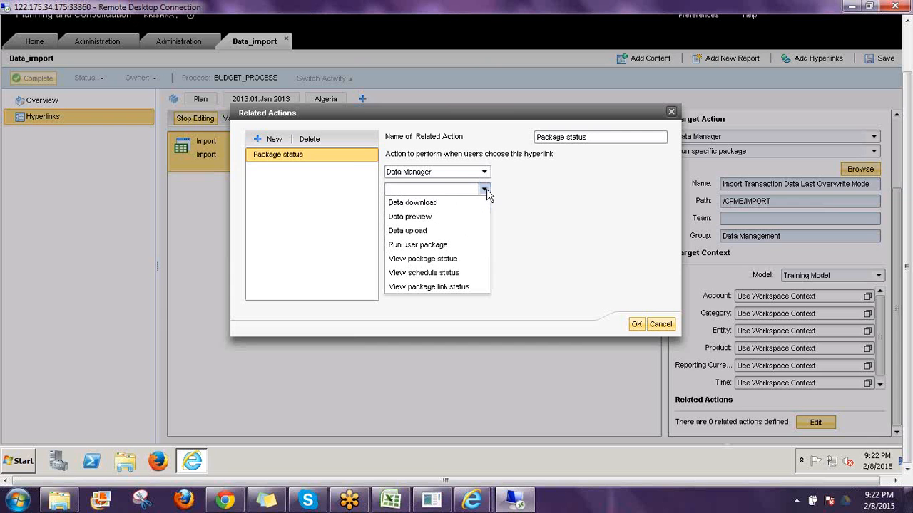
pyautogui.click(441, 261)
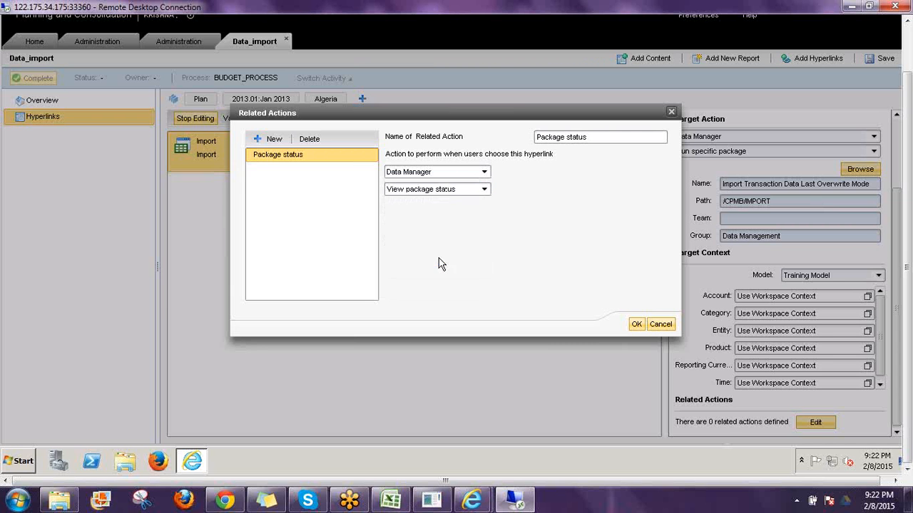
pyautogui.click(635, 326)
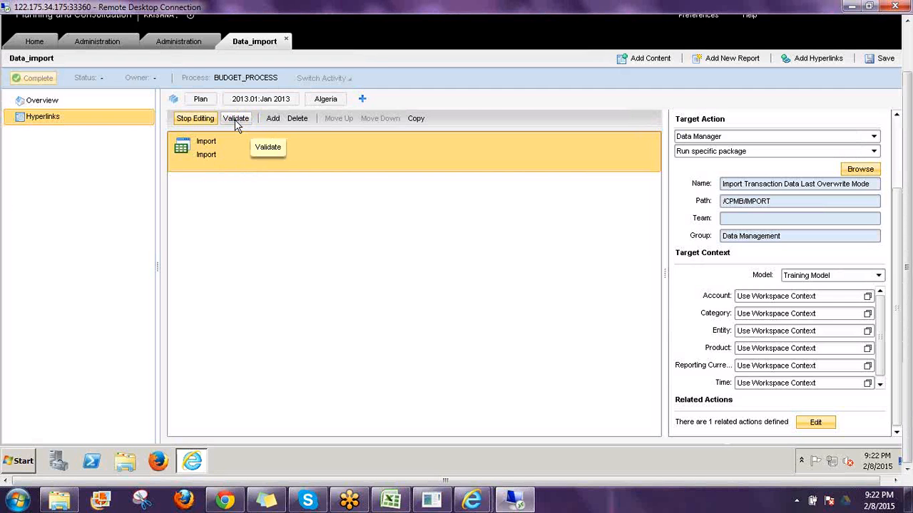
pyautogui.click(238, 122)
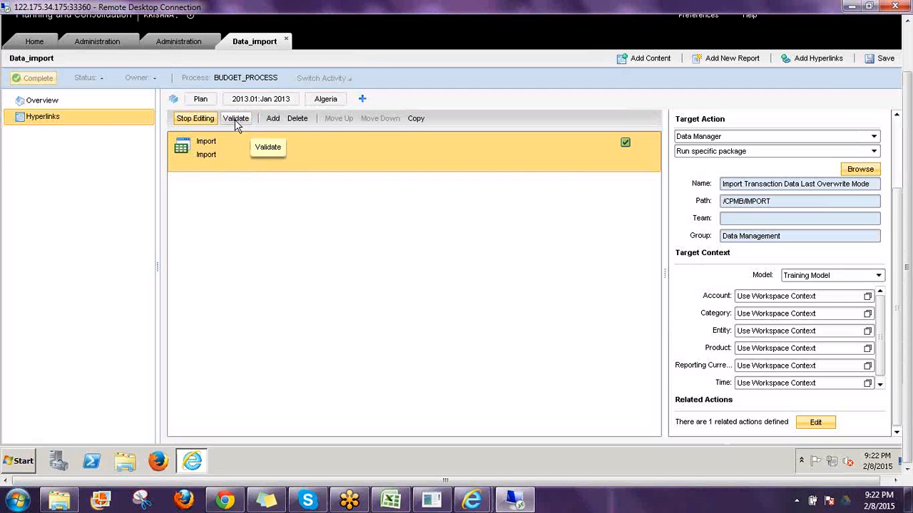
# Step: Rename the Hyperlinks page to Data import, and save and close the performer workspace
pyautogui.click(147, 119)
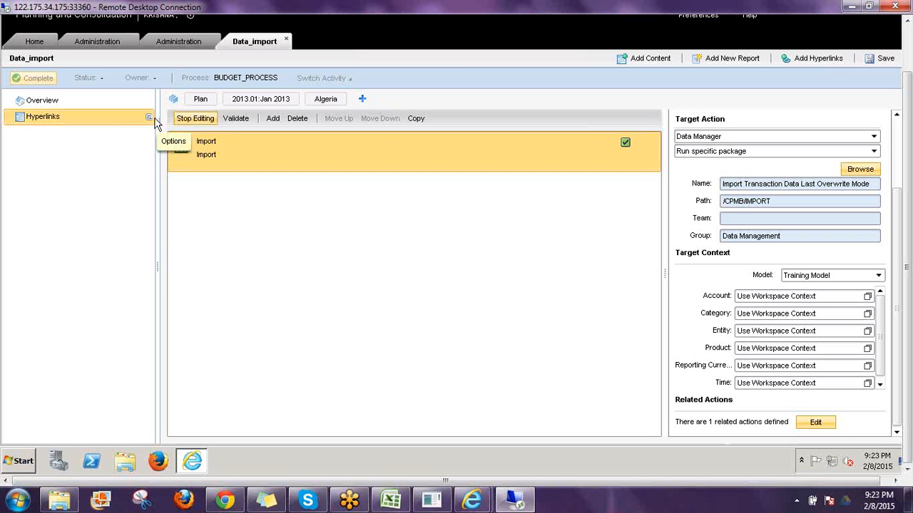
pyautogui.click(149, 119)
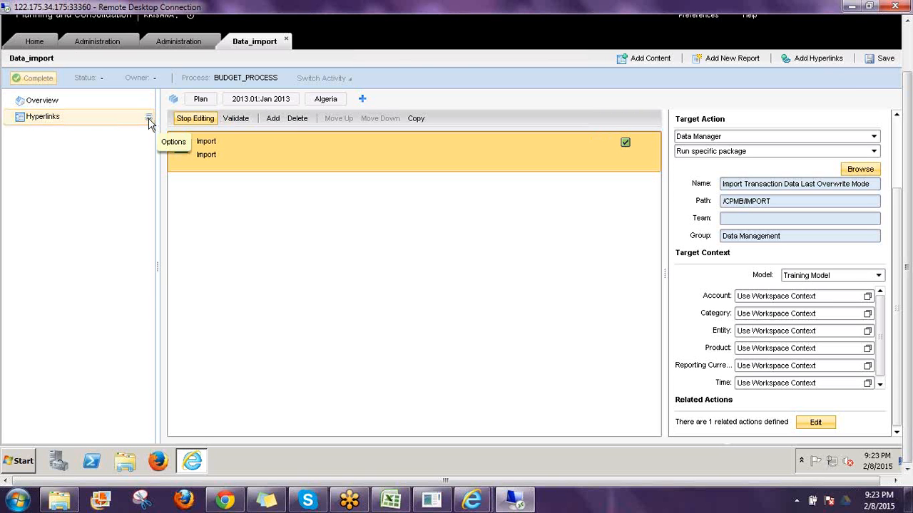
pyautogui.click(149, 118)
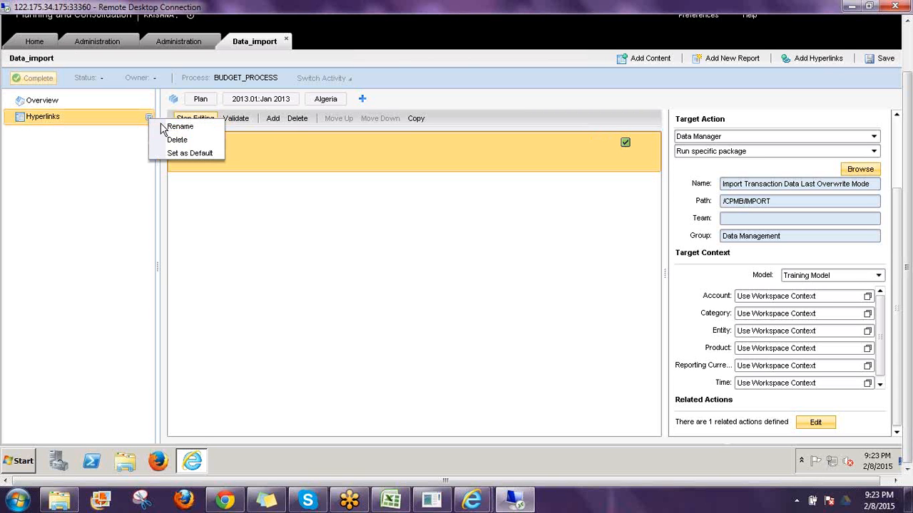
pyautogui.click(180, 127)
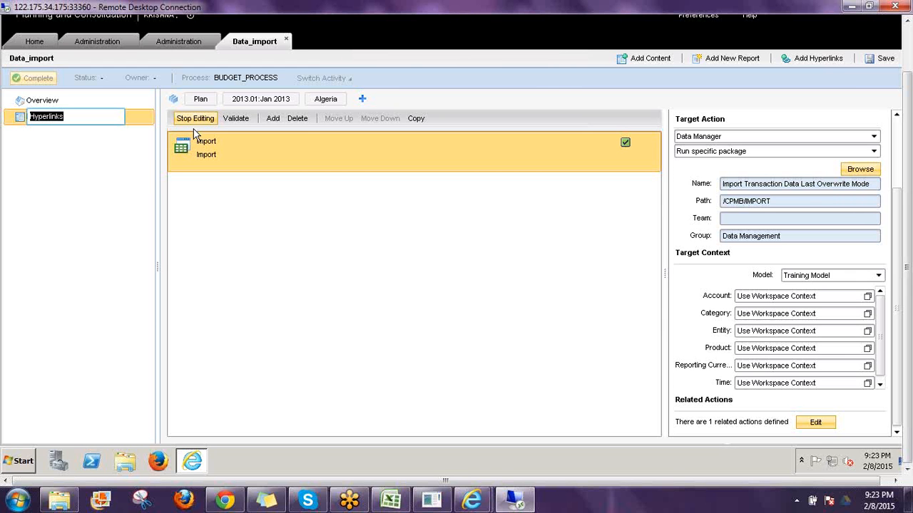
pyautogui.write('Data_import')
pyautogui.click(887, 63)
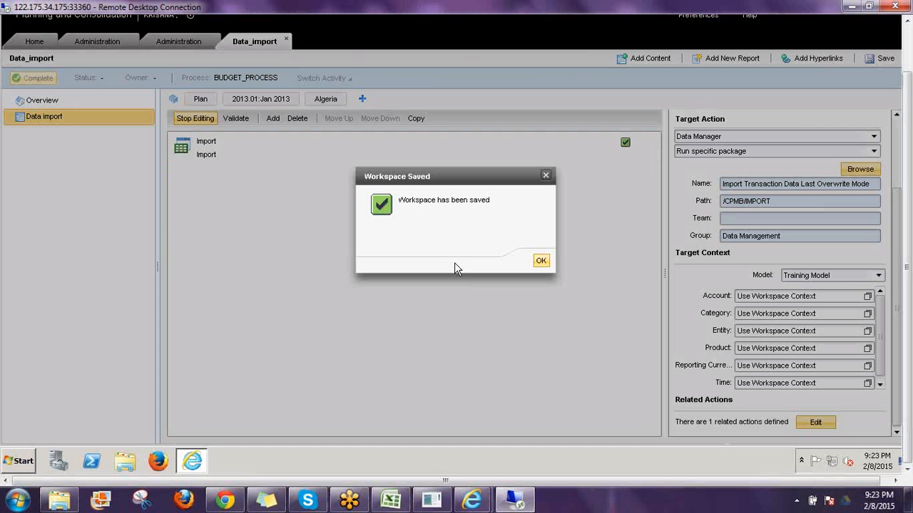
pyautogui.click(541, 261)
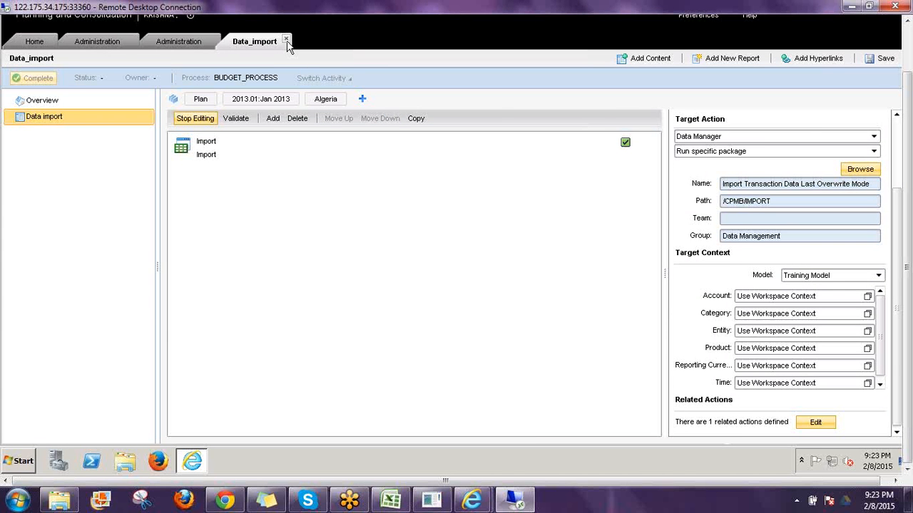
pyautogui.click(286, 41)
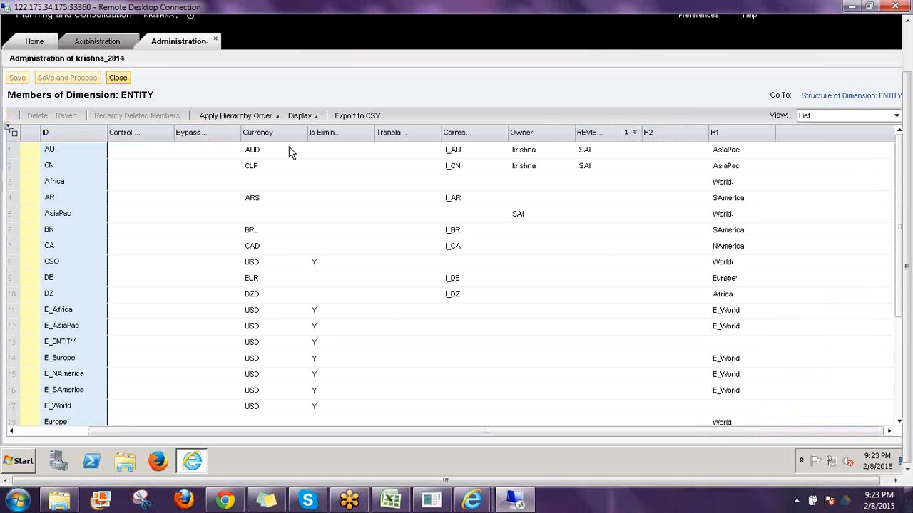
# Step: Create a specific reviewer workspace for Data_import in the process template and add a new report with the default layout
pyautogui.click(97, 42)
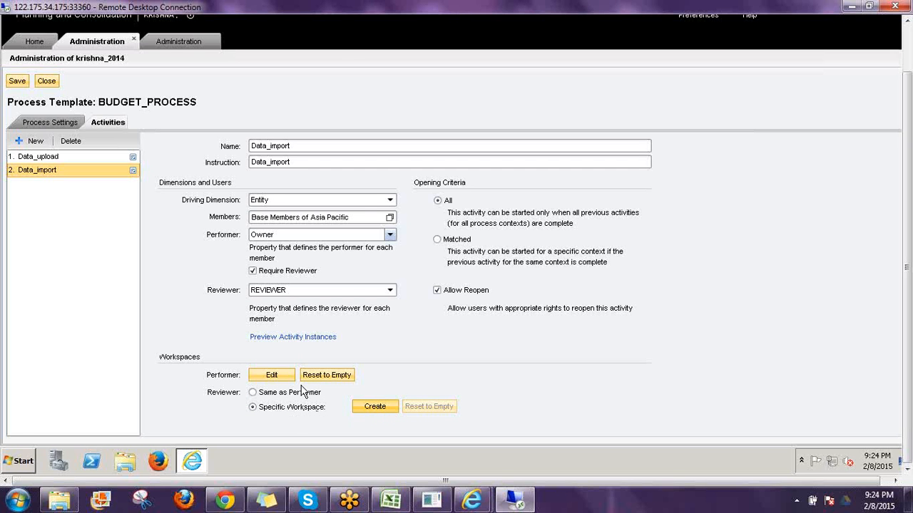
pyautogui.click(372, 405)
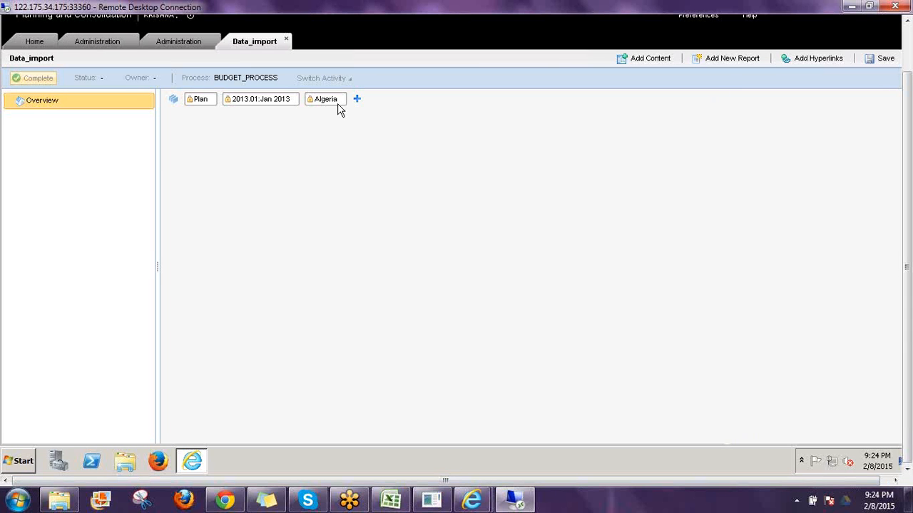
pyautogui.click(722, 60)
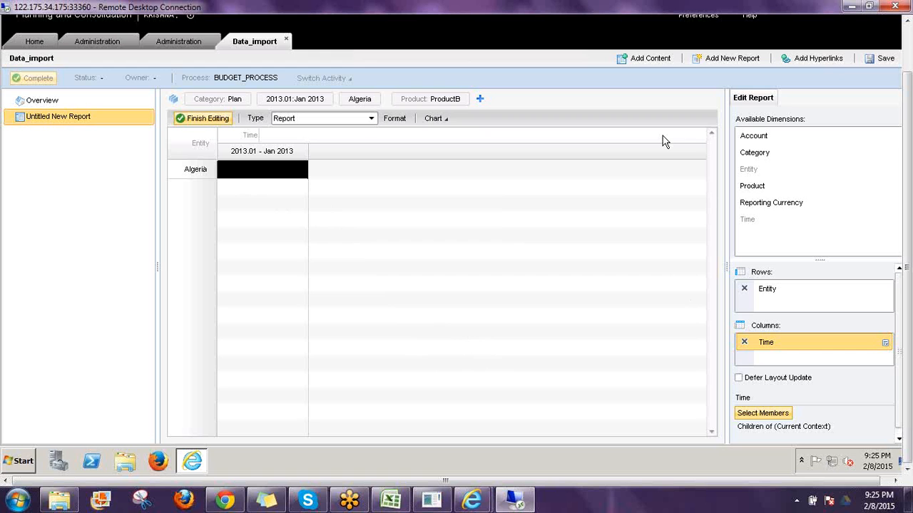
pyautogui.click(228, 119)
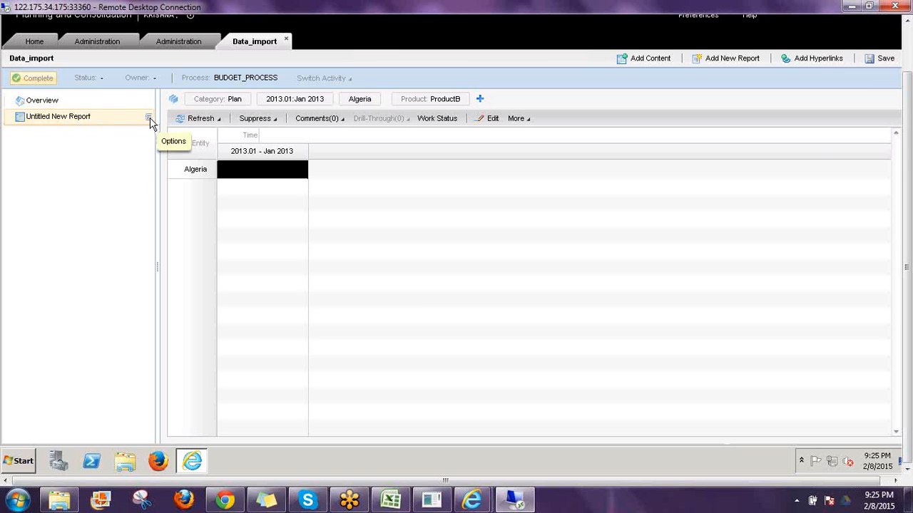
# Step: Rename the new report to Data Load and save the reviewer workspace
pyautogui.click(150, 117)
pyautogui.click(180, 126)
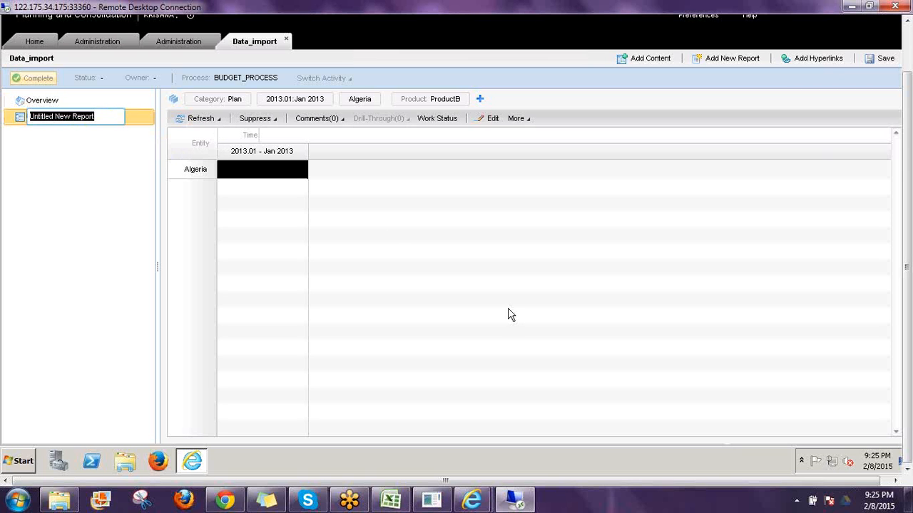
pyautogui.write('D')
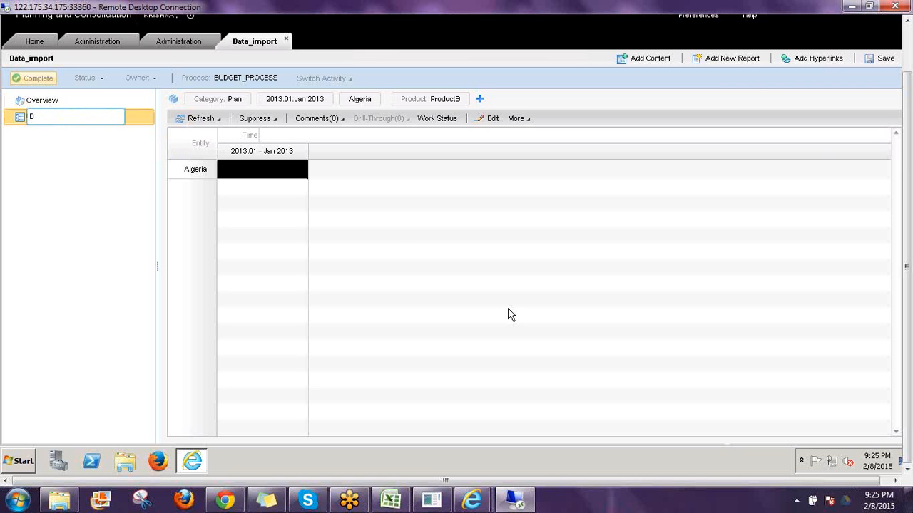
pyautogui.write('ata Load')
pyautogui.click(881, 62)
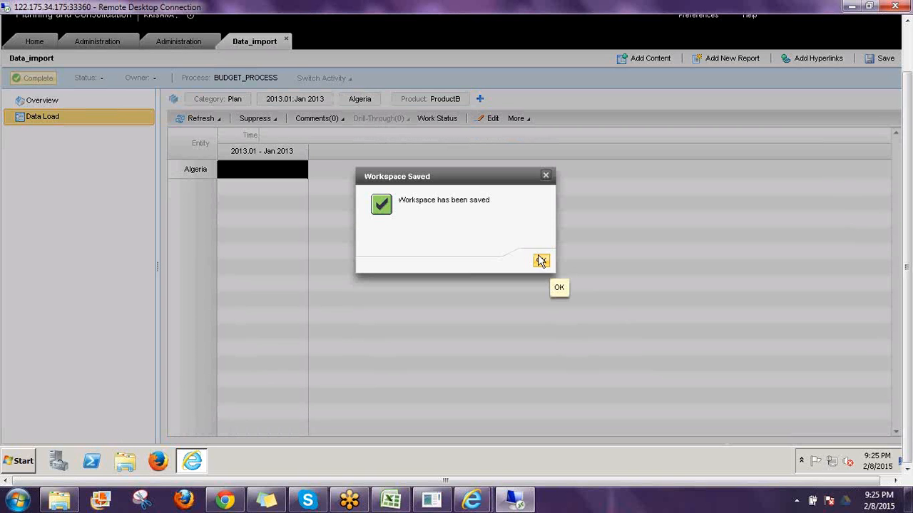
pyautogui.click(542, 261)
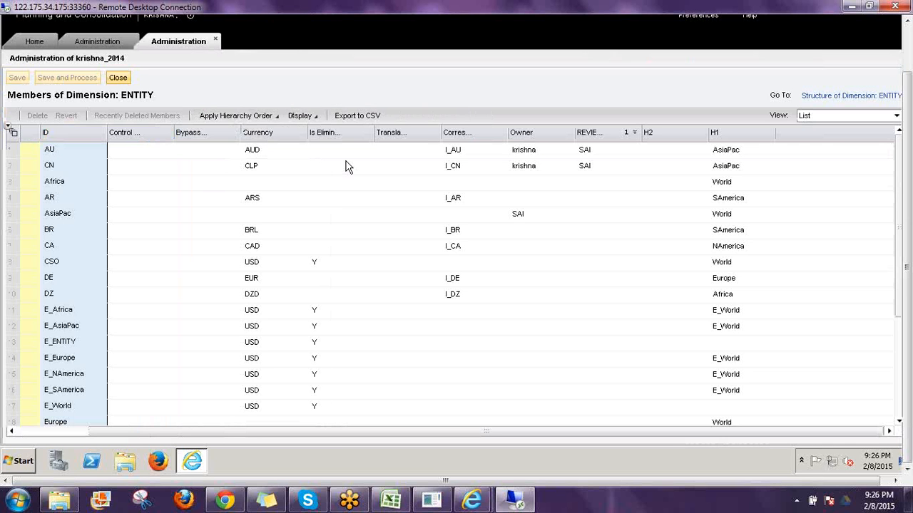
# Step: Add a third activity to the BUDGET_PROCESS template, with both its name and instruction set to Input Data
pyautogui.click(86, 42)
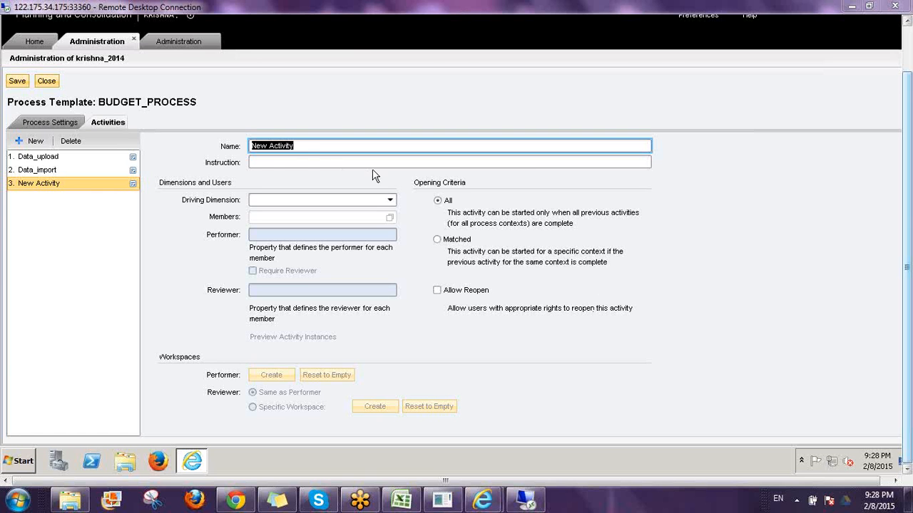
pyautogui.click(298, 146)
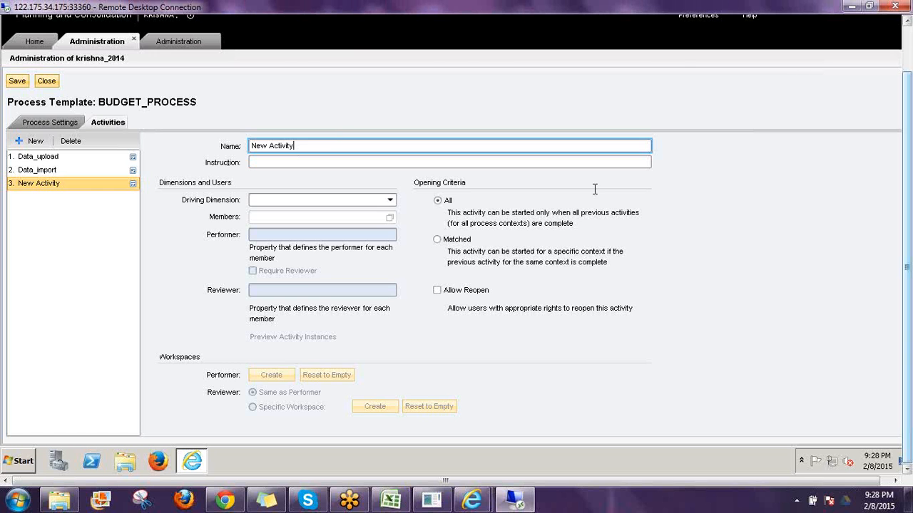
pyautogui.hotkey('ctrl', 'a')
pyautogui.write('Input ')
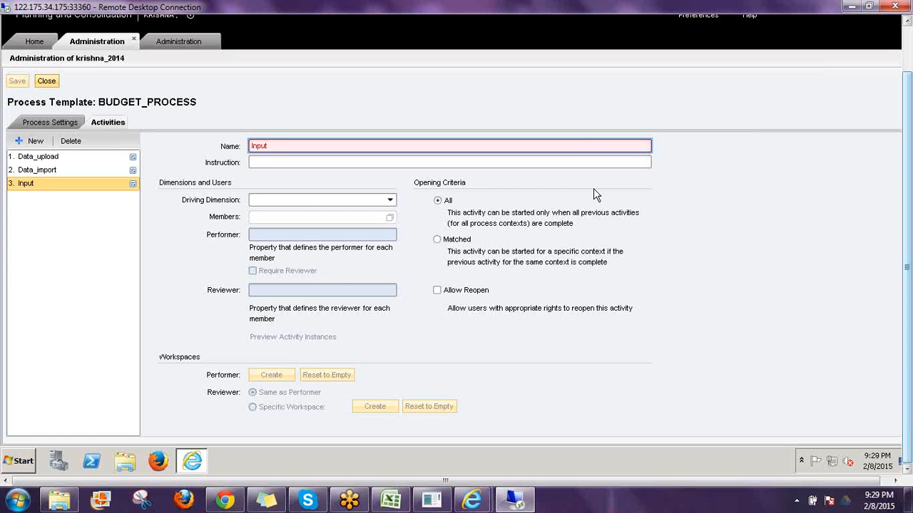
pyautogui.write('Data')
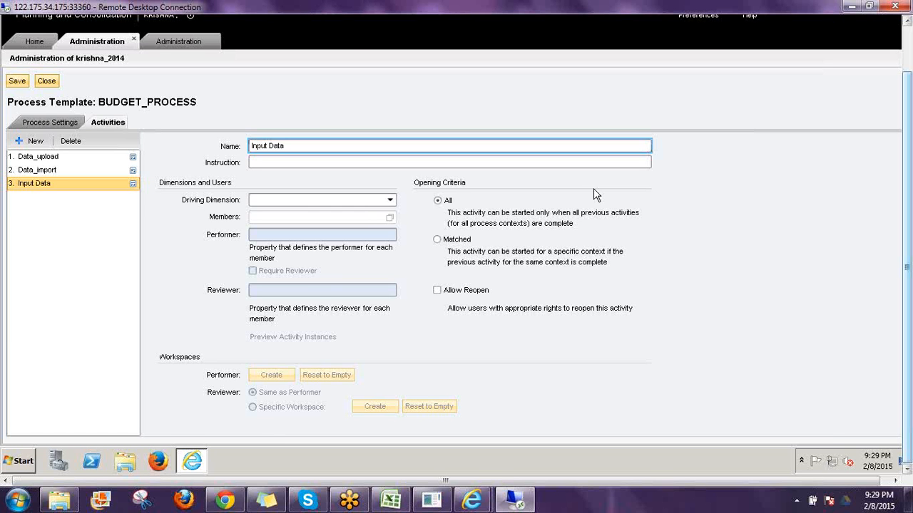
pyautogui.hotkey('ctrl', 'a')
pyautogui.hotkey('ctrl', 'c')
pyautogui.press('Tab')
pyautogui.hotkey('ctrl', 'v')
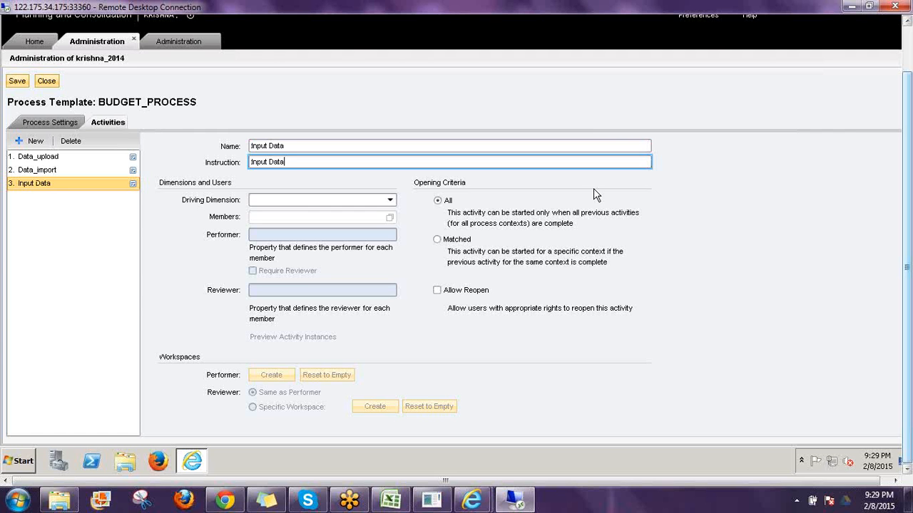
# Step: Set the Input Data activity's driving dimension to Entity and its members to Base Members of Asia Pacific
pyautogui.click(389, 200)
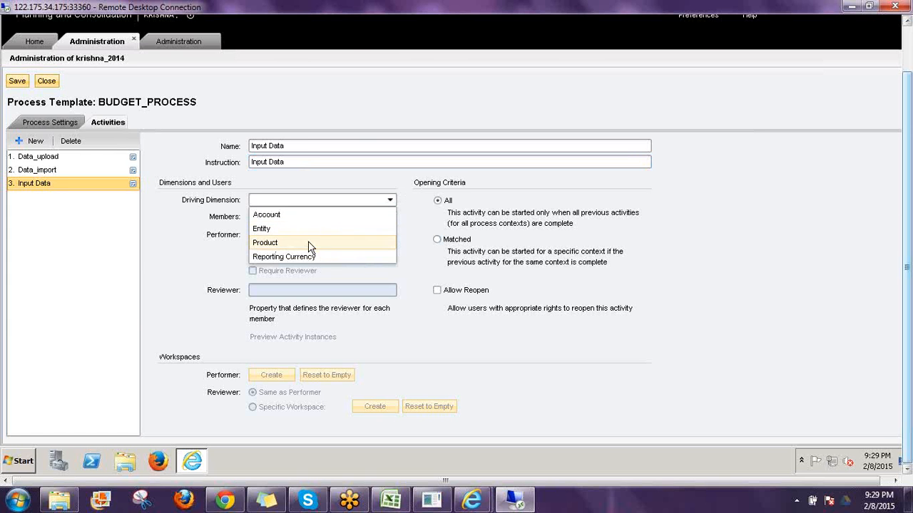
pyautogui.click(261, 229)
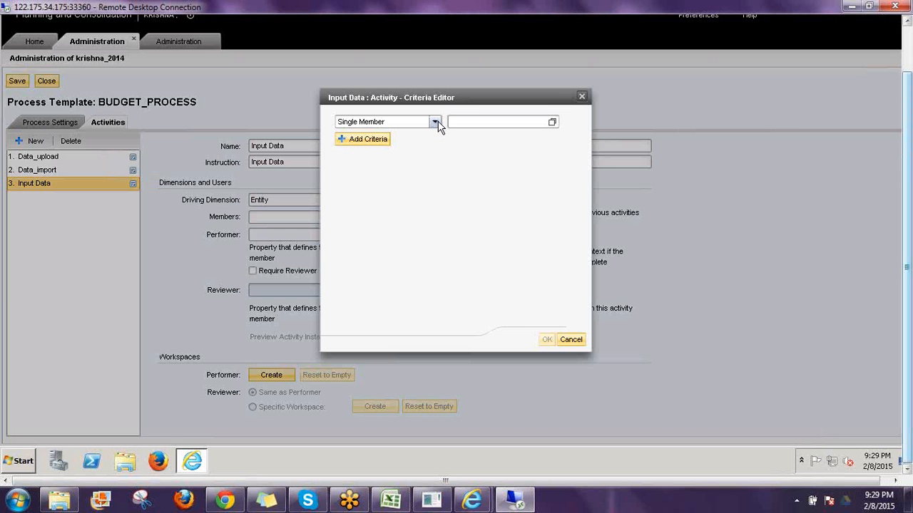
pyautogui.click(434, 122)
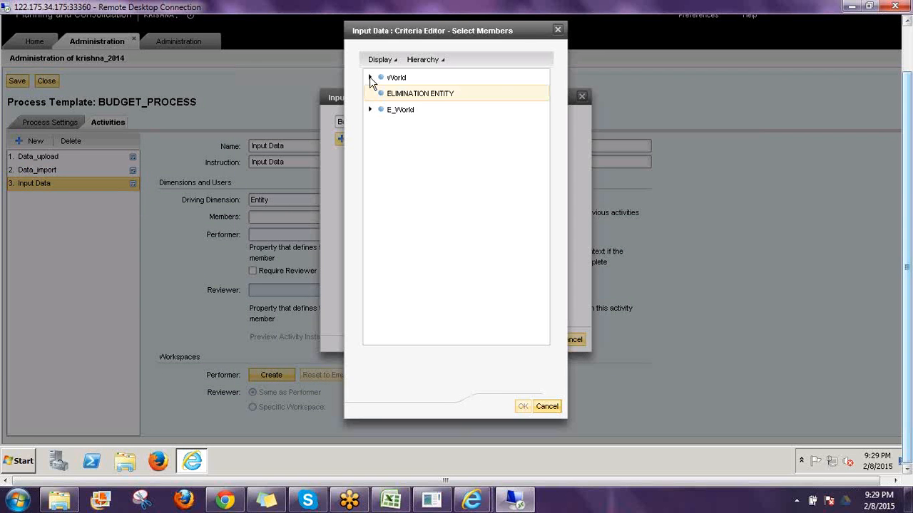
pyautogui.click(370, 77)
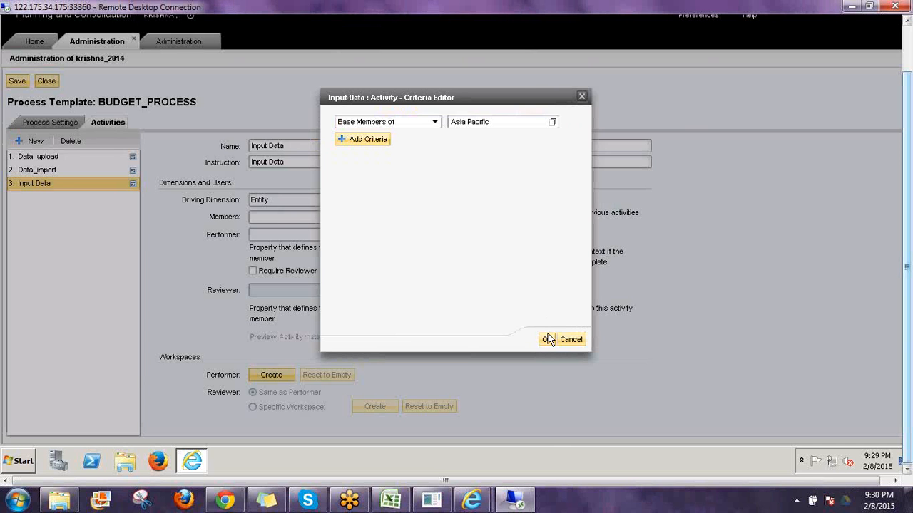
pyautogui.click(547, 339)
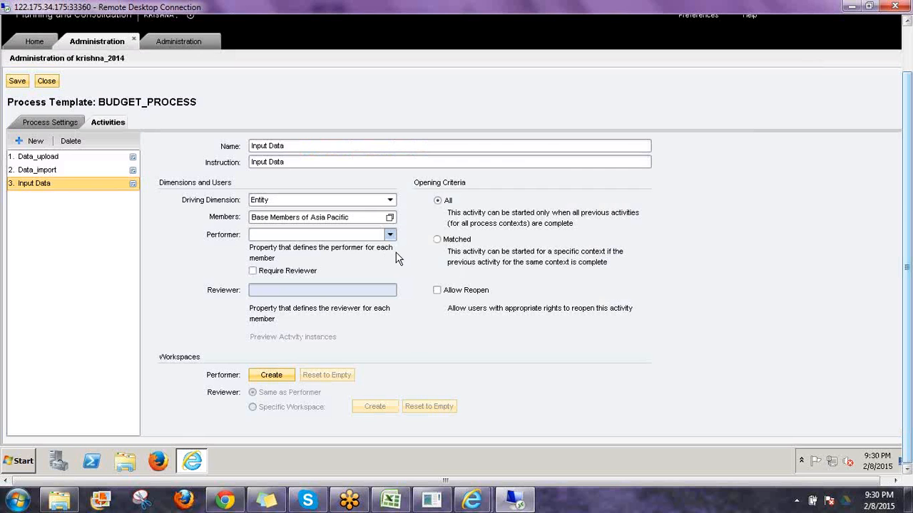
# Step: Set the activity's performer property to Owner, require a reviewer, and choose REVIEWER as the reviewer property
pyautogui.click(390, 235)
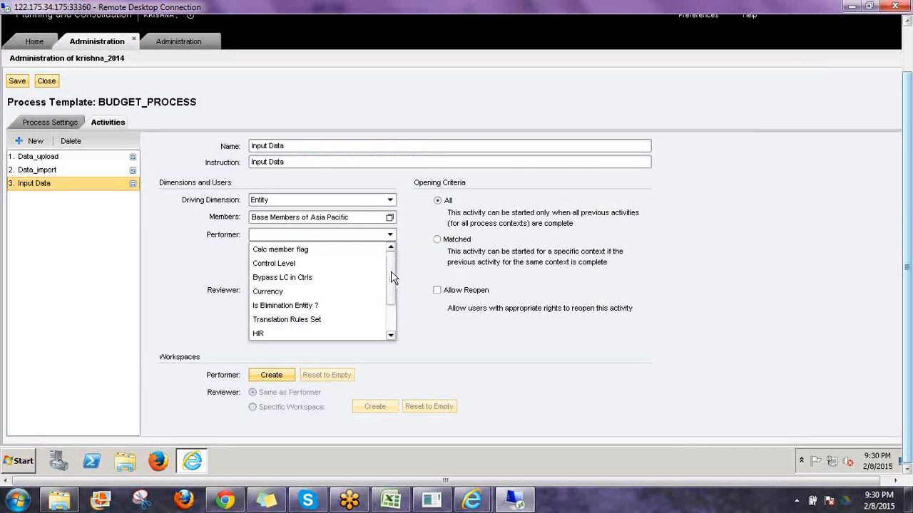
pyautogui.click(392, 335)
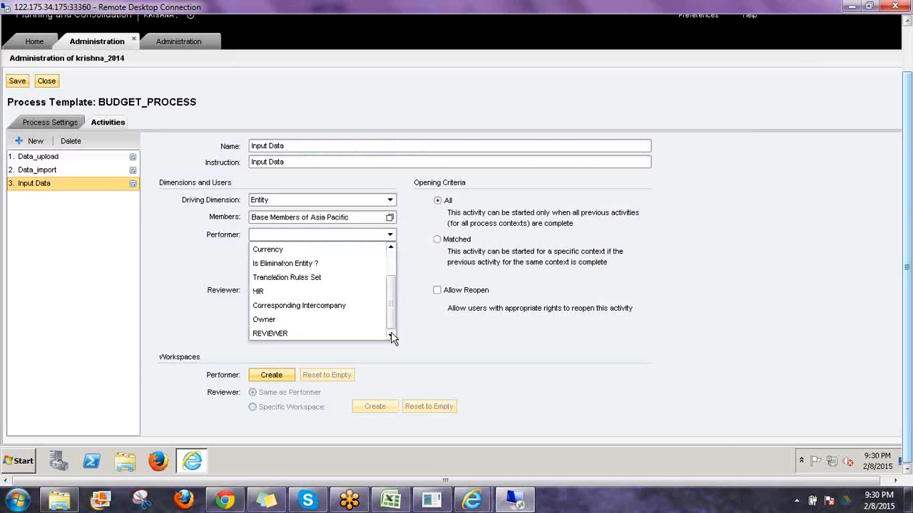
pyautogui.click(278, 323)
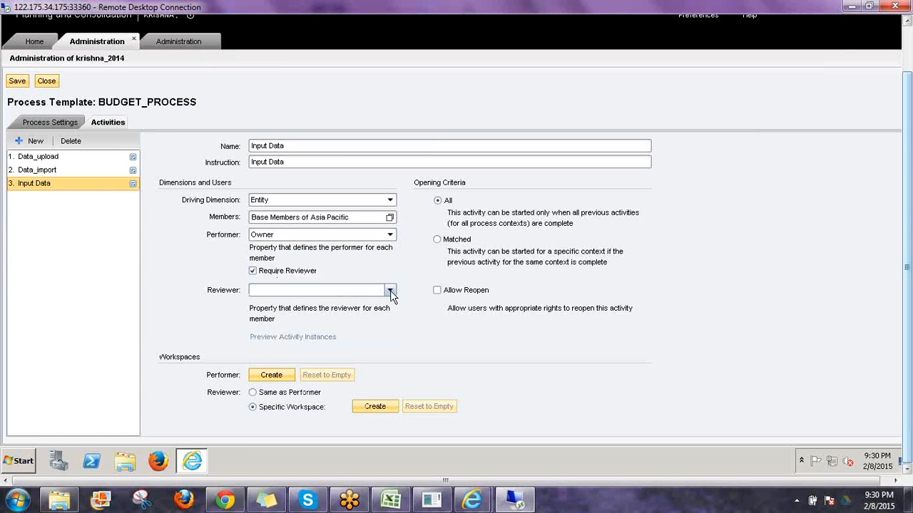
pyautogui.click(390, 291)
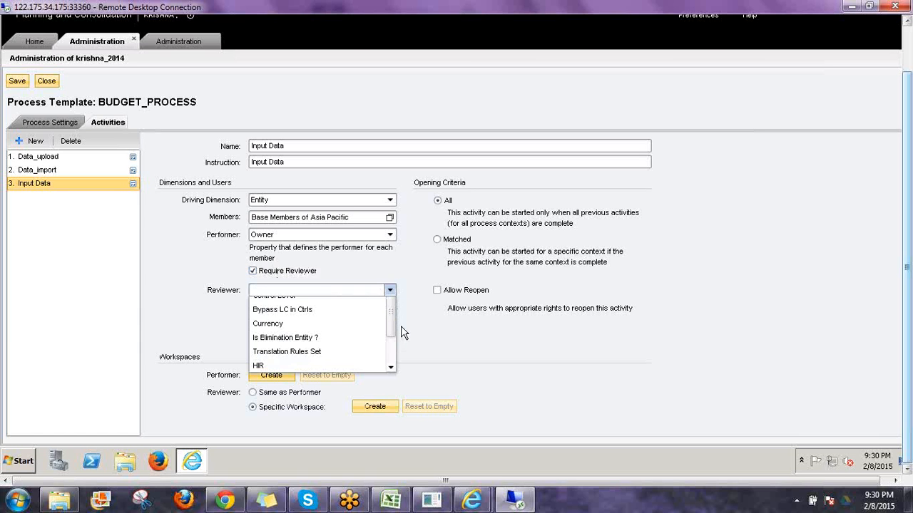
pyautogui.click(390, 388)
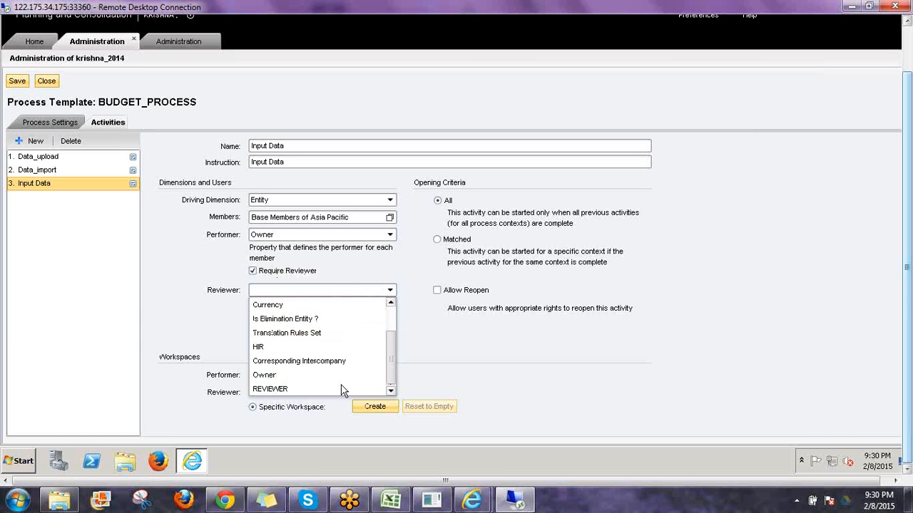
pyautogui.click(366, 386)
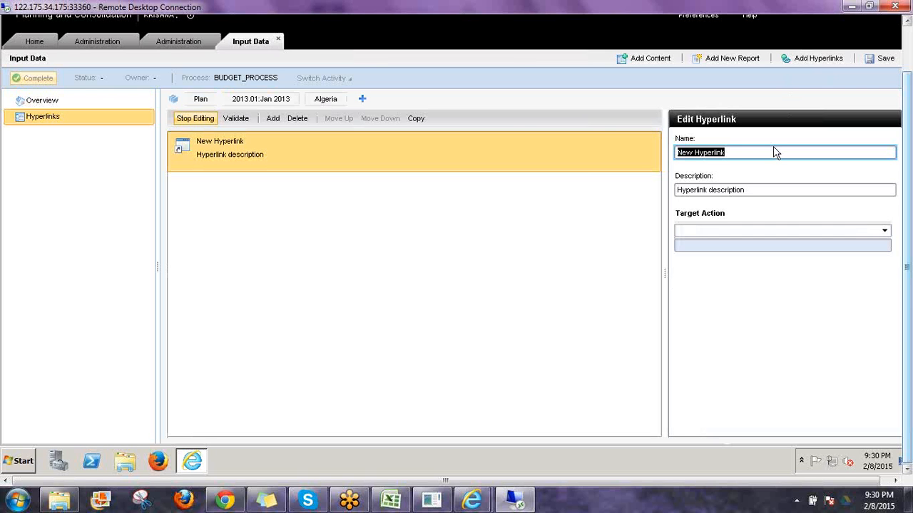
# Step: Set both the name and the description of the new hyperlink in the Input Data workspace to Data_input
pyautogui.write('Data_')
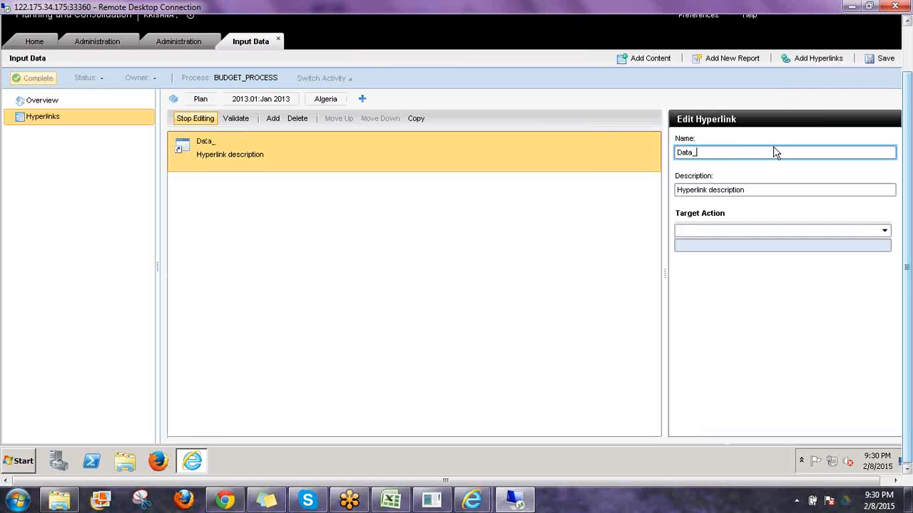
pyautogui.write('input')
pyautogui.hotkey('ctrl', 'a')
pyautogui.hotkey('ctrl', 'c')
pyautogui.click(748, 191)
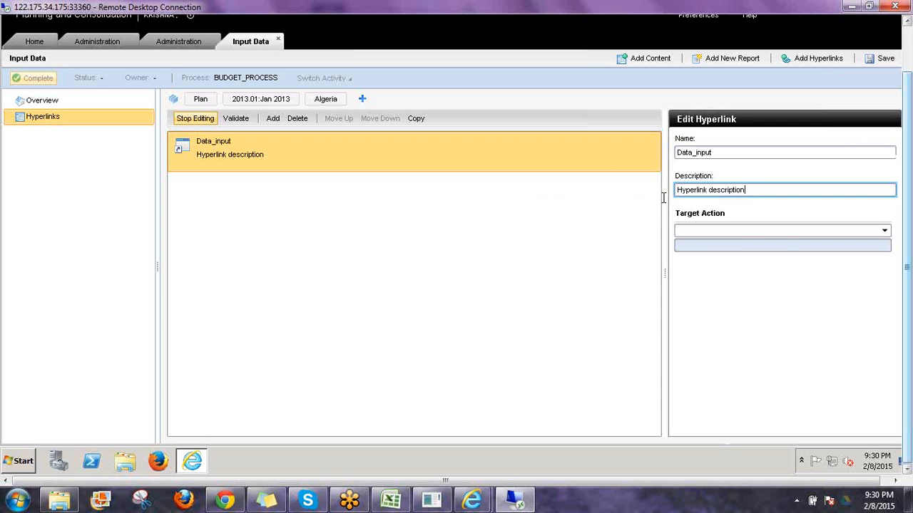
pyautogui.hotkey('ctrl', 'a')
pyautogui.hotkey('ctrl', 'v')
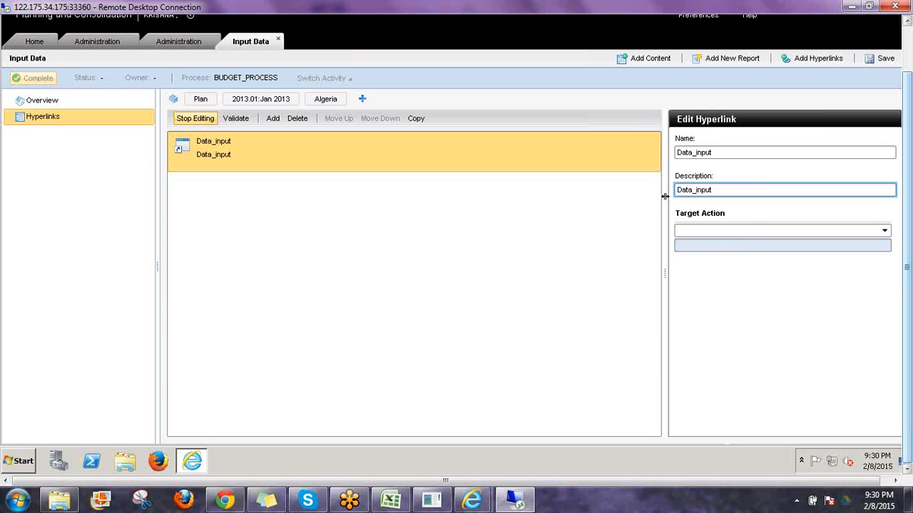
# Step: Set the Data_input hyperlink's target action to Microsoft Excel with the option Open specific input form
pyautogui.click(743, 230)
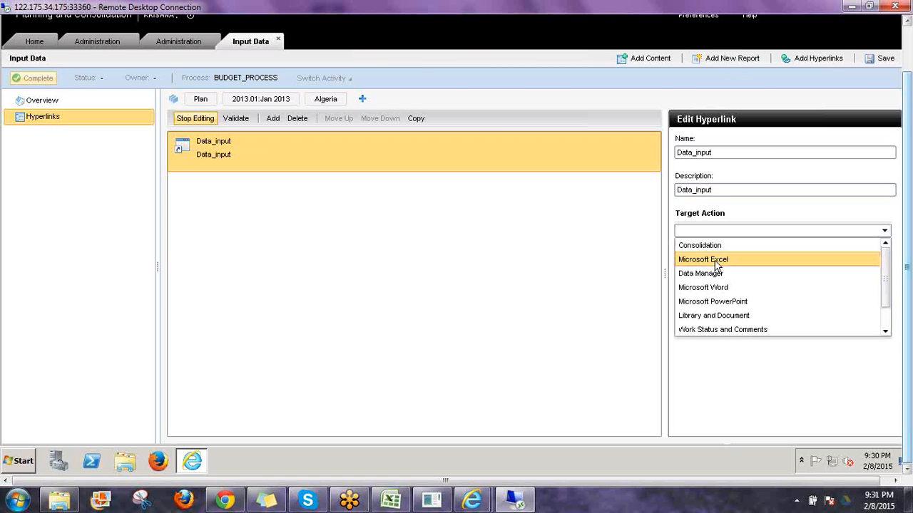
pyautogui.click(720, 259)
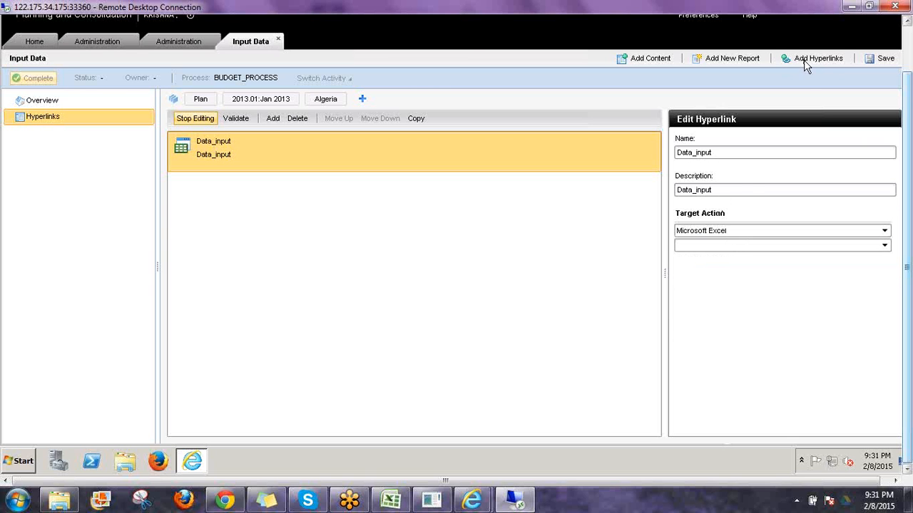
pyautogui.click(759, 247)
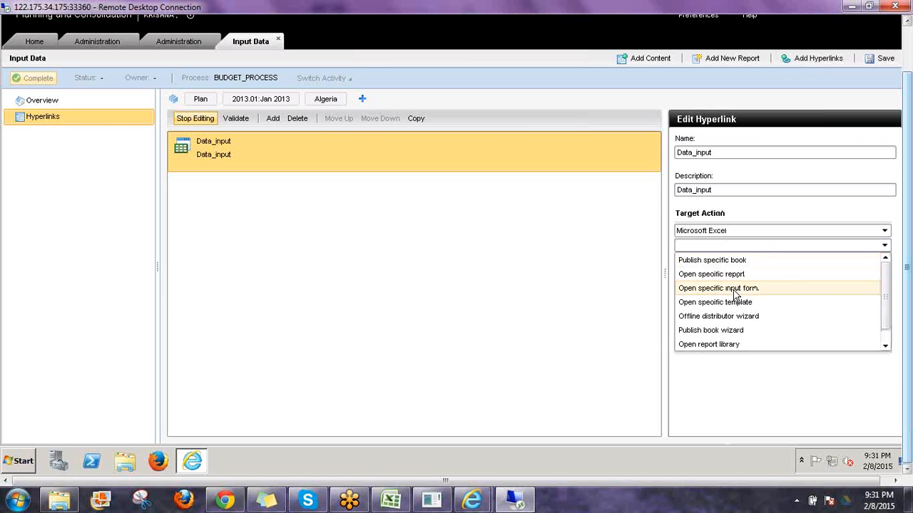
pyautogui.click(733, 289)
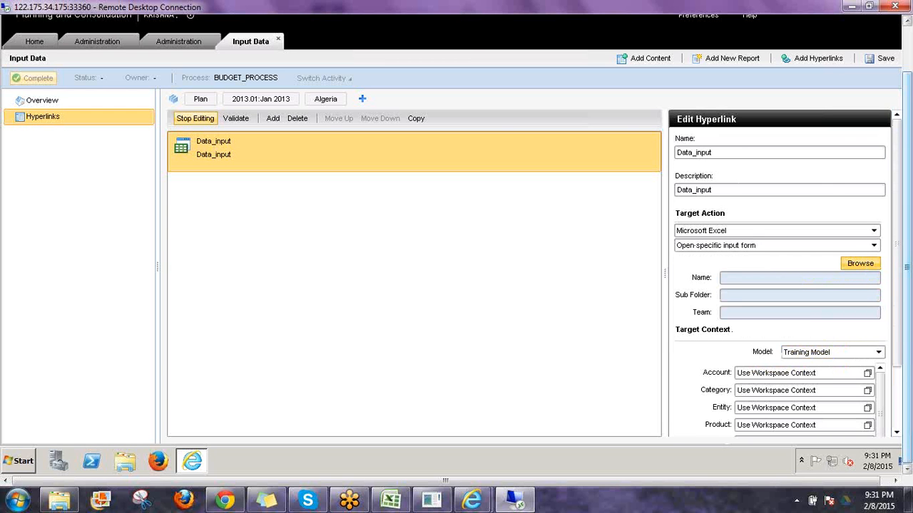
# Step: Browse the Public folder and assign JAN-15.xlsx as the input form that the Data_input hyperlink opens
pyautogui.click(860, 264)
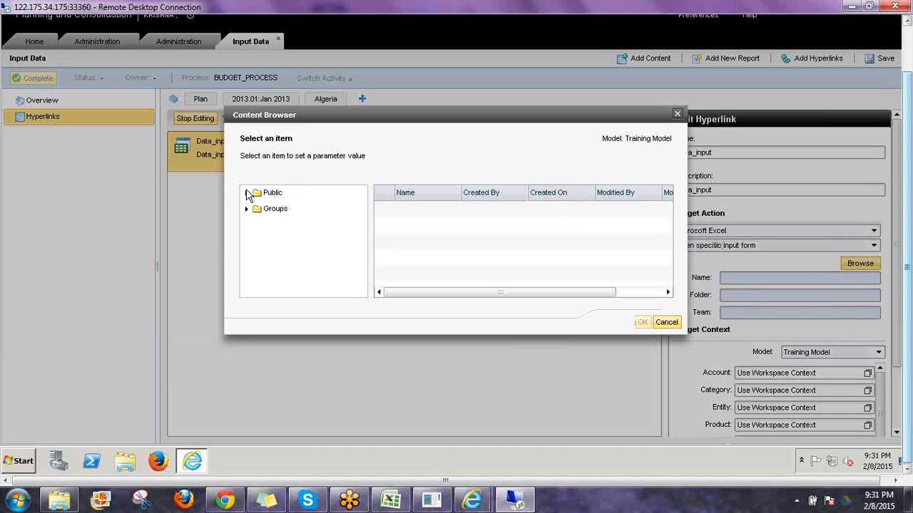
pyautogui.click(247, 193)
pyautogui.click(450, 240)
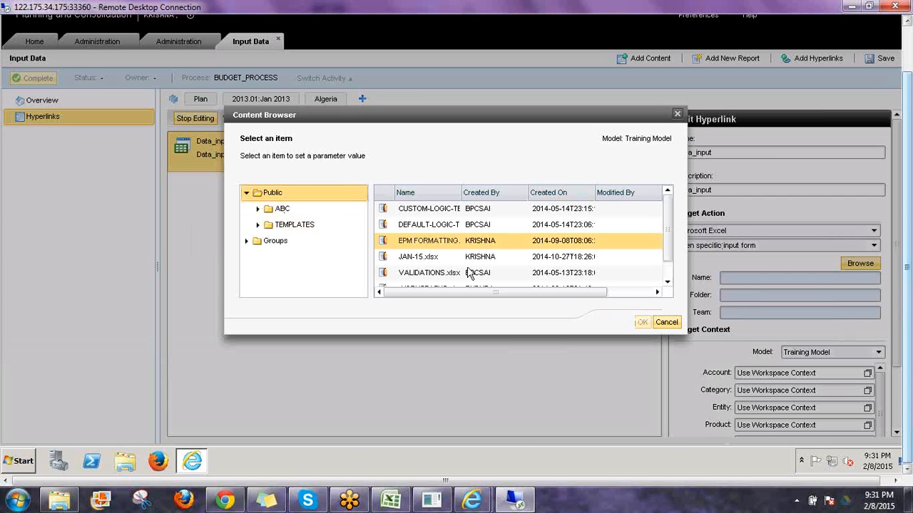
pyautogui.click(417, 275)
pyautogui.click(445, 244)
pyautogui.moveTo(668, 228); pyautogui.dragTo(669, 265)
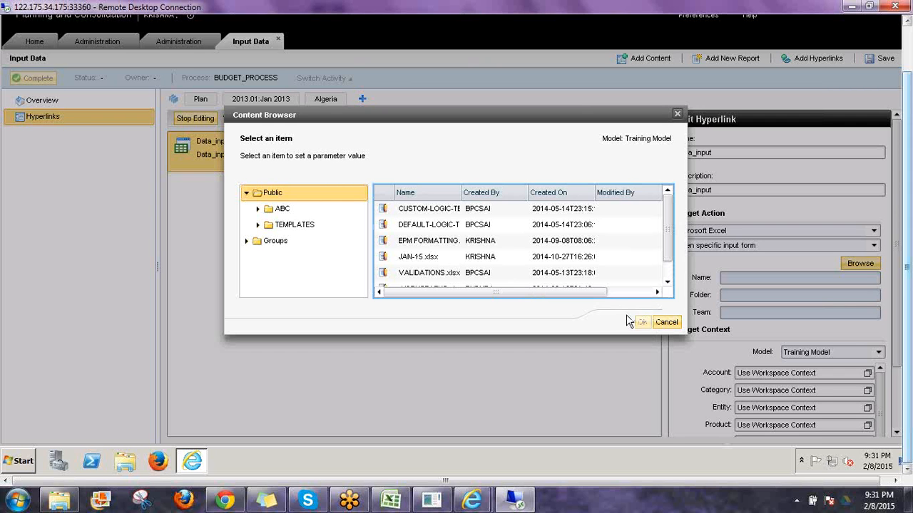
pyautogui.scroll(-1, 421, 270)
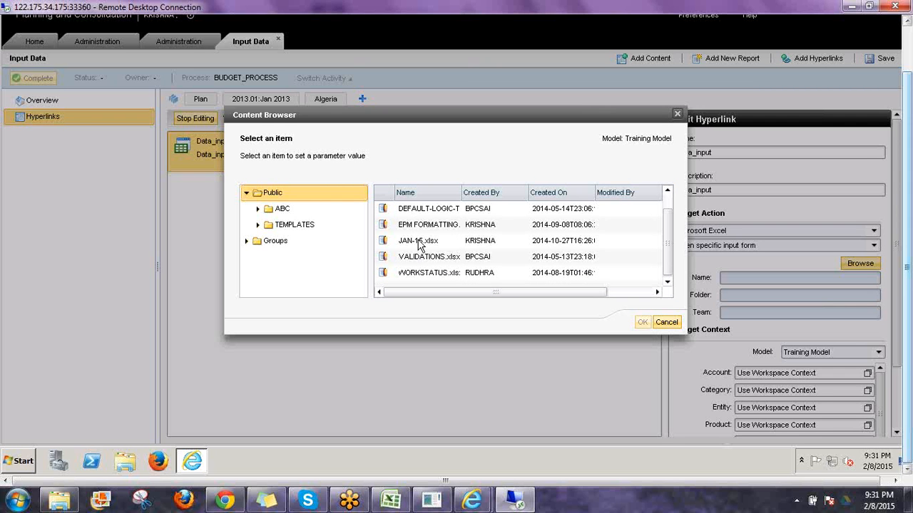
pyautogui.click(419, 243)
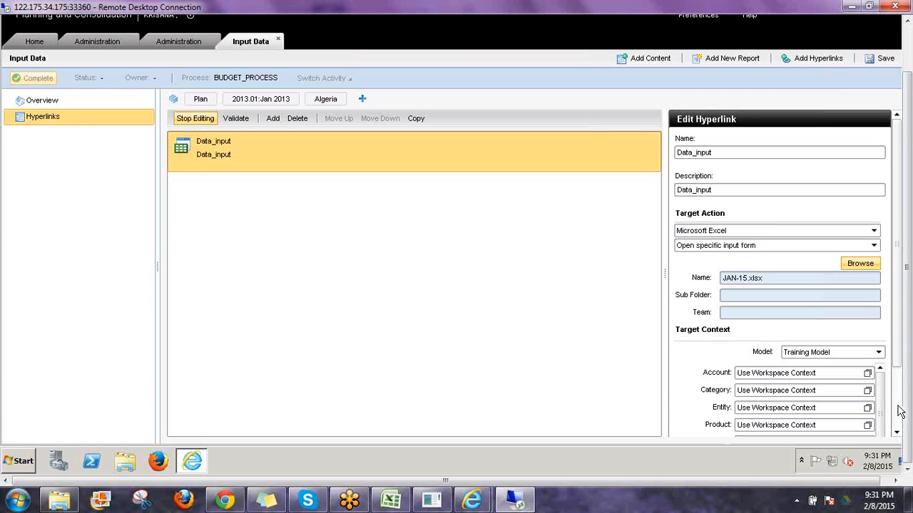
# Step: In the hyperlink's target context, set Reporting Currency to Euro and Product to ProductA
pyautogui.scroll(-3, 899, 411)
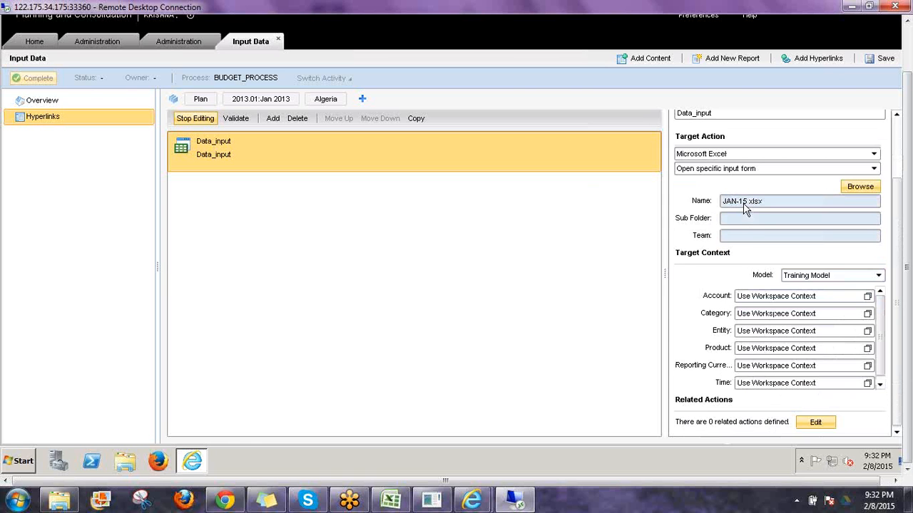
pyautogui.click(867, 366)
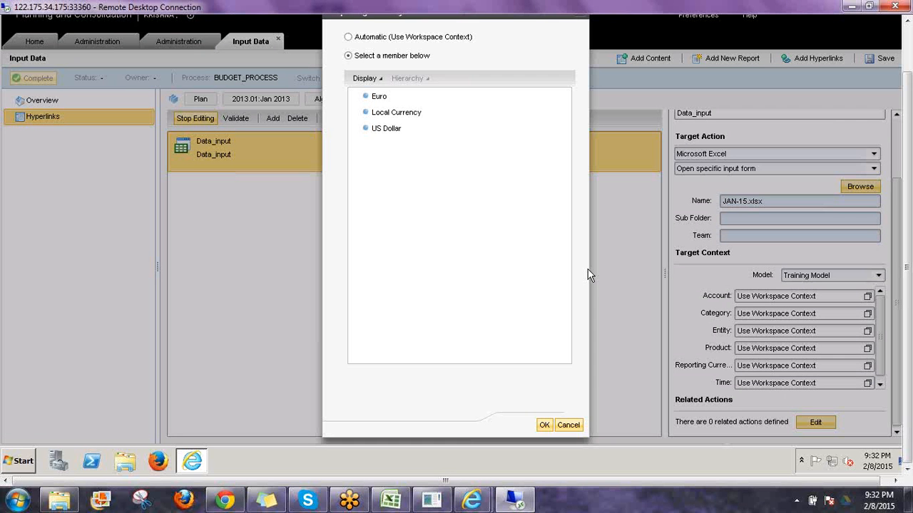
pyautogui.click(376, 96)
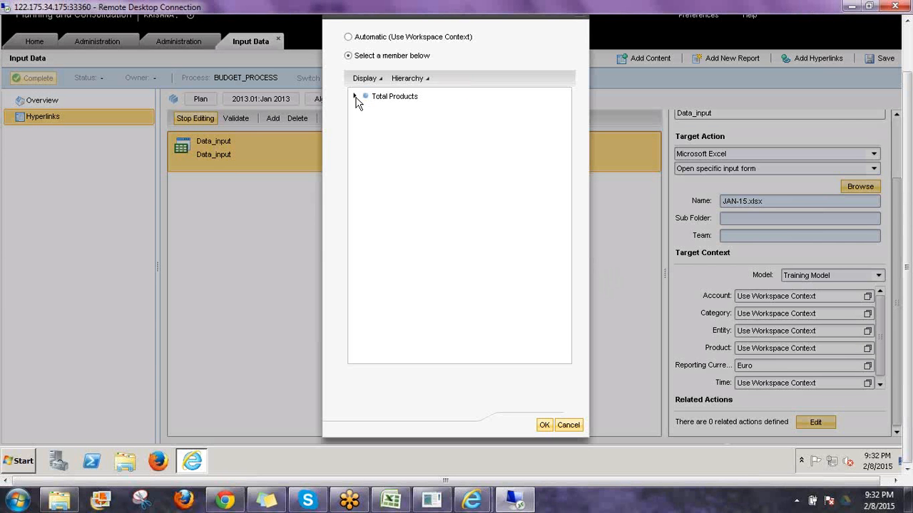
pyautogui.click(355, 96)
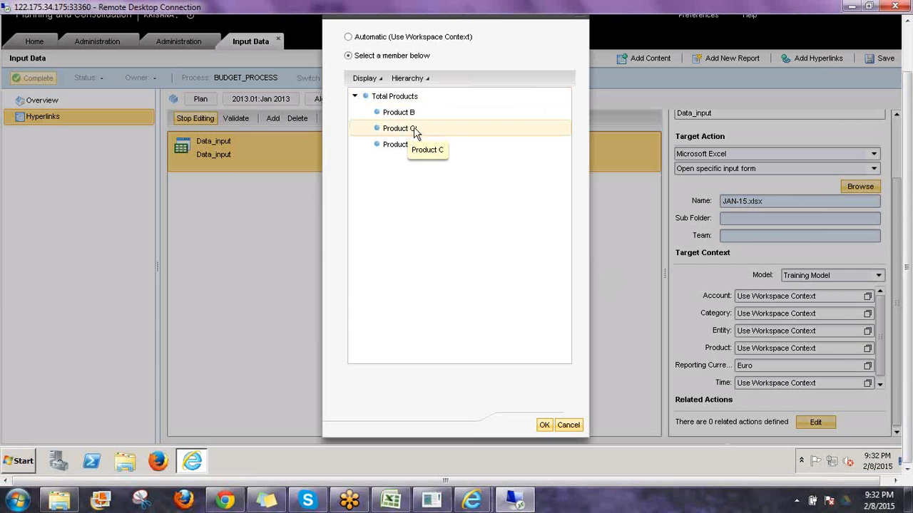
pyautogui.click(414, 146)
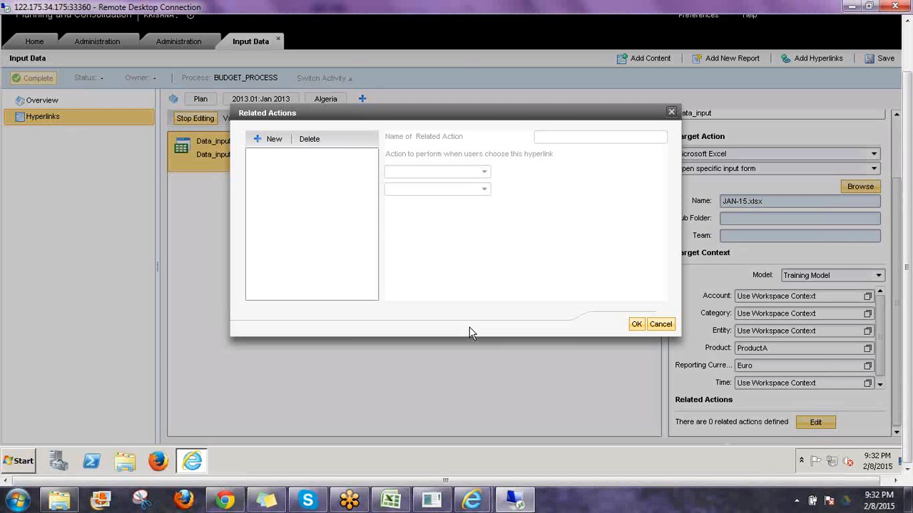
# Step: Add a new related action to the Data_input hyperlink and name it SAVE DATA
pyautogui.click(272, 141)
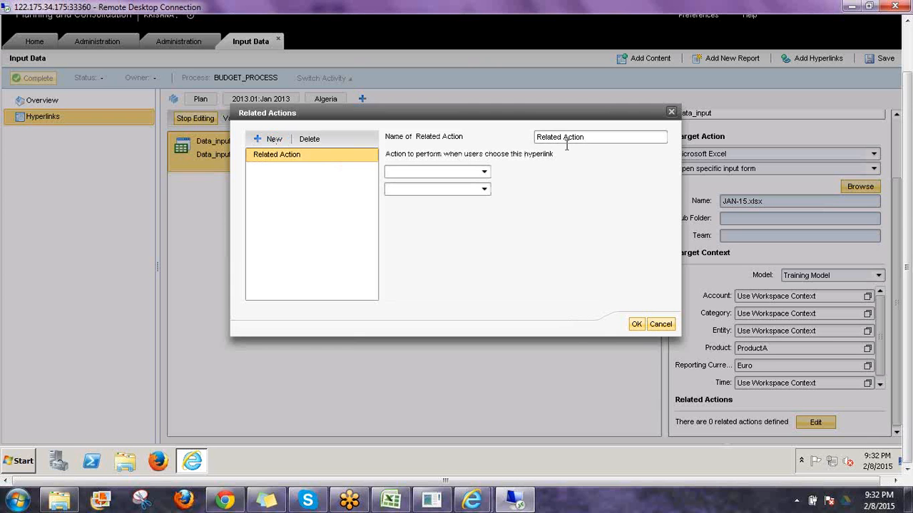
pyautogui.moveTo(587, 138); pyautogui.dragTo(516, 139)
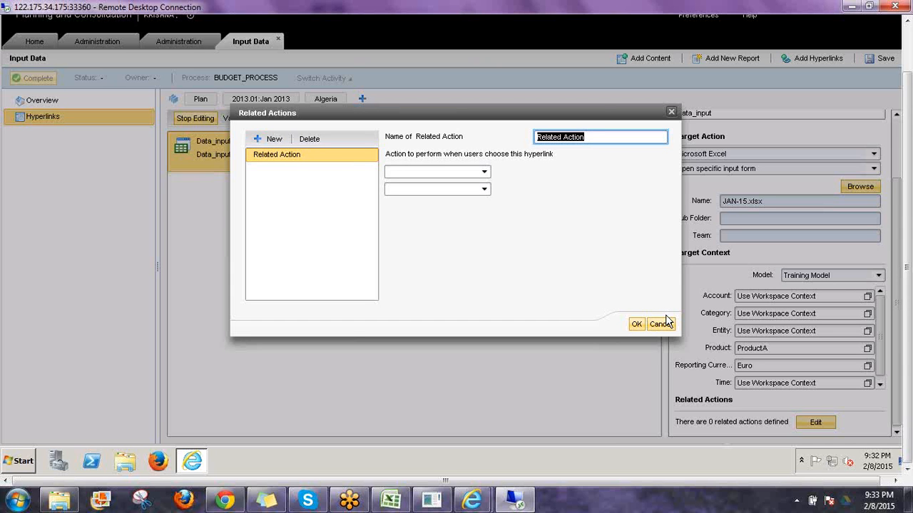
pyautogui.write('SAVE DATA')
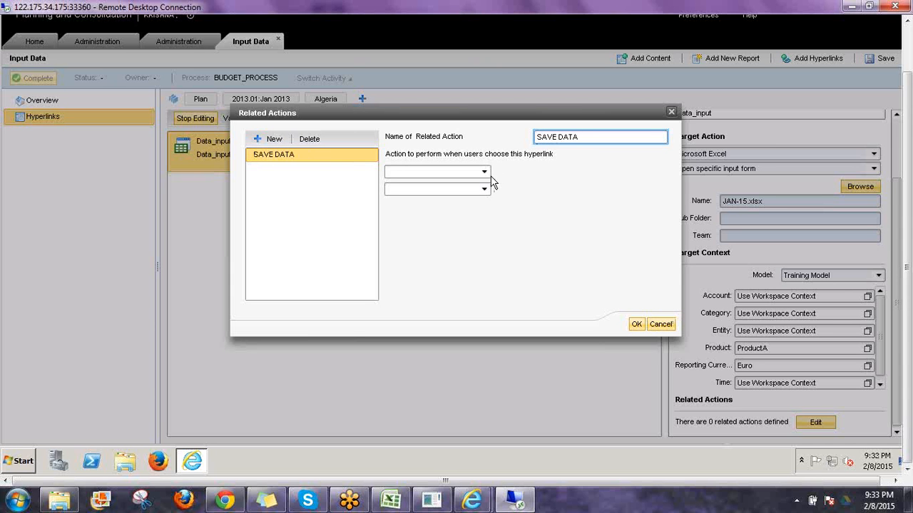
# Step: Set the SAVE DATA related action to Microsoft Excel with the option Save active worksheet and accept it
pyautogui.click(484, 173)
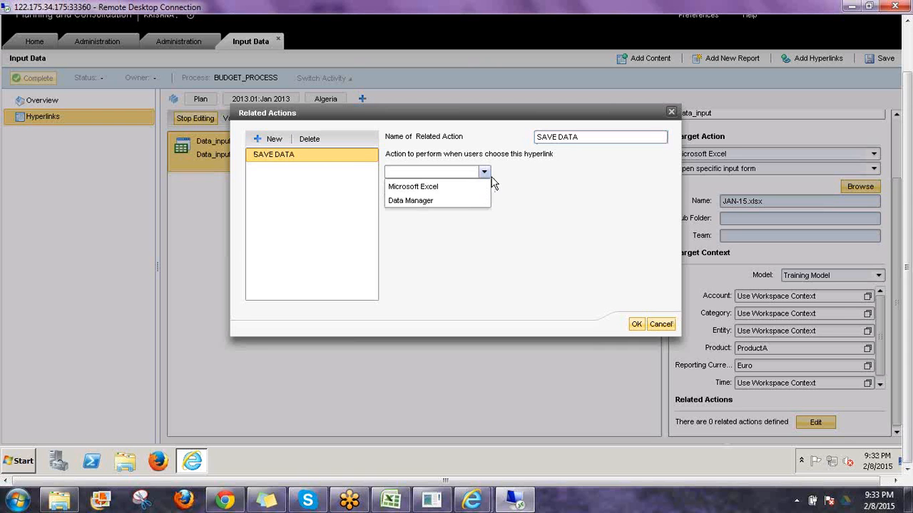
pyautogui.click(443, 187)
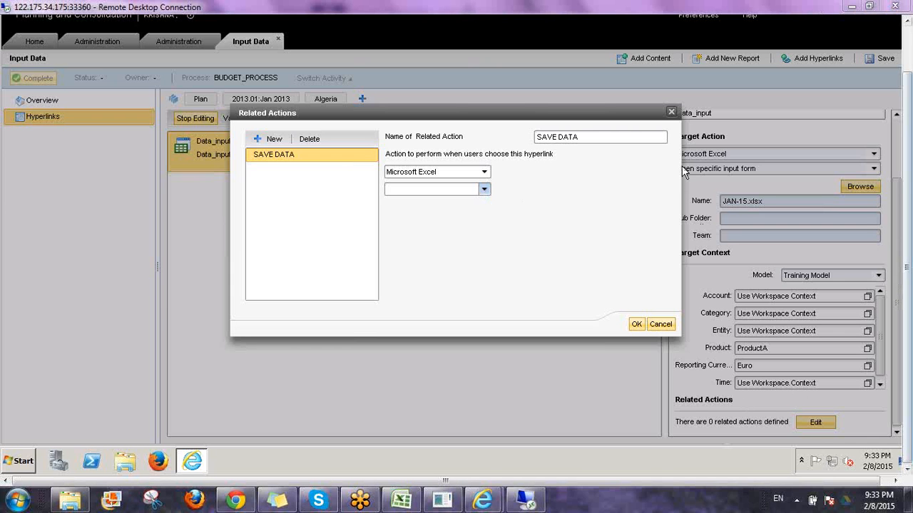
pyautogui.click(484, 190)
pyautogui.click(485, 190)
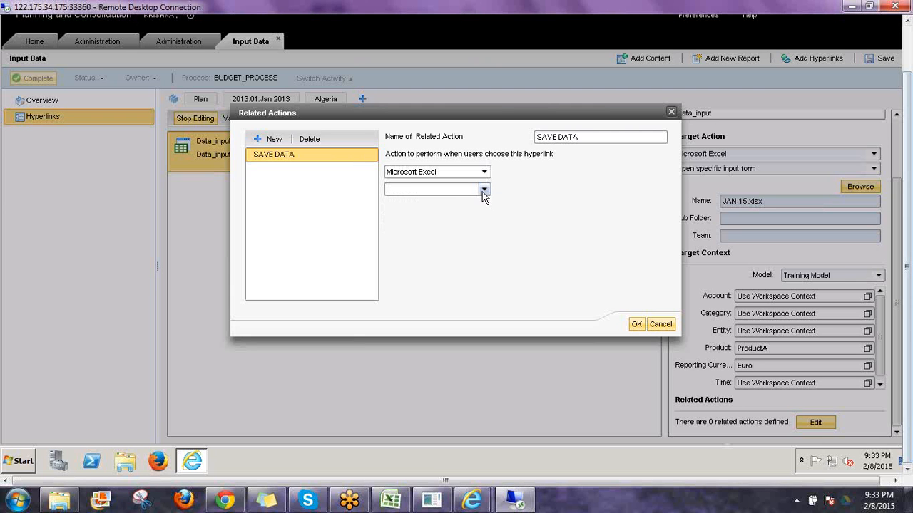
pyautogui.click(484, 190)
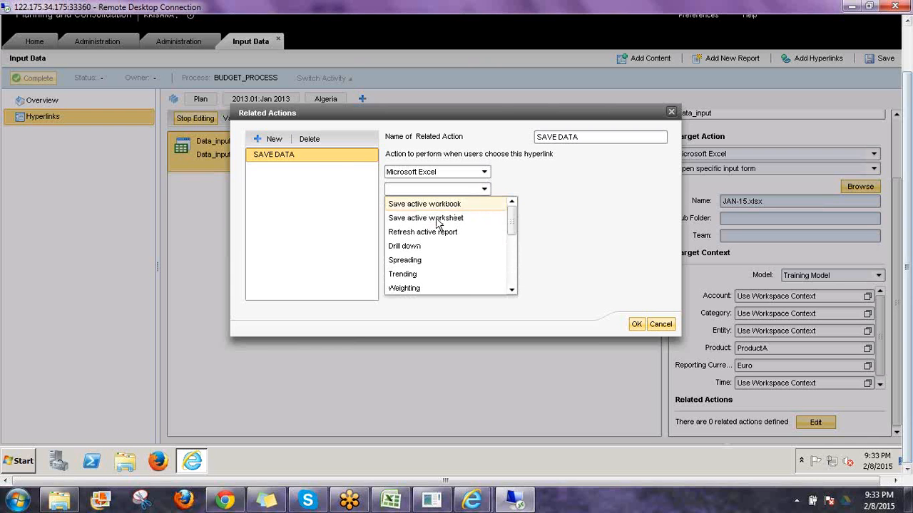
pyautogui.click(439, 218)
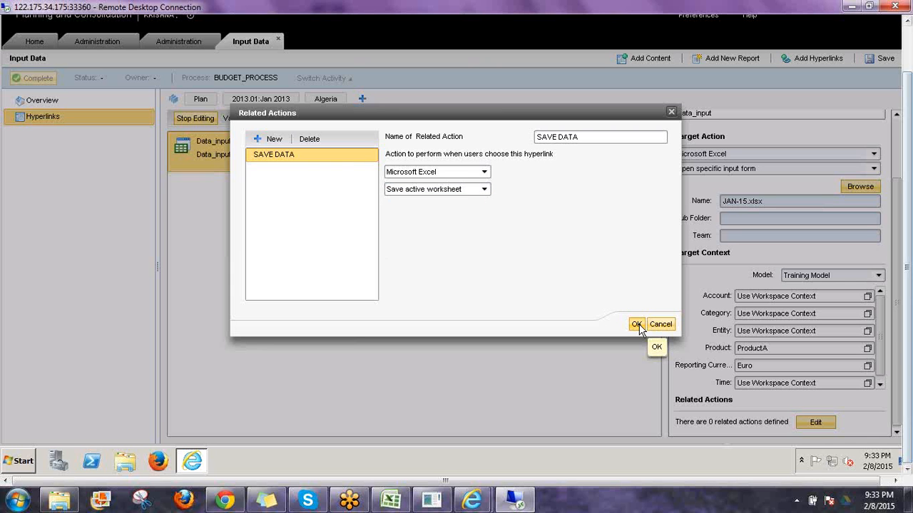
pyautogui.click(637, 325)
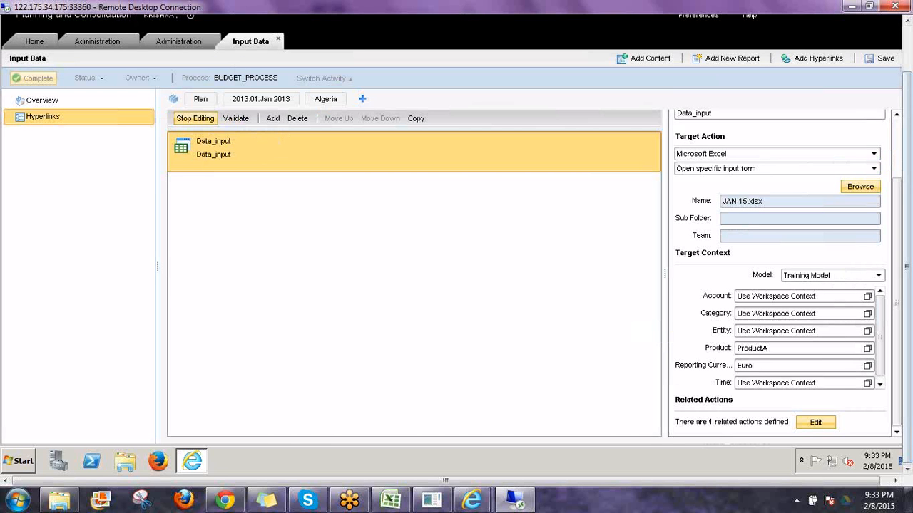
# Step: Validate the Data_input hyperlink and rename the workspace's Hyperlinks entry to DATA INPUT
pyautogui.click(237, 120)
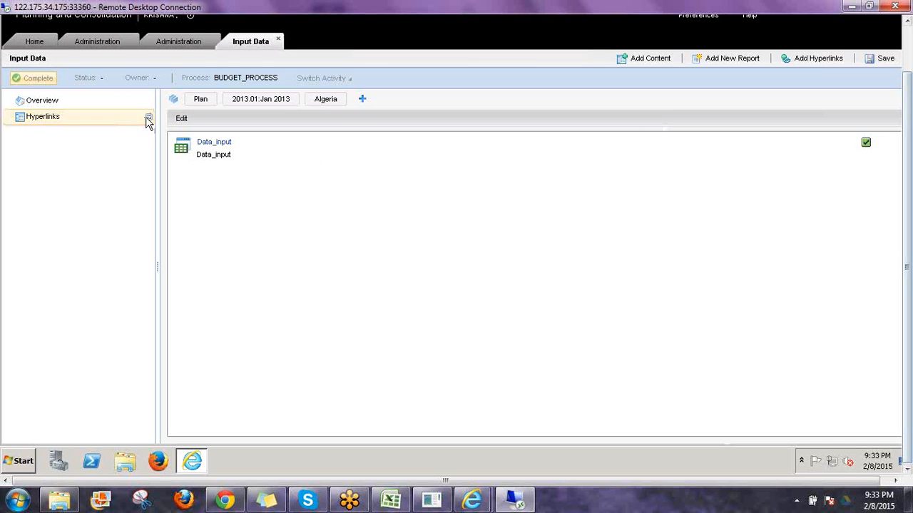
pyautogui.click(148, 119)
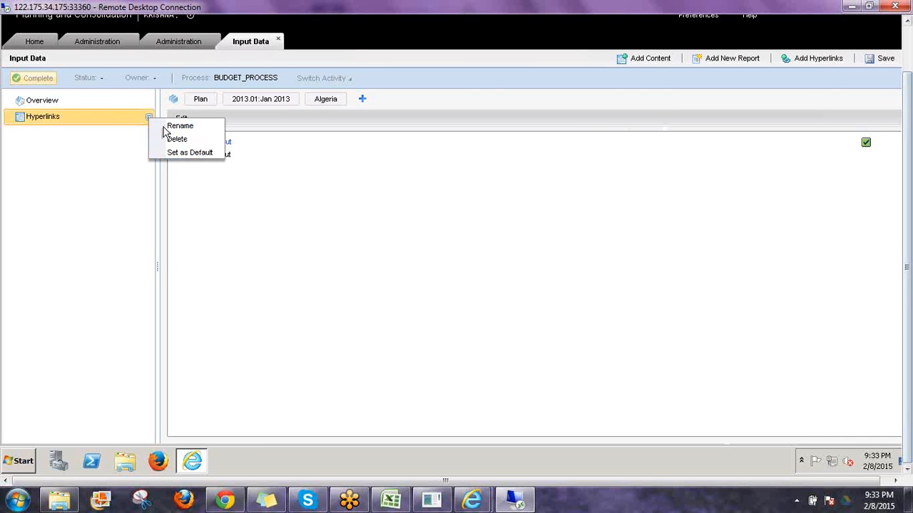
pyautogui.click(164, 129)
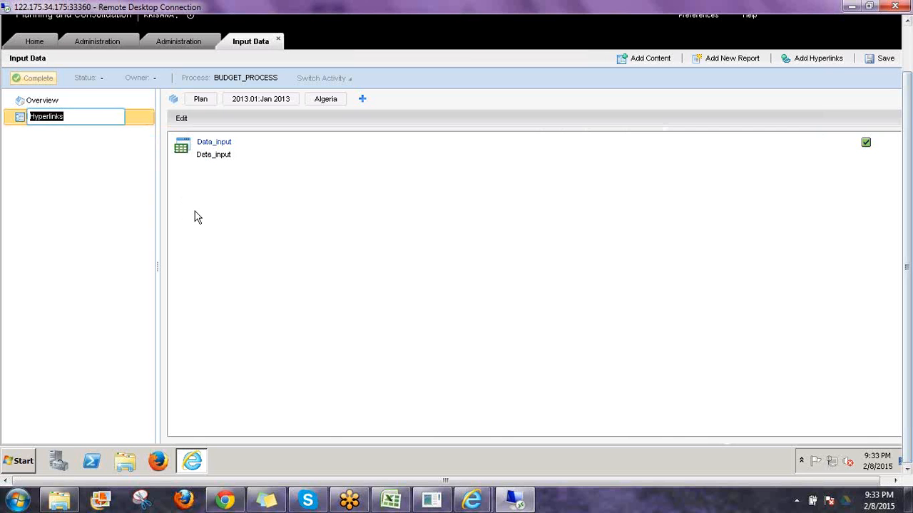
pyautogui.write('DATA')
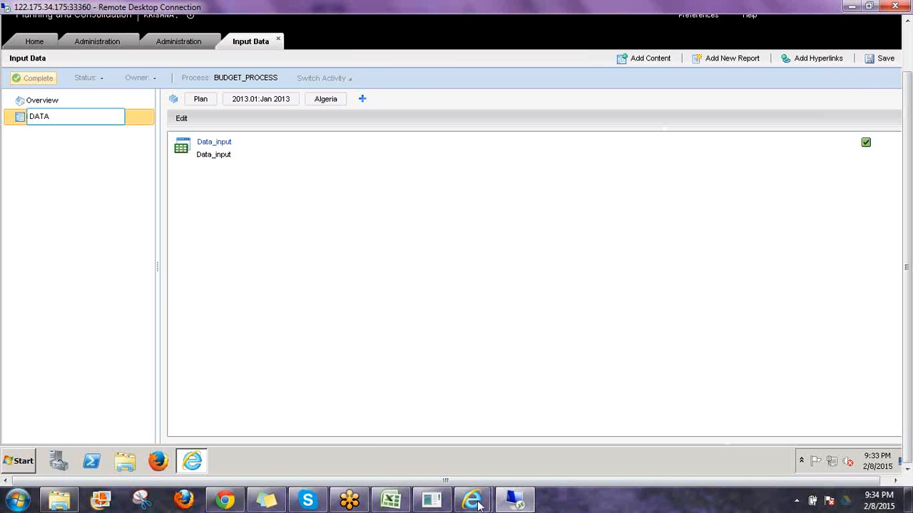
# Step: Switch to Skype and message the SAP remote access contact "hi system is very very slow" and "affecting the class"
pyautogui.click(310, 502)
pyautogui.write('hi s')
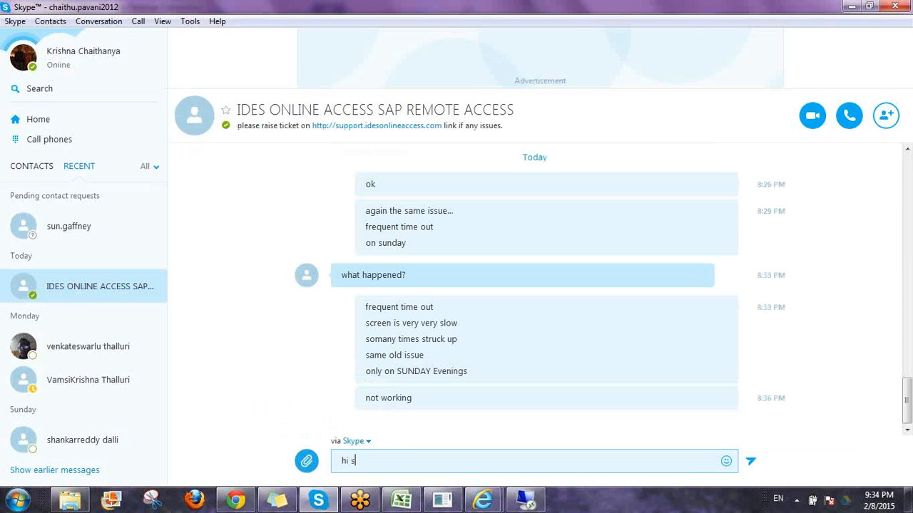
pyautogui.write('ystem is very very slow')
pyautogui.press('Return')
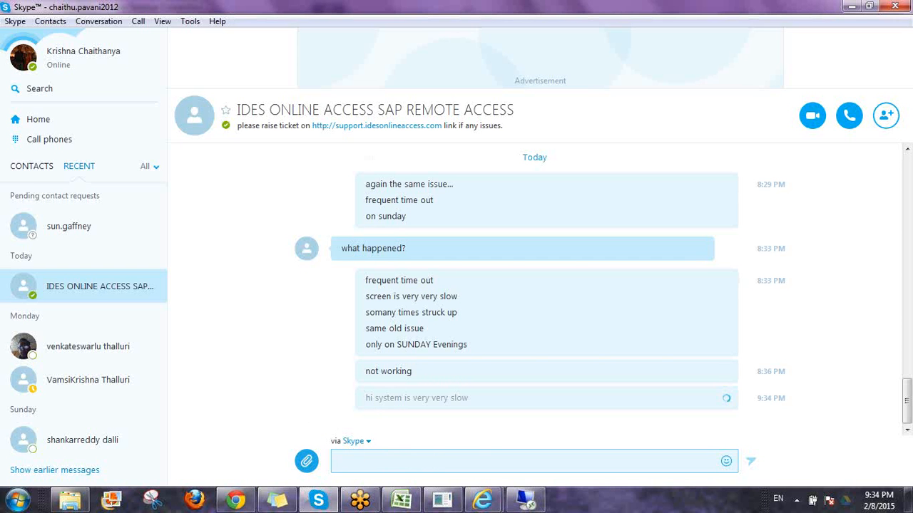
pyautogui.write('affecting the class')
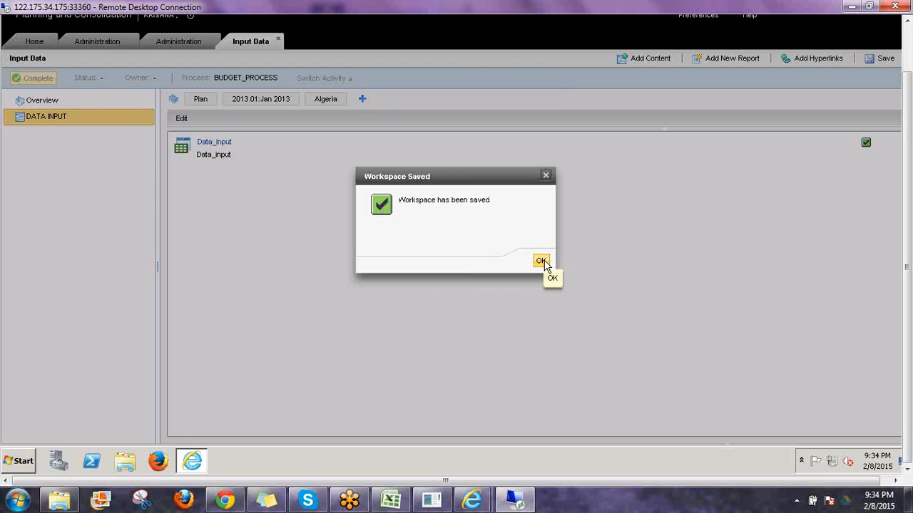
# Step: Finish saving the workspace, then give Input Data the reviewer workspace Same as Performer, Matched opening criteria and Allow Reopen
pyautogui.click(544, 261)
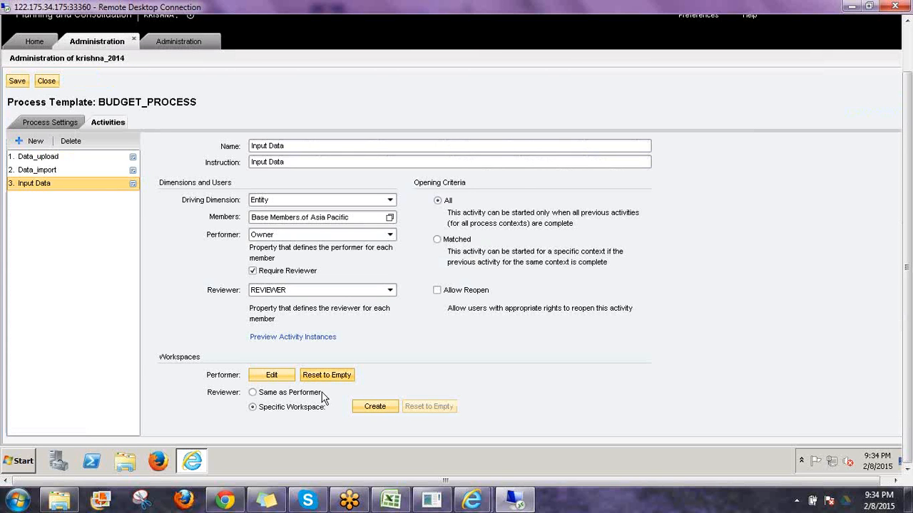
pyautogui.click(253, 393)
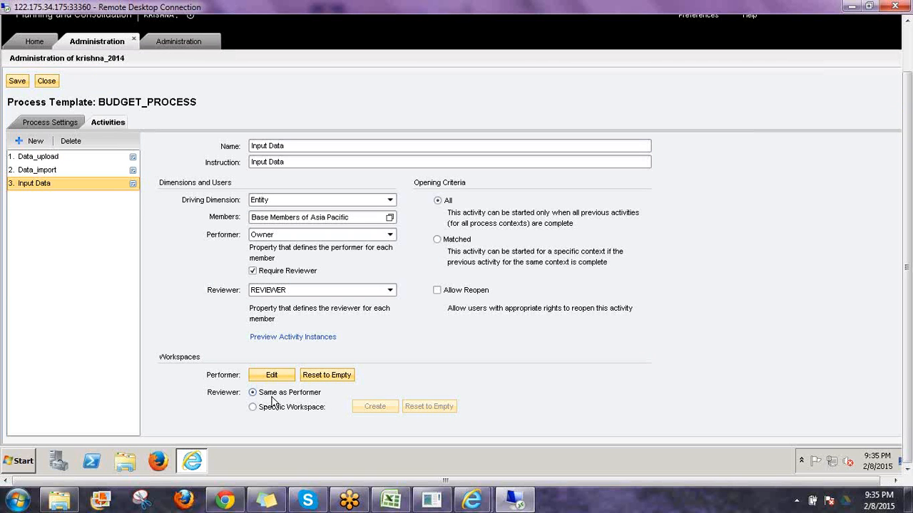
pyautogui.click(437, 239)
pyautogui.click(437, 291)
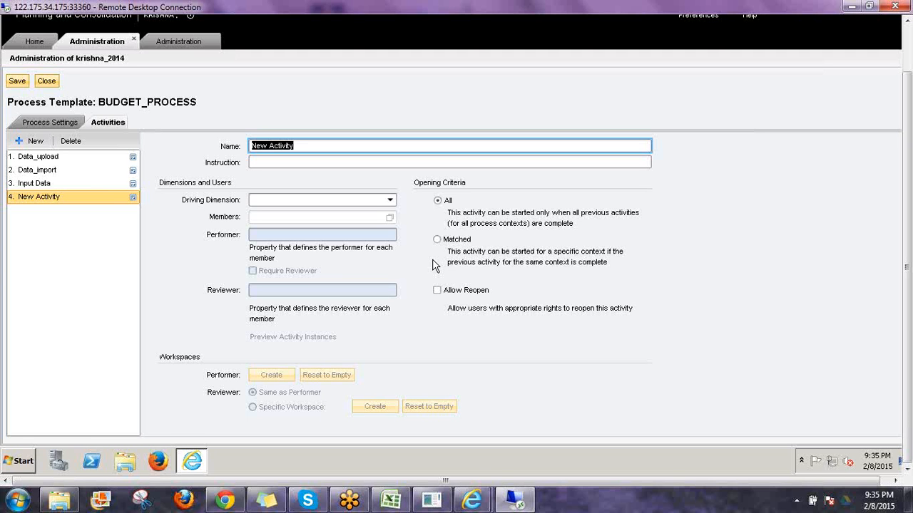
# Step: Enter Report as both the name and the instruction of the fourth activity in the BUDGET_PROCESS template
pyautogui.write('Repo')
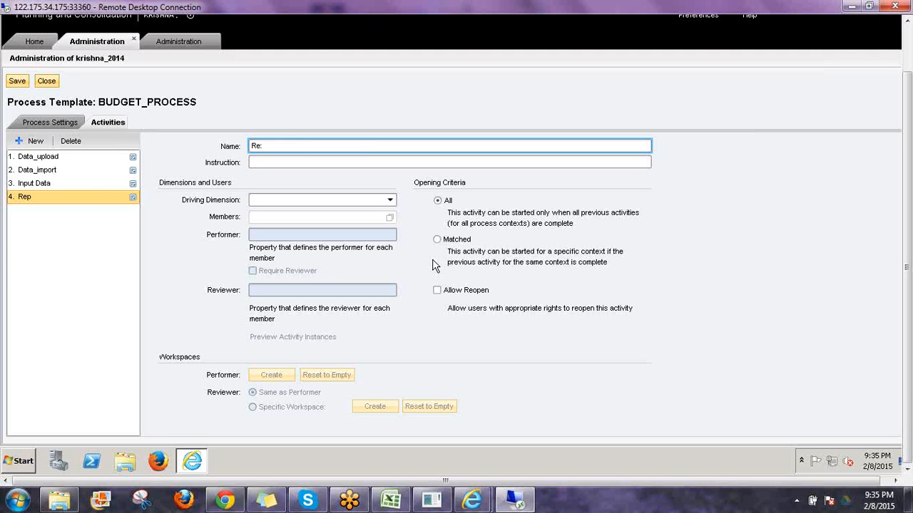
pyautogui.write('rt')
pyautogui.click(265, 164)
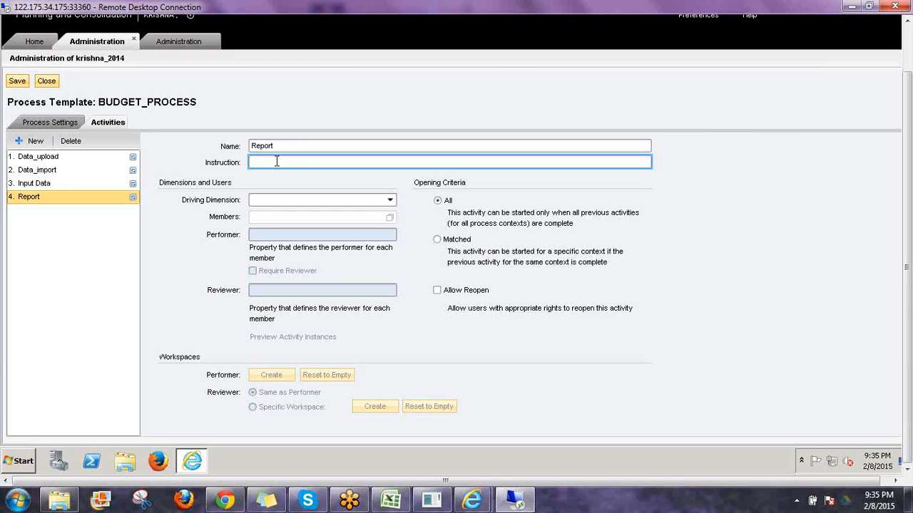
pyautogui.write('Report')
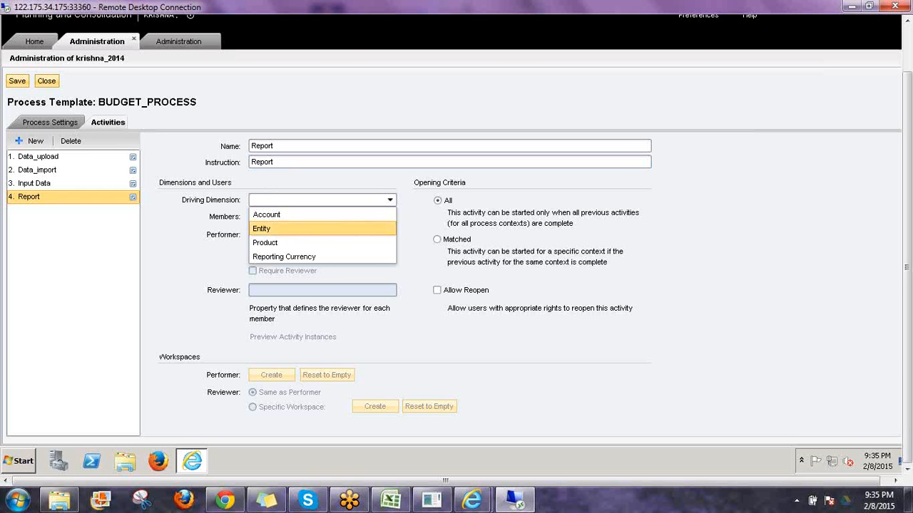
# Step: Set the Report activity's driving dimension to Entity and its members to Base Members of Asia Pacific
pyautogui.click(269, 227)
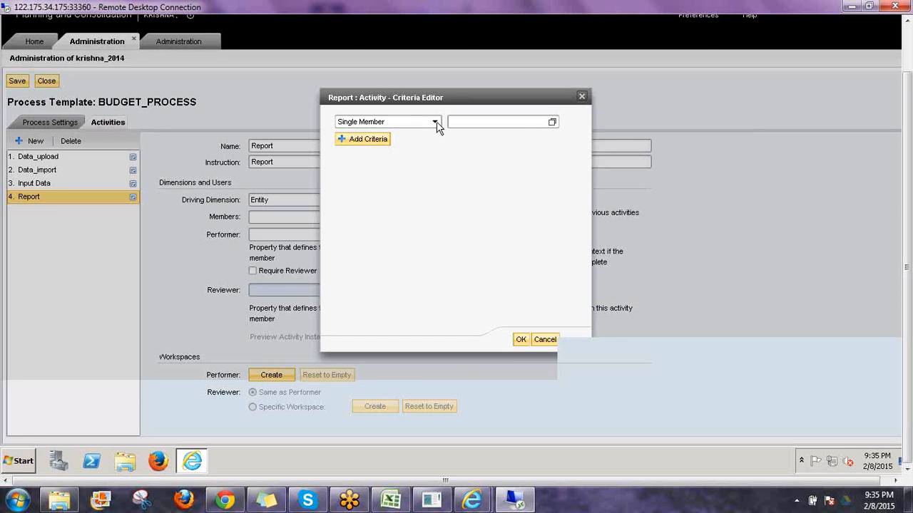
pyautogui.click(436, 122)
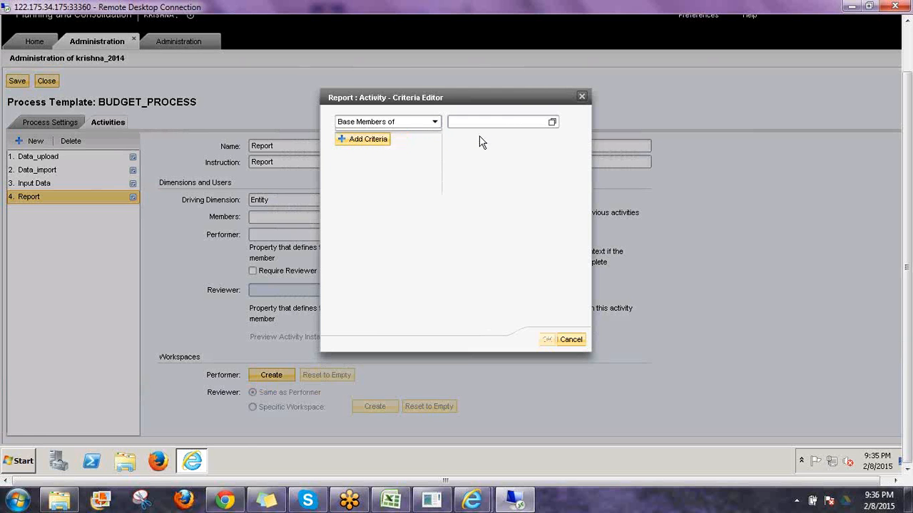
pyautogui.click(554, 125)
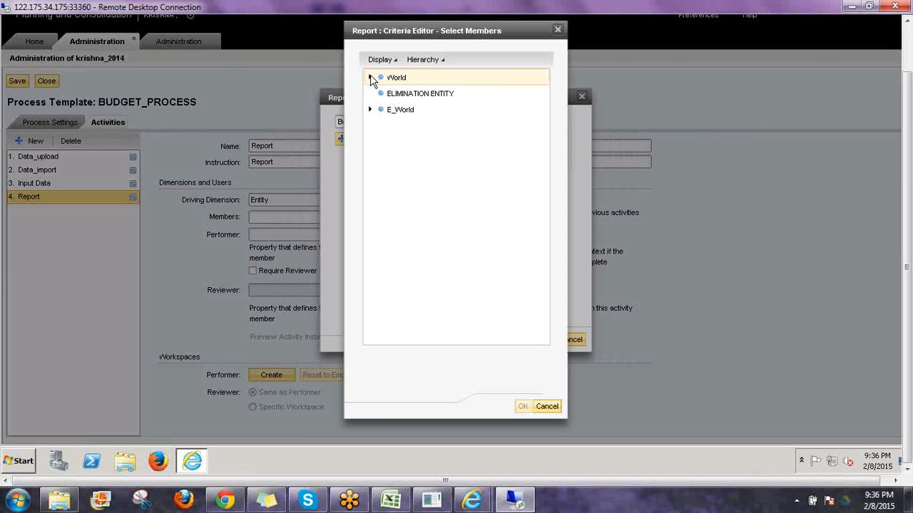
pyautogui.click(370, 77)
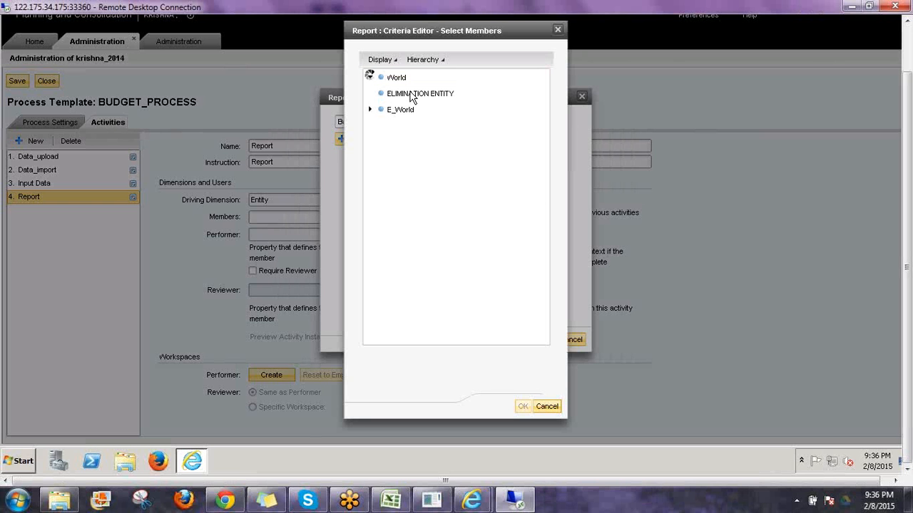
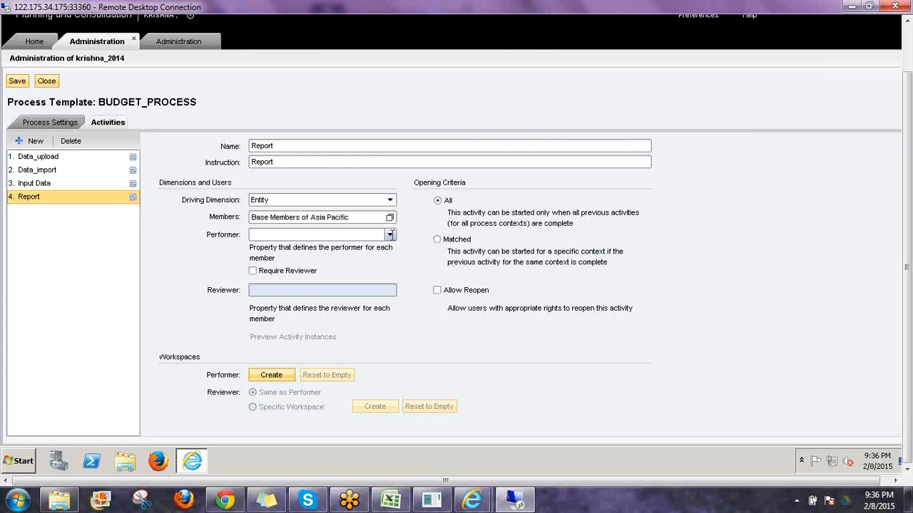
# Step: Set the Report activity's performer to Owner, require a reviewer, and choose REVIEWER as the reviewer property
pyautogui.click(390, 236)
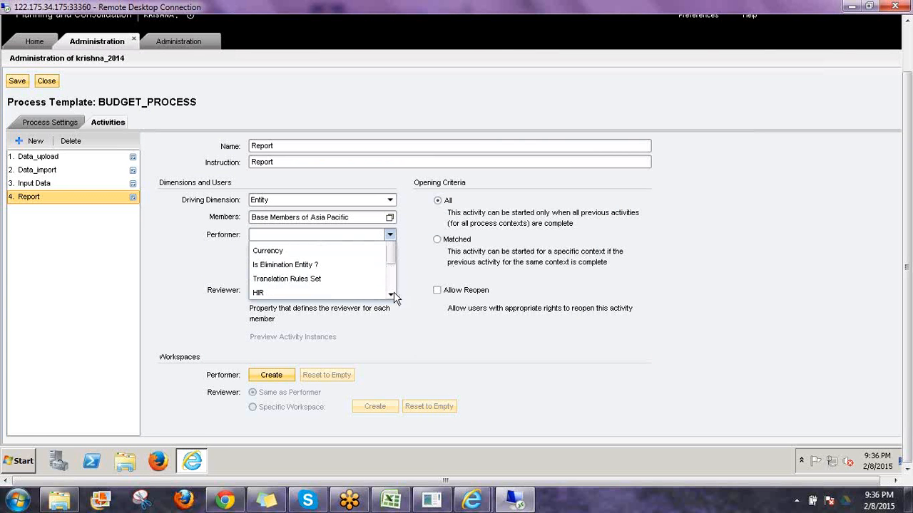
pyautogui.scroll(-1, 390, 300)
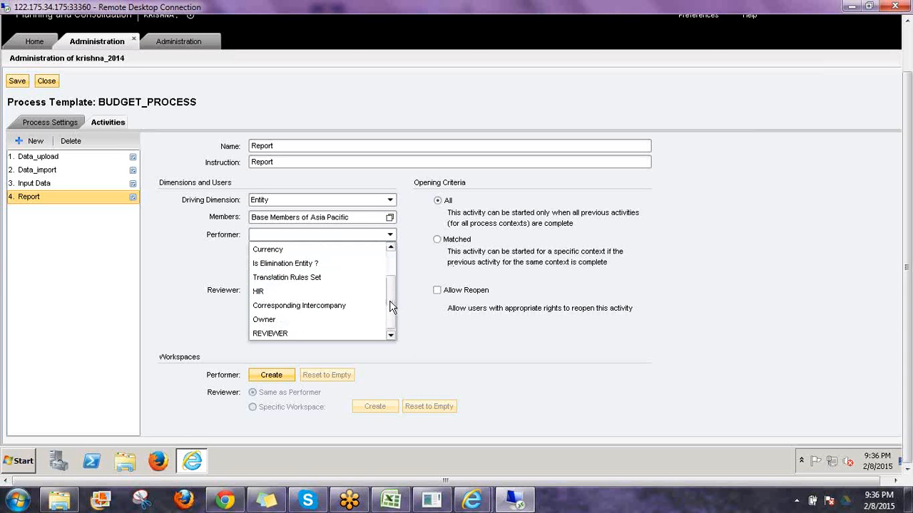
pyautogui.click(273, 321)
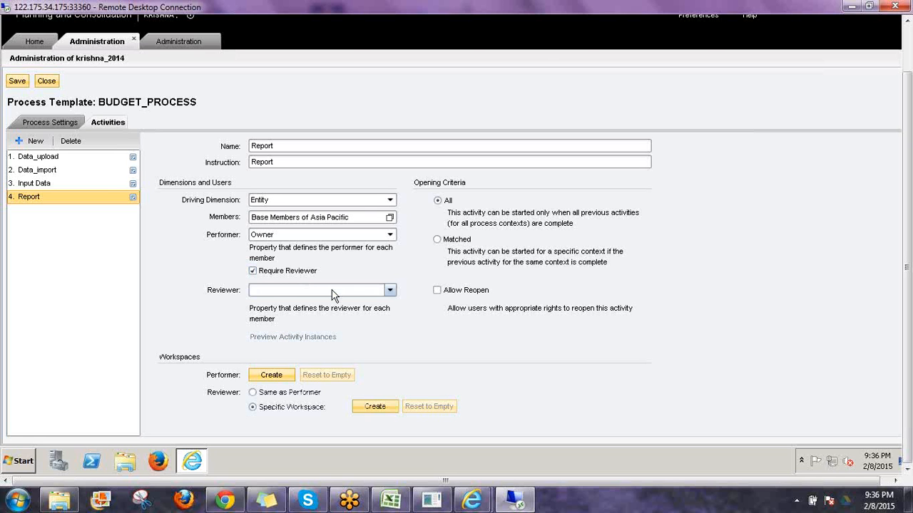
pyautogui.click(389, 290)
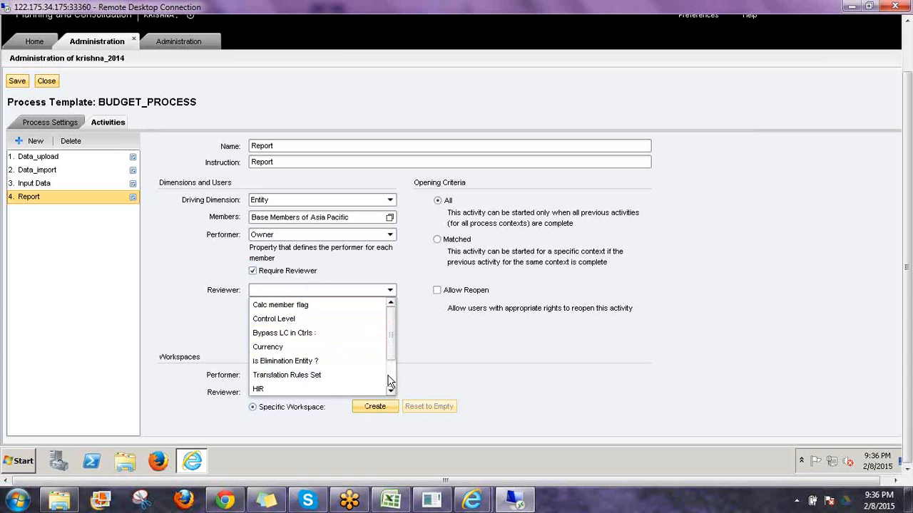
pyautogui.click(390, 392)
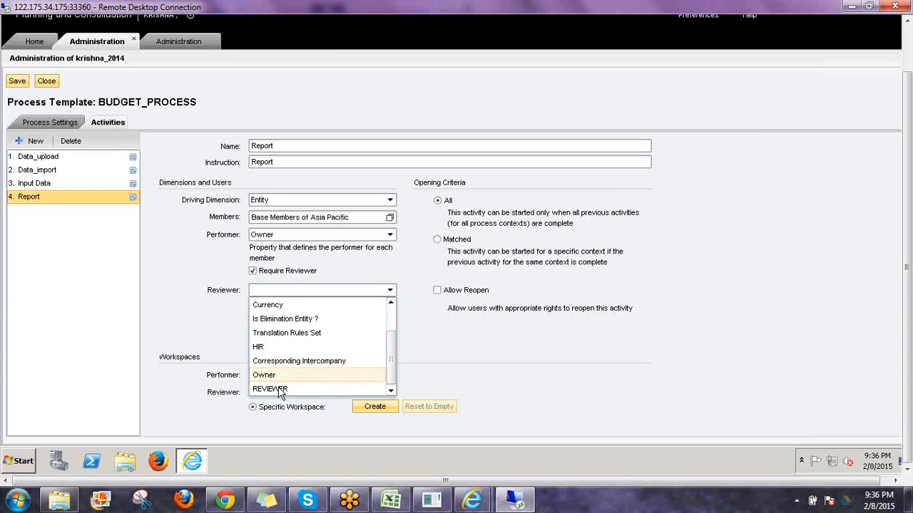
pyautogui.click(311, 389)
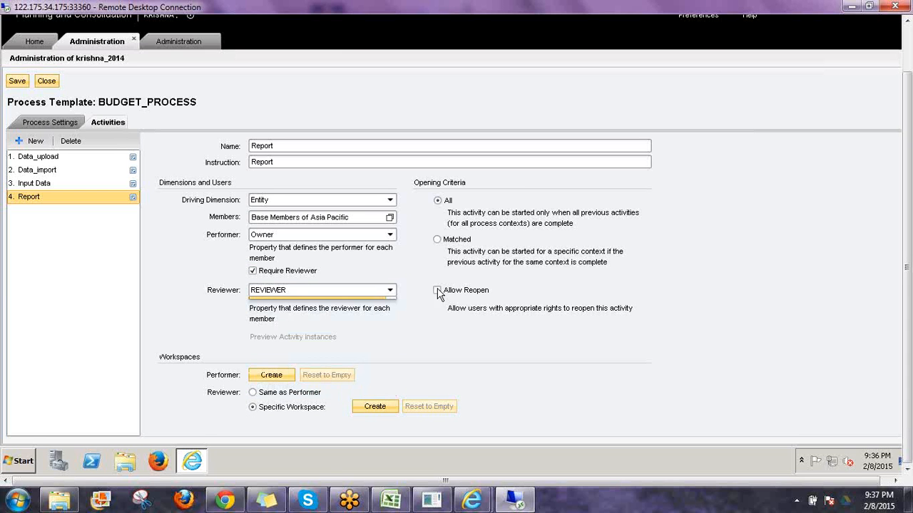
# Step: Allow the Report activity to be reopened and add a new hyperlink in its workspace
pyautogui.click(437, 290)
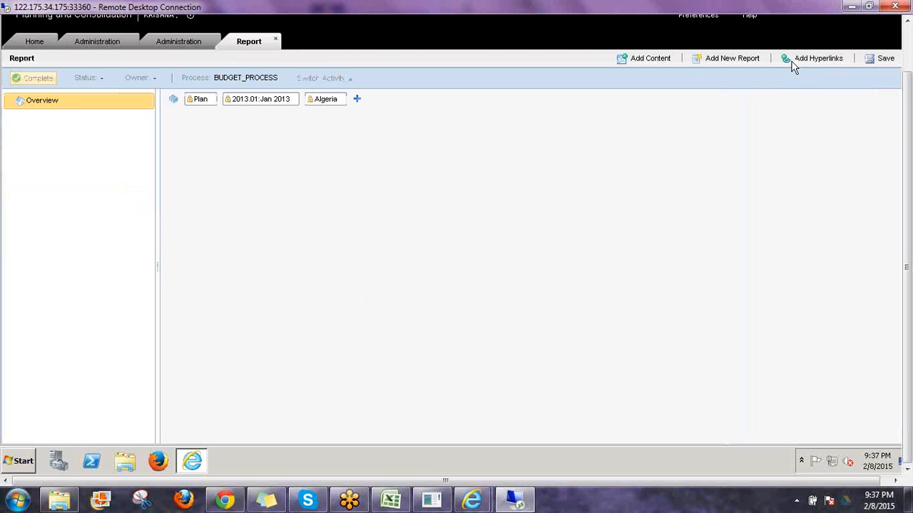
pyautogui.click(791, 61)
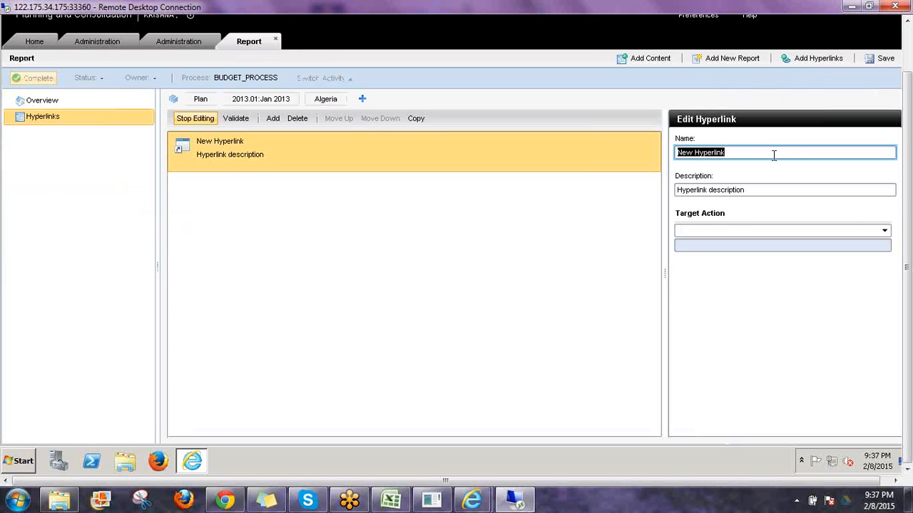
# Step: Enter Report as both the name and the description of the new hyperlink in the Report activity's workspace
pyautogui.write('Report')
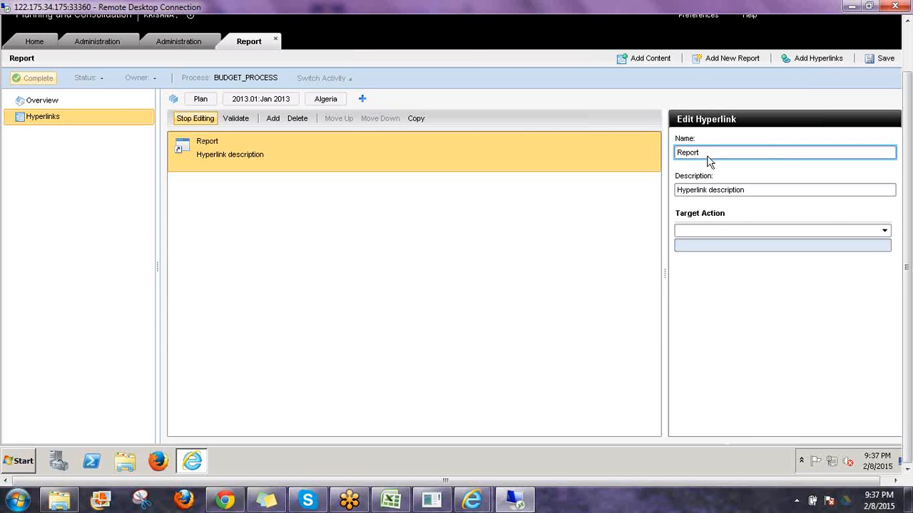
pyautogui.moveTo(706, 157); pyautogui.dragTo(677, 154)
pyautogui.hotkey('ctrl', 'c')
pyautogui.click(746, 189)
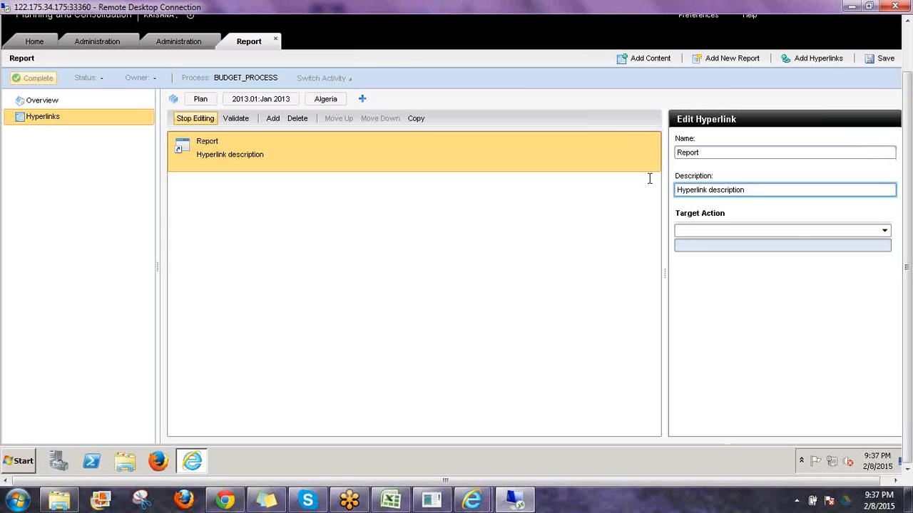
pyautogui.hotkey('ctrl', 'a')
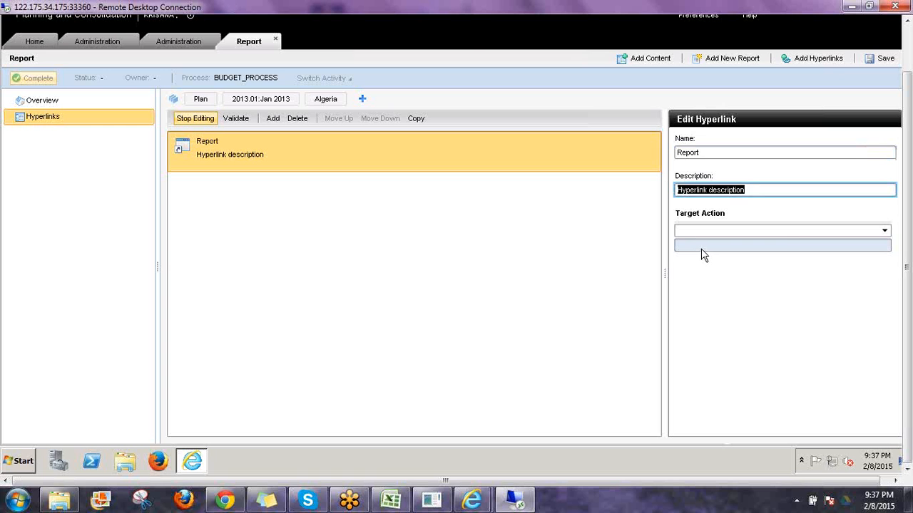
pyautogui.hotkey('ctrl', 'v')
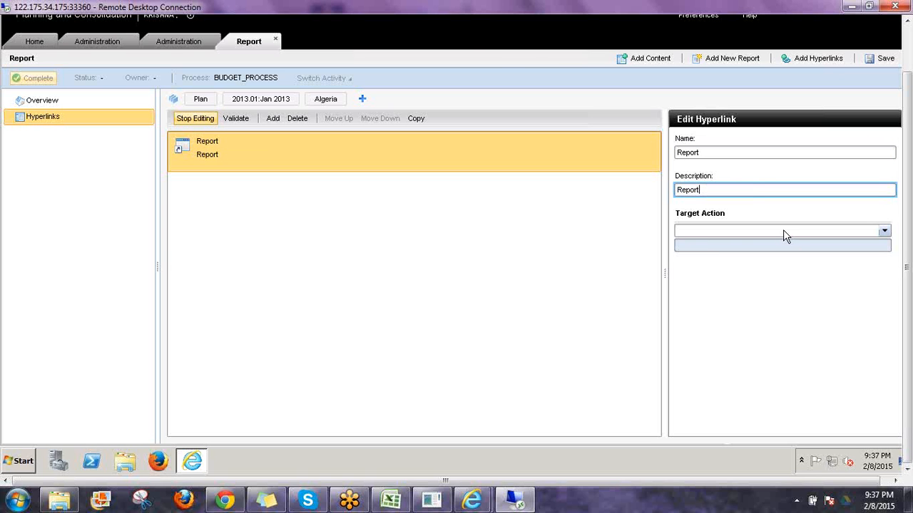
# Step: Set the Report hyperlink's target action to Microsoft Excel, Open specific report, using FLATFILE-DATA-VERIFICATION.xlsx from the Public folder
pyautogui.click(783, 231)
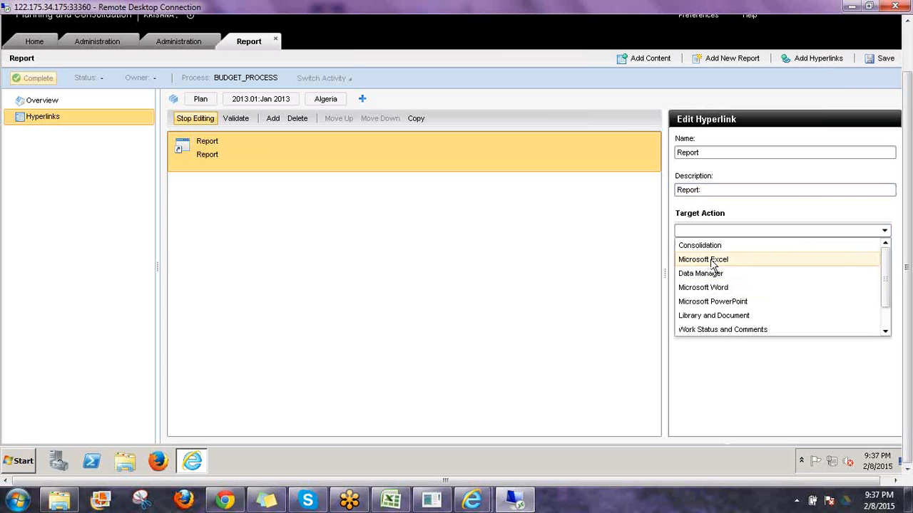
pyautogui.click(739, 265)
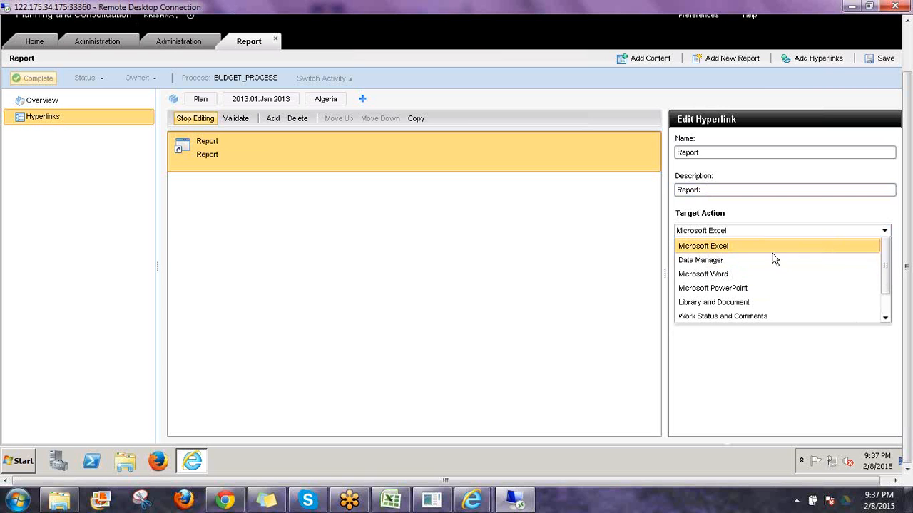
pyautogui.click(885, 247)
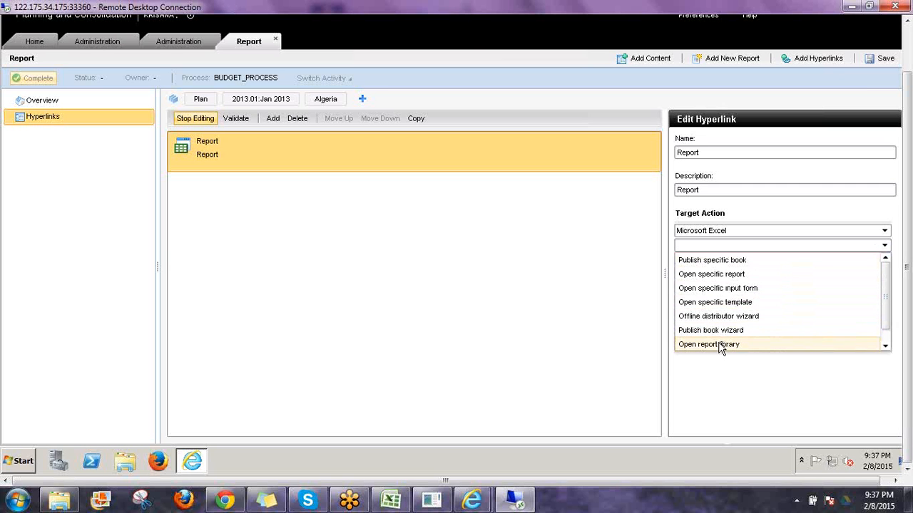
pyautogui.click(722, 276)
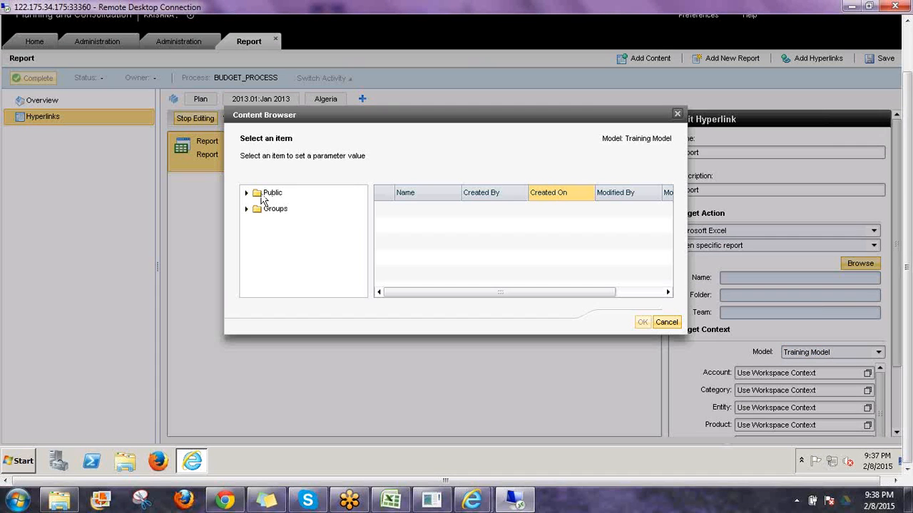
pyautogui.click(247, 194)
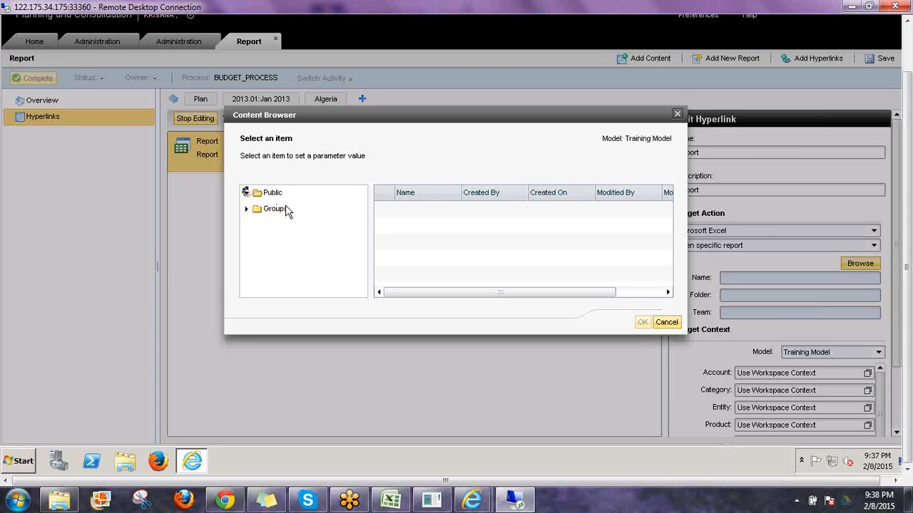
pyautogui.click(421, 210)
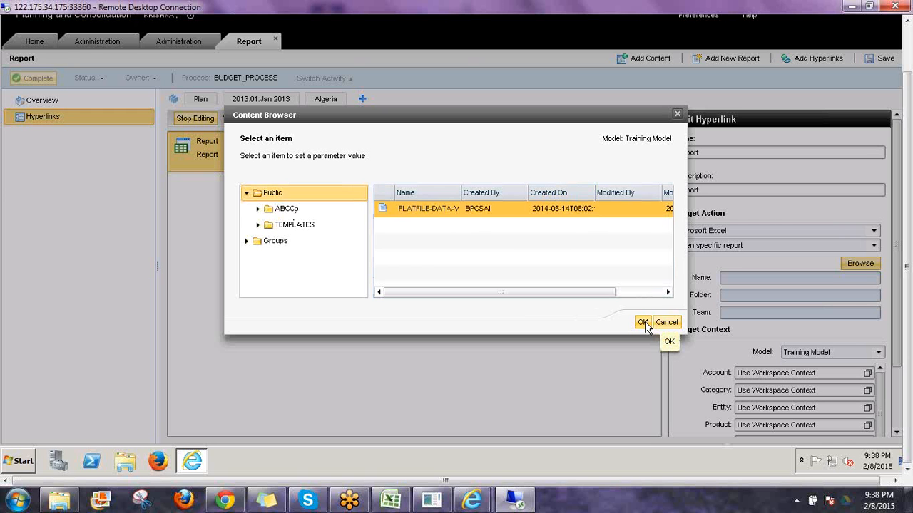
pyautogui.click(643, 323)
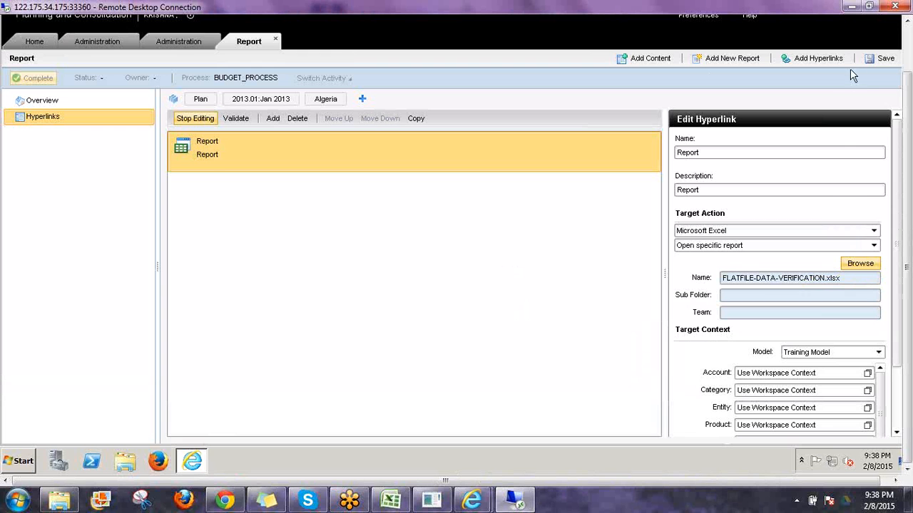
# Step: Save the Report activity's workspace, then validate the Report hyperlink and stop editing
pyautogui.click(878, 61)
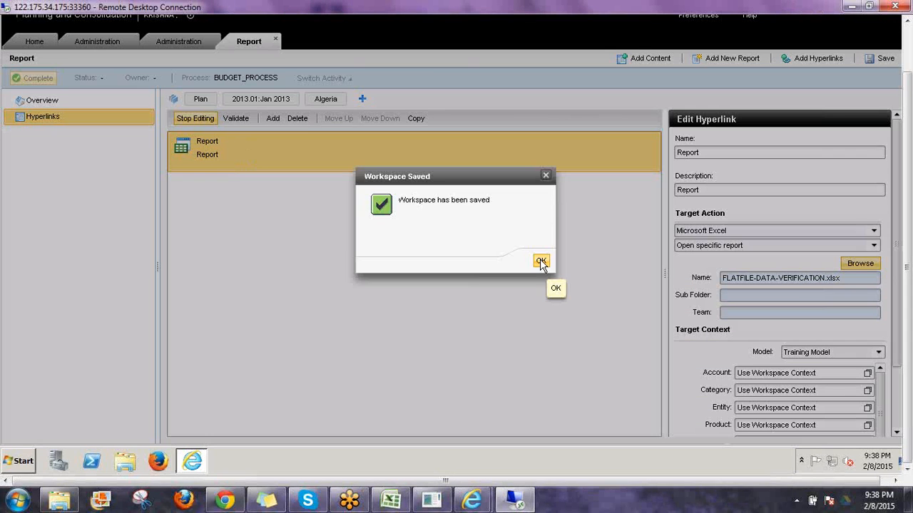
pyautogui.click(541, 262)
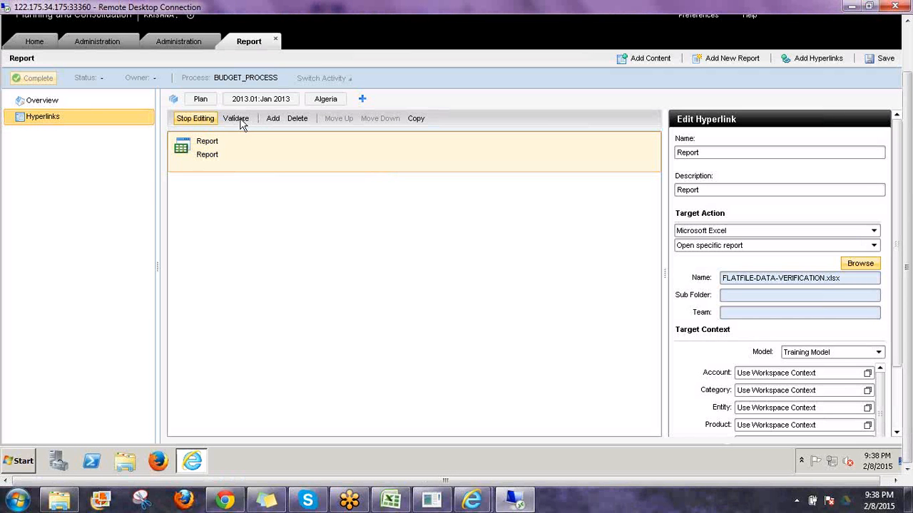
pyautogui.click(241, 122)
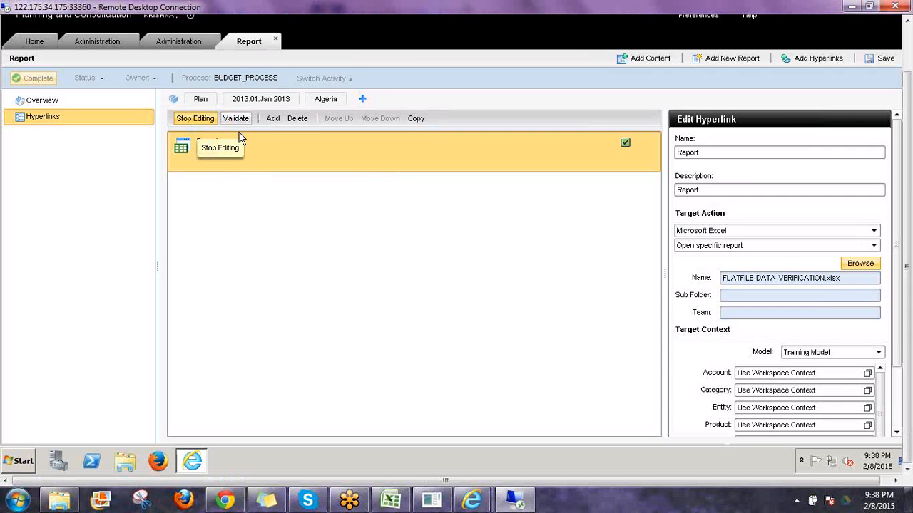
pyautogui.click(193, 122)
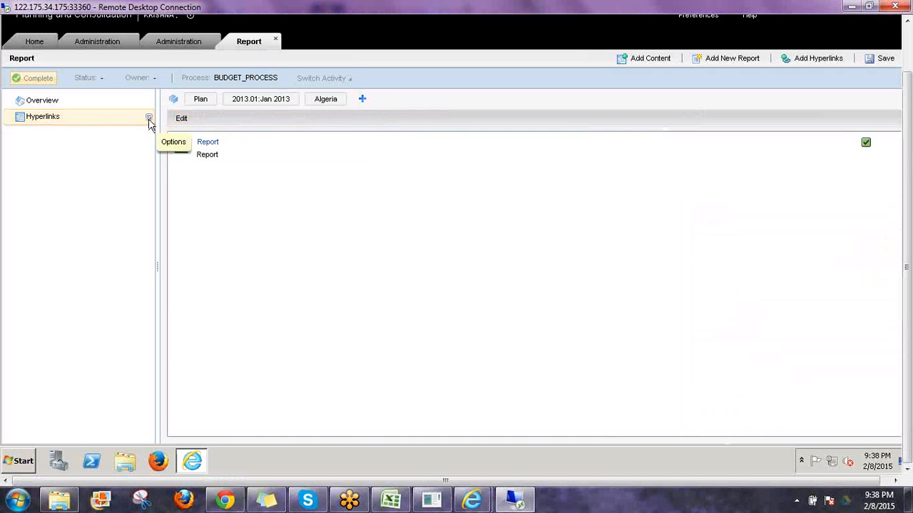
# Step: Rename the workspace's Hyperlinks page as Report, then save and close the workspace
pyautogui.click(149, 119)
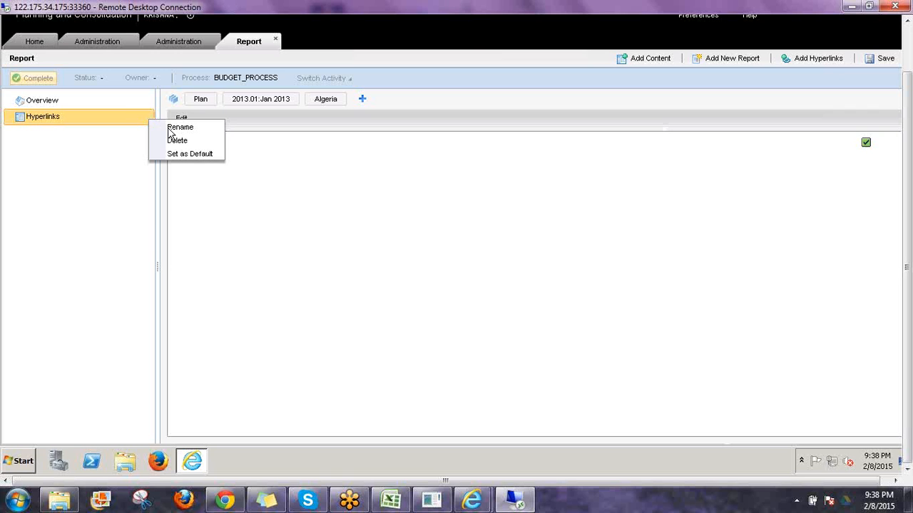
pyautogui.click(175, 128)
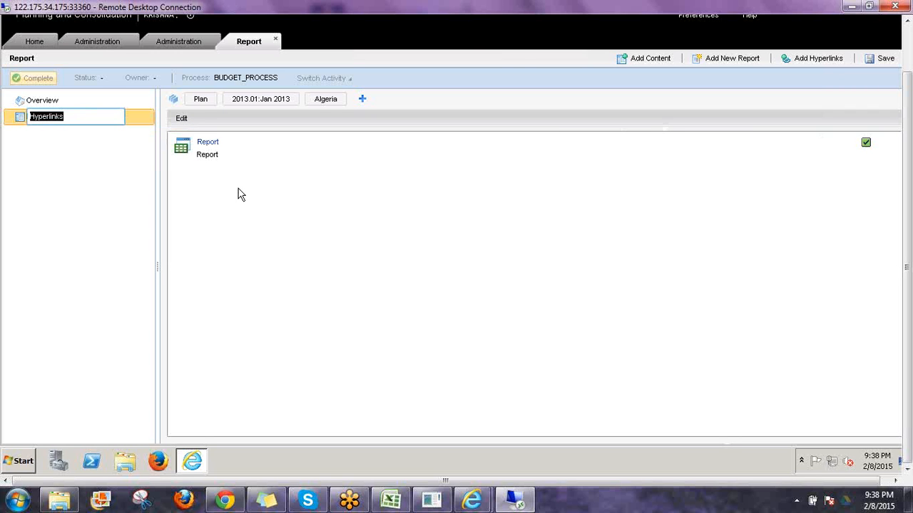
pyautogui.write('Report')
pyautogui.click(880, 62)
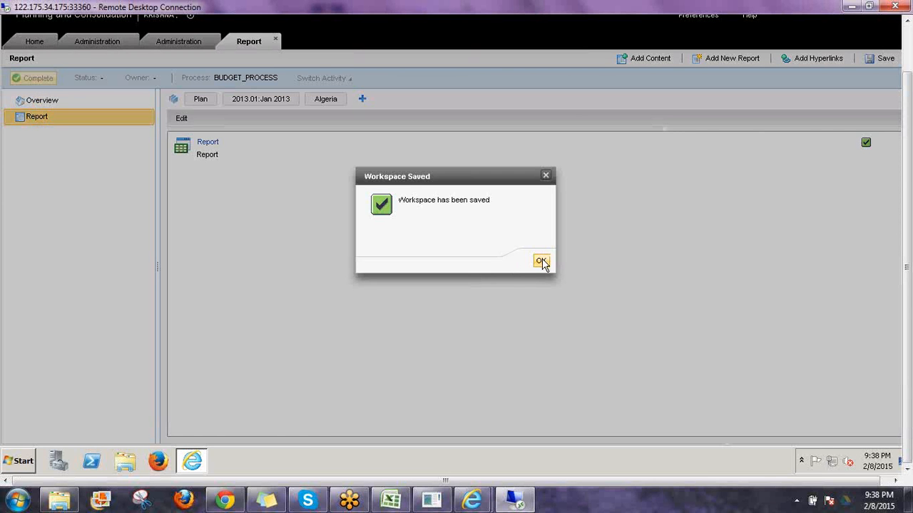
pyautogui.click(541, 262)
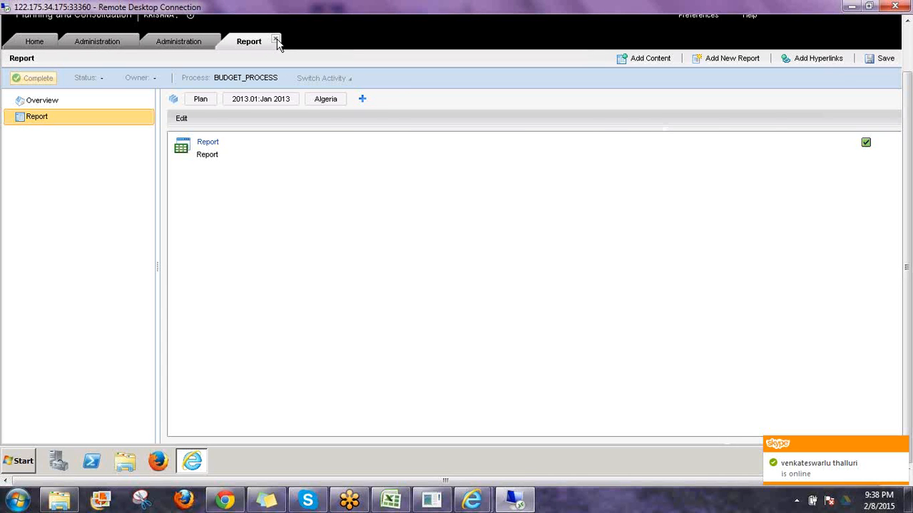
pyautogui.click(275, 39)
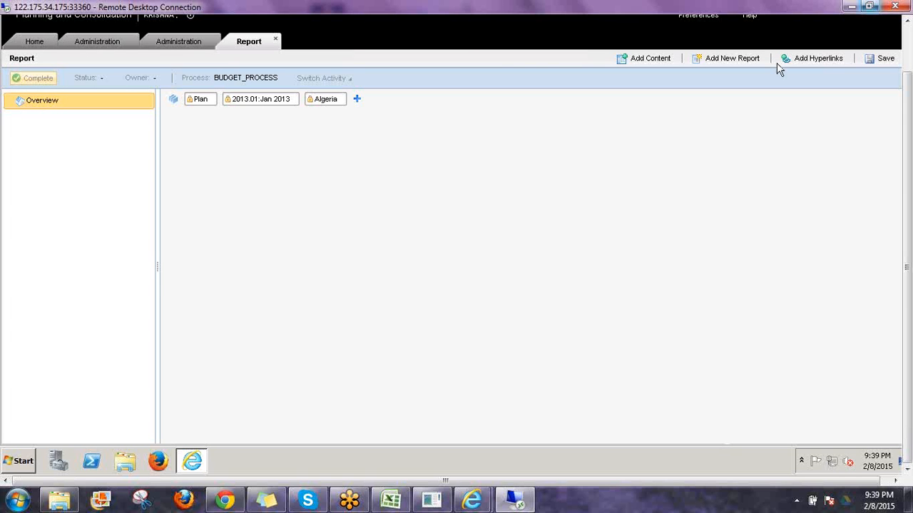
# Step: Add a hyperlink named Workststaus with the description ststaus in the Report activity's empty workspace
pyautogui.click(810, 60)
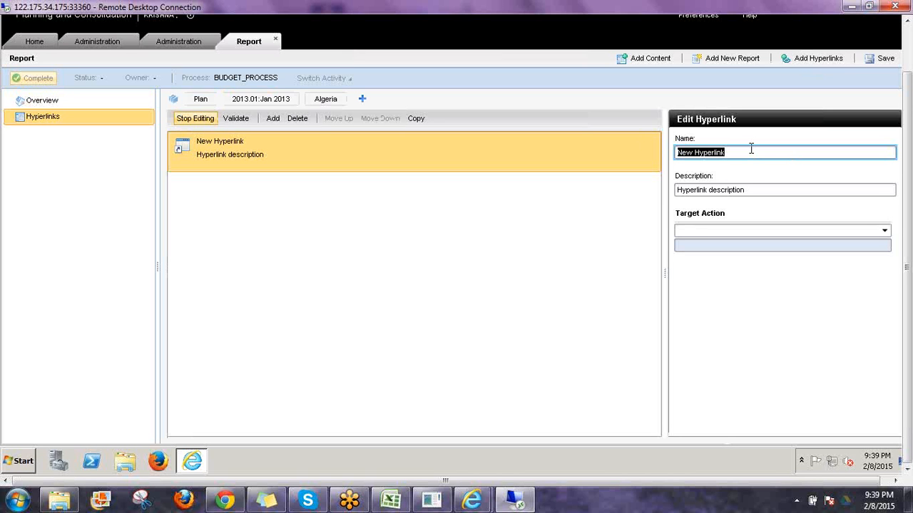
pyautogui.write('Work')
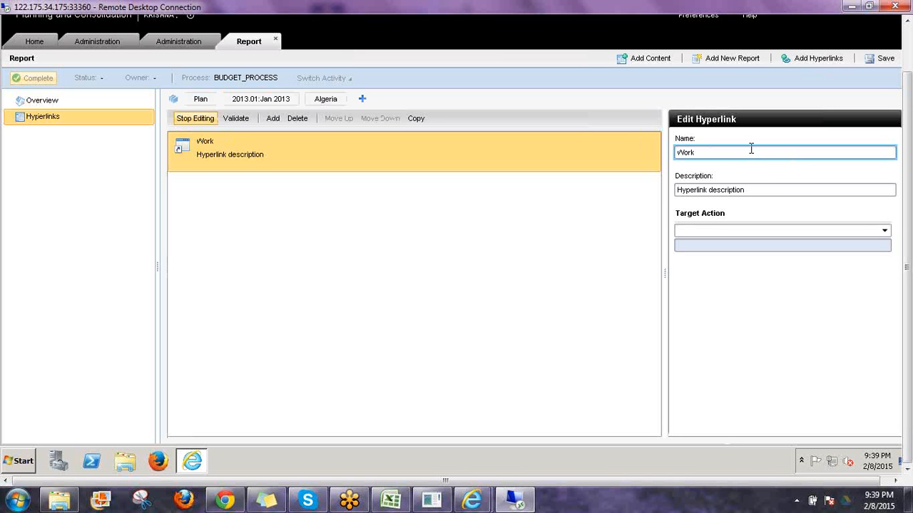
pyautogui.write('ststaus')
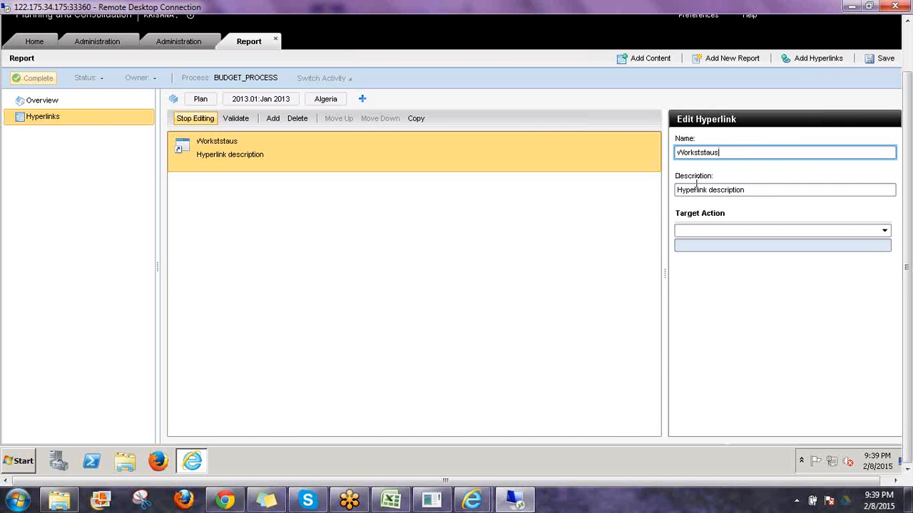
pyautogui.doubleClick(716, 153)
pyautogui.hotkey('shift', 'Right')
pyautogui.hotkey('shift', 'Right')
pyautogui.hotkey('shift', 'Right')
pyautogui.hotkey('shift', 'Right')
pyautogui.hotkey('ctrl', 'c')
pyautogui.click(750, 190)
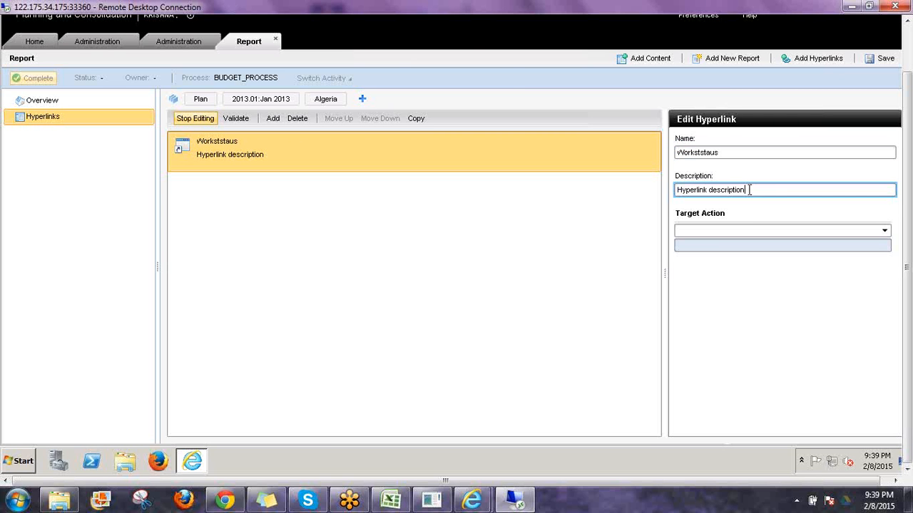
pyautogui.hotkey('shift', 'Home')
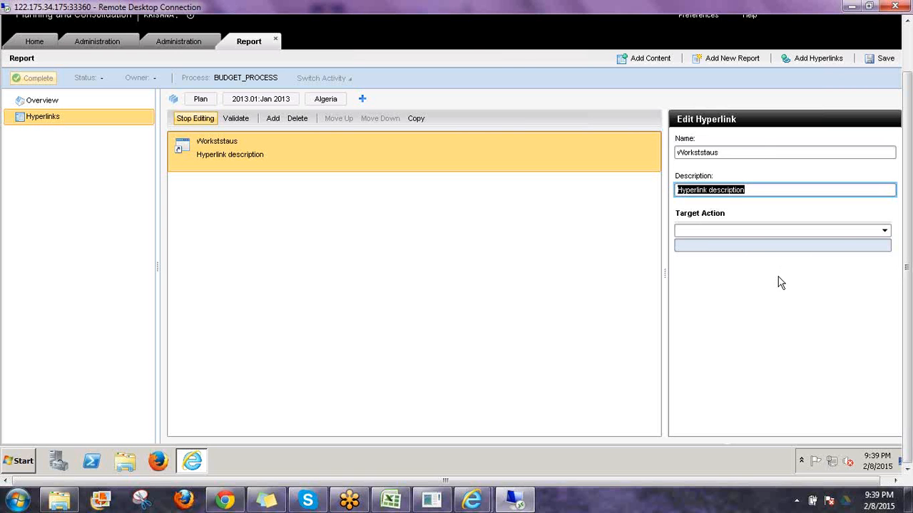
pyautogui.hotkey('ctrl', 'v')
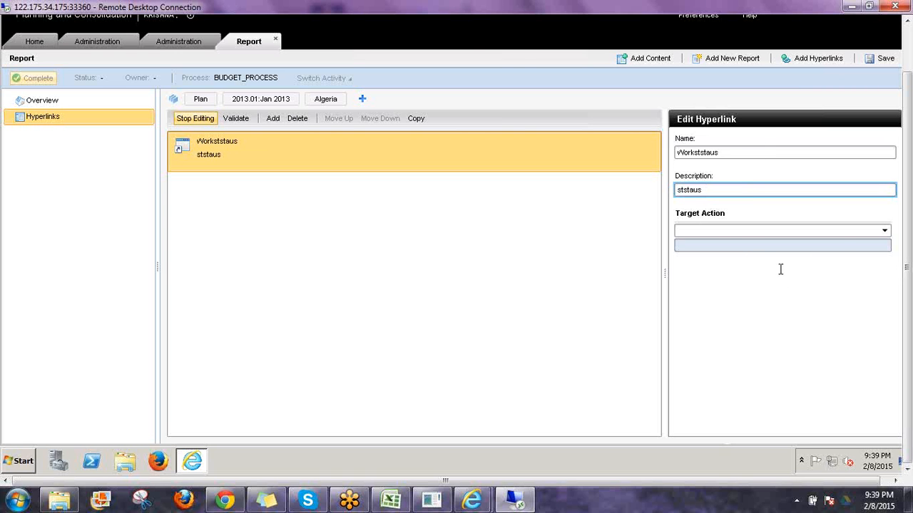
# Step: Set the Workststaus hyperlink's target action to Work Status and Comments with the Set work status option
pyautogui.click(739, 238)
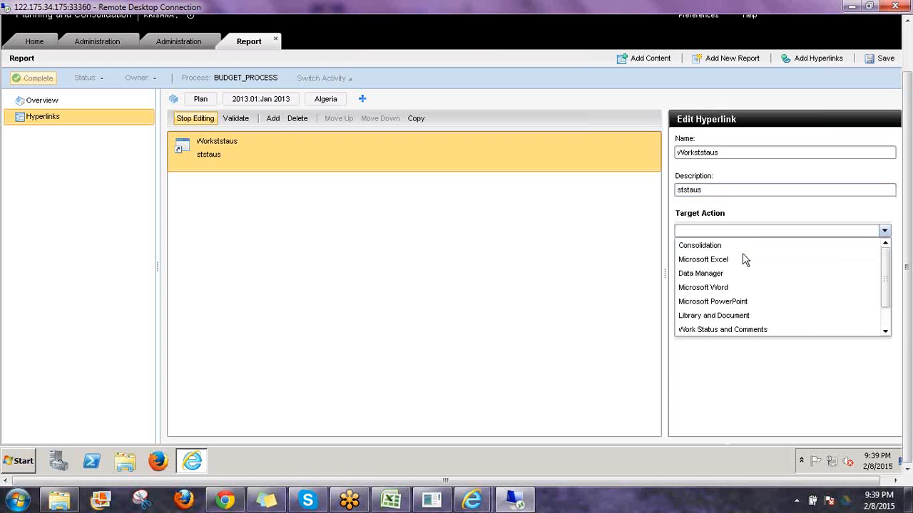
pyautogui.click(803, 327)
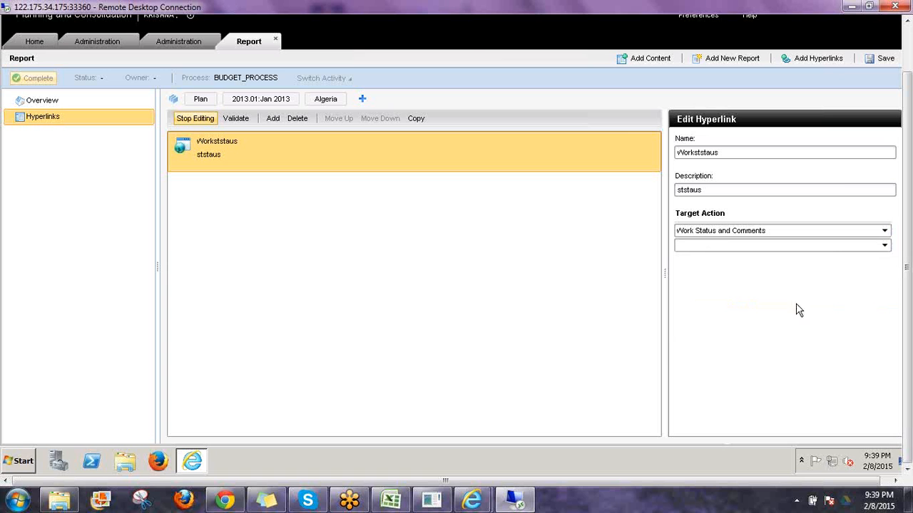
pyautogui.click(884, 246)
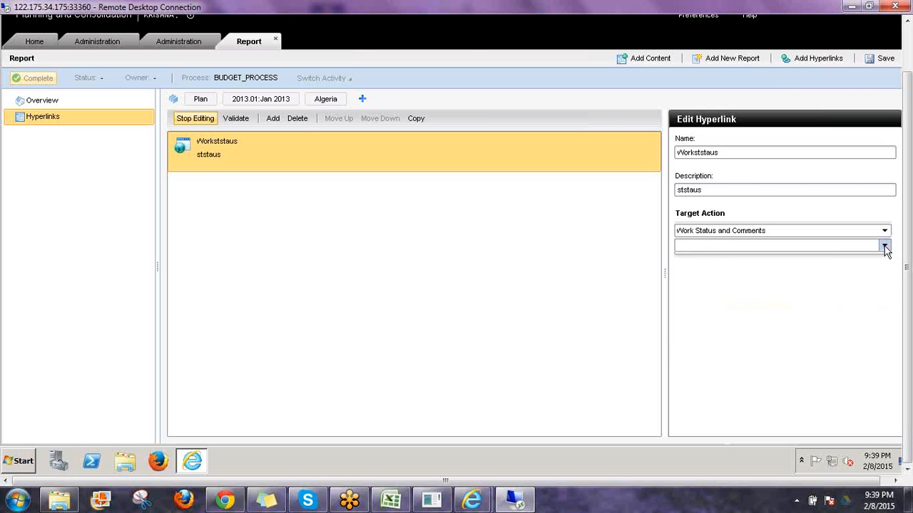
pyautogui.click(874, 266)
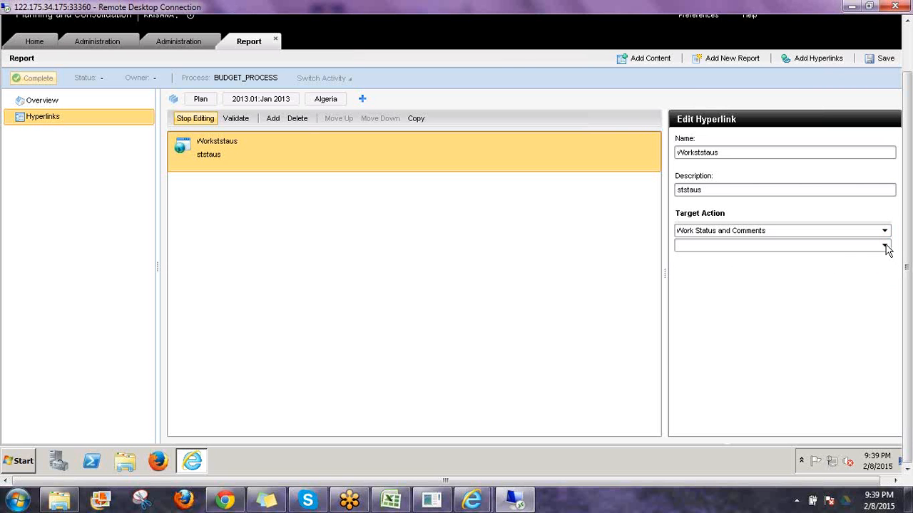
pyautogui.click(884, 246)
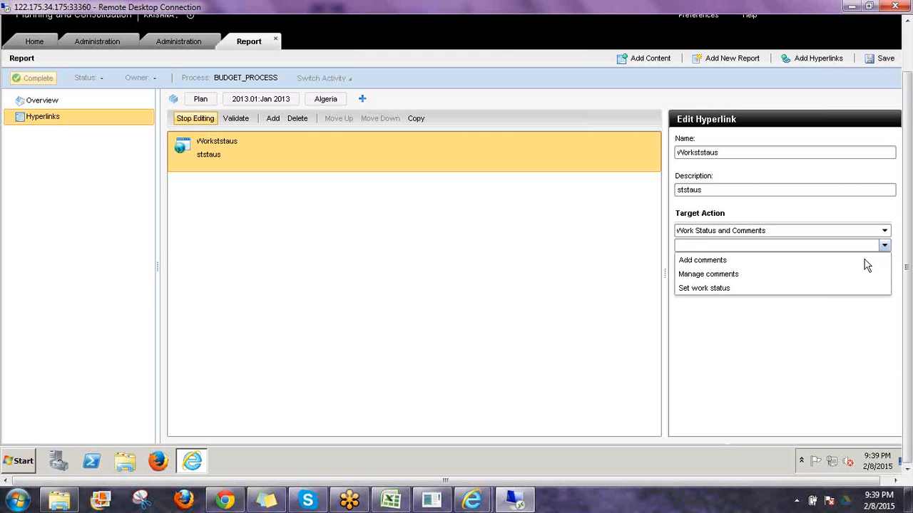
pyautogui.click(710, 289)
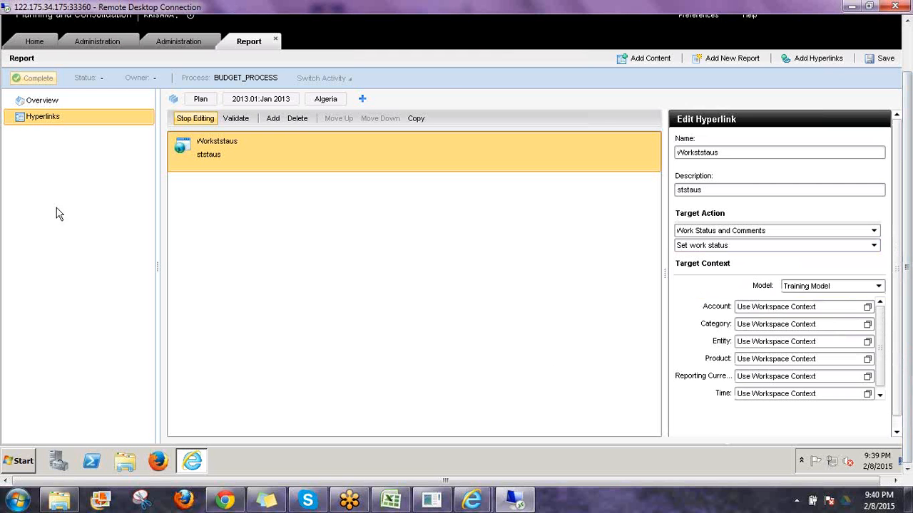
# Step: Validate the Workststaus hyperlink, then rename its Hyperlinks page as Work status and save the workspace
pyautogui.click(241, 120)
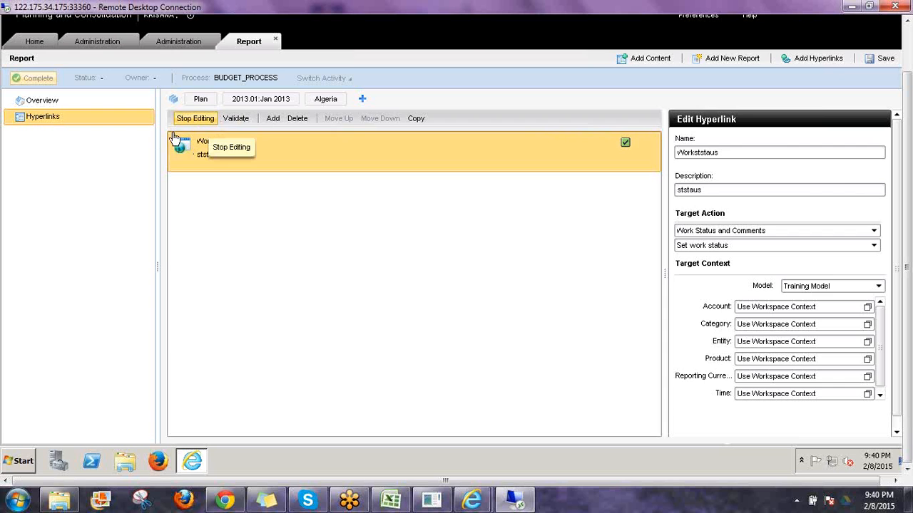
pyautogui.click(195, 120)
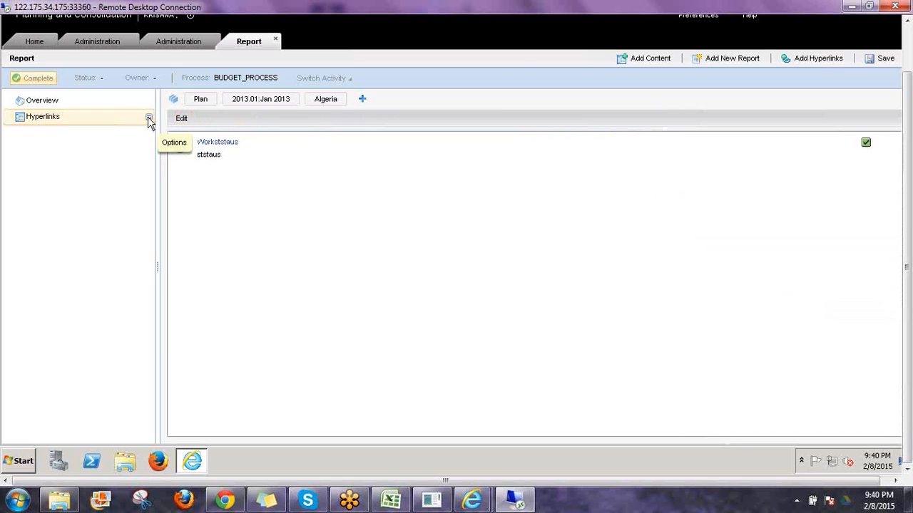
pyautogui.click(148, 119)
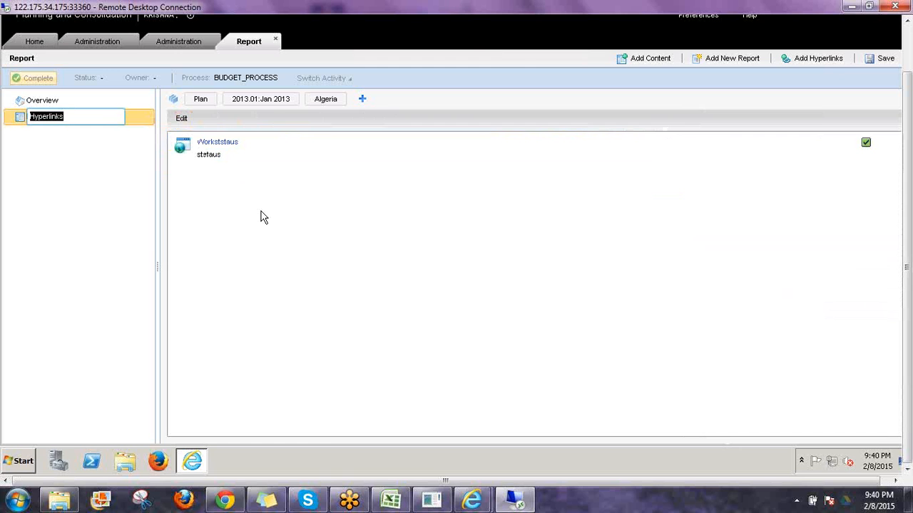
pyautogui.write('Work status')
pyautogui.click(882, 59)
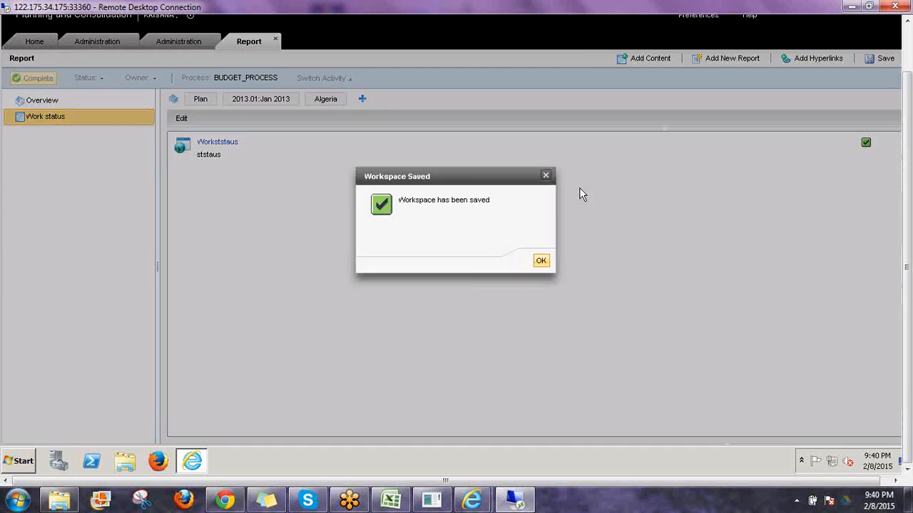
pyautogui.click(541, 261)
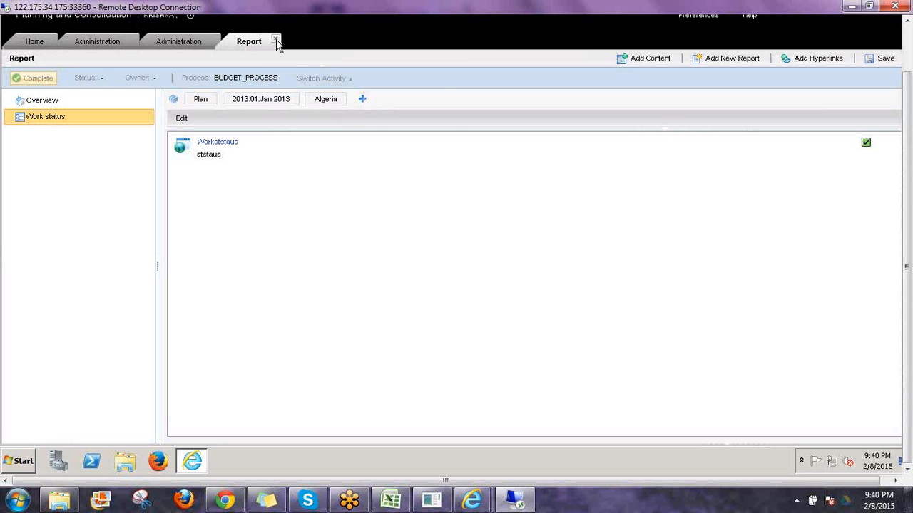
# Step: Close the Report workspace, and save and close the BUDGET_PROCESS process template
pyautogui.click(277, 40)
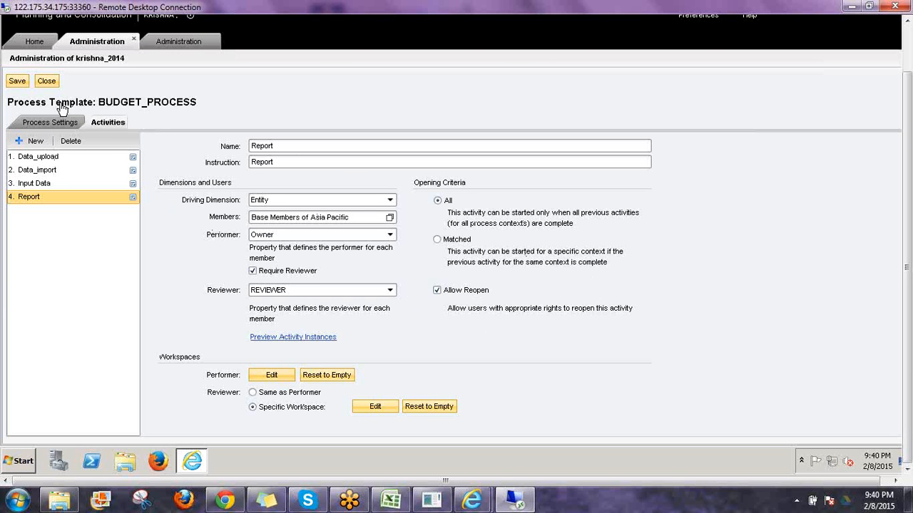
pyautogui.click(19, 82)
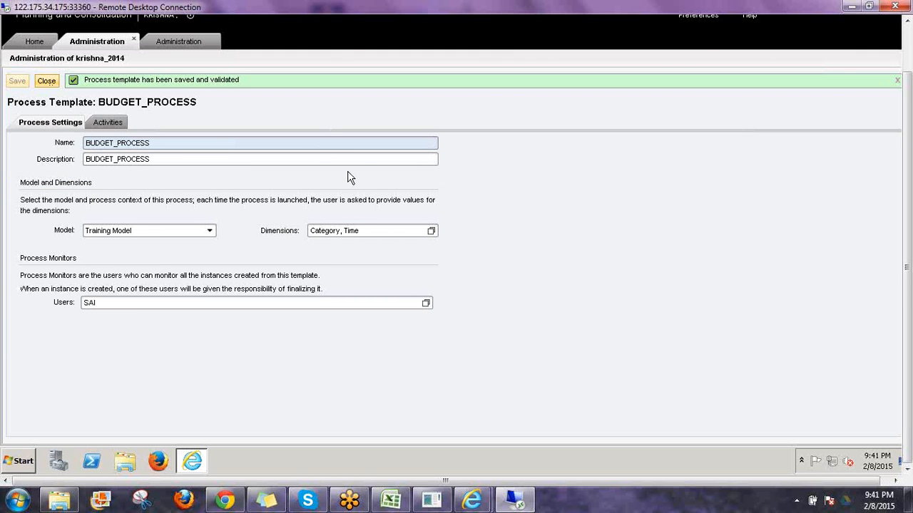
pyautogui.click(46, 80)
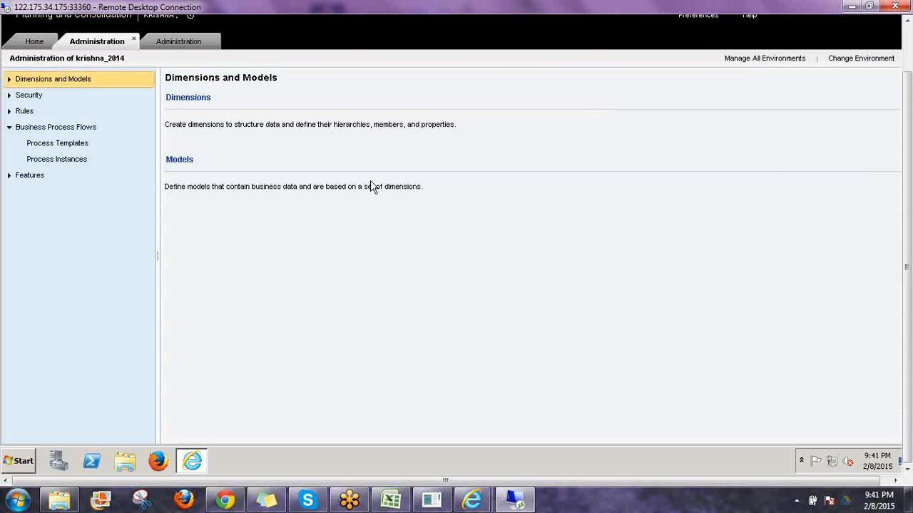
# Step: Refresh the process templates list and review the settings and activities of BUDGET_PROCESS
pyautogui.click(91, 147)
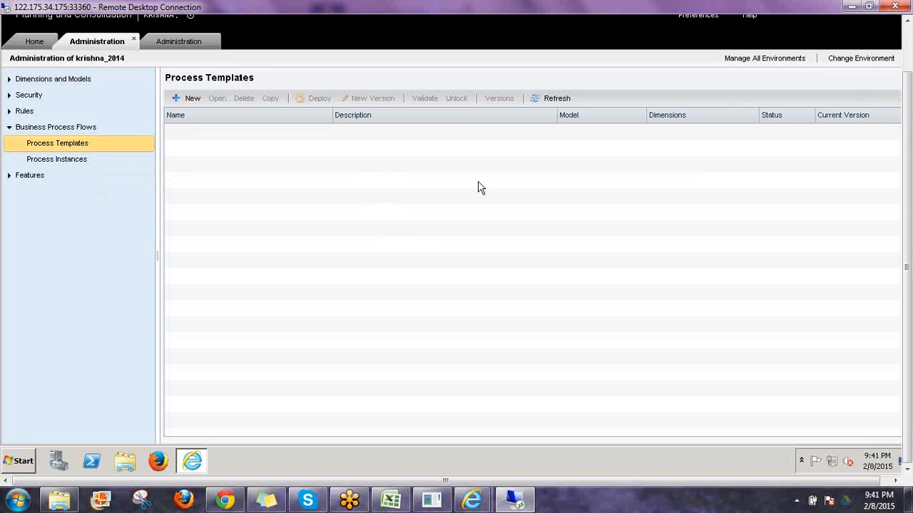
pyautogui.click(548, 100)
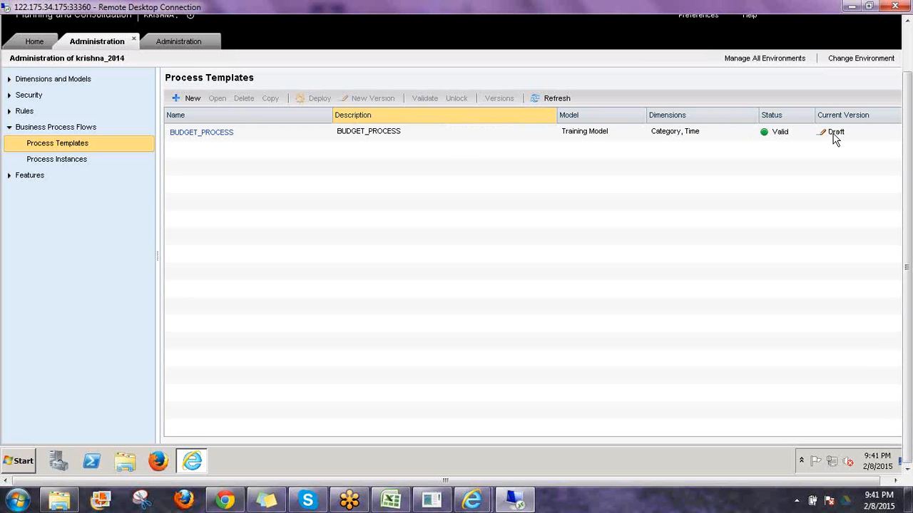
pyautogui.click(833, 138)
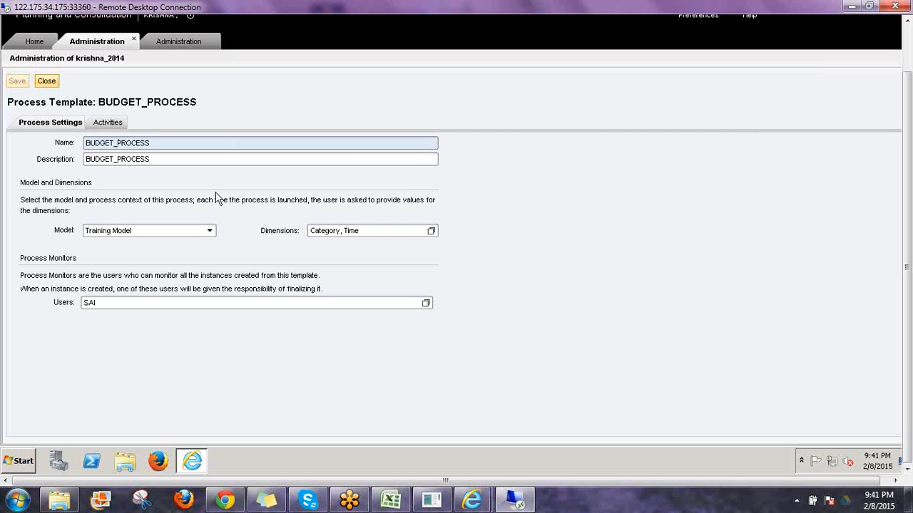
pyautogui.click(108, 123)
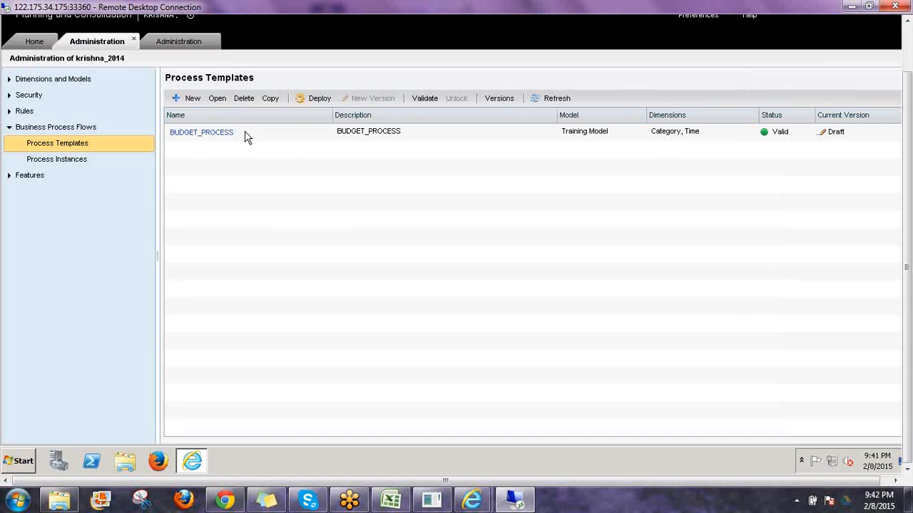
# Step: Deploy the draft version of the BUDGET_PROCESS template
pyautogui.click(278, 135)
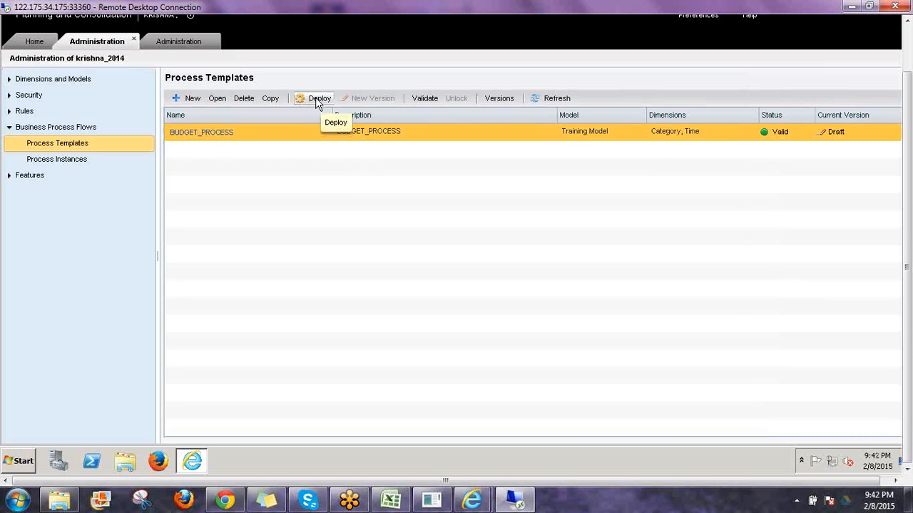
pyautogui.click(318, 103)
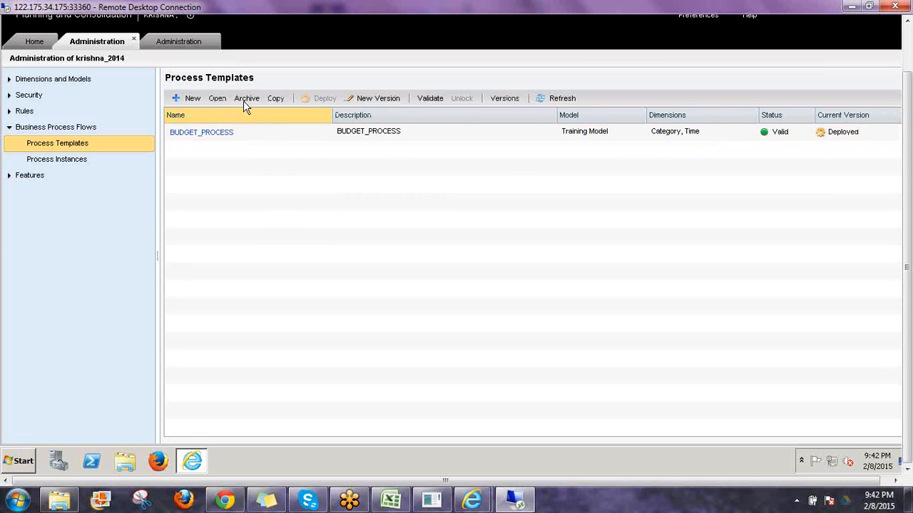
pyautogui.click(214, 135)
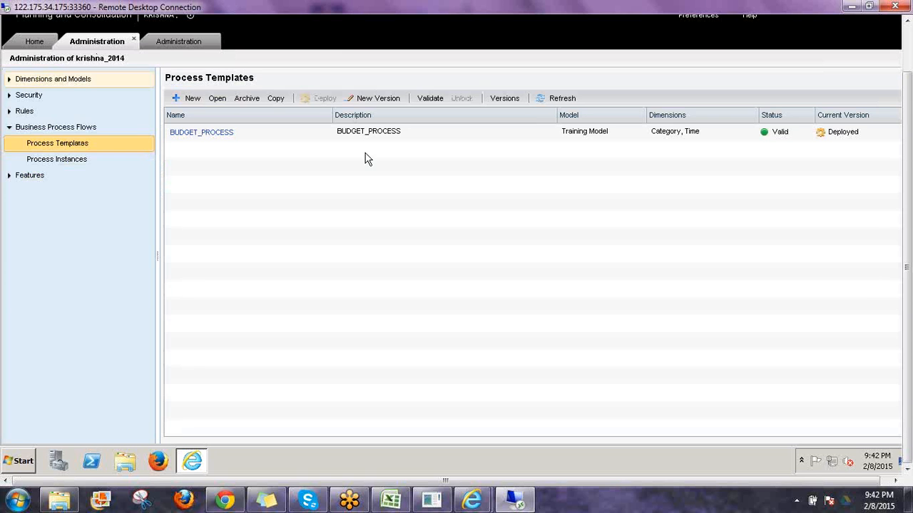
pyautogui.click(839, 136)
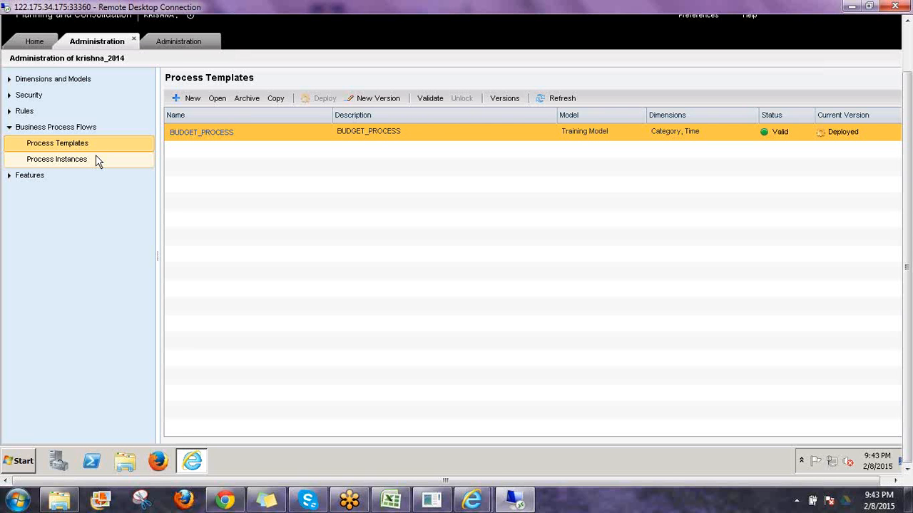
# Step: Open the list of process instances for the business process flows
pyautogui.click(95, 157)
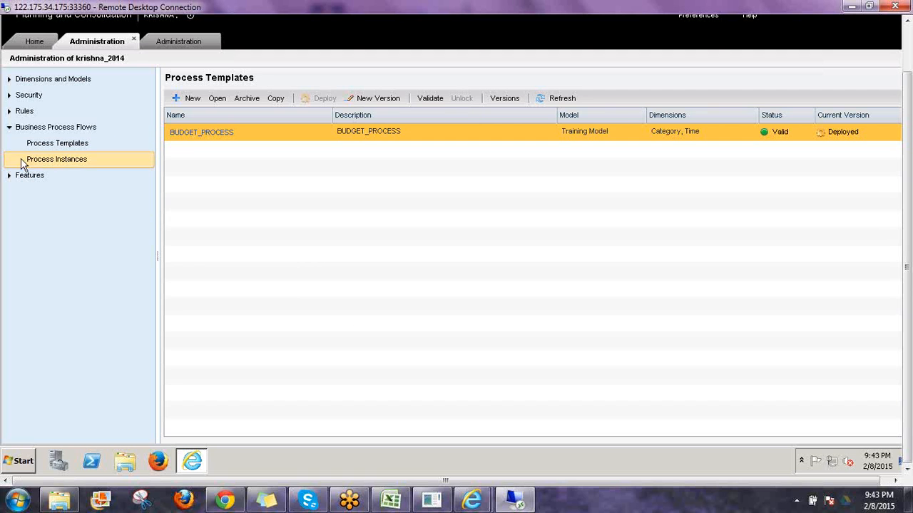
pyautogui.click(71, 161)
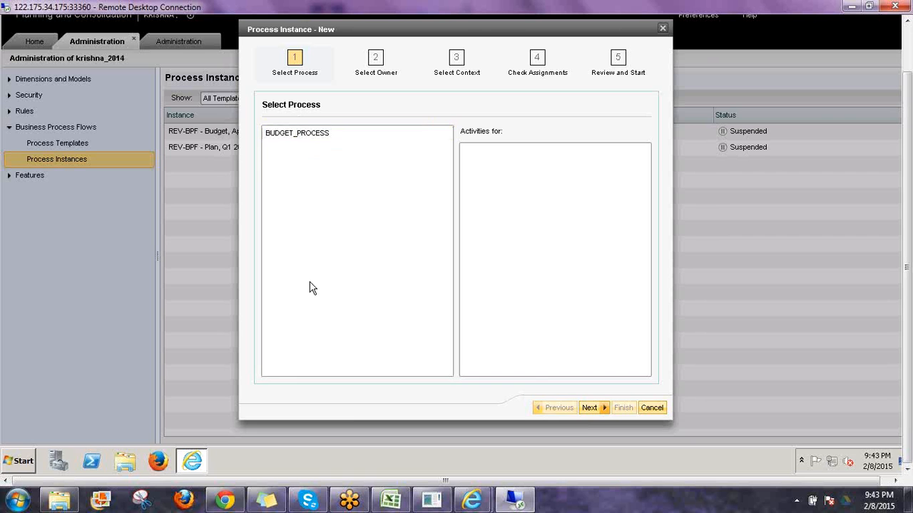
pyautogui.click(290, 135)
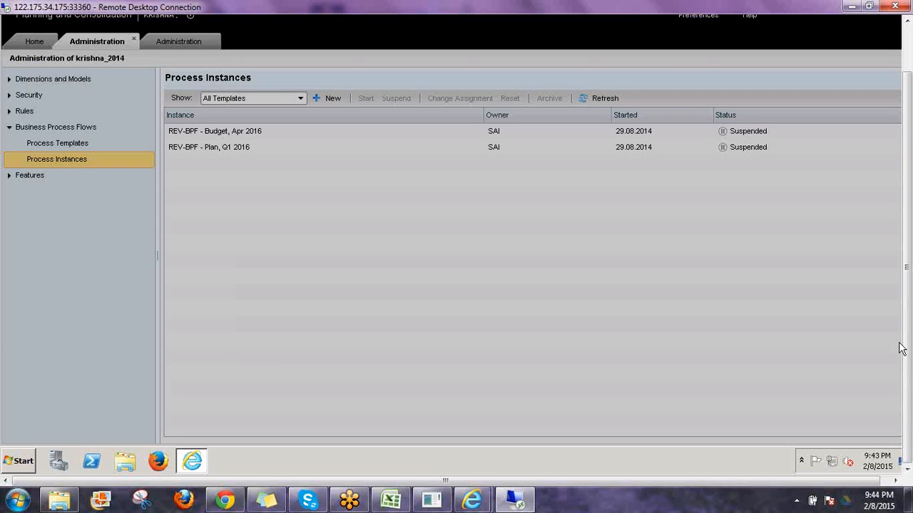
pyautogui.moveTo(909, 342); pyautogui.dragTo(908, 289)
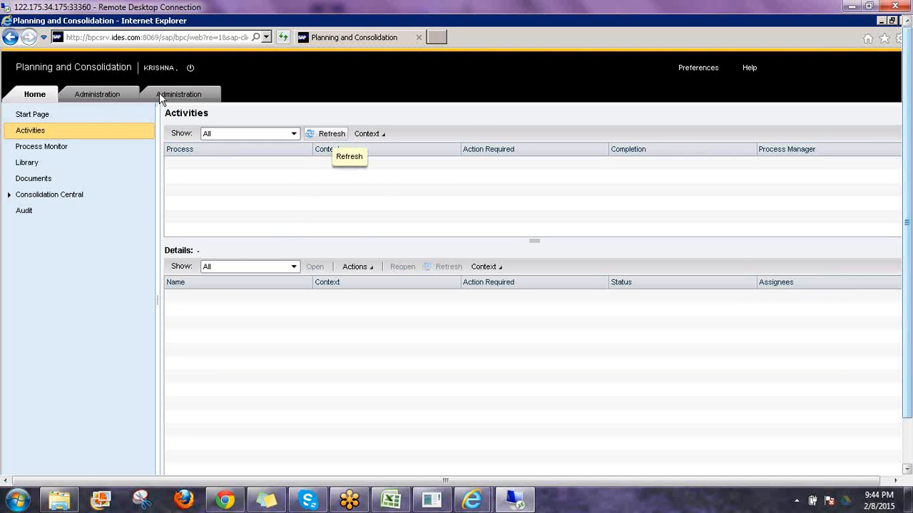
pyautogui.click(114, 95)
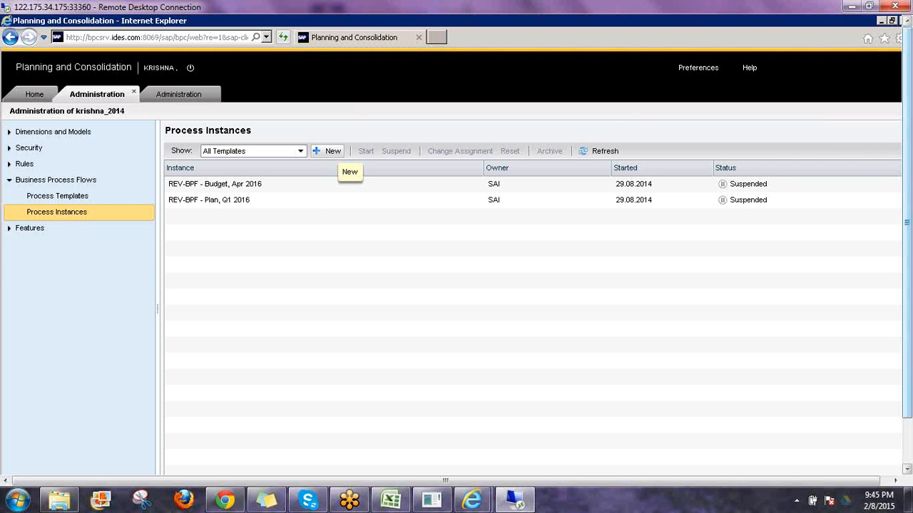
# Step: Begin a new process instance with BUDGET_PROCESS as its process and continue to the owner selection
pyautogui.click(330, 150)
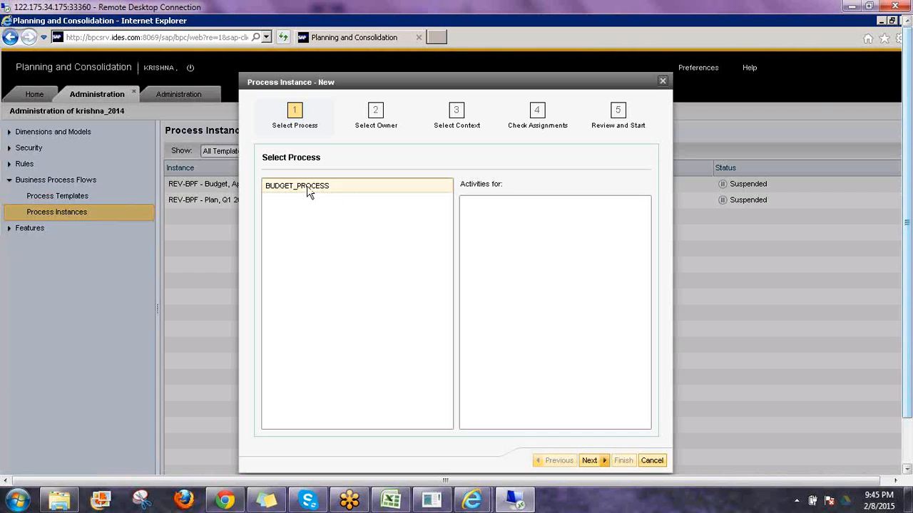
pyautogui.click(306, 187)
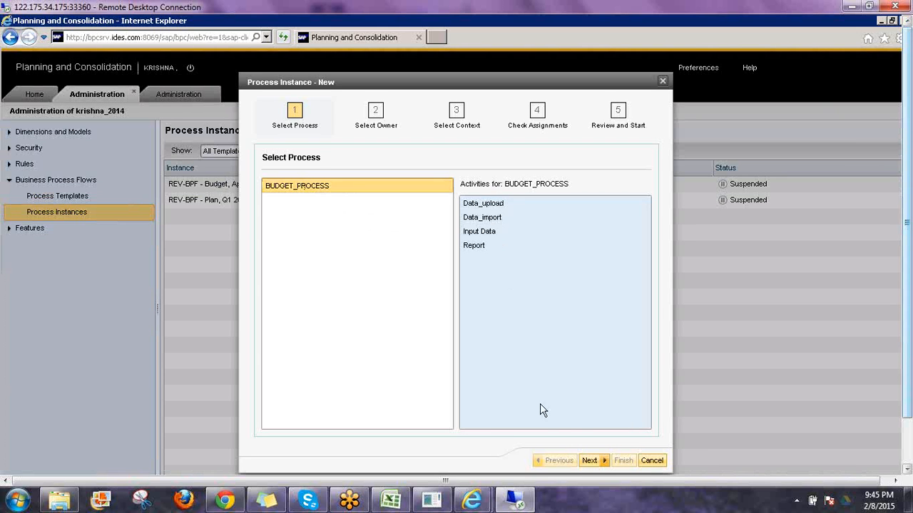
pyautogui.click(589, 464)
# Step: Assign the only available user as the owner of the new process instance
pyautogui.click(909, 366)
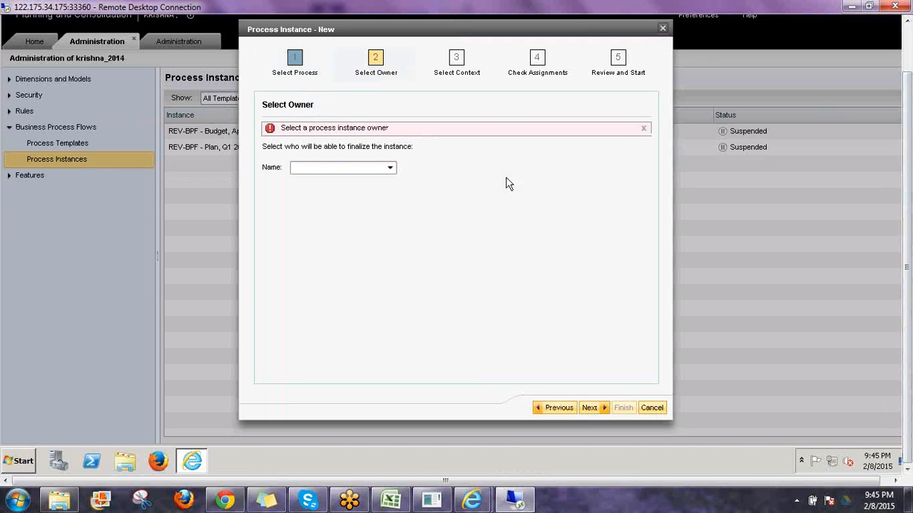
pyautogui.click(389, 167)
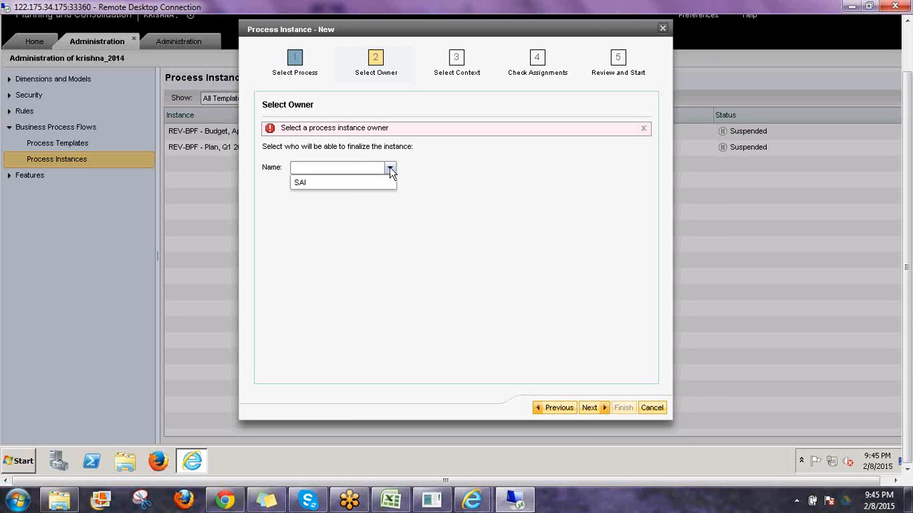
pyautogui.click(391, 166)
pyautogui.click(390, 168)
pyautogui.click(338, 183)
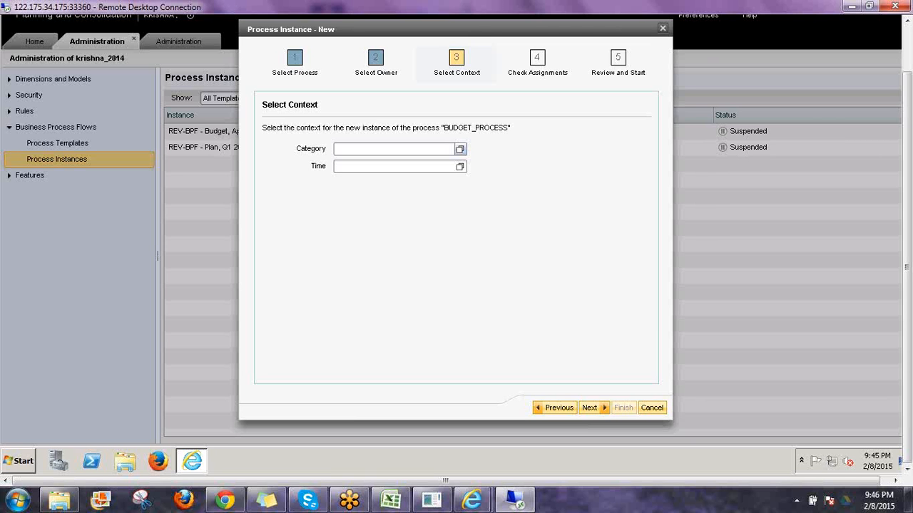
# Step: Set the instance context to category Plan and time Jan 2015, and continue to the assignment check
pyautogui.click(452, 167)
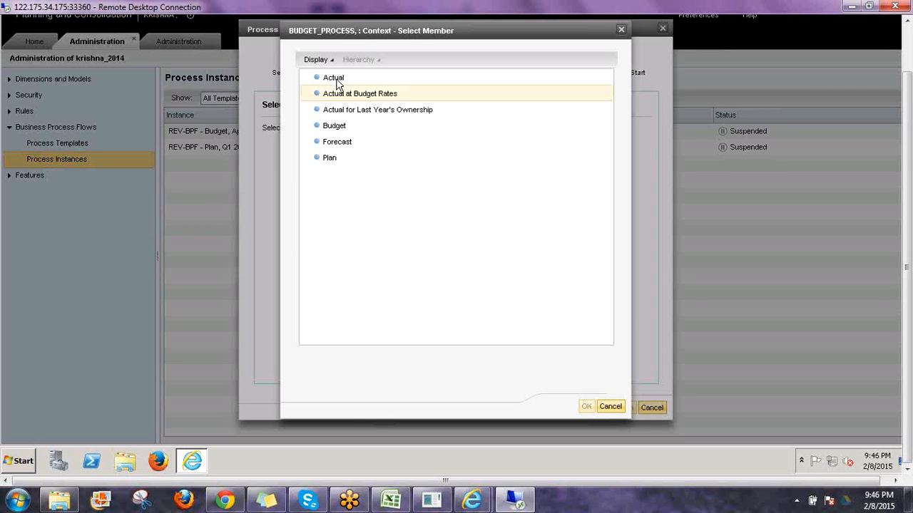
pyautogui.click(335, 78)
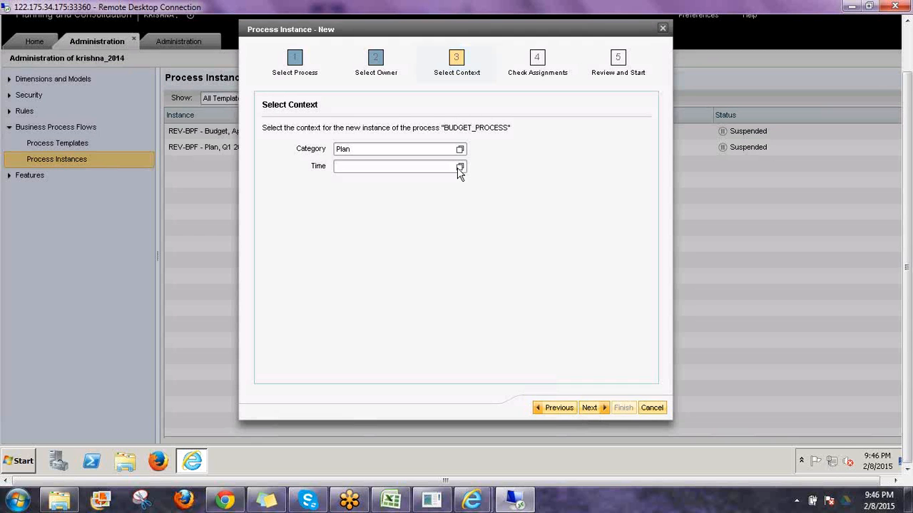
pyautogui.click(457, 168)
pyautogui.click(460, 166)
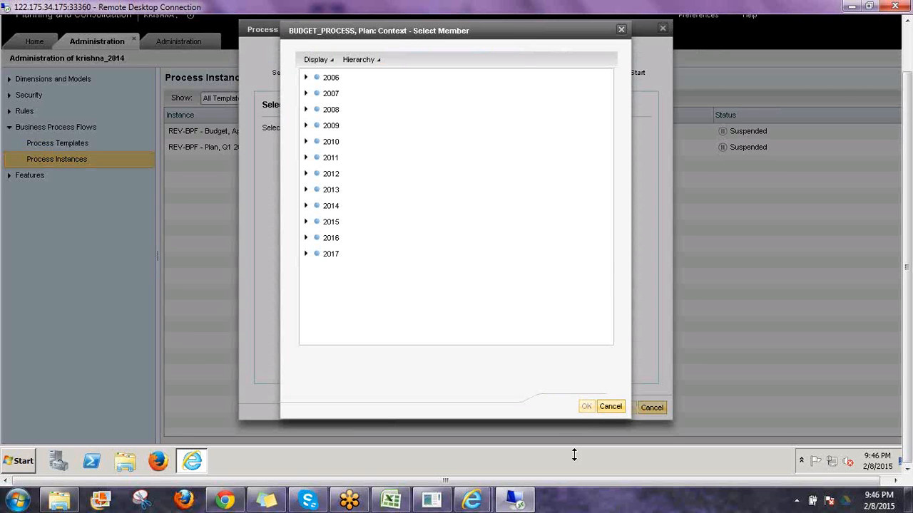
pyautogui.click(307, 223)
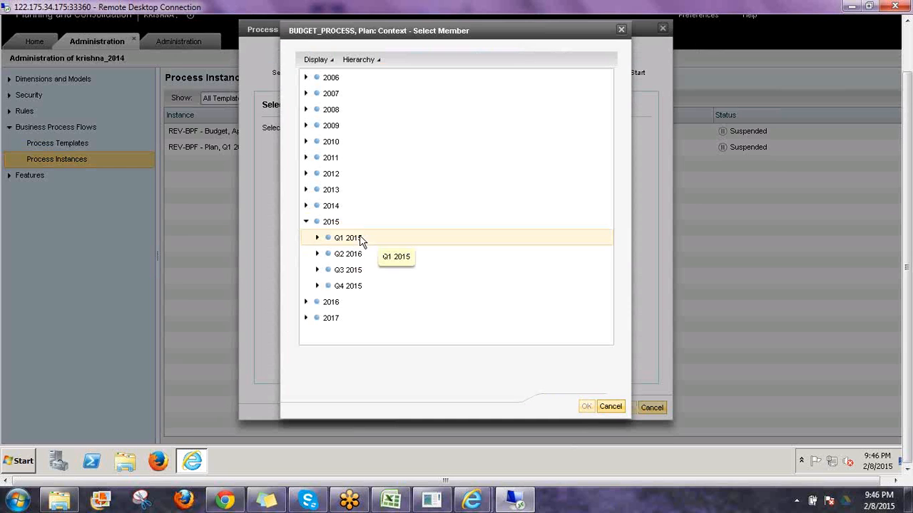
pyautogui.click(317, 238)
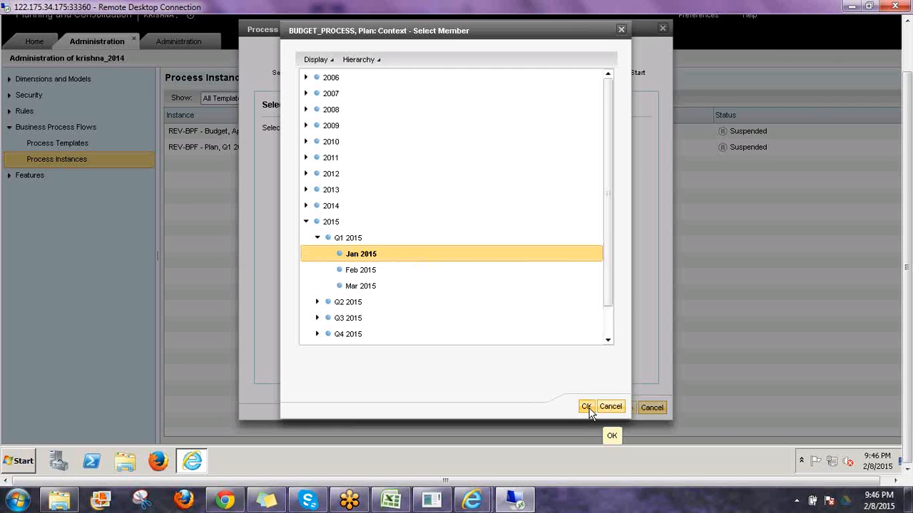
pyautogui.click(587, 407)
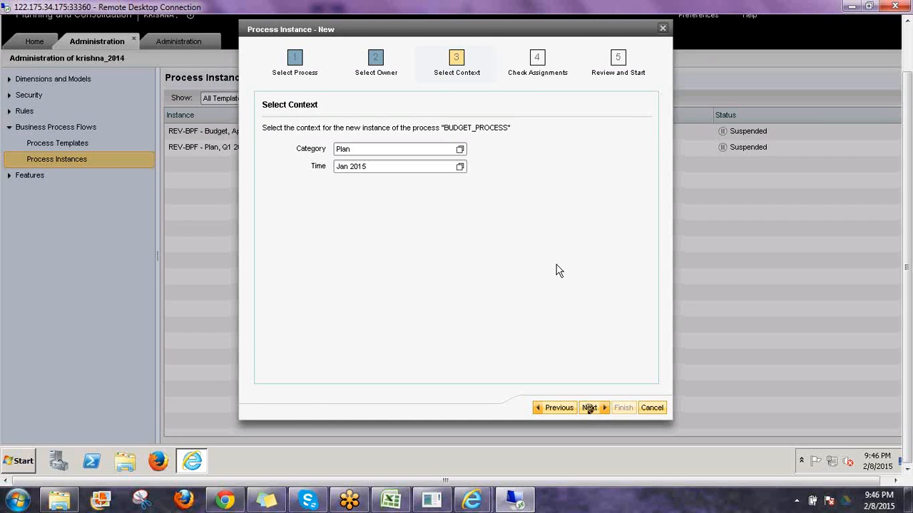
pyautogui.click(588, 408)
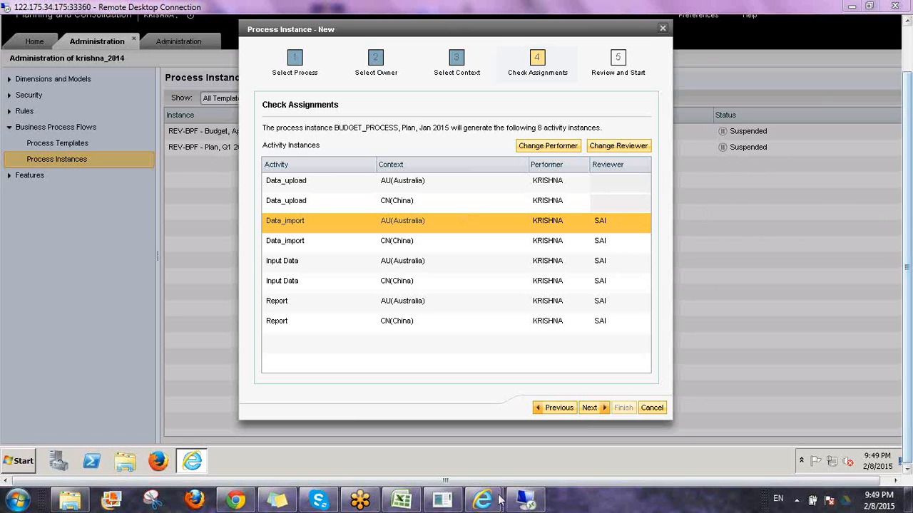
# Step: Accept the activity assignments and finish creating the process instance without starting it immediately
pyautogui.click(589, 407)
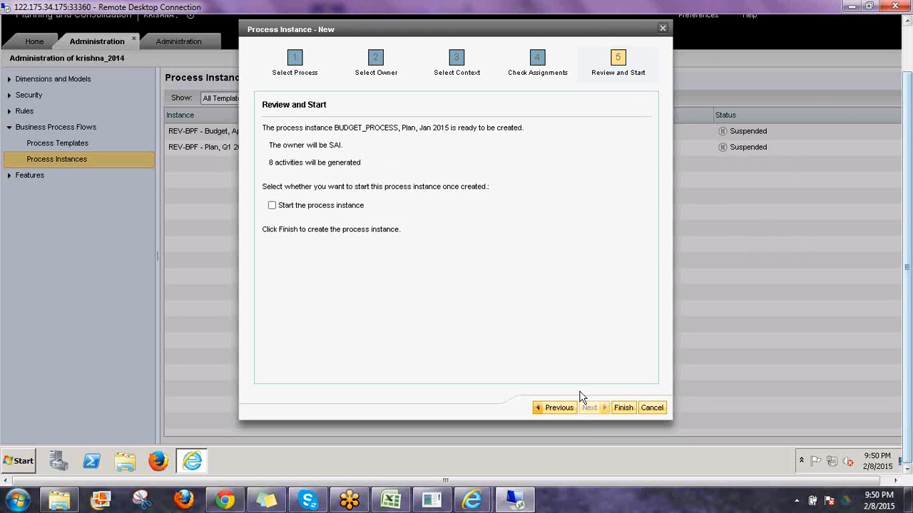
pyautogui.click(625, 409)
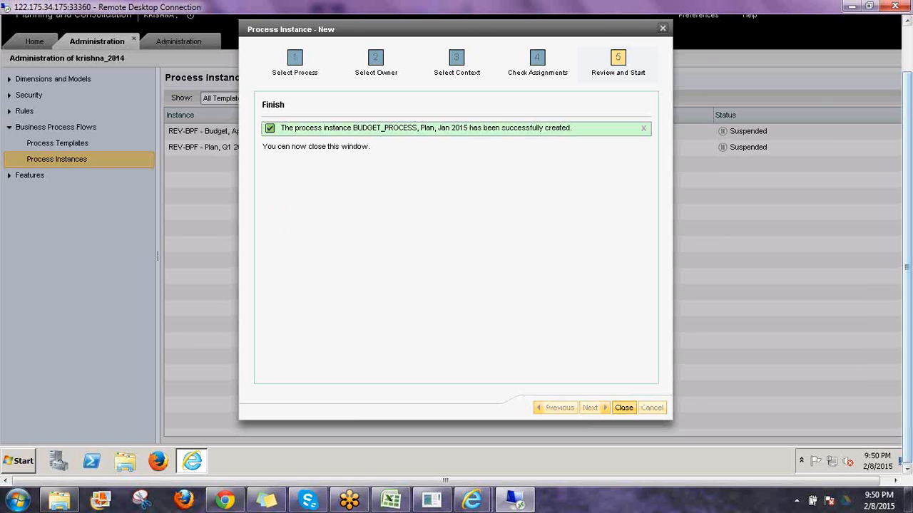
pyautogui.click(623, 408)
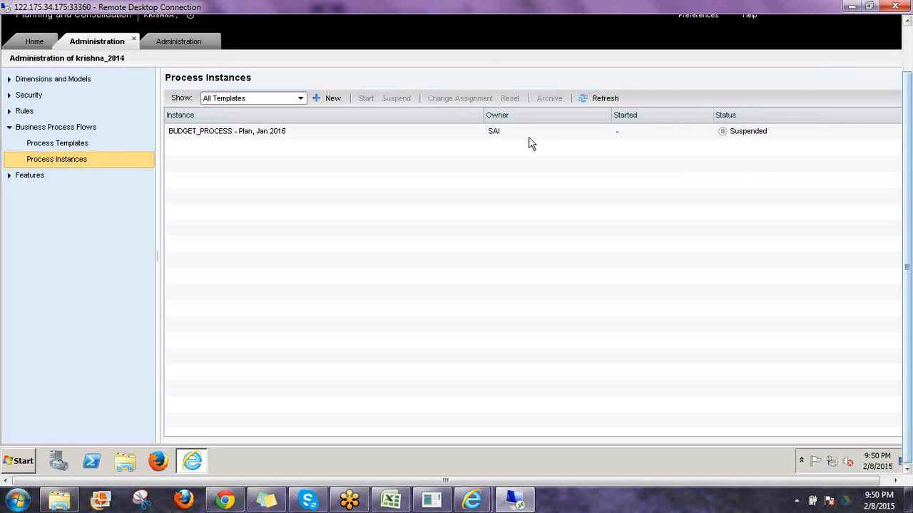
# Step: Start the suspended BUDGET_PROCESS - Plan, Jan 2015 instance and check its activity progress
pyautogui.click(485, 135)
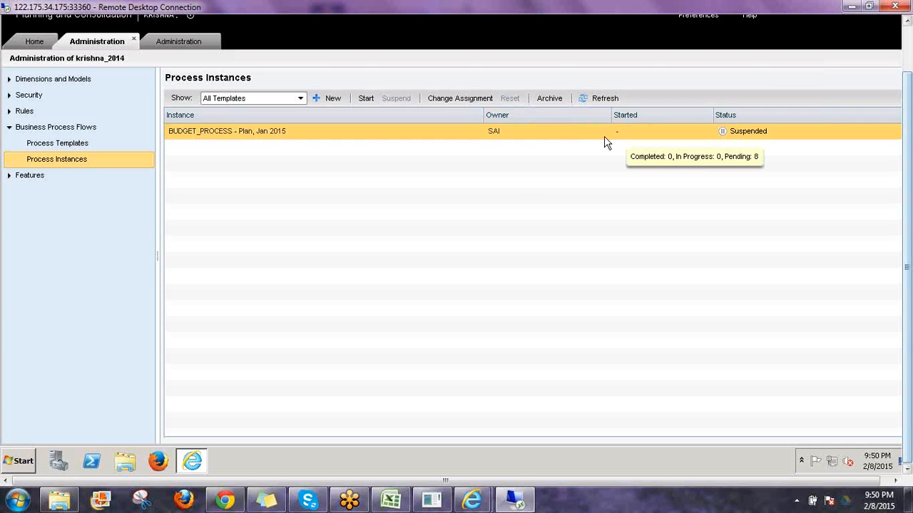
pyautogui.click(366, 100)
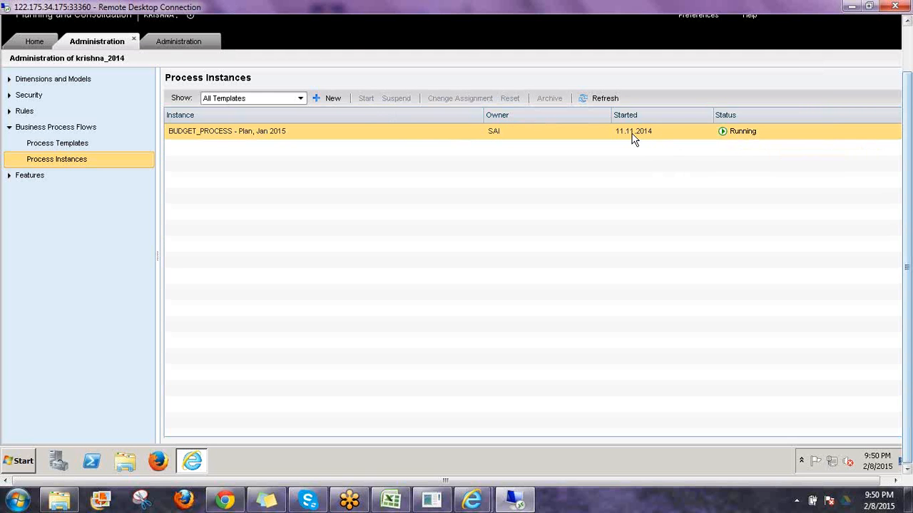
pyautogui.moveTo(736, 137)
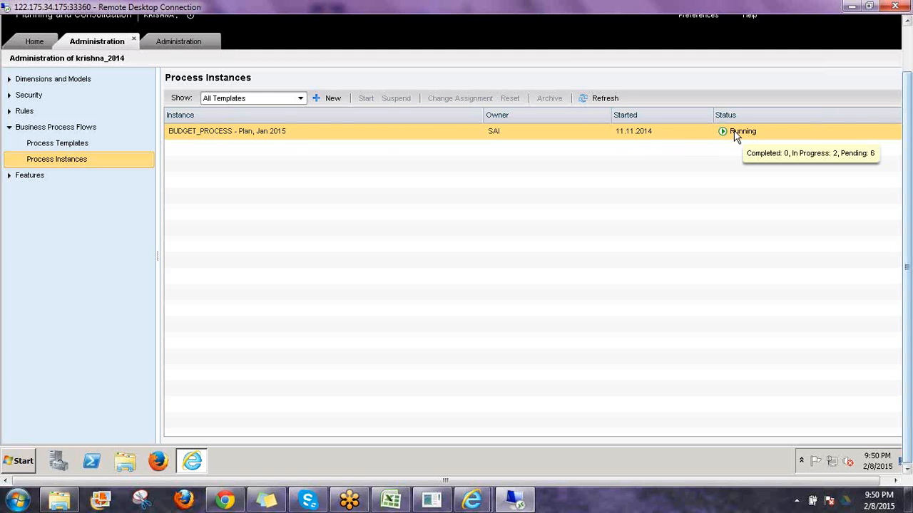
pyautogui.click(295, 134)
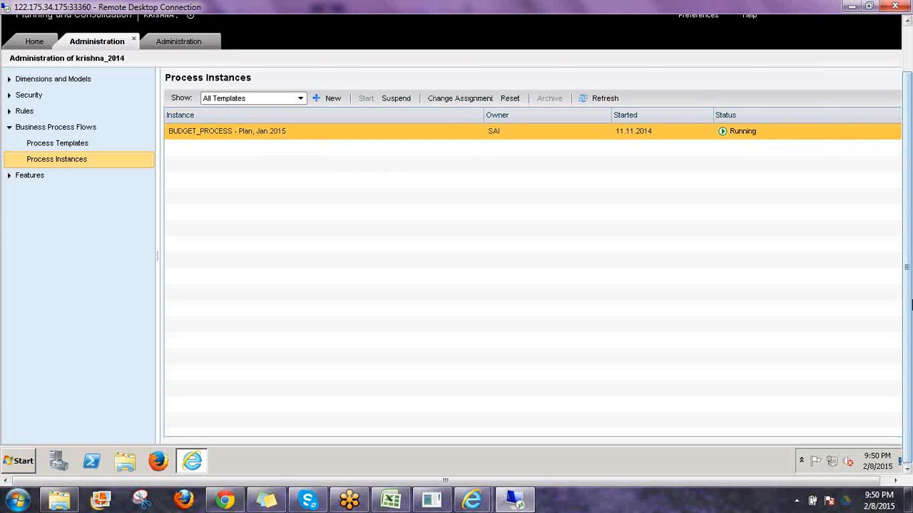
# Step: Return to the activities overview and display the activity details of BUDGET_PROCESS for Plan, Jan 2015
pyautogui.moveTo(908, 334); pyautogui.dragTo(905, 291)
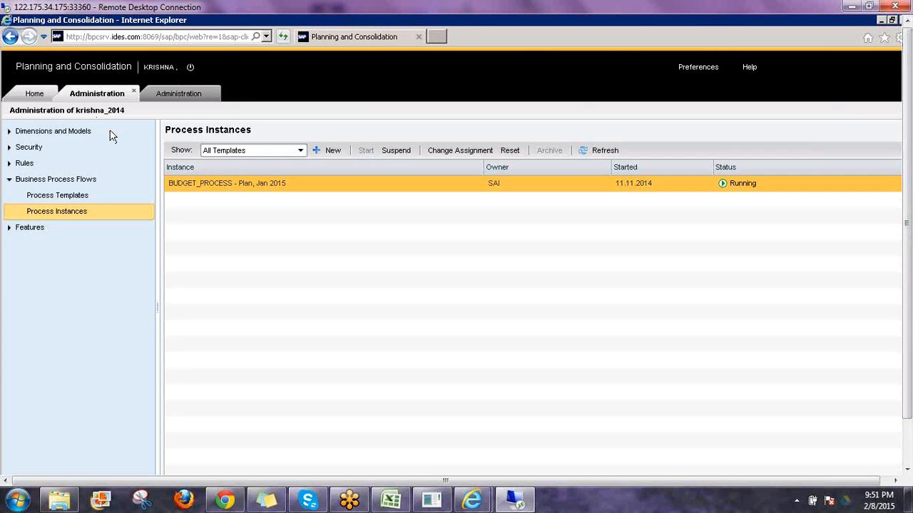
pyautogui.click(35, 94)
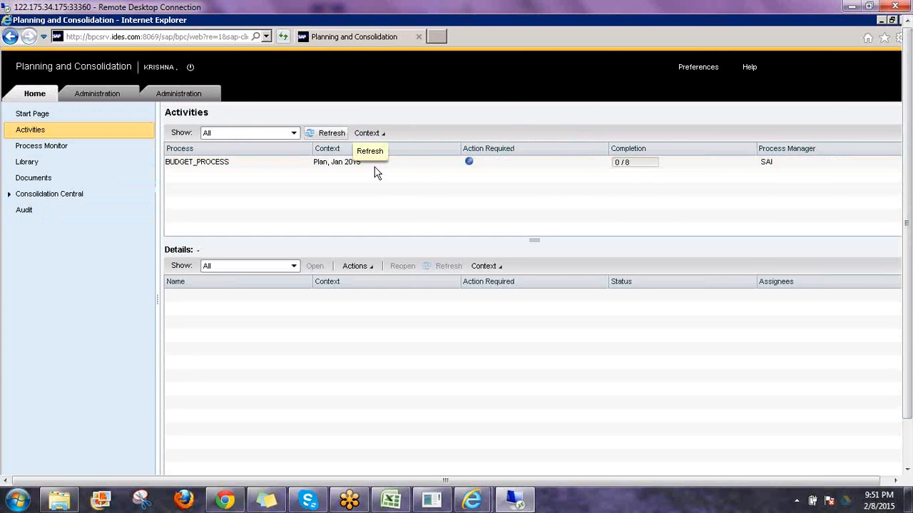
pyautogui.click(488, 163)
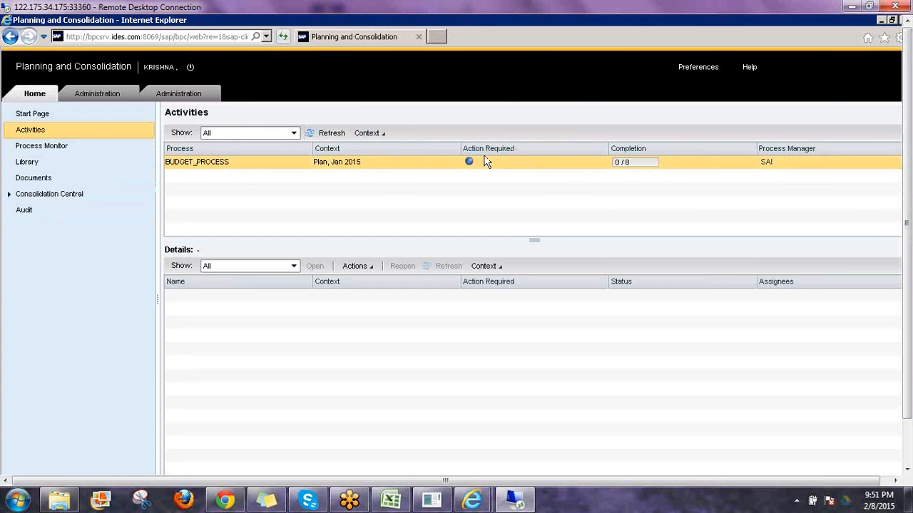
pyautogui.click(469, 164)
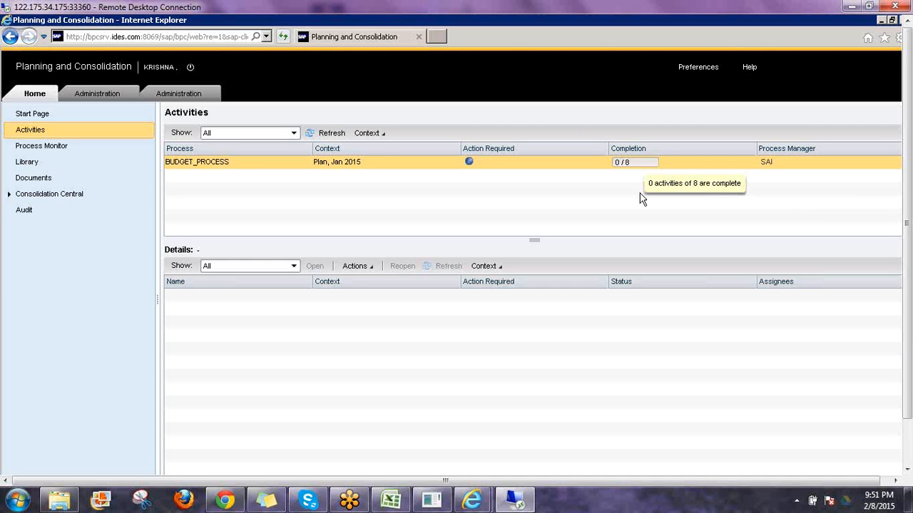
pyautogui.click(635, 162)
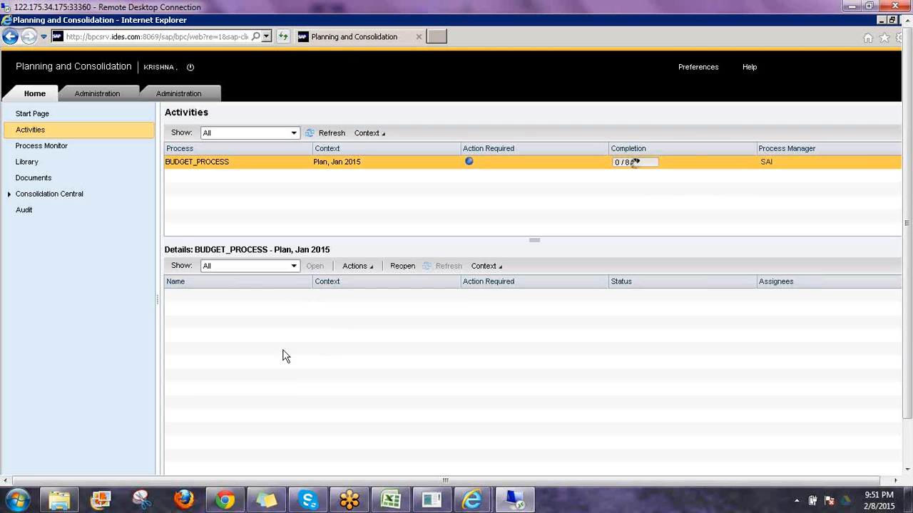
pyautogui.click(432, 370)
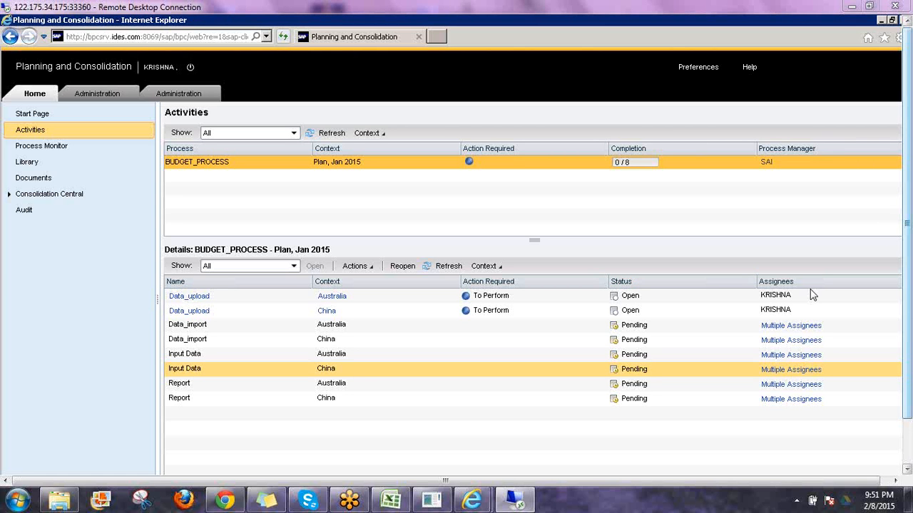
pyautogui.moveTo(811, 295)
pyautogui.mouseDown()
pyautogui.moveTo(677, 285)
pyautogui.moveTo(637, 319)
pyautogui.mouseUp()
pyautogui.moveTo(652, 325); pyautogui.dragTo(662, 403)
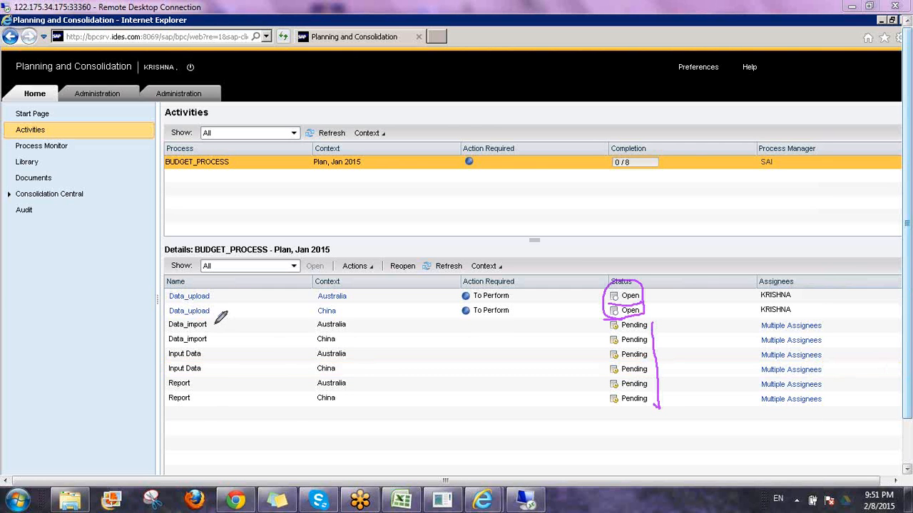
pyautogui.moveTo(214, 324); pyautogui.dragTo(210, 406)
pyautogui.moveTo(215, 287)
pyautogui.mouseDown()
pyautogui.moveTo(212, 315)
pyautogui.moveTo(182, 304)
pyautogui.moveTo(328, 304)
pyautogui.mouseUp()
pyautogui.moveTo(165, 334); pyautogui.dragTo(211, 365)
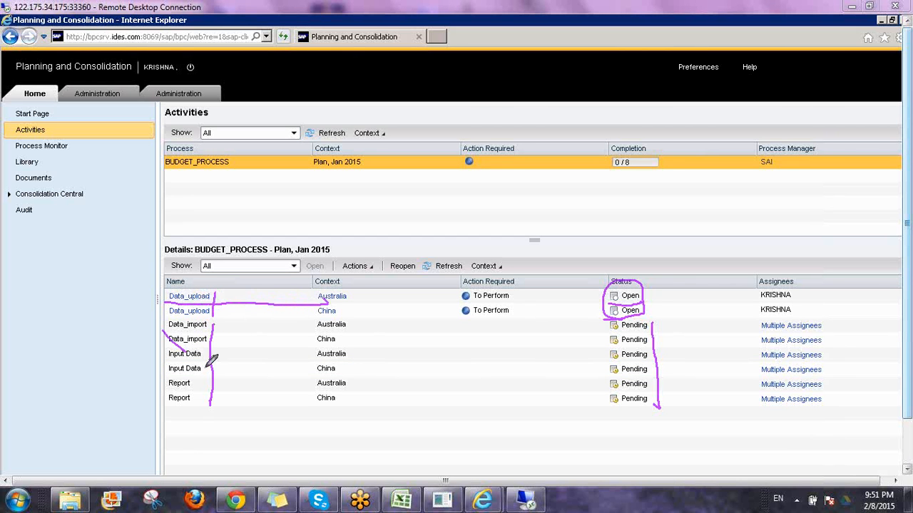
pyautogui.moveTo(214, 322); pyautogui.dragTo(171, 372)
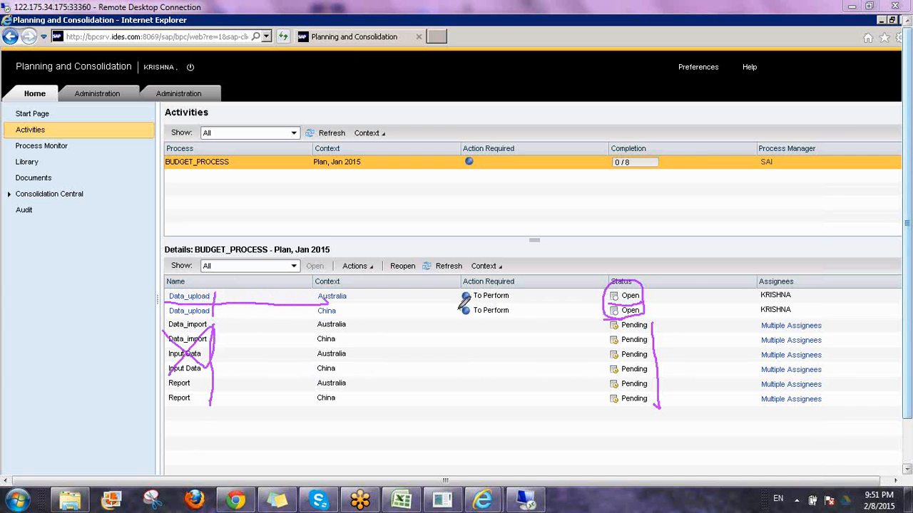
pyautogui.moveTo(457, 303)
pyautogui.mouseDown()
pyautogui.moveTo(523, 301)
pyautogui.moveTo(459, 318)
pyautogui.moveTo(519, 313)
pyautogui.moveTo(524, 278)
pyautogui.moveTo(456, 286)
pyautogui.moveTo(499, 327)
pyautogui.mouseUp()
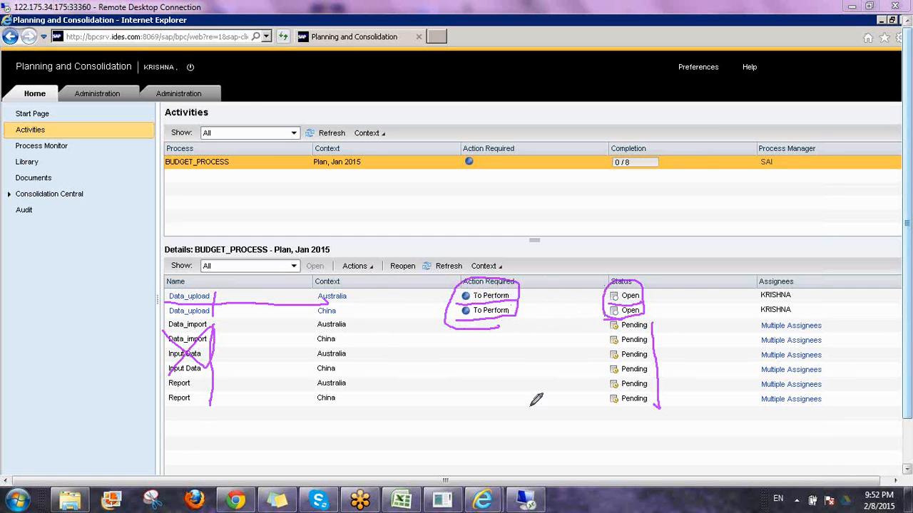
pyautogui.moveTo(625, 326)
pyautogui.mouseDown()
pyautogui.moveTo(666, 378)
pyautogui.moveTo(608, 401)
pyautogui.mouseUp()
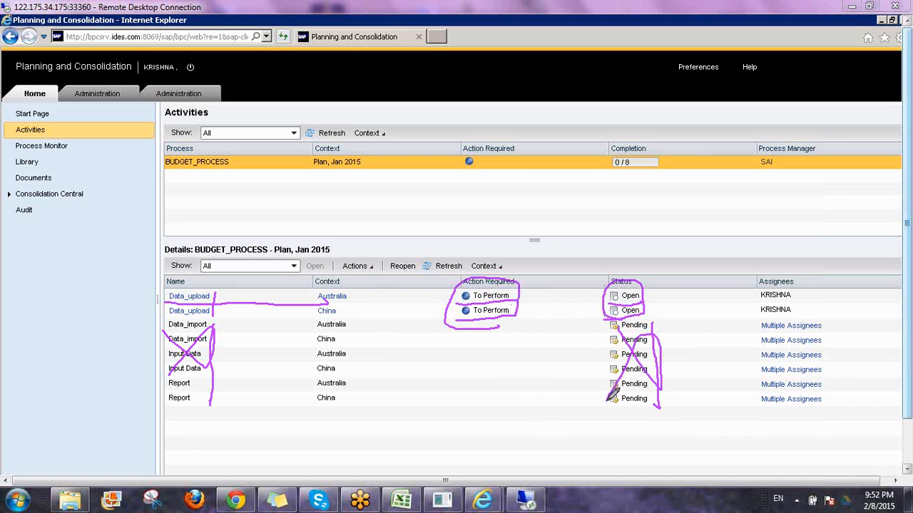
pyautogui.moveTo(499, 327)
pyautogui.mouseDown()
pyautogui.moveTo(490, 375)
pyautogui.moveTo(475, 392)
pyautogui.moveTo(480, 414)
pyautogui.moveTo(492, 388)
pyautogui.mouseUp()
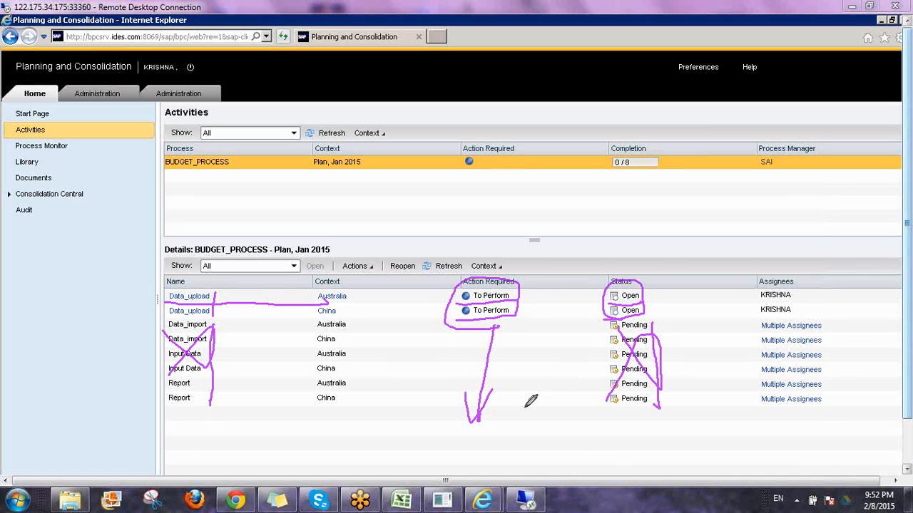
pyautogui.moveTo(784, 291)
pyautogui.mouseDown()
pyautogui.moveTo(800, 302)
pyautogui.moveTo(778, 312)
pyautogui.moveTo(754, 296)
pyautogui.moveTo(756, 271)
pyautogui.moveTo(792, 267)
pyautogui.moveTo(801, 285)
pyautogui.mouseUp()
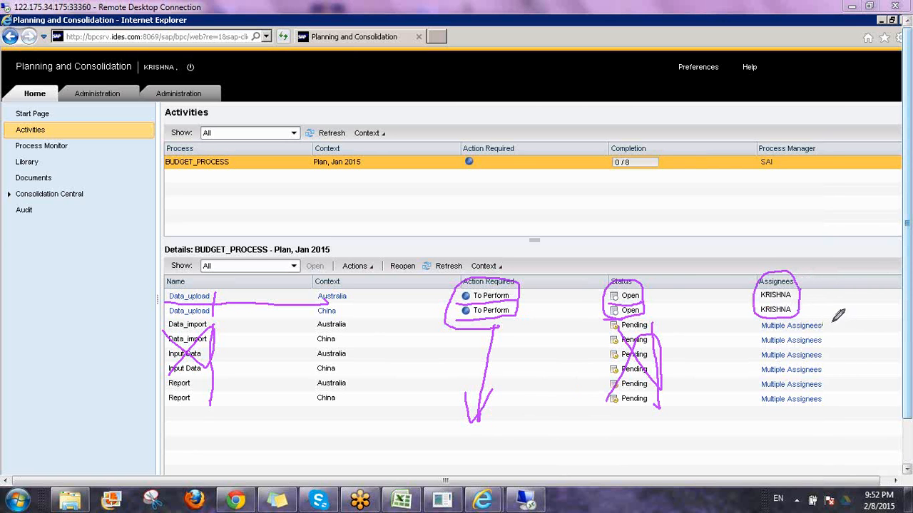
pyautogui.moveTo(831, 323)
pyautogui.mouseDown()
pyautogui.moveTo(817, 415)
pyautogui.moveTo(742, 356)
pyautogui.moveTo(795, 308)
pyautogui.moveTo(835, 324)
pyautogui.mouseUp()
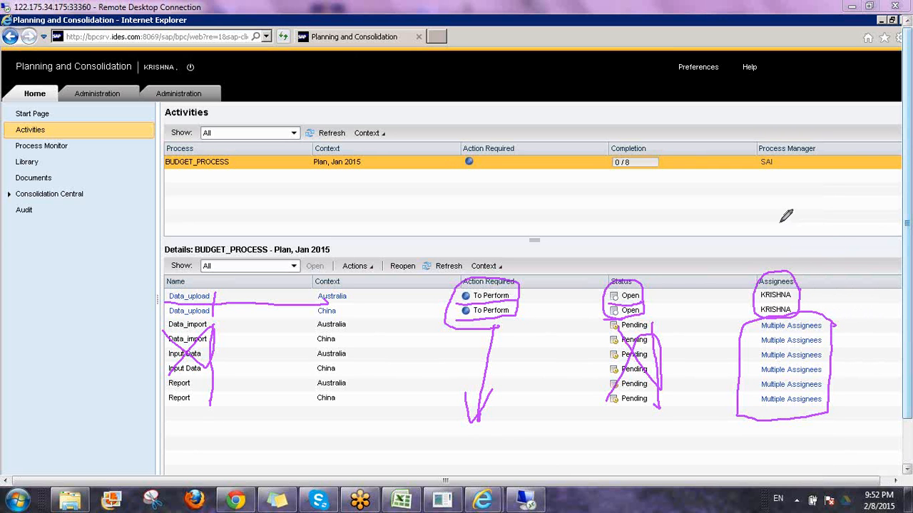
pyautogui.moveTo(787, 230); pyautogui.dragTo(813, 248)
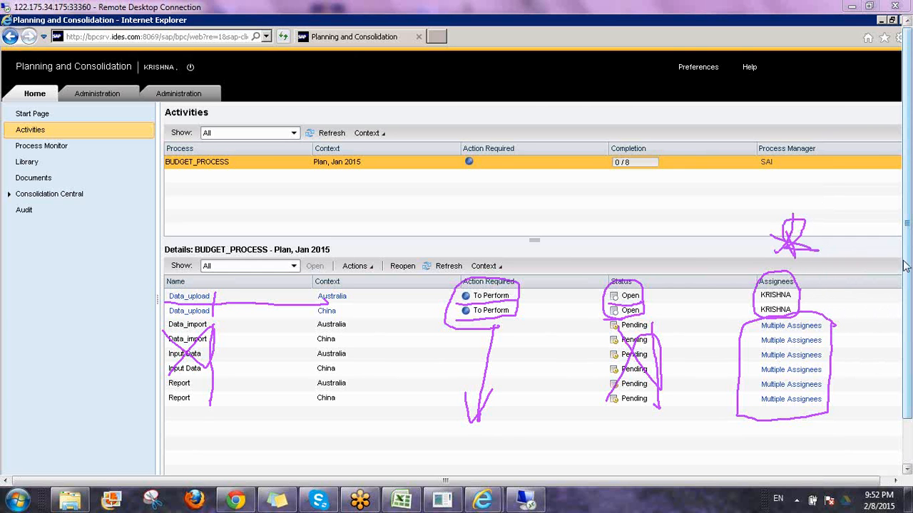
pyautogui.click(831, 346)
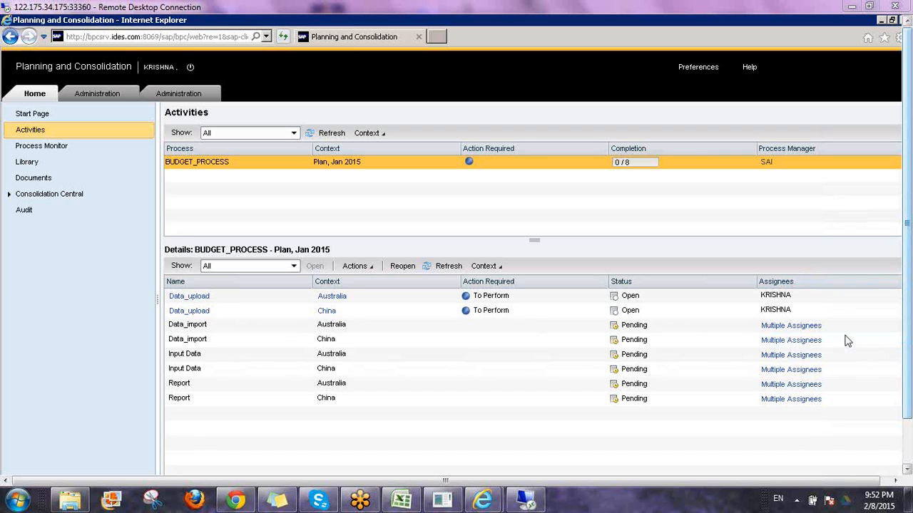
# Step: Check the performers and reviewers assigned to the Data_import activity for Australia
pyautogui.click(783, 330)
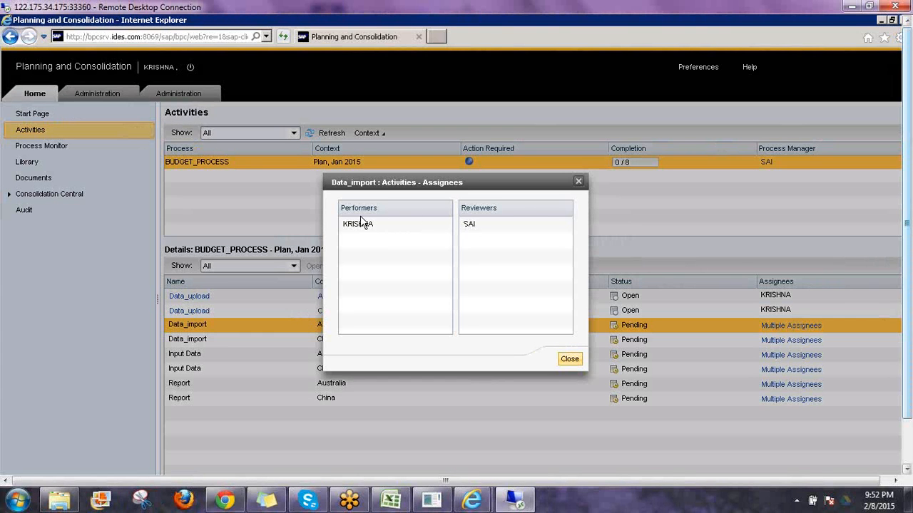
pyautogui.click(464, 227)
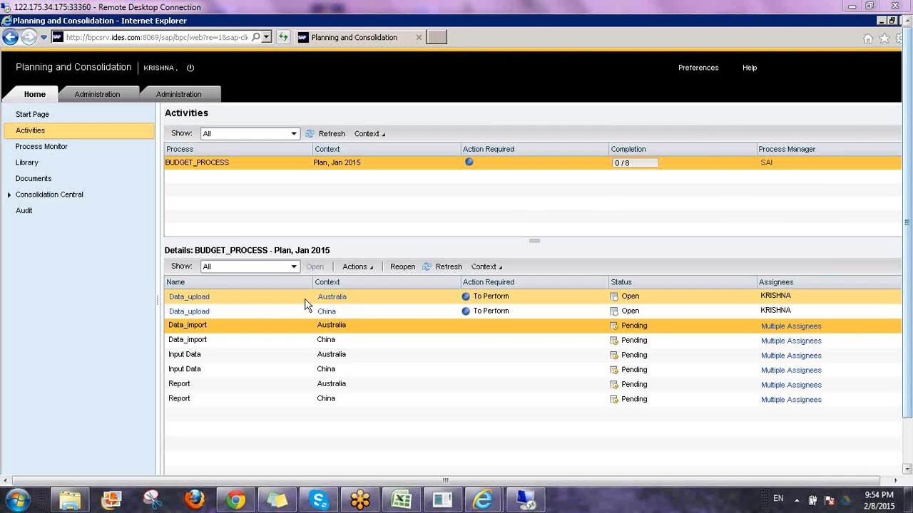
# Step: Open the Data_upload activity for Australia and launch its Data_Upload action in Excel
pyautogui.click(189, 302)
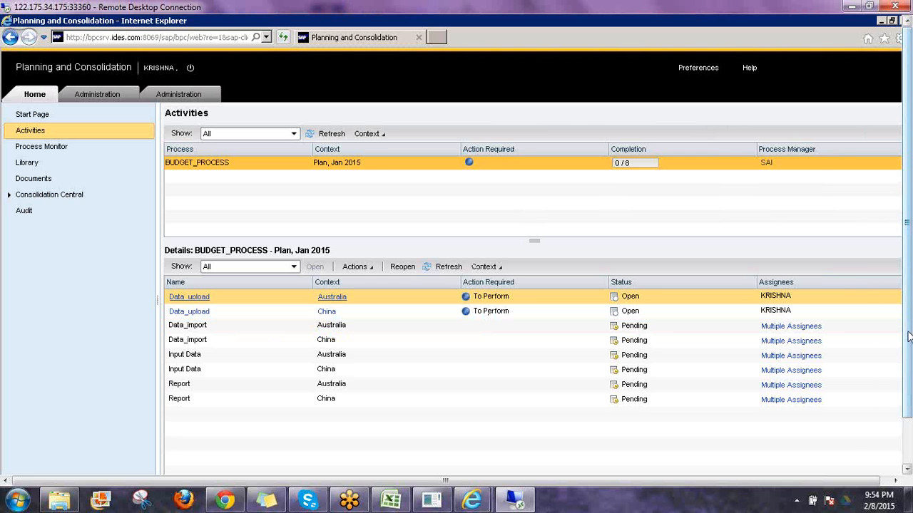
pyautogui.moveTo(909, 338); pyautogui.dragTo(908, 385)
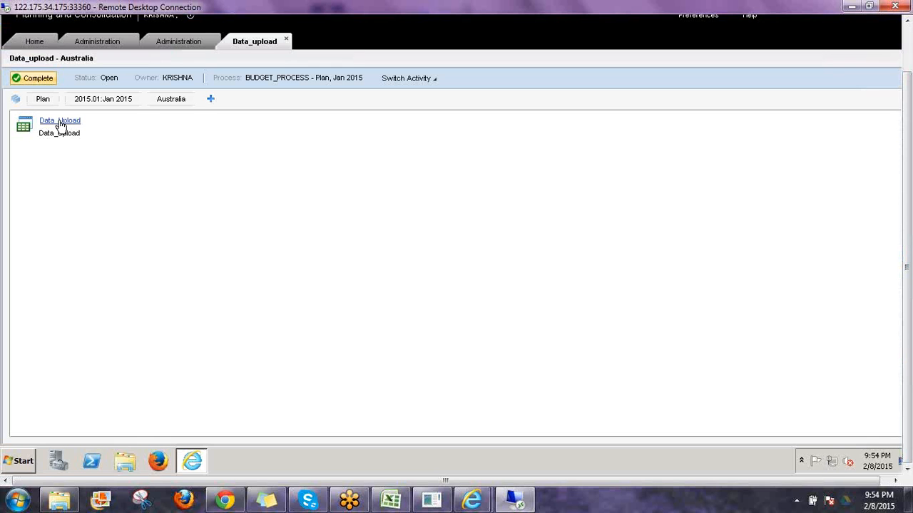
pyautogui.click(60, 123)
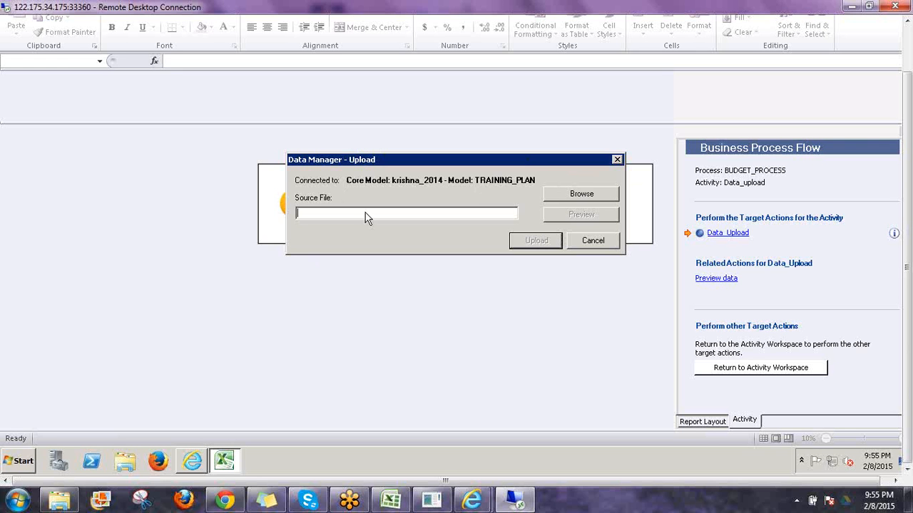
# Step: Choose the FLATFILE -DATA CSV file on the desktop as the source file for the upload
pyautogui.click(563, 195)
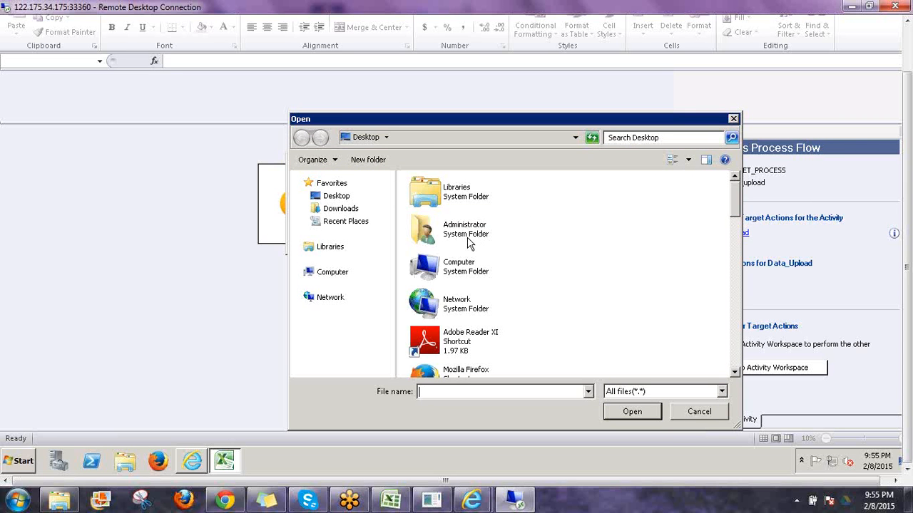
pyautogui.click(535, 258)
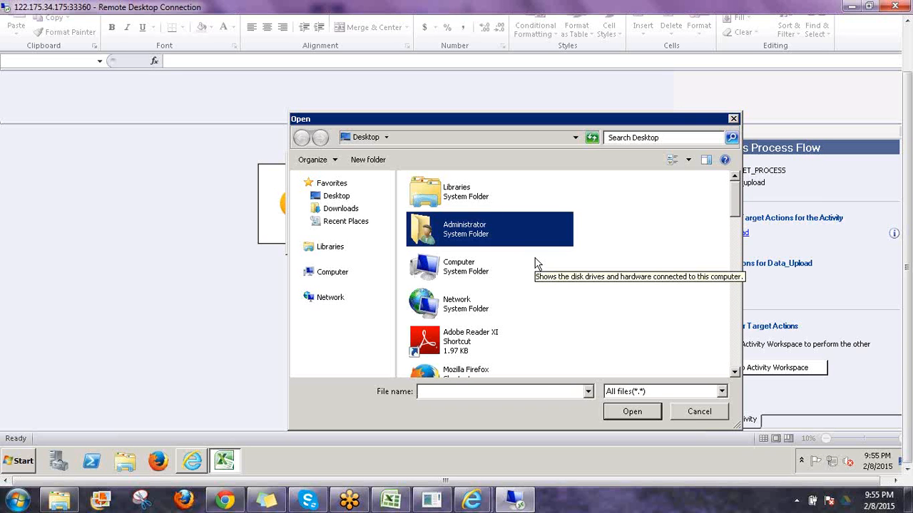
pyautogui.press('f')
pyautogui.press('Down')
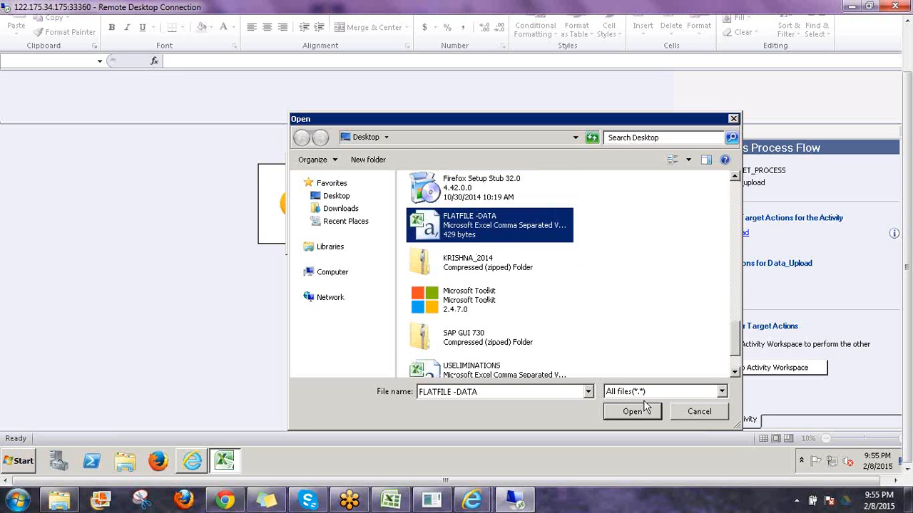
pyautogui.click(632, 411)
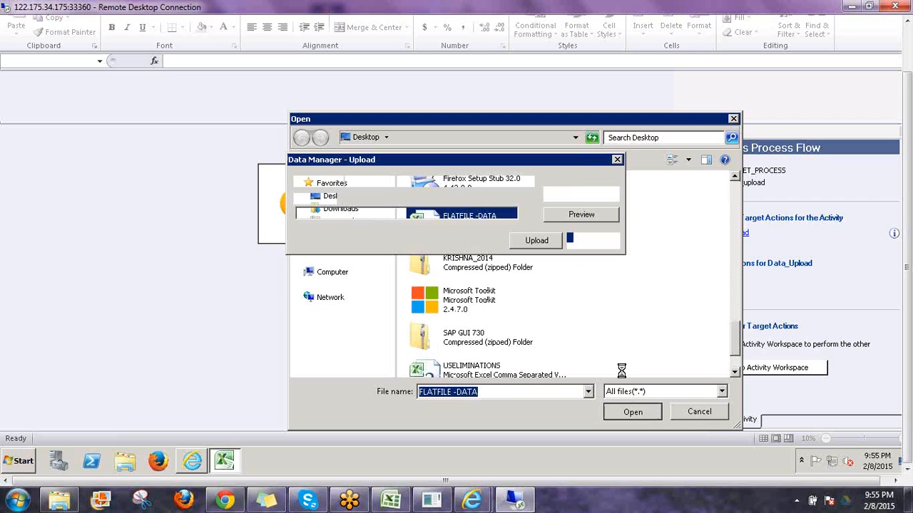
# Step: Upload the source file to the DATAMANAGER\DATAFILES server folder as FLATFILE -DATA.csv, replacing the existing file
pyautogui.click(531, 241)
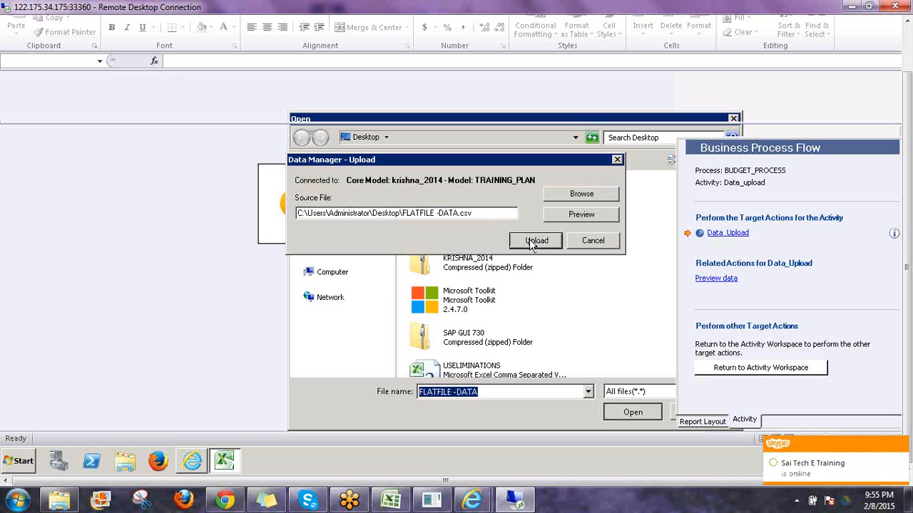
pyautogui.click(531, 242)
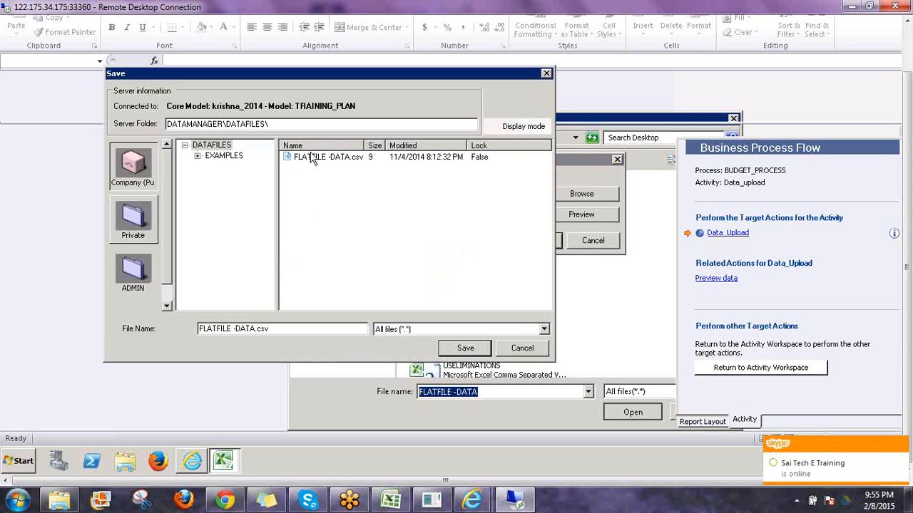
pyautogui.click(465, 349)
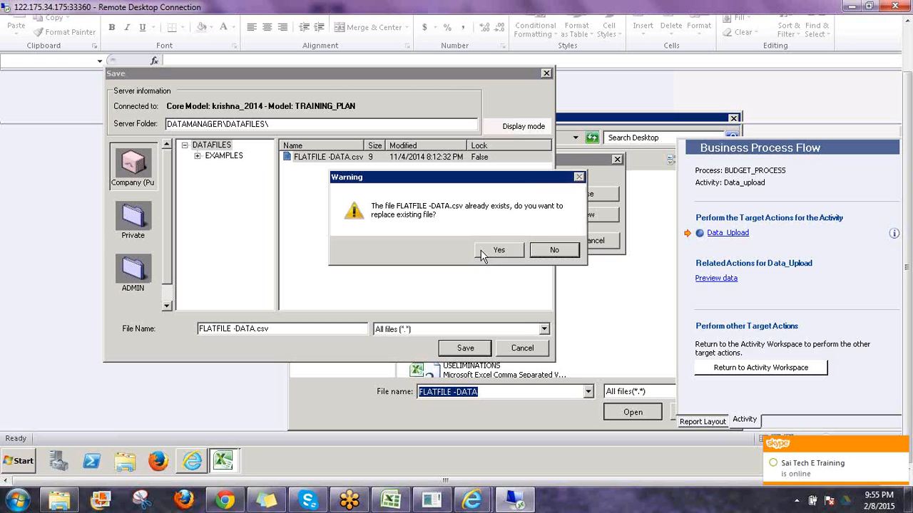
pyautogui.click(485, 251)
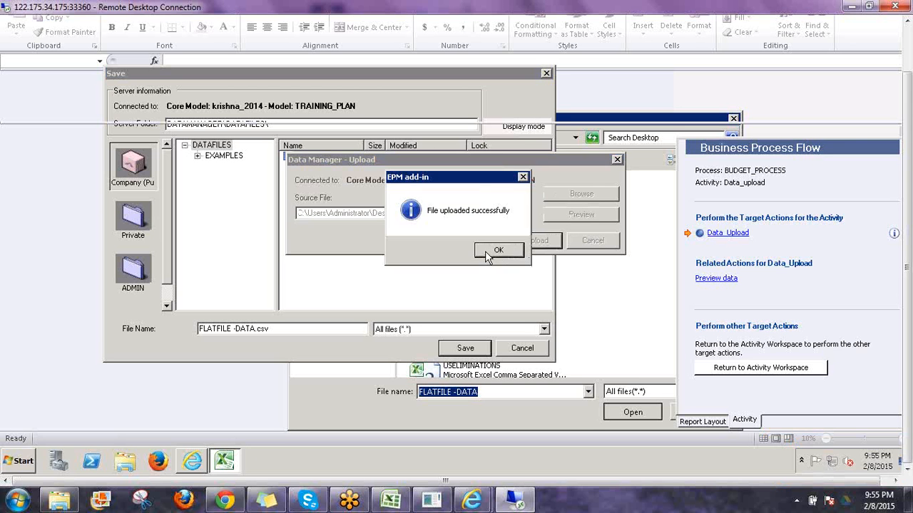
pyautogui.click(485, 251)
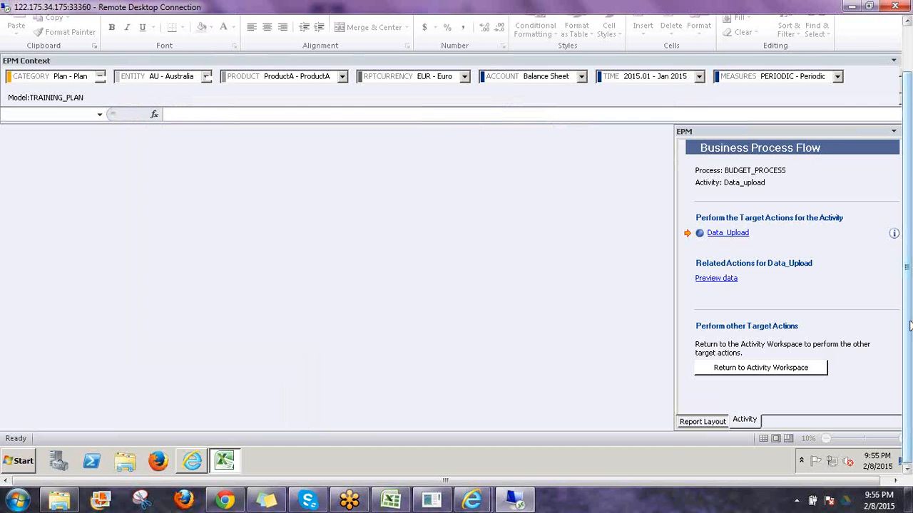
pyautogui.moveTo(909, 326); pyautogui.dragTo(909, 267)
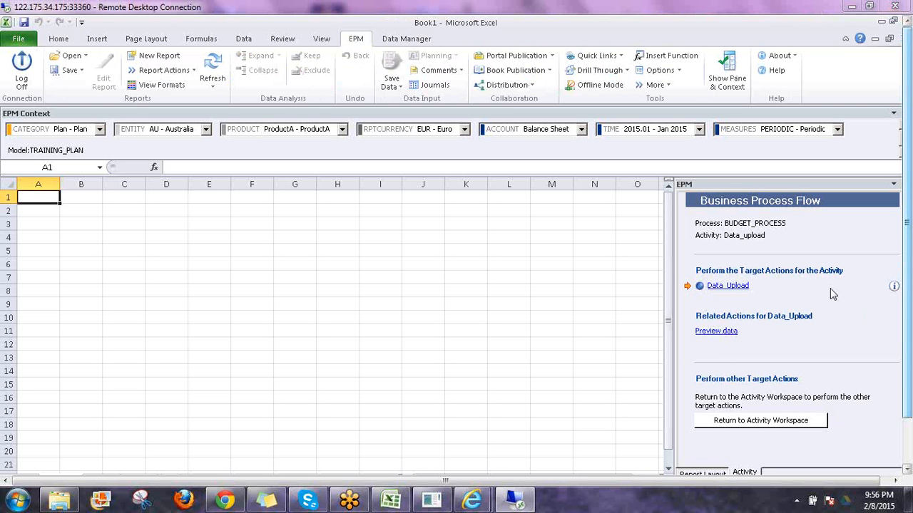
pyautogui.moveTo(687, 269); pyautogui.dragTo(711, 252)
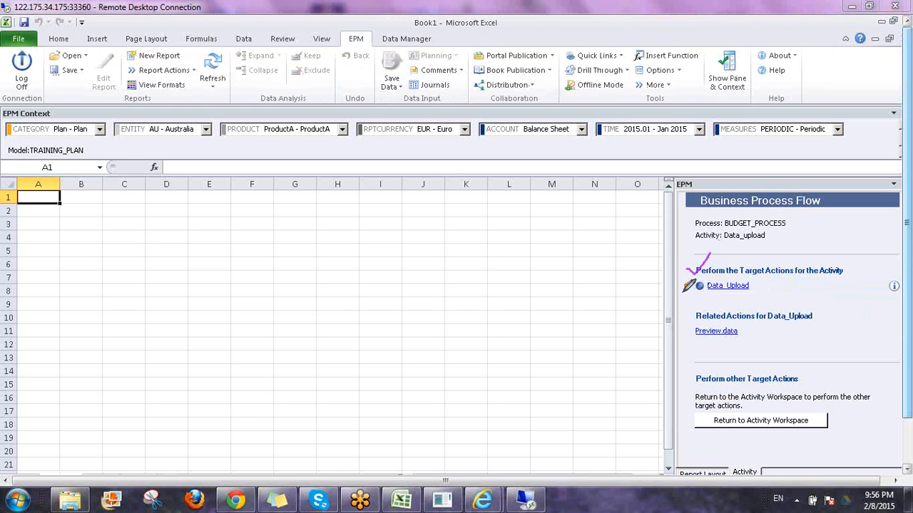
pyautogui.moveTo(687, 290)
pyautogui.mouseDown()
pyautogui.moveTo(679, 276)
pyautogui.moveTo(690, 293)
pyautogui.mouseUp()
pyautogui.moveTo(812, 315); pyautogui.dragTo(820, 316)
pyautogui.moveTo(674, 335)
pyautogui.mouseDown()
pyautogui.moveTo(690, 333)
pyautogui.moveTo(682, 346)
pyautogui.mouseUp()
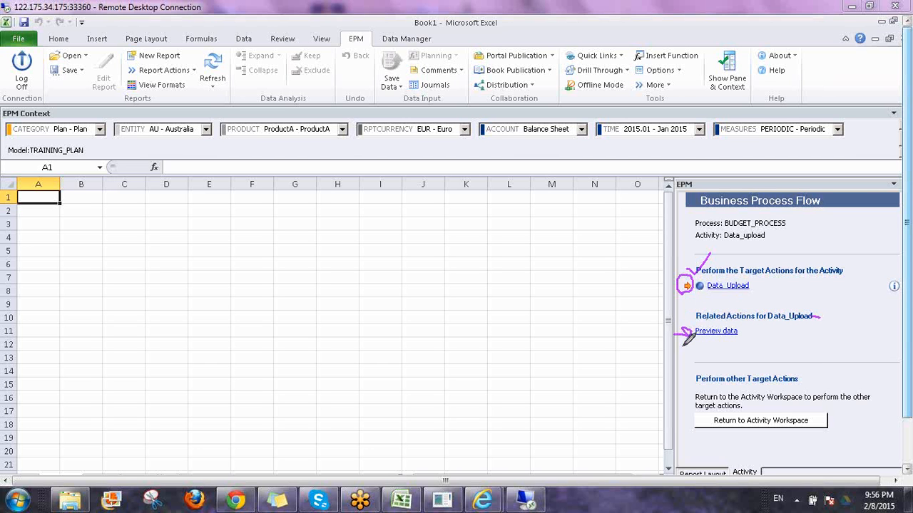
pyautogui.rightClick(829, 343)
pyautogui.click(829, 343)
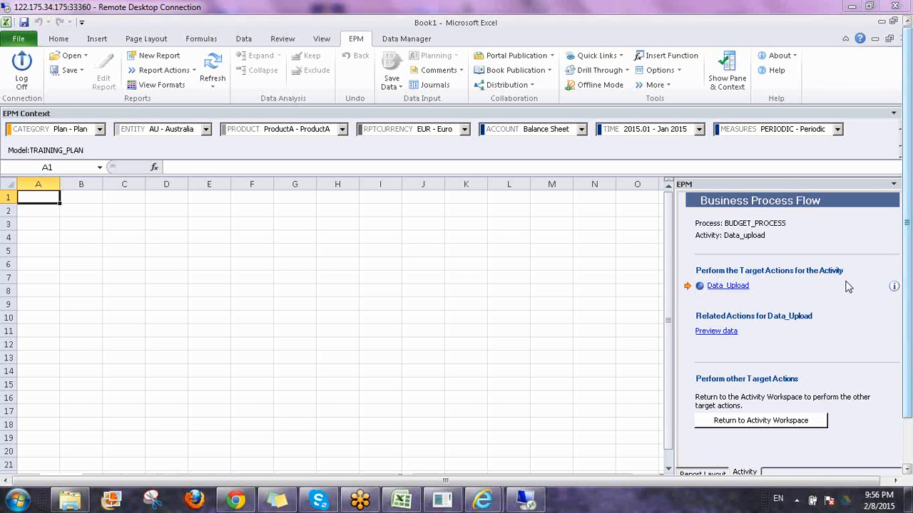
# Step: Preview the uploaded FLATFILE -DATA.csv from the DATAMANAGER\DATAFILES server folder, closing the preview after checking its records
pyautogui.click(715, 331)
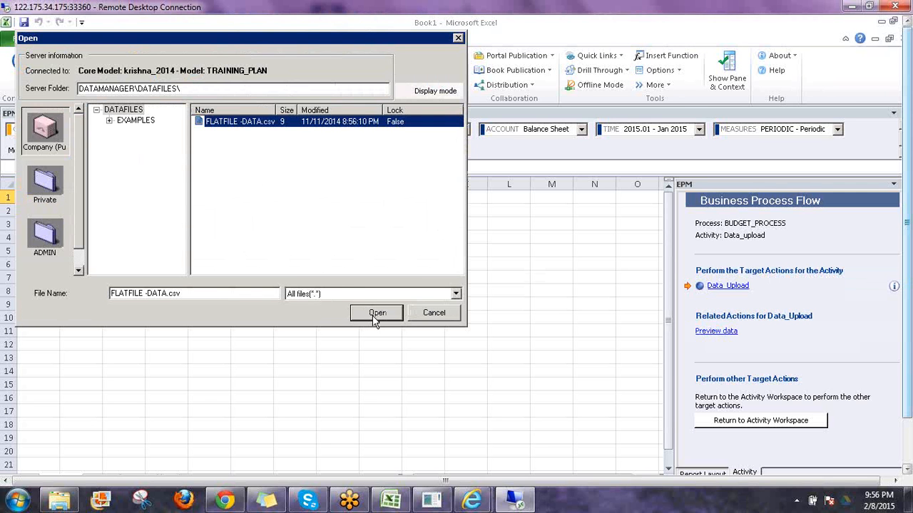
pyautogui.click(373, 315)
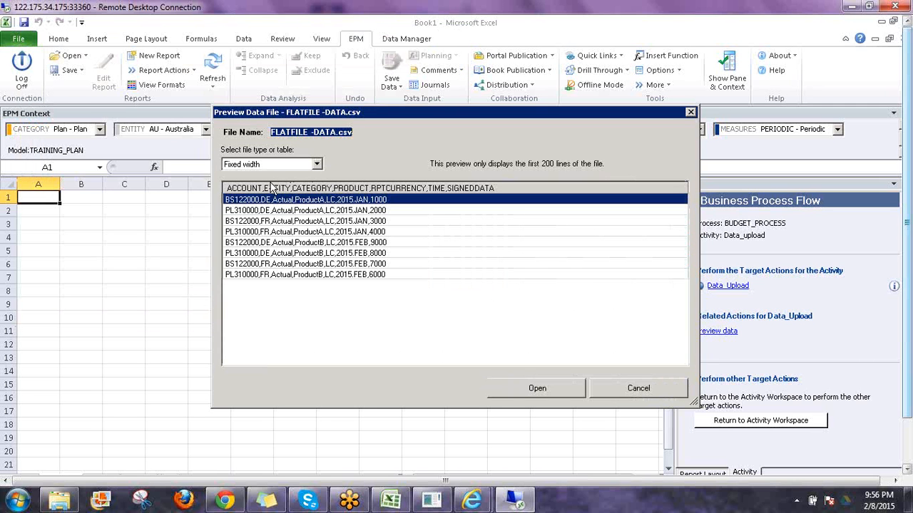
pyautogui.click(621, 387)
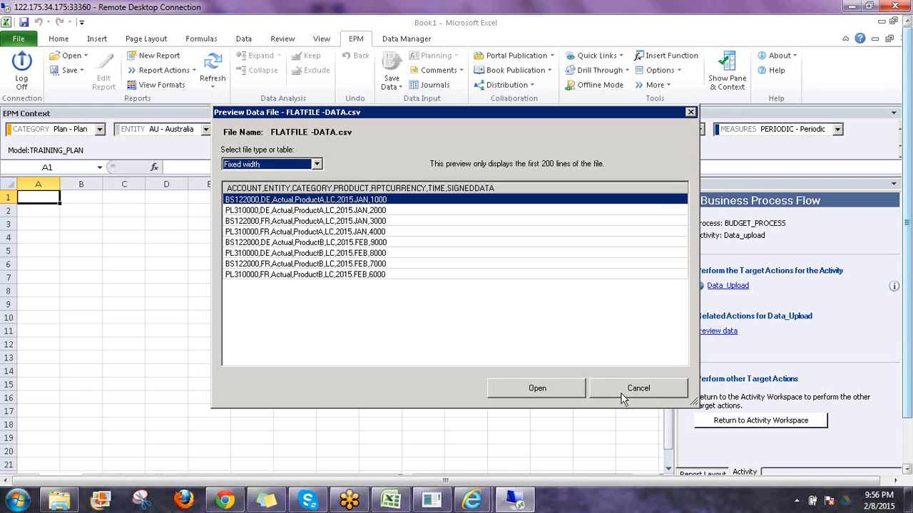
pyautogui.click(622, 398)
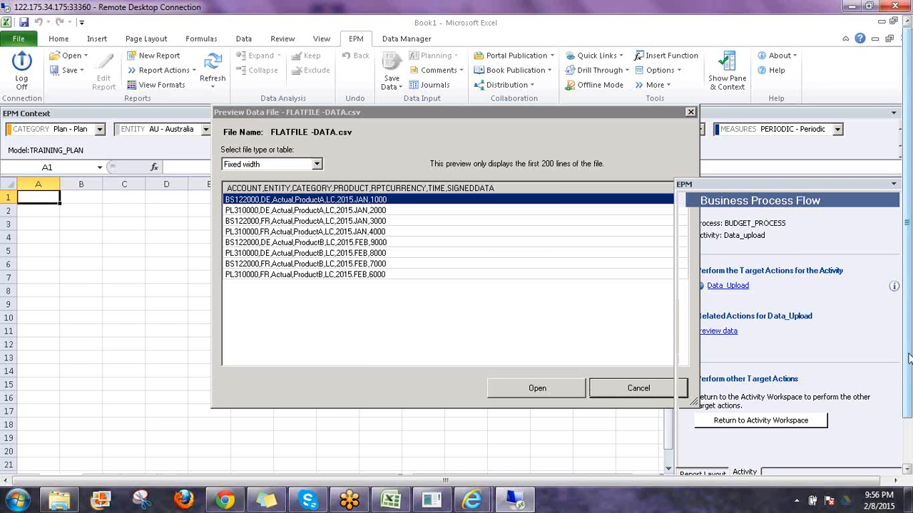
# Step: Return to the activity workspace and mark the Data_upload activity for Australia as complete
pyautogui.moveTo(909, 359); pyautogui.dragTo(909, 364)
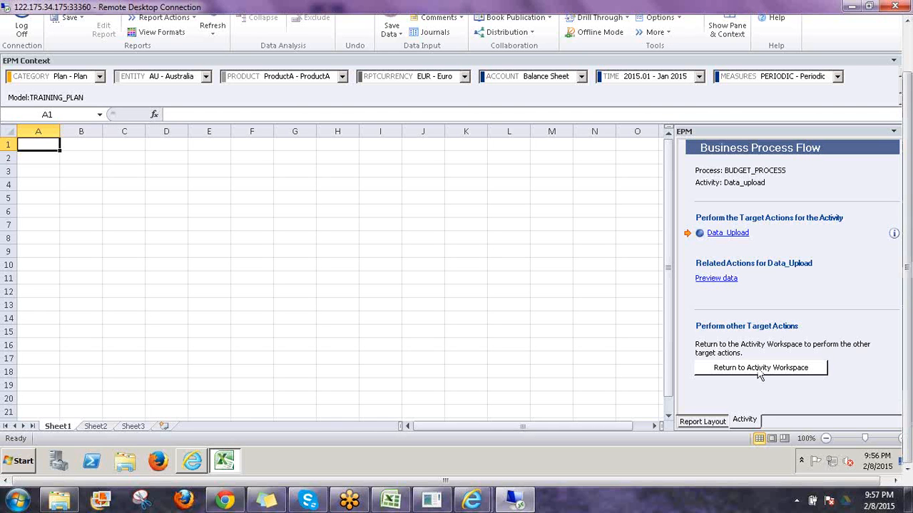
pyautogui.click(758, 373)
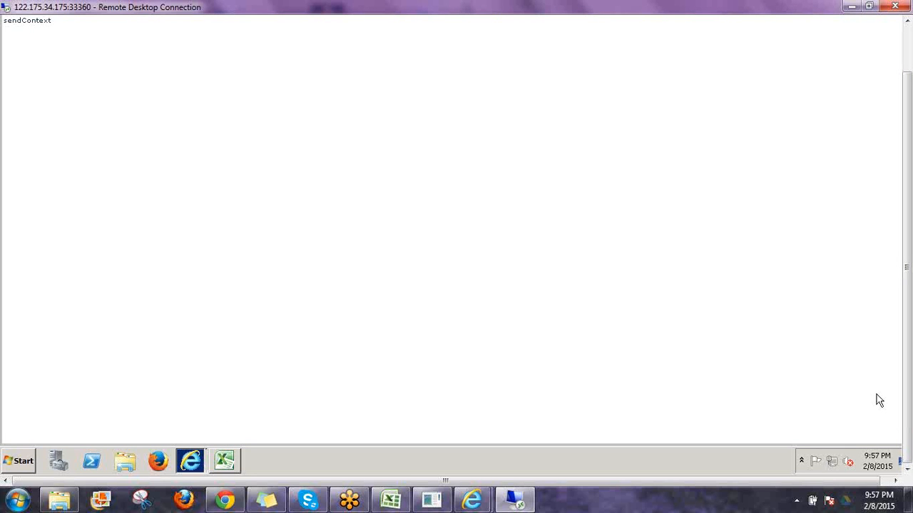
pyautogui.moveTo(908, 405); pyautogui.dragTo(908, 354)
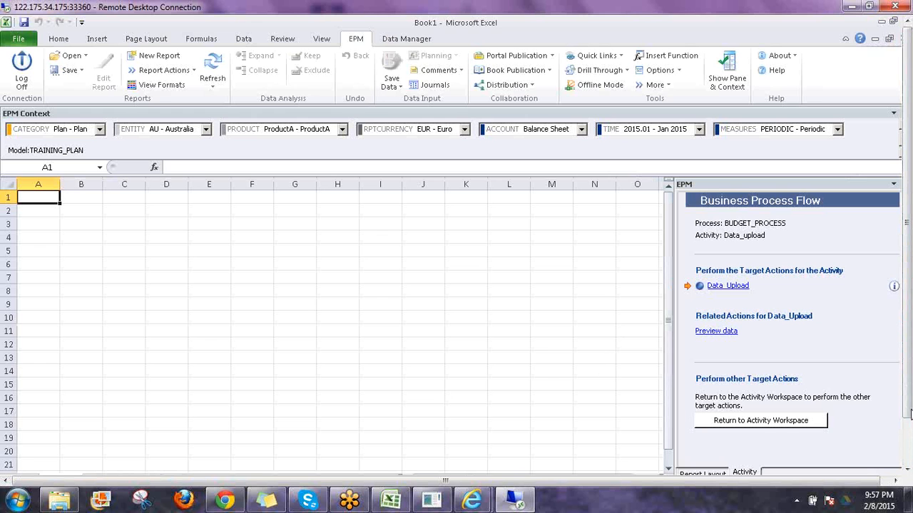
pyautogui.moveTo(910, 339); pyautogui.dragTo(911, 390)
pyautogui.click(192, 461)
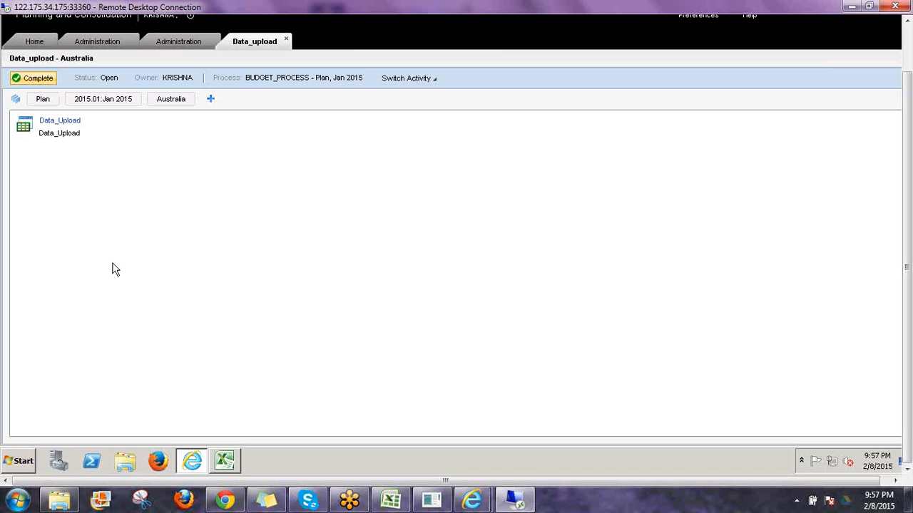
pyautogui.click(44, 80)
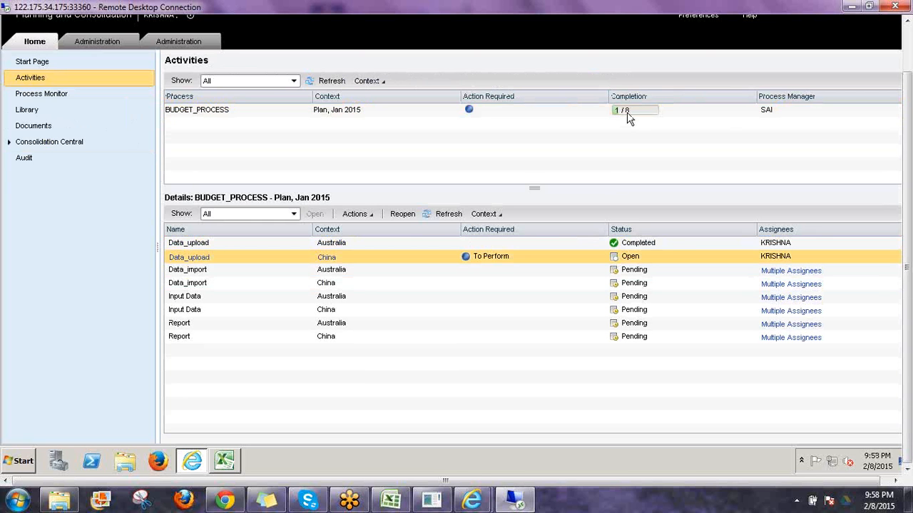
# Step: Mark the Data_upload activity for China as complete in the BUDGET_PROCESS activity list
pyautogui.moveTo(619, 119)
pyautogui.click(642, 246)
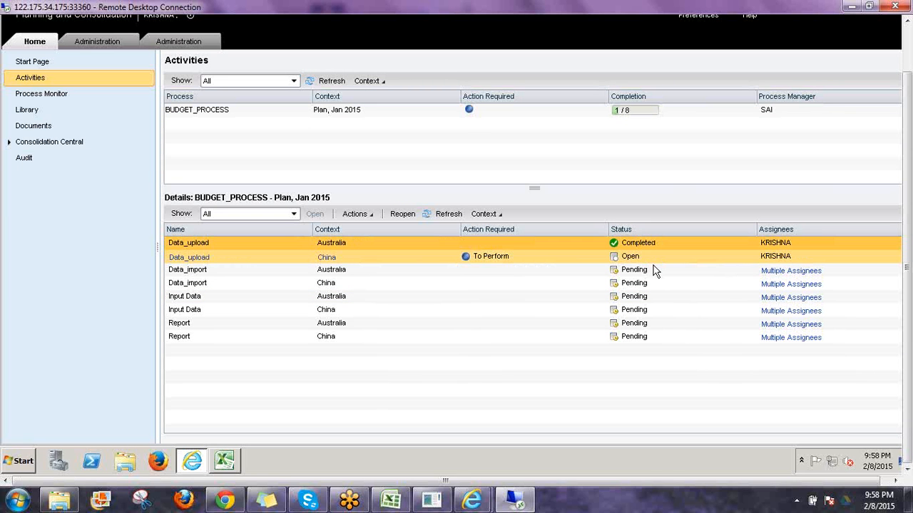
pyautogui.click(518, 264)
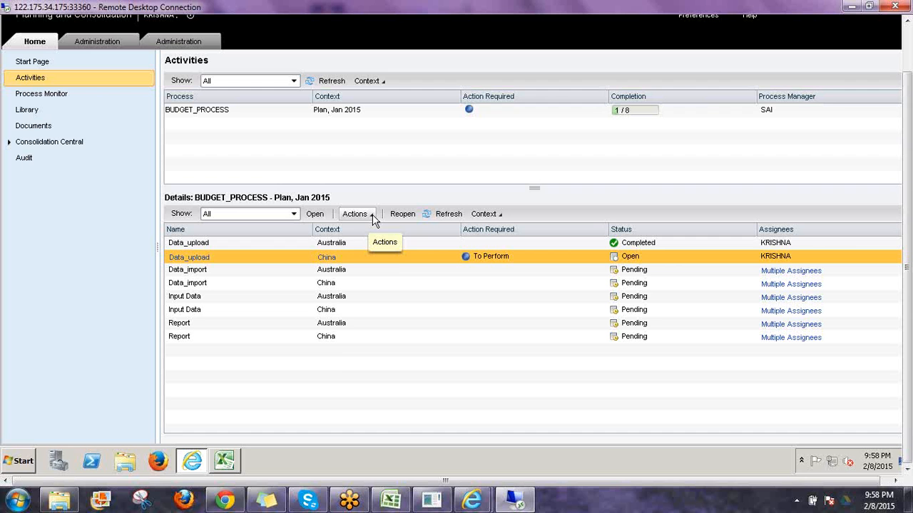
pyautogui.click(371, 216)
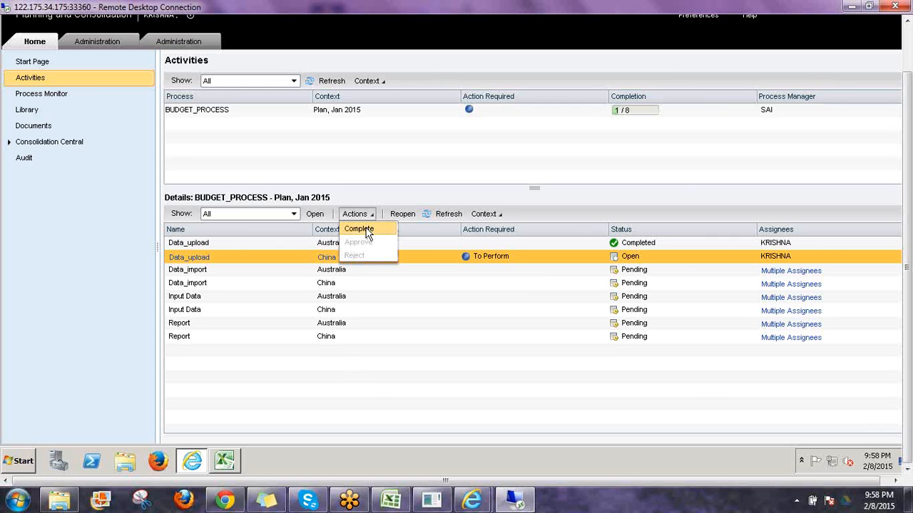
pyautogui.click(365, 231)
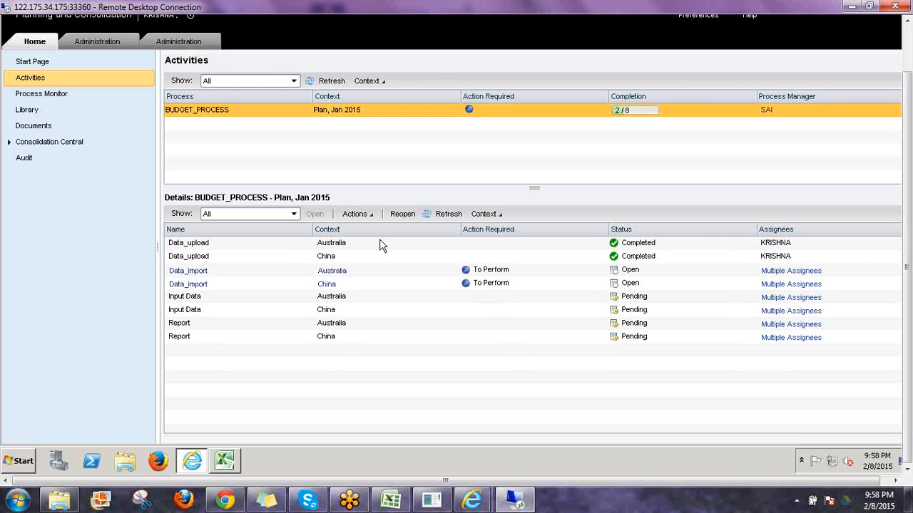
pyautogui.click(474, 311)
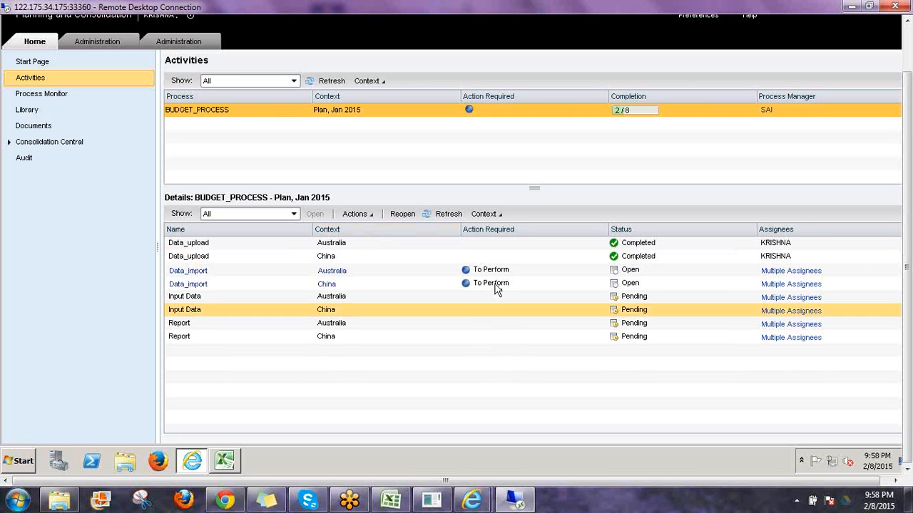
pyautogui.click(499, 288)
pyautogui.click(522, 293)
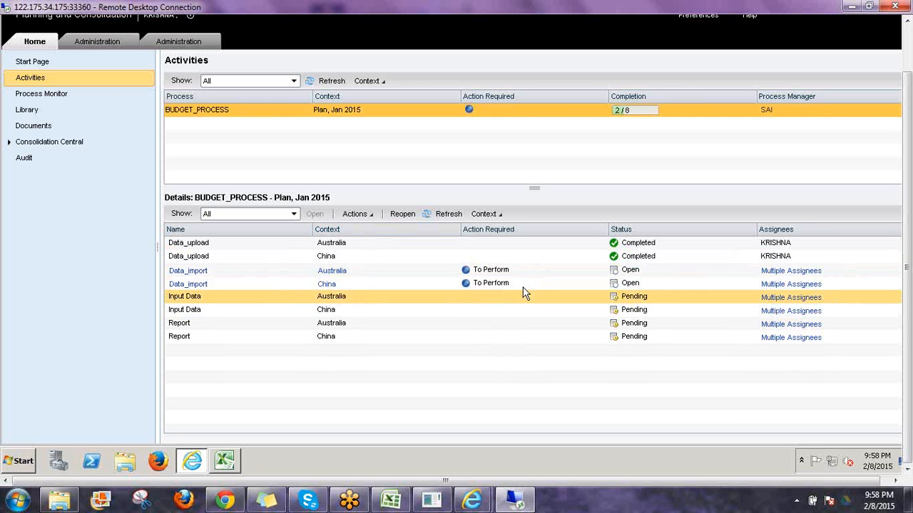
pyautogui.click(599, 313)
pyautogui.click(599, 297)
pyautogui.click(789, 271)
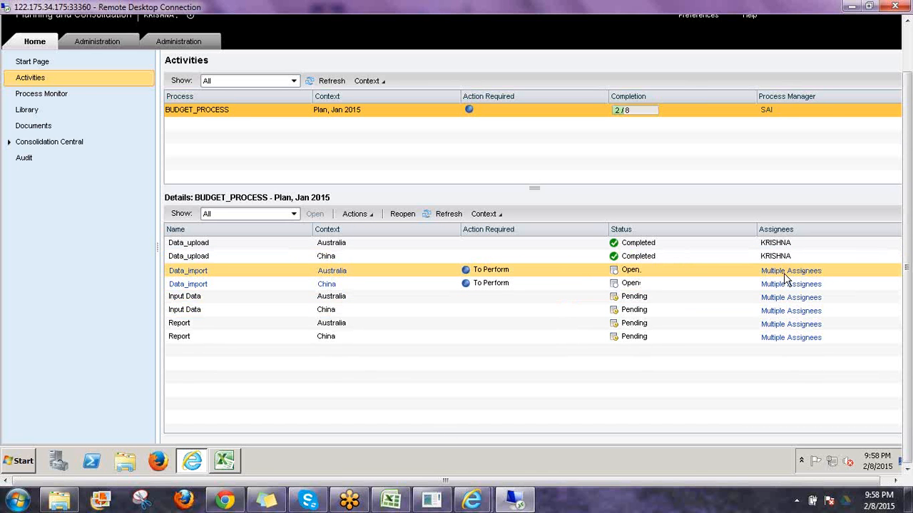
# Step: Open the Data_import activity for Australia and run its import of FLATFILE -DATA.csv with FLATFILE-DATALOAD-TRANS.xls, overwriting records with match key and pre-aggregating same-key records
pyautogui.click(196, 274)
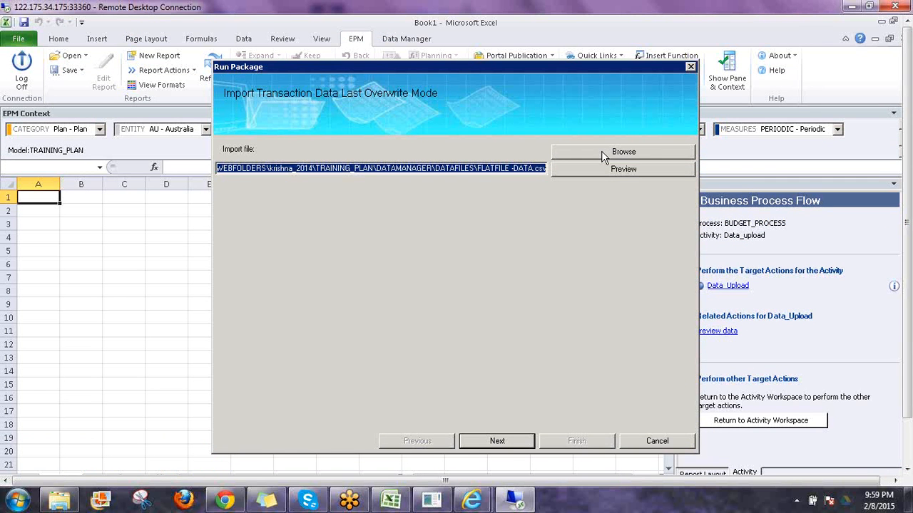
pyautogui.click(507, 442)
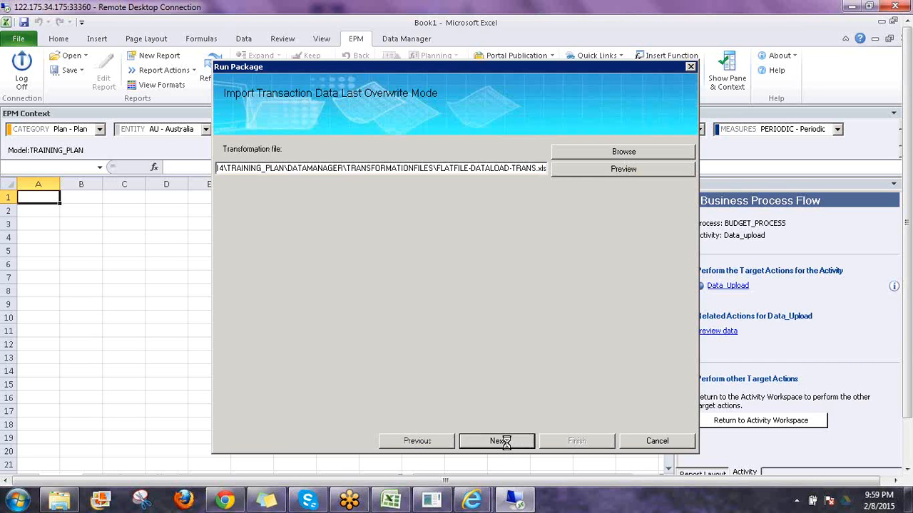
pyautogui.click(504, 442)
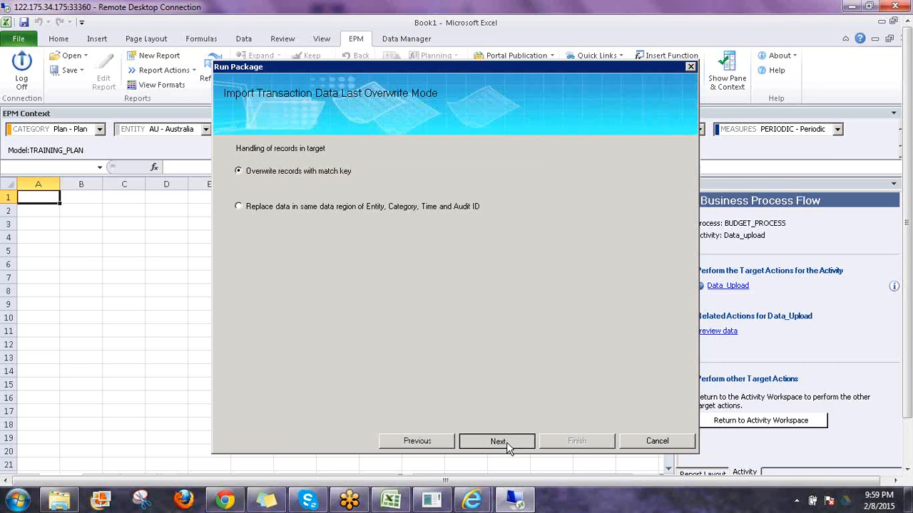
pyautogui.click(506, 442)
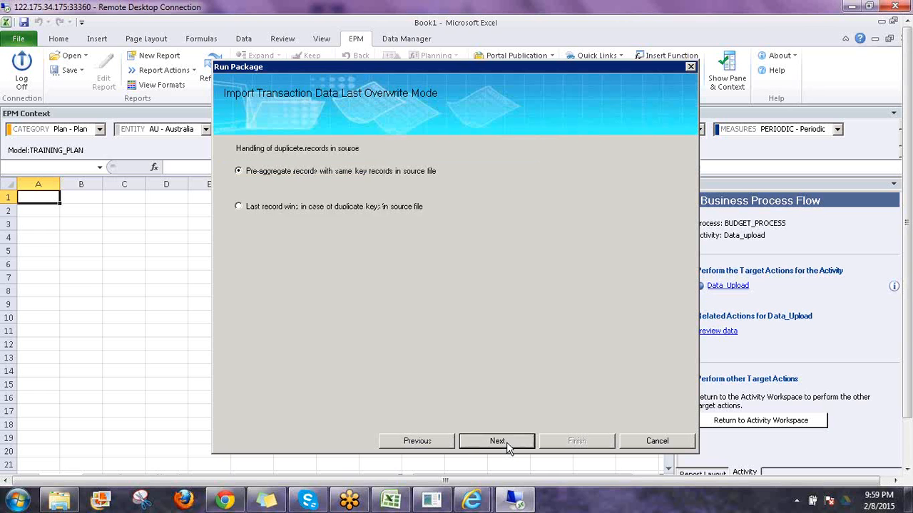
pyautogui.click(506, 442)
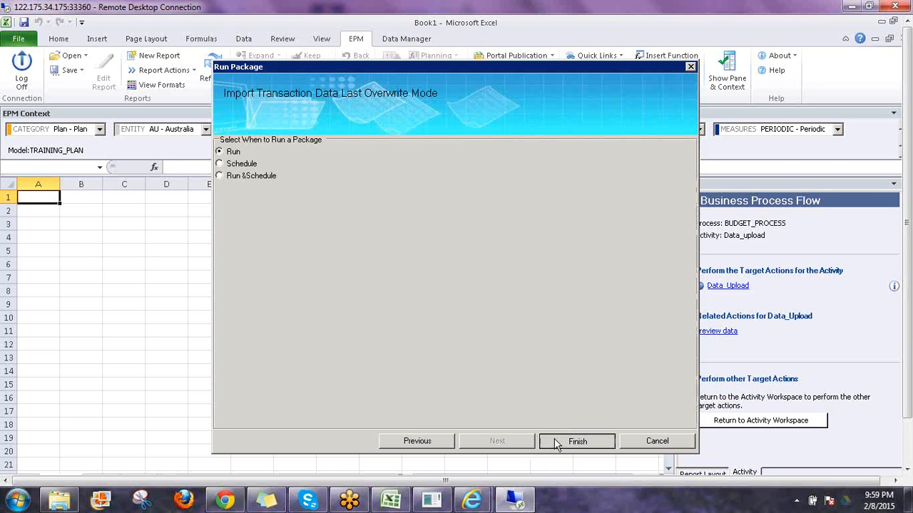
pyautogui.click(556, 442)
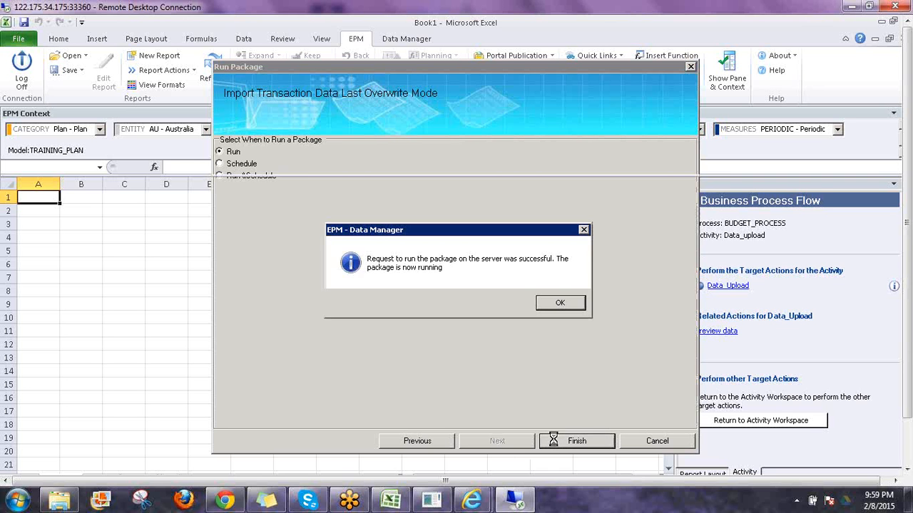
pyautogui.click(561, 305)
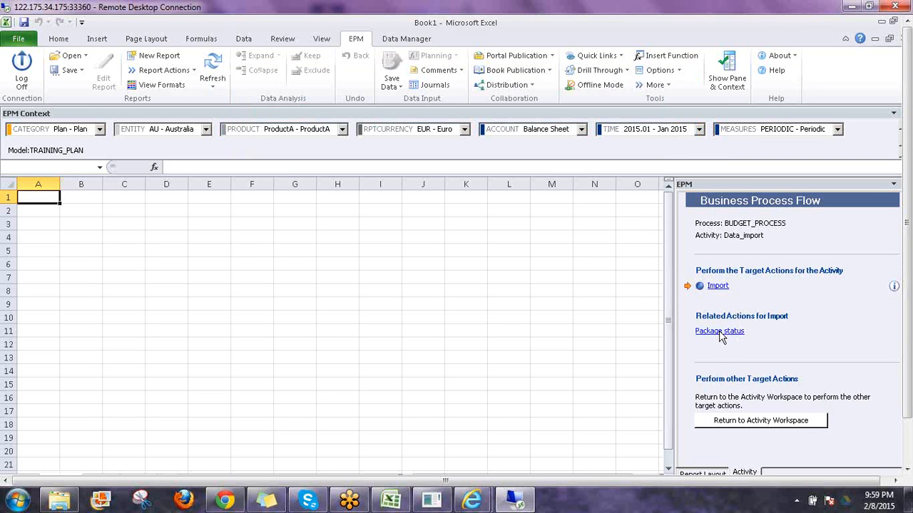
# Step: Check the import's package status in Excel and submit the Data_import activity for Australia in the activity workspace
pyautogui.click(718, 332)
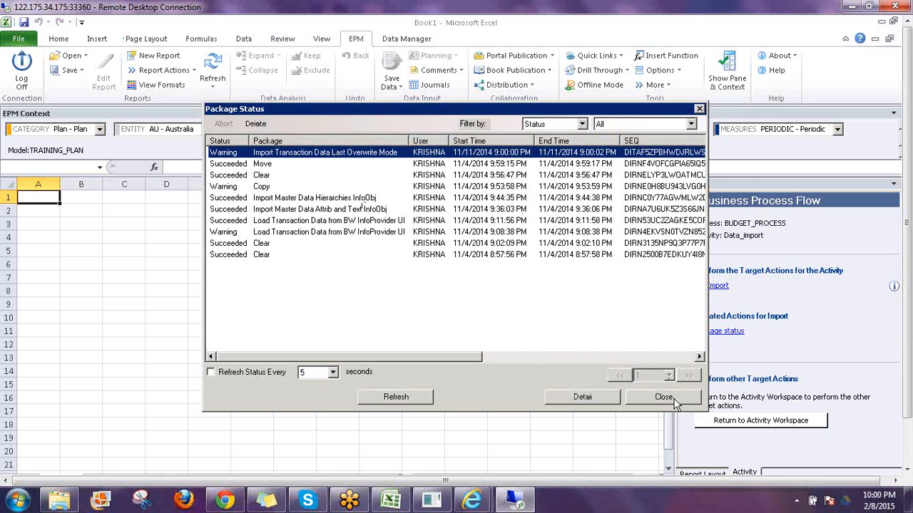
pyautogui.click(675, 401)
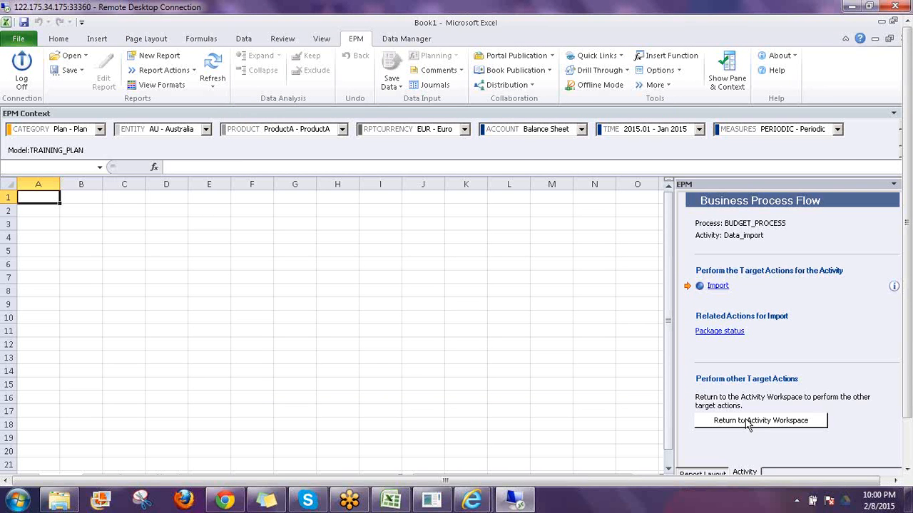
pyautogui.click(747, 422)
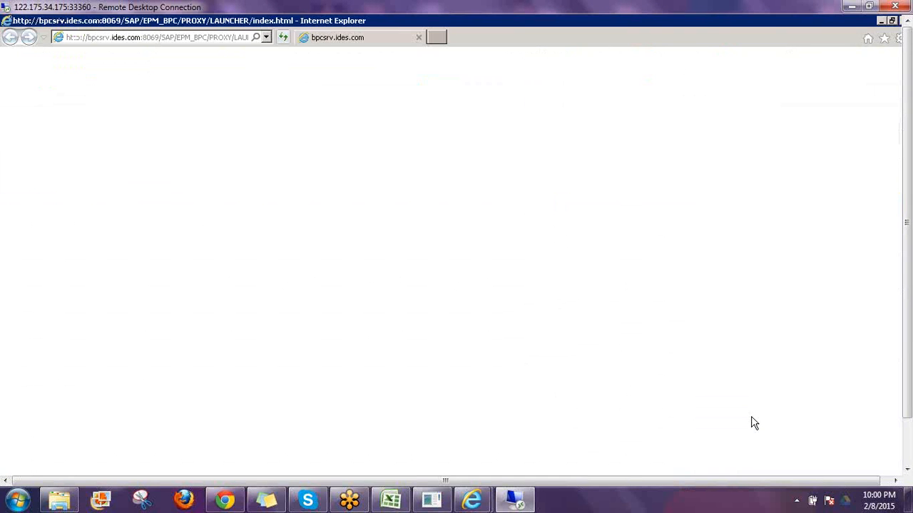
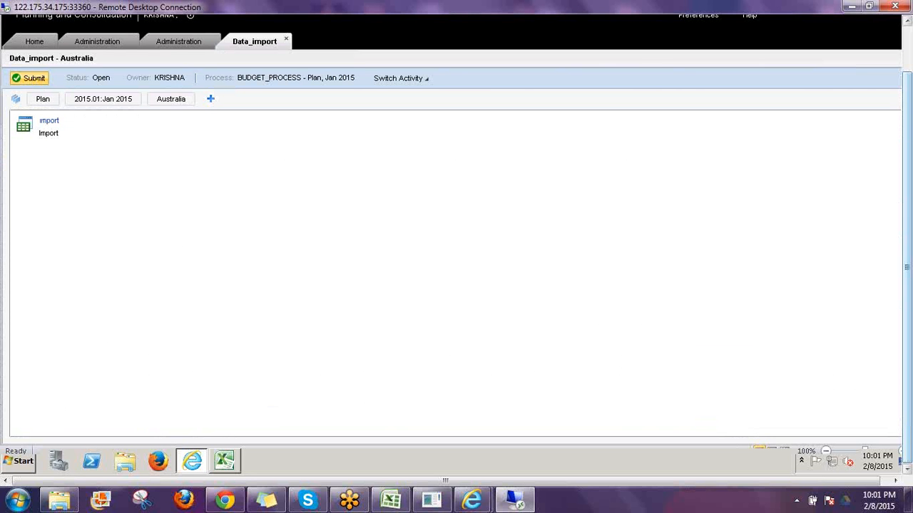
pyautogui.click(31, 79)
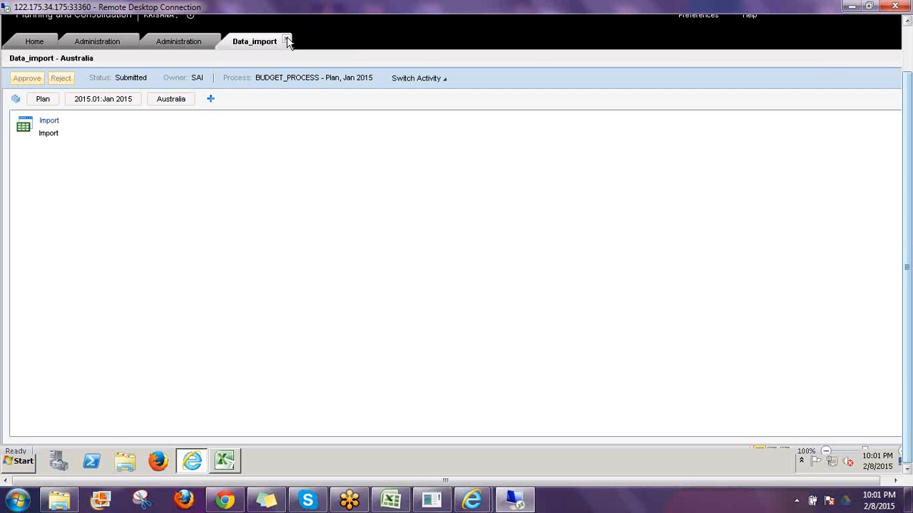
pyautogui.click(286, 41)
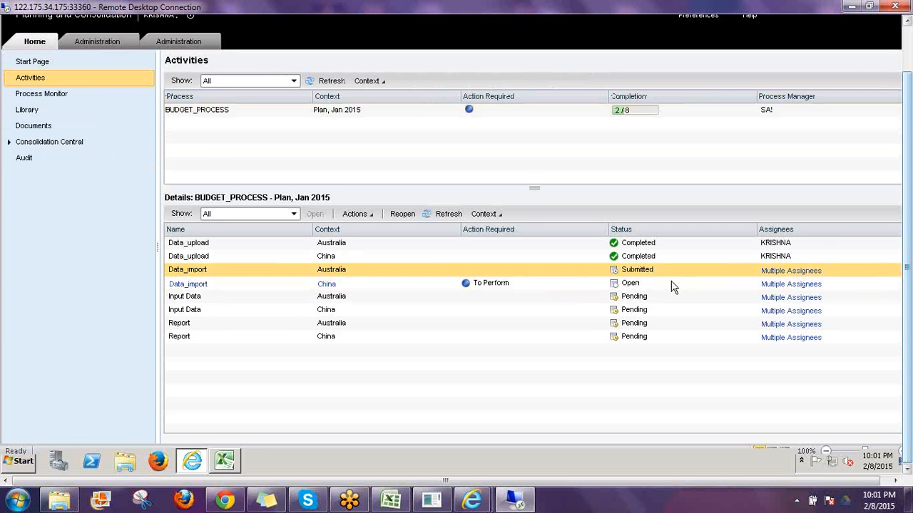
# Step: Submit the Data_import activity for China from the BUDGET_PROCESS activity list
pyautogui.click(625, 118)
pyautogui.click(639, 286)
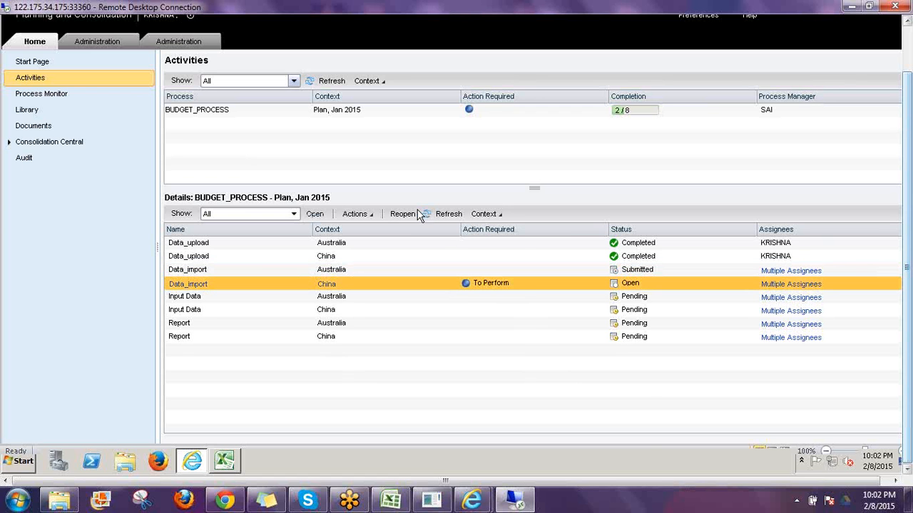
pyautogui.click(370, 215)
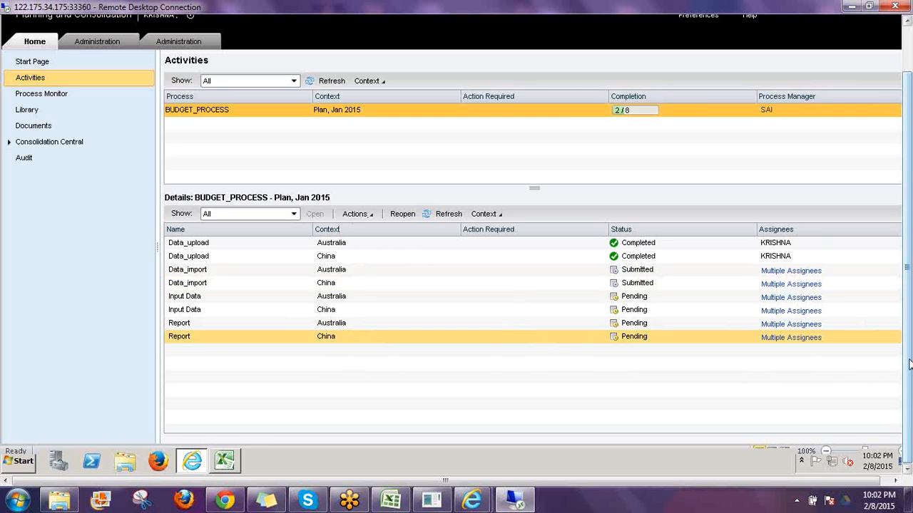
# Step: Close the Excel window and log on to SAP NetWeaver as the Data_import reviewer, entering the user name and account password
pyautogui.moveTo(909, 364); pyautogui.dragTo(909, 299)
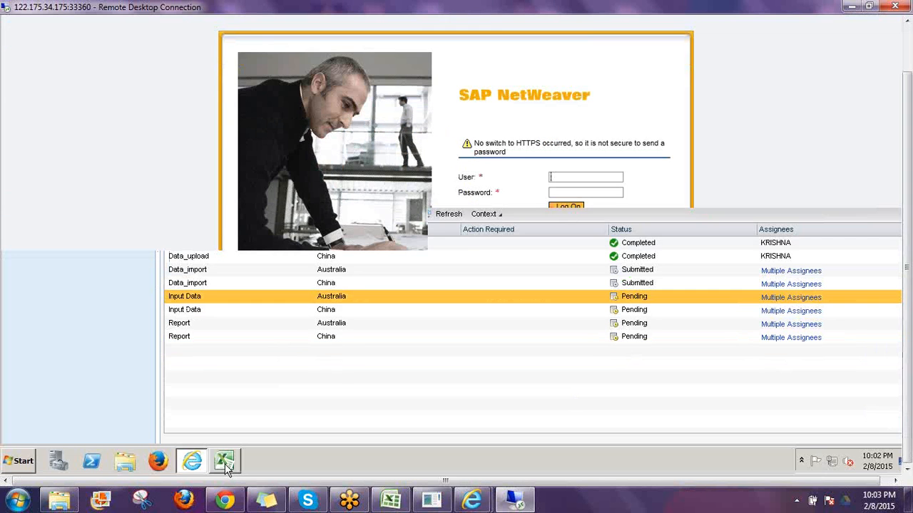
pyautogui.rightClick(225, 463)
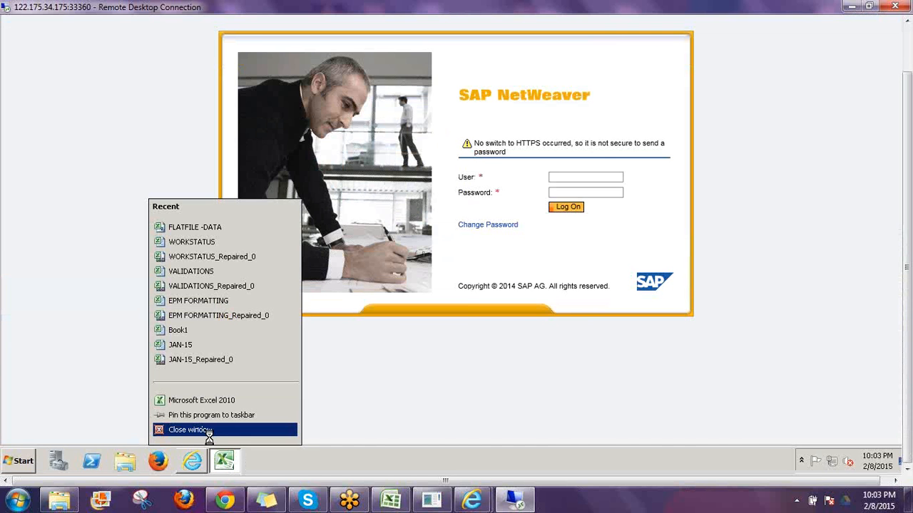
pyautogui.click(221, 430)
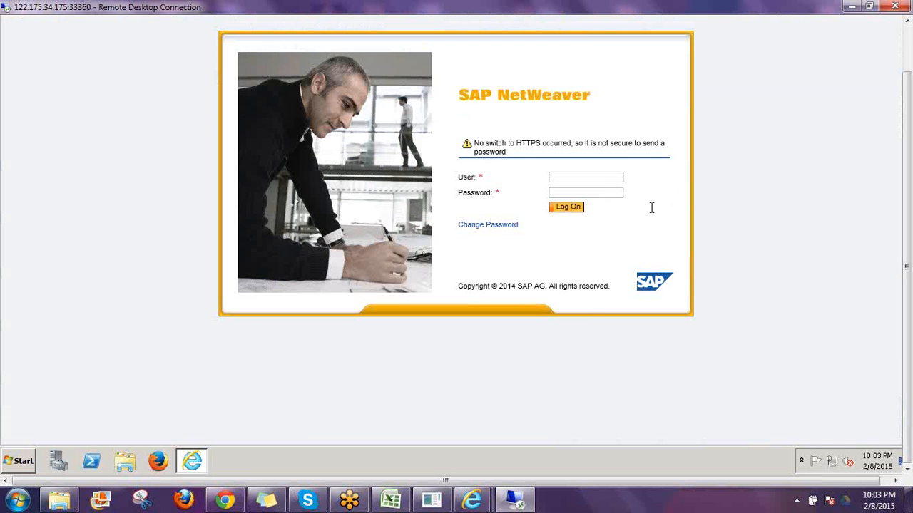
pyautogui.click(604, 182)
pyautogui.write('sai')
pyautogui.press('Tab')
pyautogui.write('••••••••')
pyautogui.press('Return')
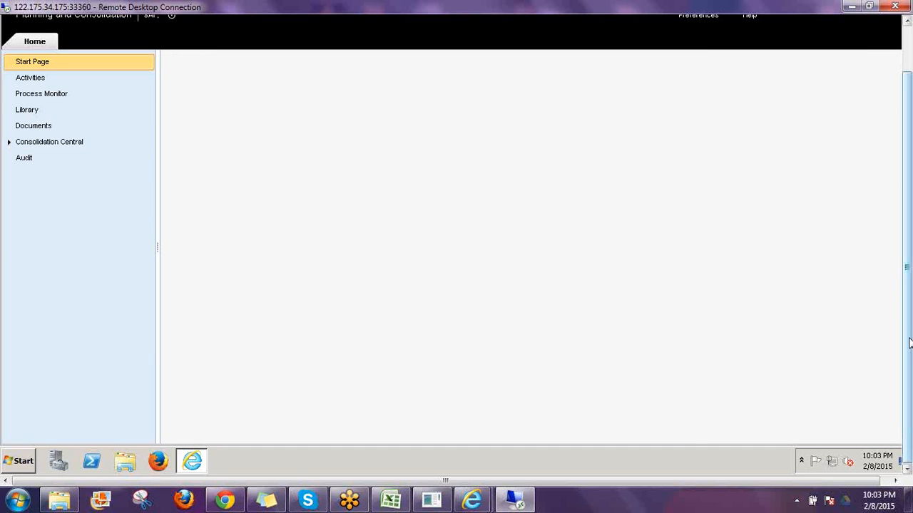
# Step: Open the submitted Data_import activity for Australia from the BUDGET_PROCESS activity list and approve it
pyautogui.moveTo(909, 330); pyautogui.dragTo(909, 273)
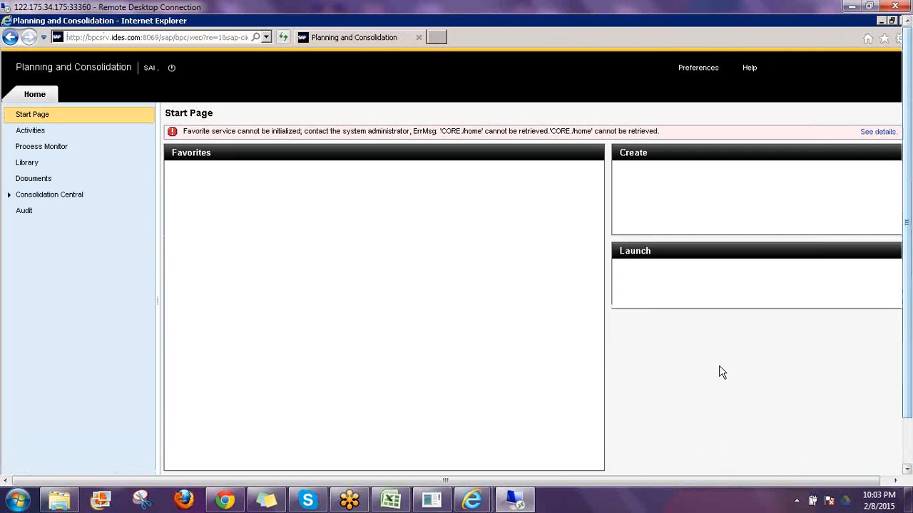
pyautogui.click(32, 132)
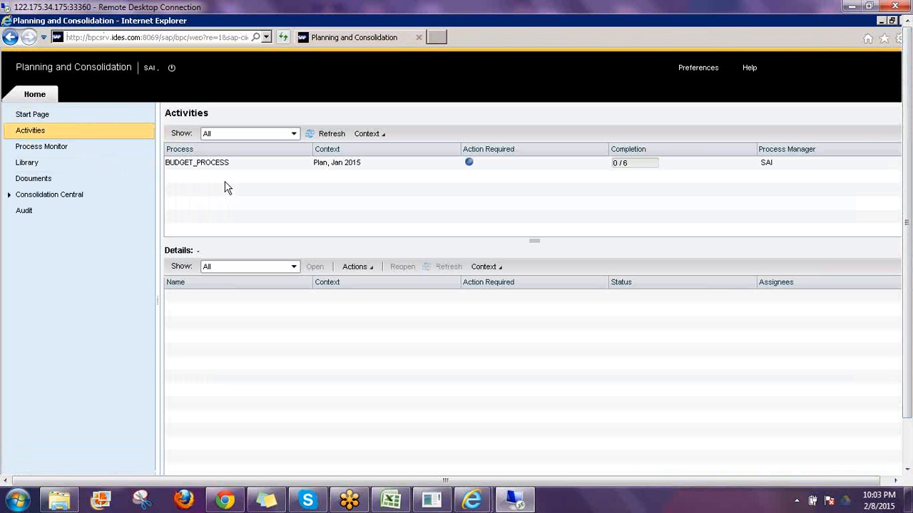
pyautogui.click(531, 169)
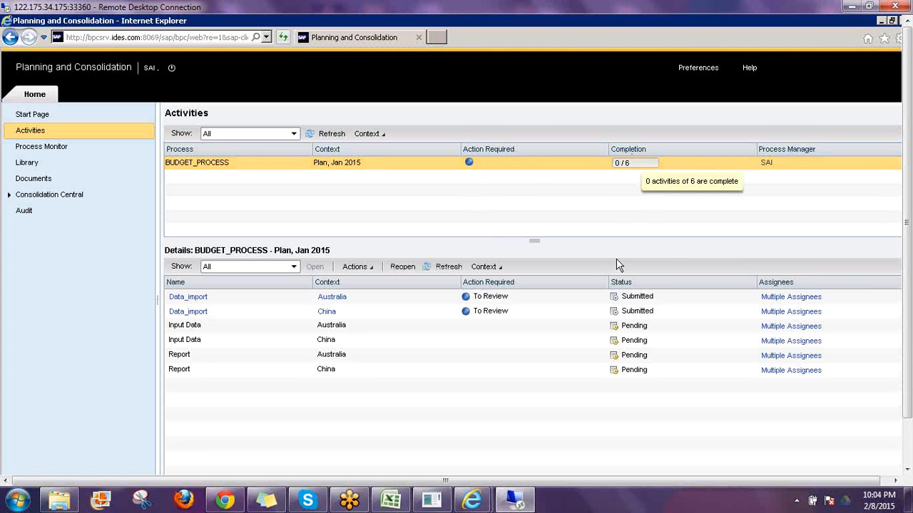
pyautogui.click(507, 301)
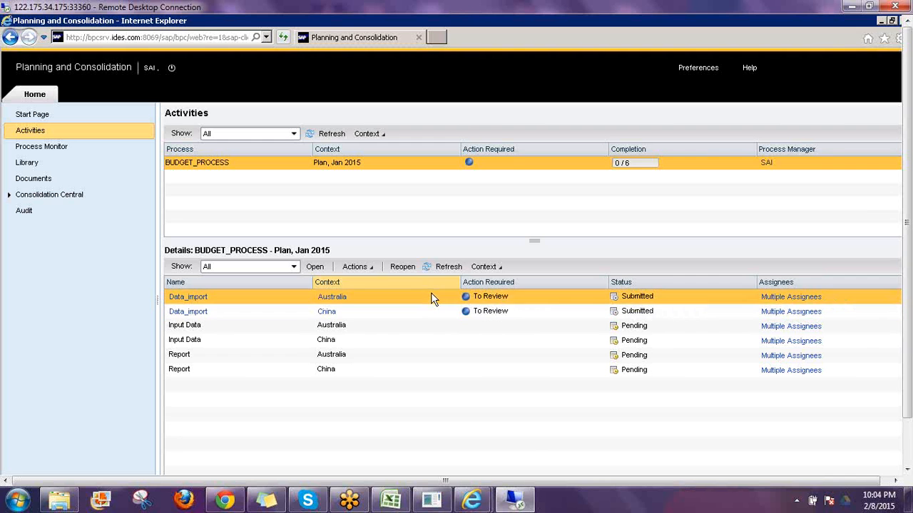
pyautogui.doubleClick(281, 301)
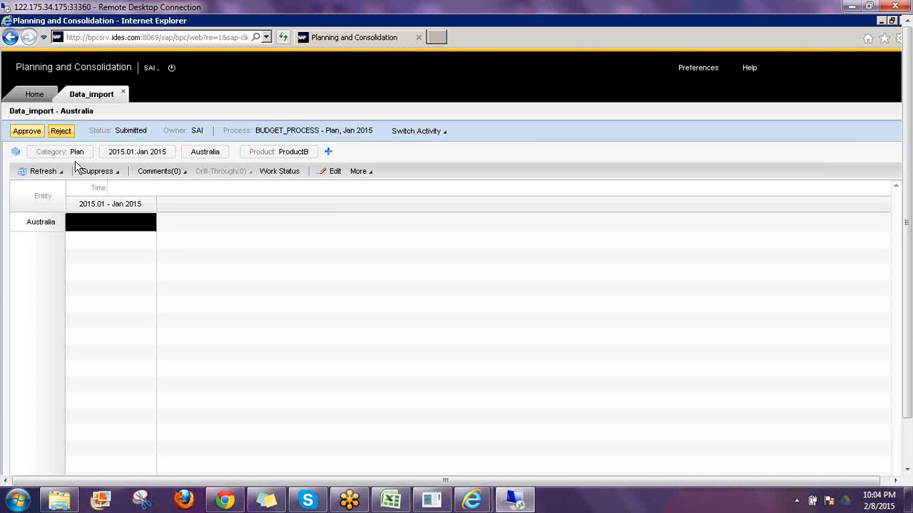
pyautogui.click(27, 136)
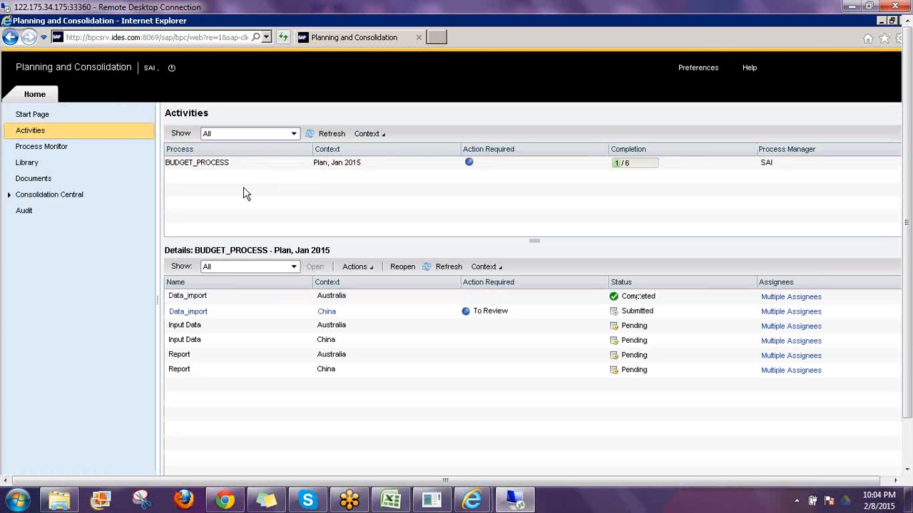
# Step: Reject the submitted Data_import activity for China in the BUDGET_PROCESS activity details
pyautogui.click(621, 167)
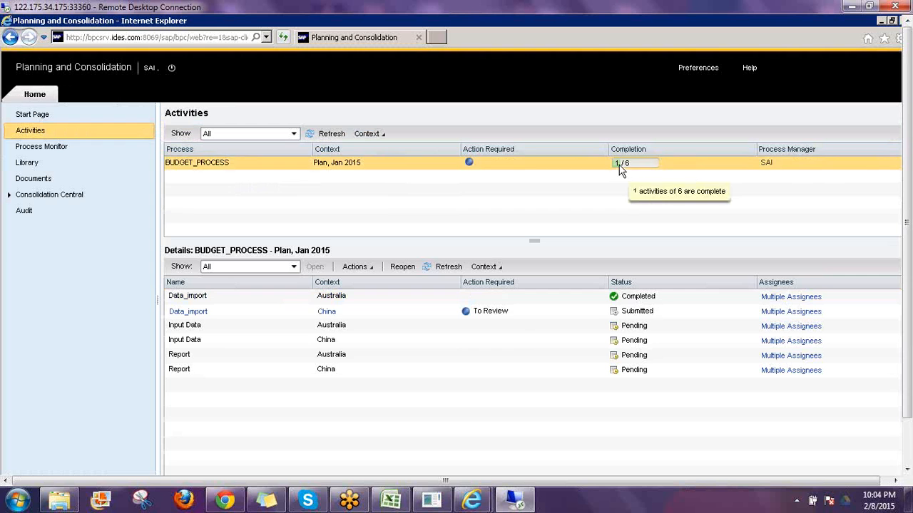
pyautogui.click(643, 299)
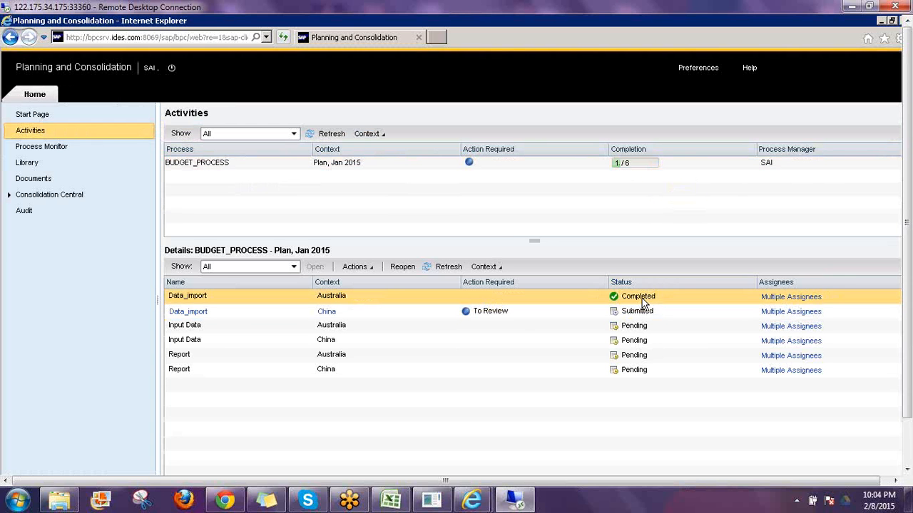
pyautogui.click(661, 318)
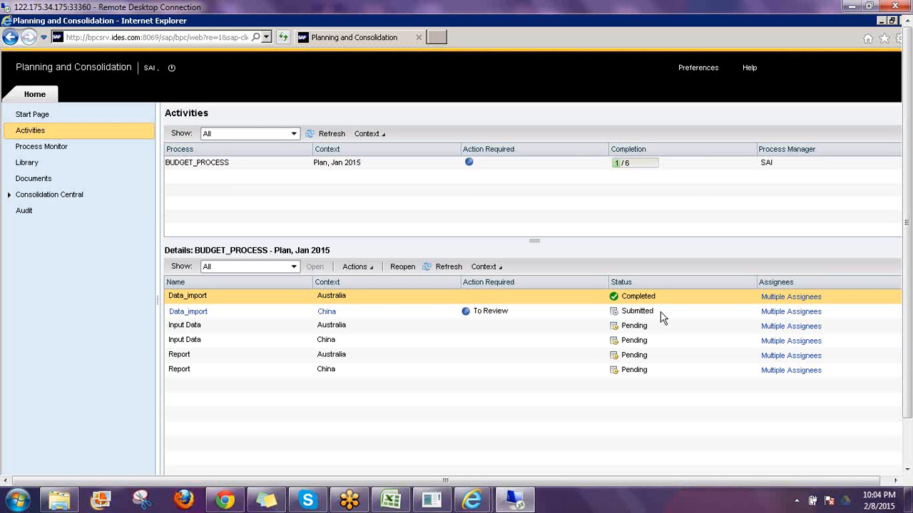
pyautogui.click(625, 167)
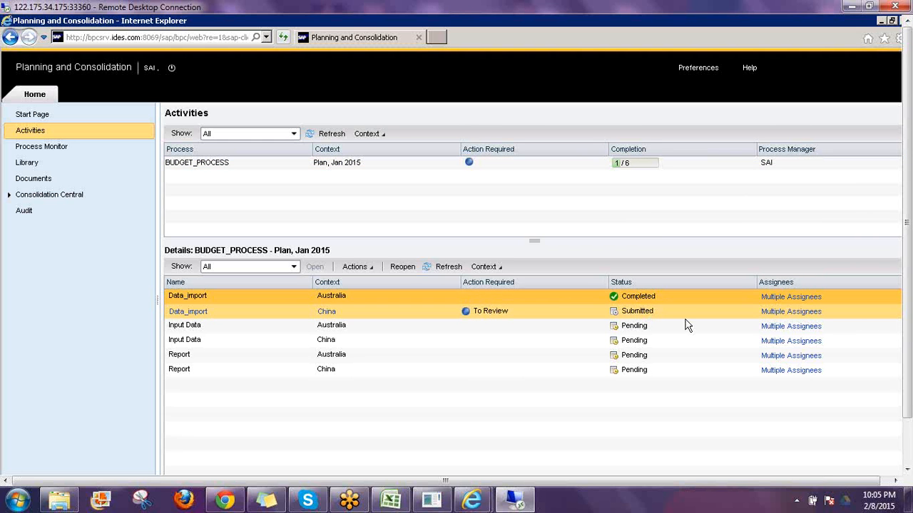
pyautogui.click(485, 314)
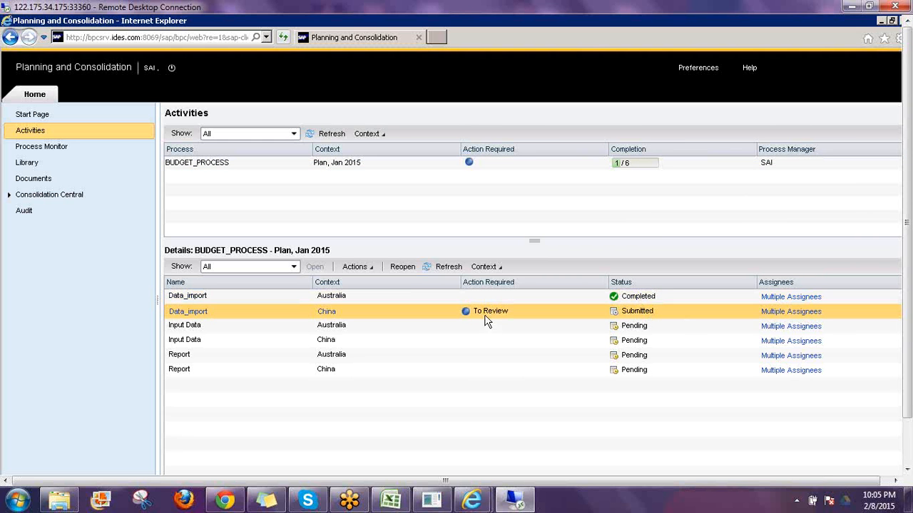
pyautogui.click(371, 268)
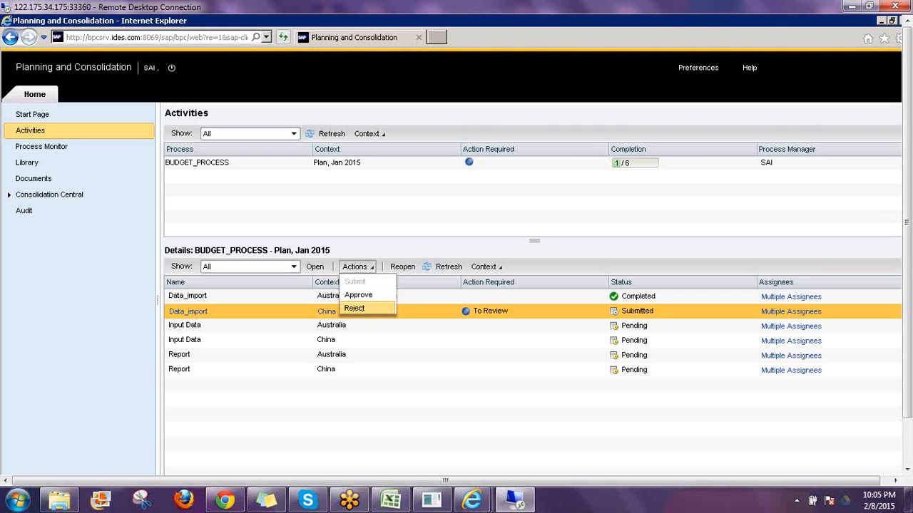
pyautogui.click(355, 308)
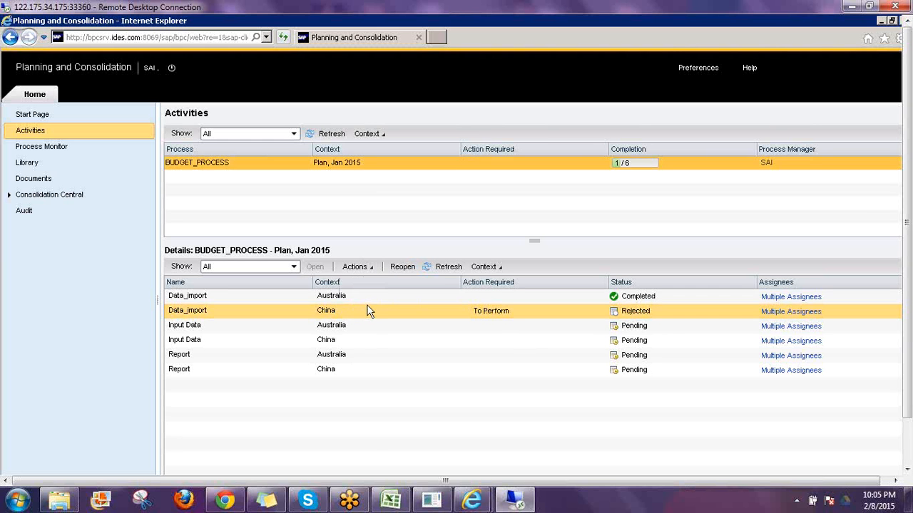
pyautogui.click(676, 326)
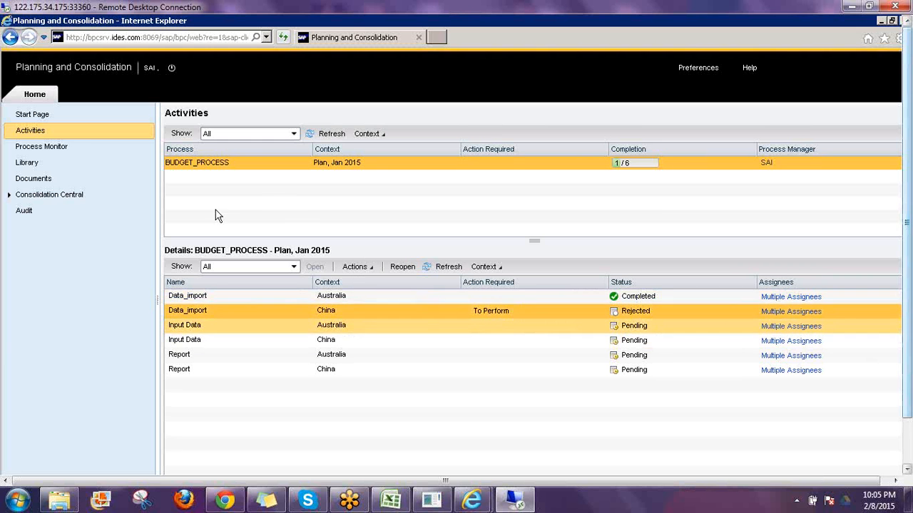
pyautogui.click(807, 294)
pyautogui.moveTo(141, 63); pyautogui.dragTo(139, 76)
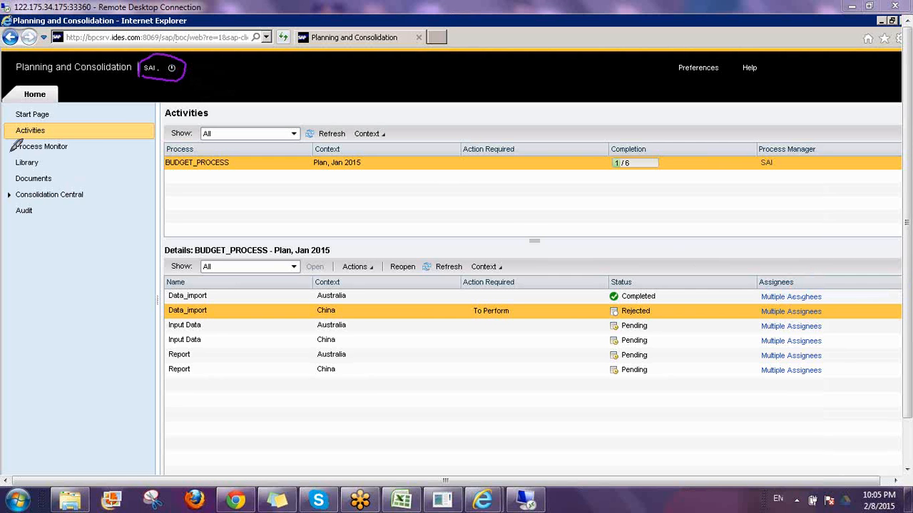
pyautogui.moveTo(11, 149)
pyautogui.mouseDown()
pyautogui.moveTo(70, 153)
pyautogui.moveTo(76, 131)
pyautogui.moveTo(9, 146)
pyautogui.mouseUp()
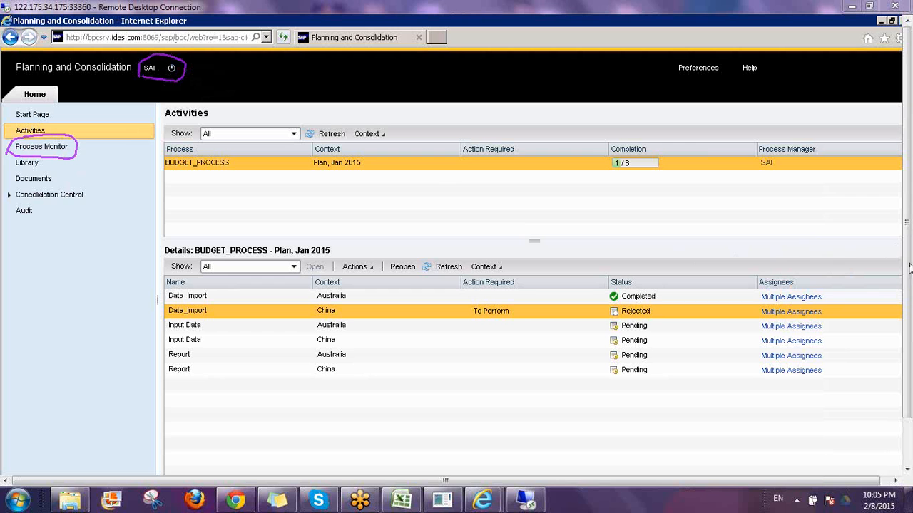
pyautogui.click(831, 349)
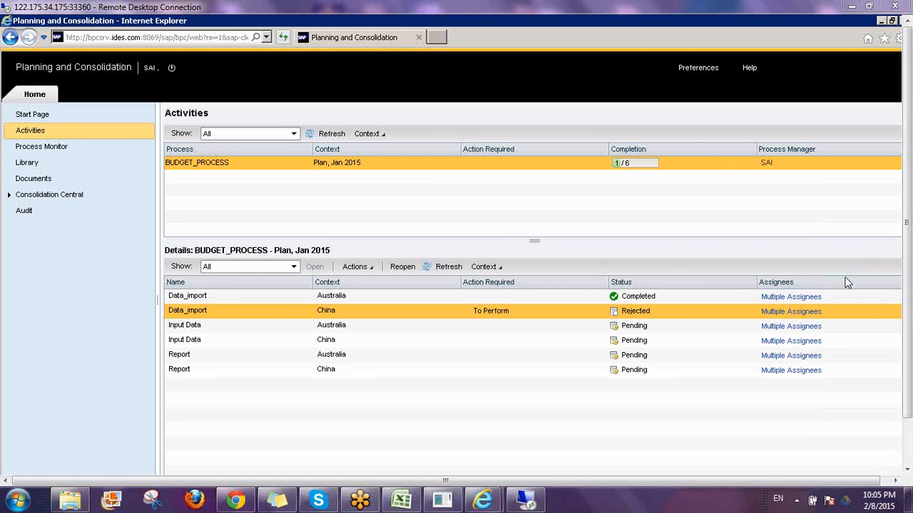
# Step: Open BUDGET_PROCESS for Plan, Jan 2015 in the Process Monitor and review each activity's status, performer and reviewer
pyautogui.click(52, 145)
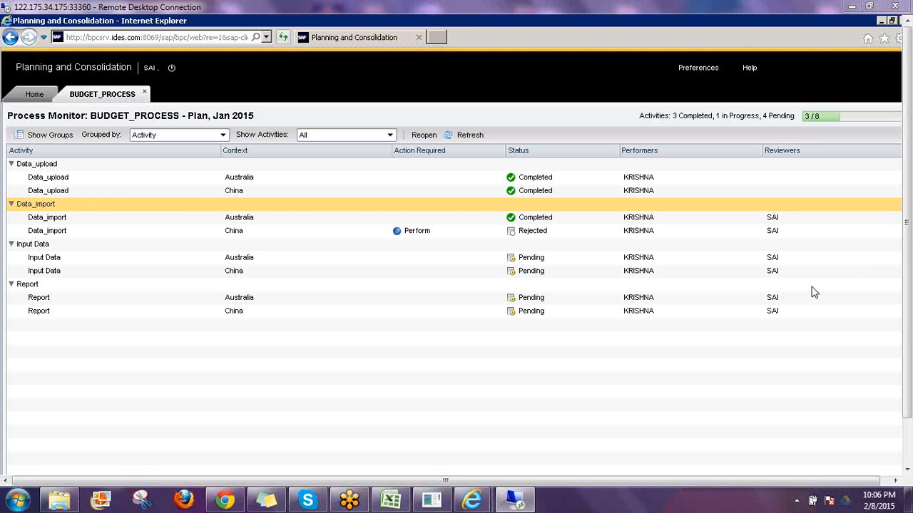
pyautogui.moveTo(556, 174)
pyautogui.mouseDown()
pyautogui.moveTo(554, 232)
pyautogui.moveTo(583, 211)
pyautogui.mouseUp()
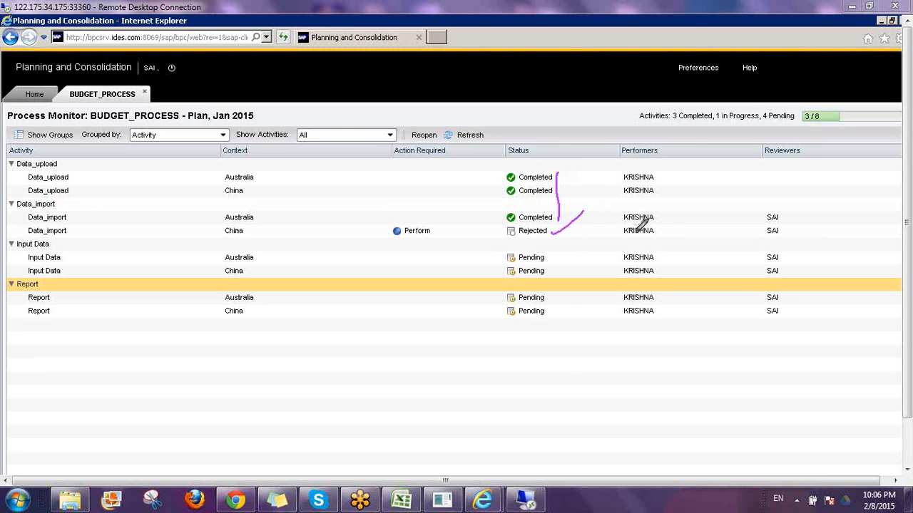
pyautogui.moveTo(624, 235)
pyautogui.mouseDown()
pyautogui.moveTo(667, 232)
pyautogui.moveTo(619, 227)
pyautogui.mouseUp()
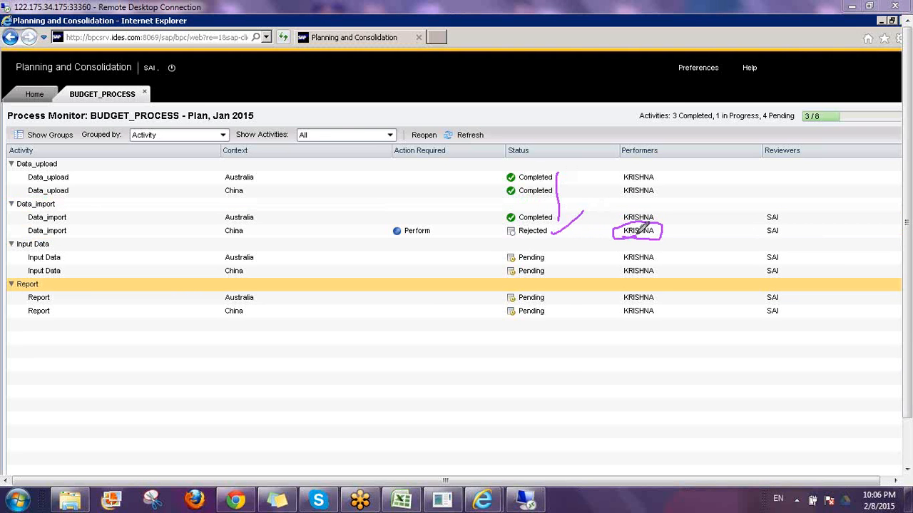
pyautogui.moveTo(555, 250); pyautogui.dragTo(559, 322)
pyautogui.moveTo(322, 135); pyautogui.dragTo(281, 118)
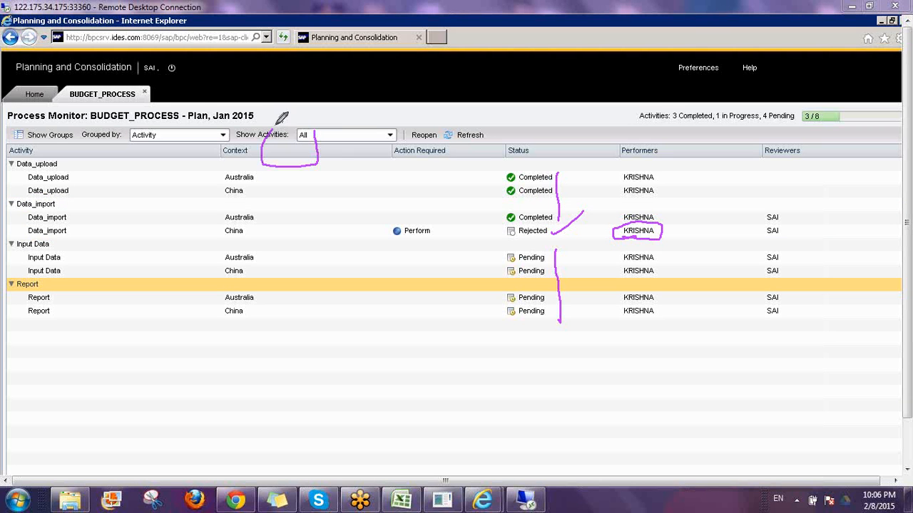
pyautogui.moveTo(160, 114)
pyautogui.mouseDown()
pyautogui.moveTo(163, 143)
pyautogui.moveTo(144, 120)
pyautogui.moveTo(158, 114)
pyautogui.mouseUp()
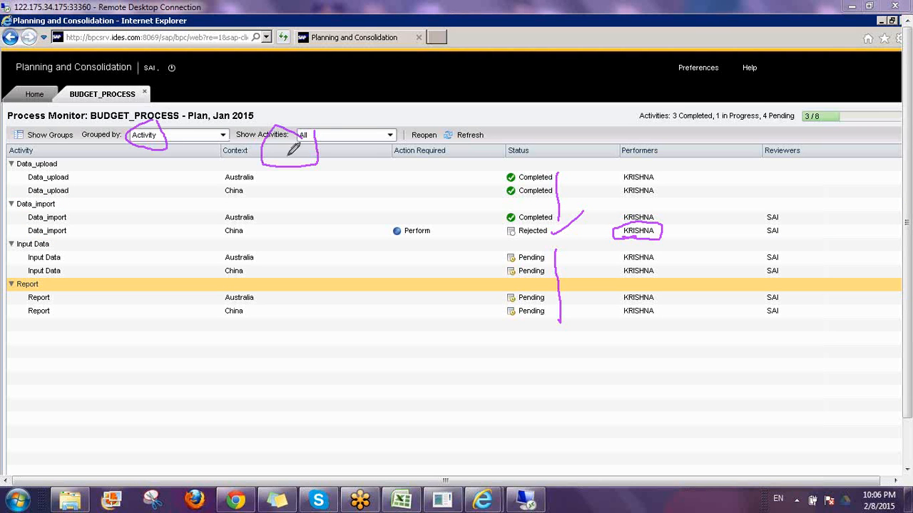
pyautogui.click(806, 344)
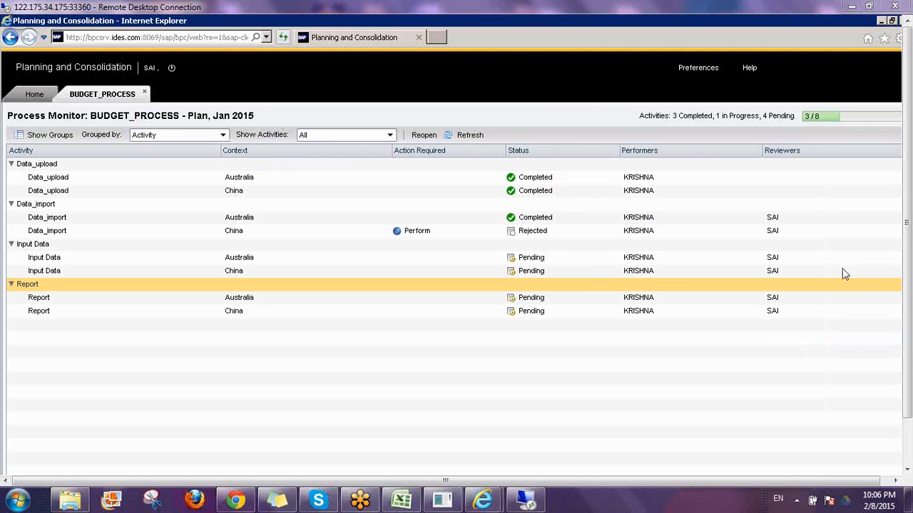
# Step: View the BUDGET_PROCESS activities grouped by Action Required and by Status
pyautogui.click(223, 134)
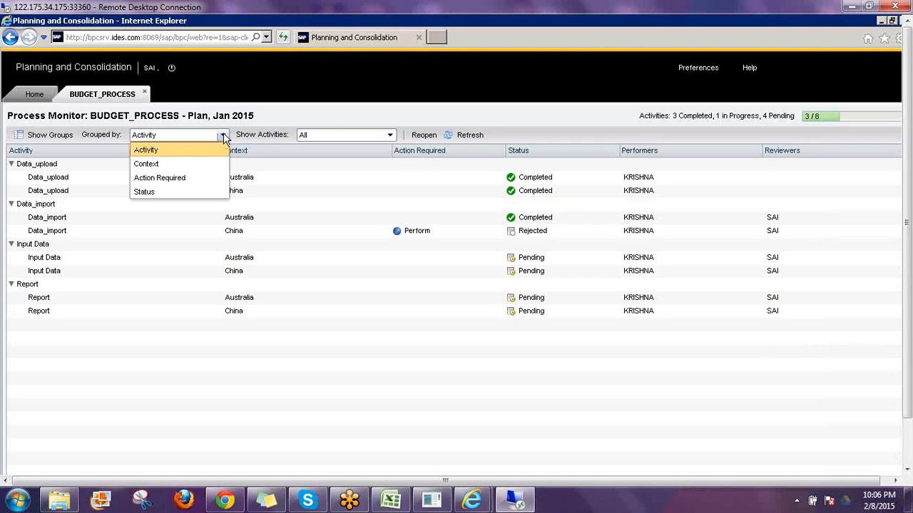
pyautogui.click(180, 177)
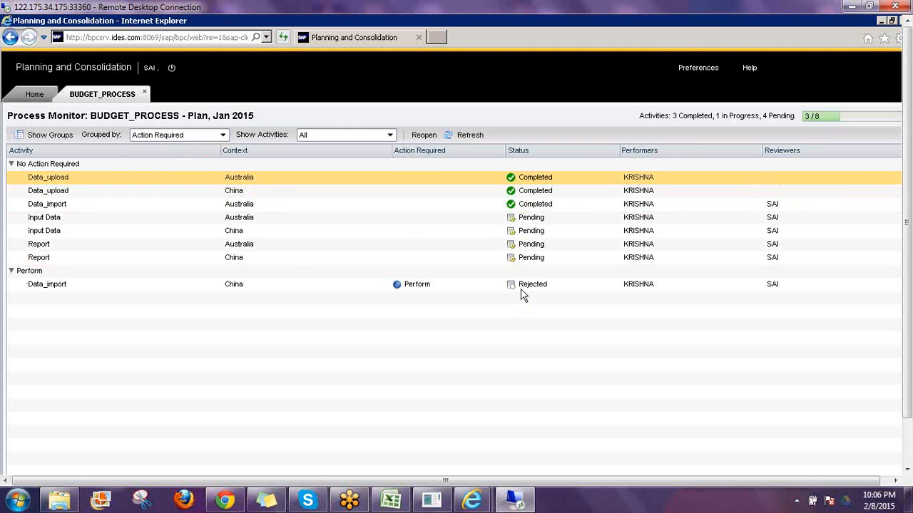
pyautogui.click(221, 136)
pyautogui.click(163, 193)
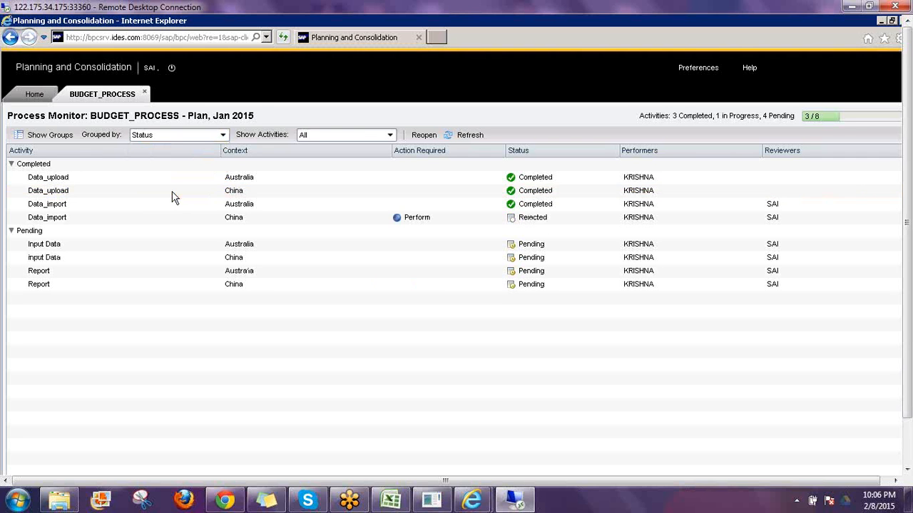
# Step: Group the monitored activities by Context, collapse and expand the country groups, and show only the Not Completed activities
pyautogui.click(223, 135)
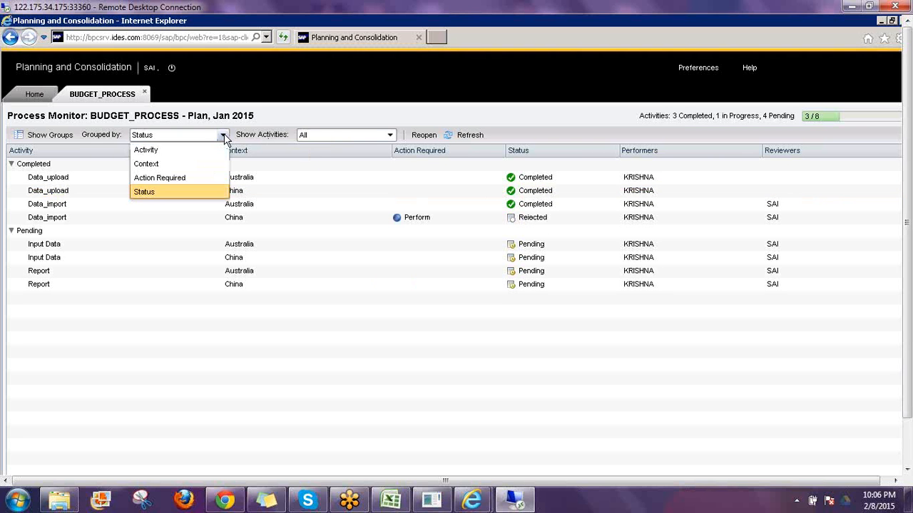
pyautogui.click(153, 166)
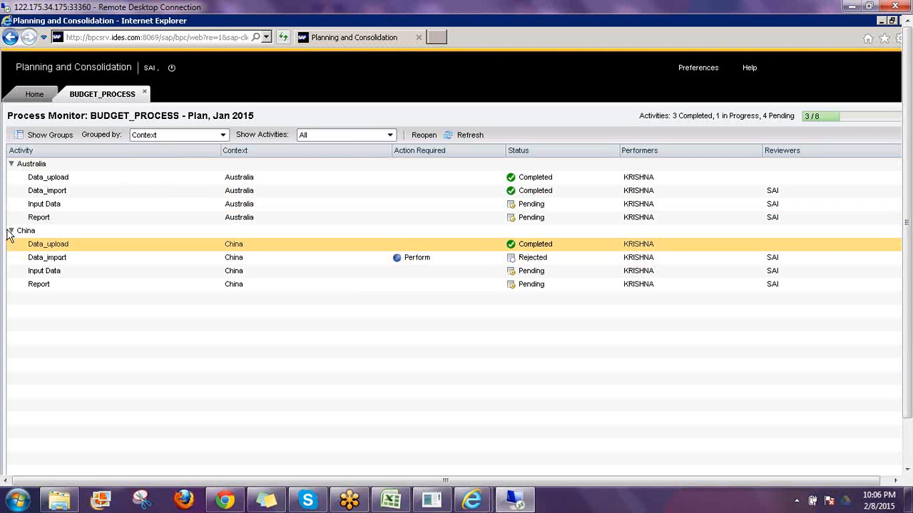
pyautogui.click(11, 164)
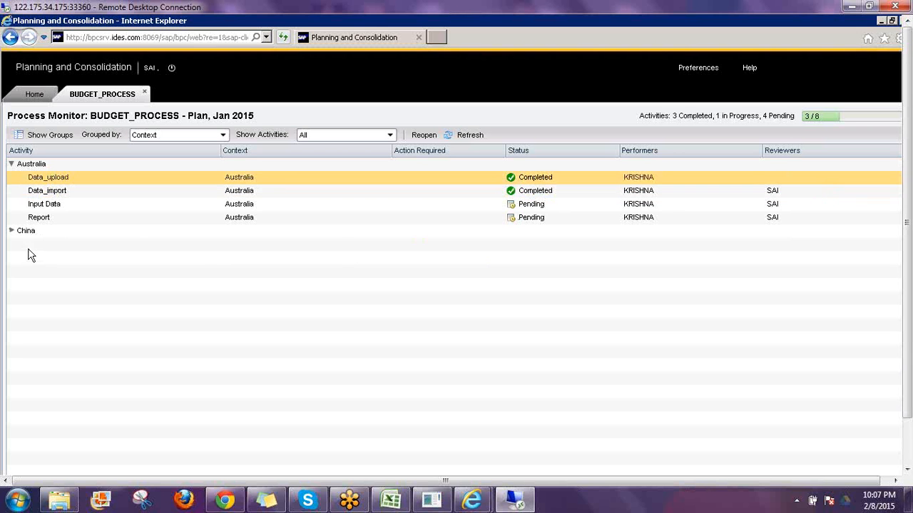
pyautogui.click(11, 232)
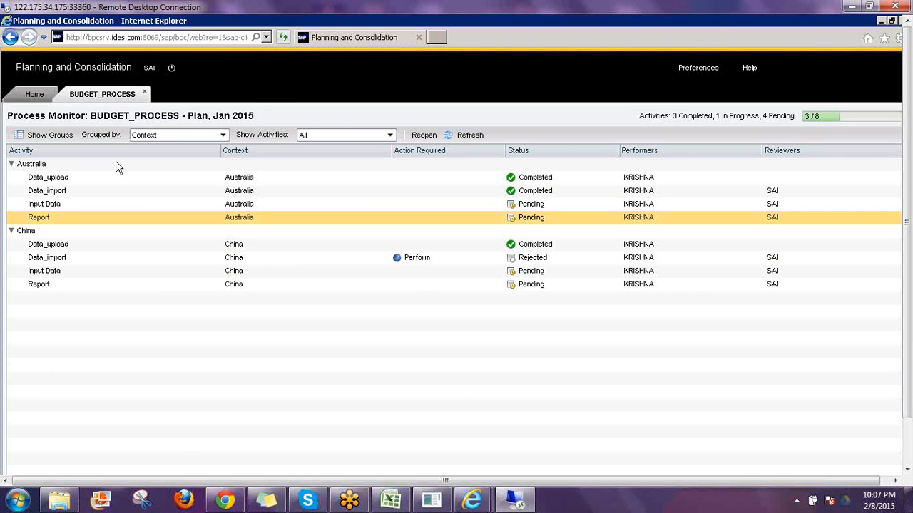
pyautogui.click(330, 135)
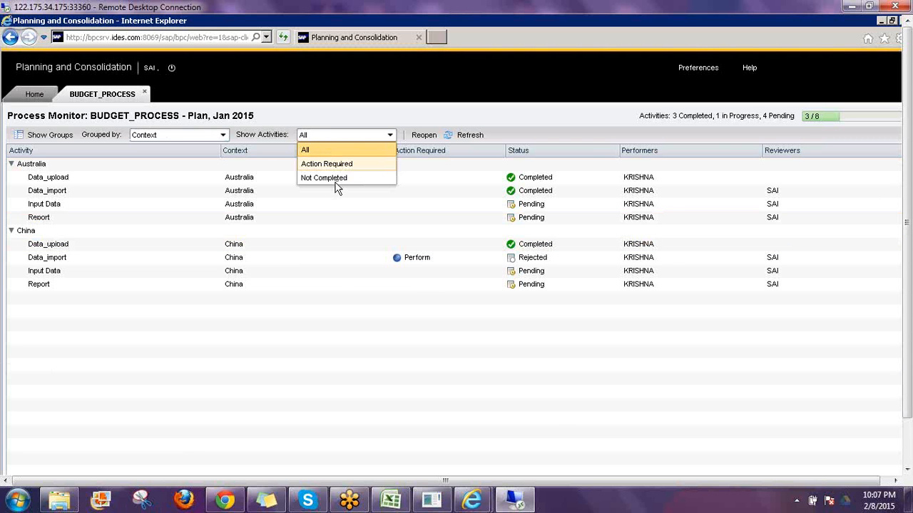
pyautogui.click(334, 180)
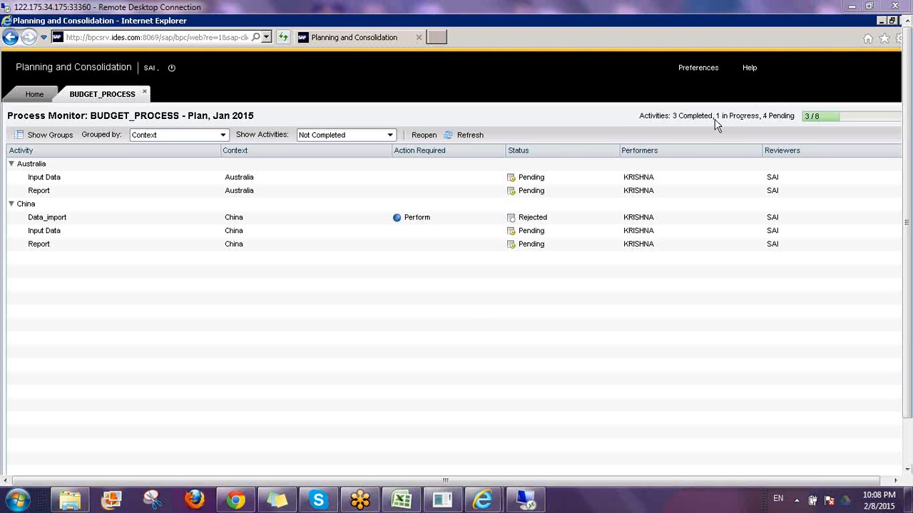
# Step: Close the BUDGET_PROCESS monitor, return to the Activities list and log off the reviewer
pyautogui.click(147, 96)
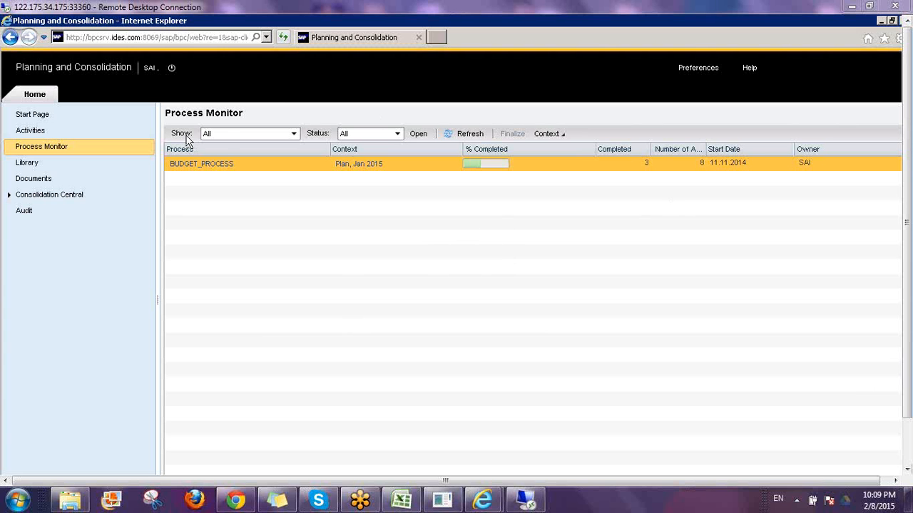
pyautogui.click(29, 131)
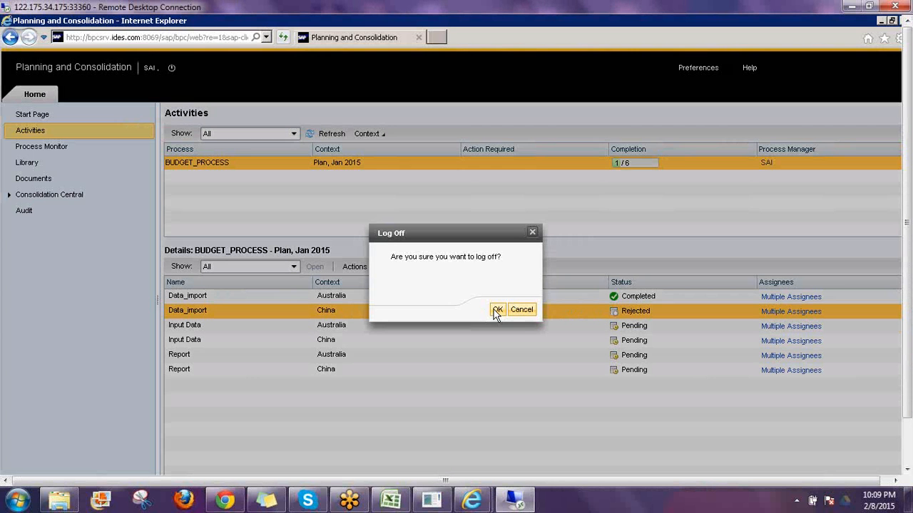
pyautogui.click(497, 312)
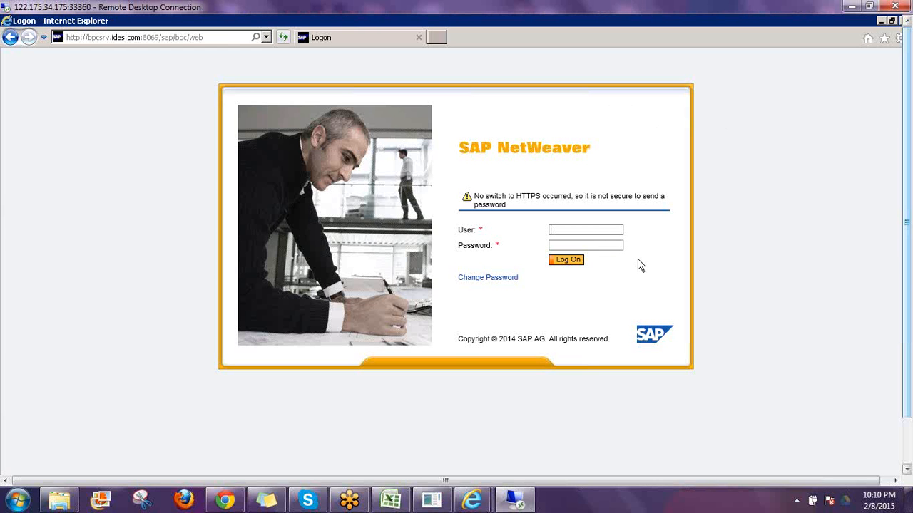
# Step: Log on to Planning and Consolidation with the performer's user name and password and continue past the logon status check
pyautogui.write('krishn')
pyautogui.write('a')
pyautogui.press('Tab')
pyautogui.write('••••••••')
pyautogui.press('Return')
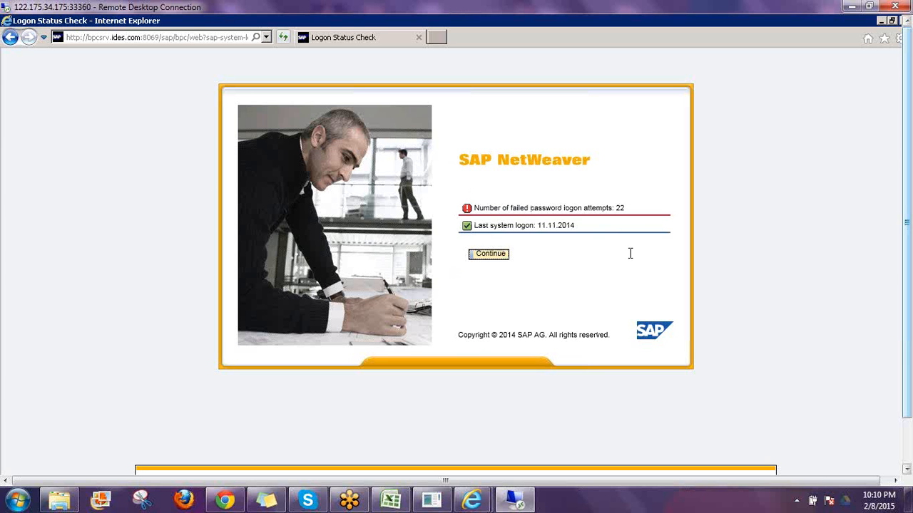
pyautogui.click(487, 255)
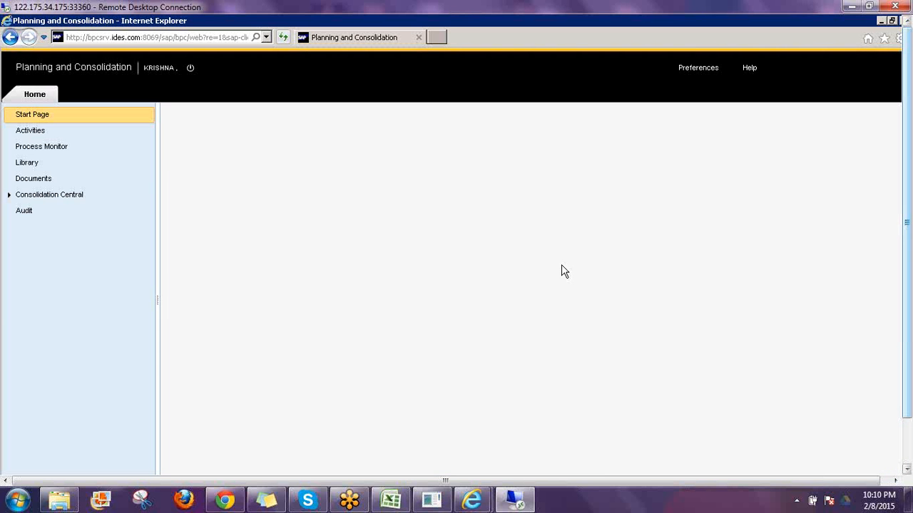
# Step: Submit the rejected Data_import activity for China in the BUDGET_PROCESS activities for Plan, Jan 2015
pyautogui.click(32, 130)
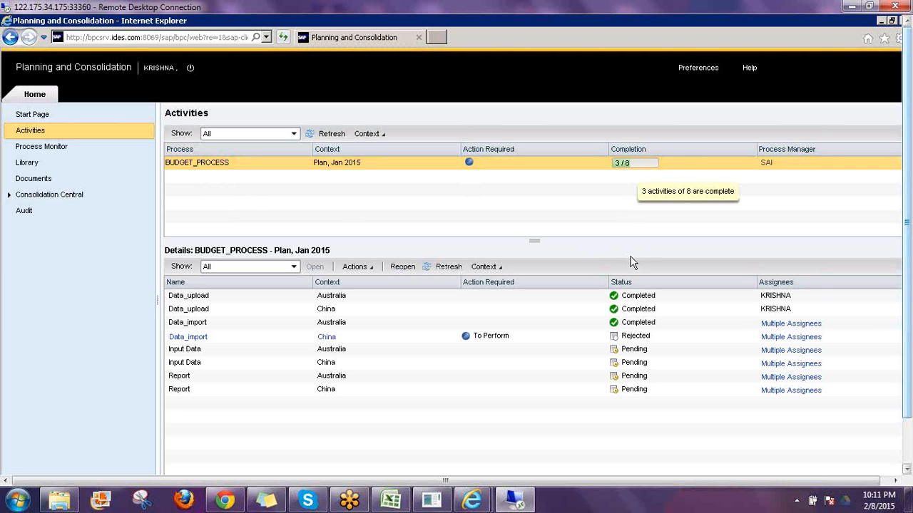
pyautogui.click(639, 339)
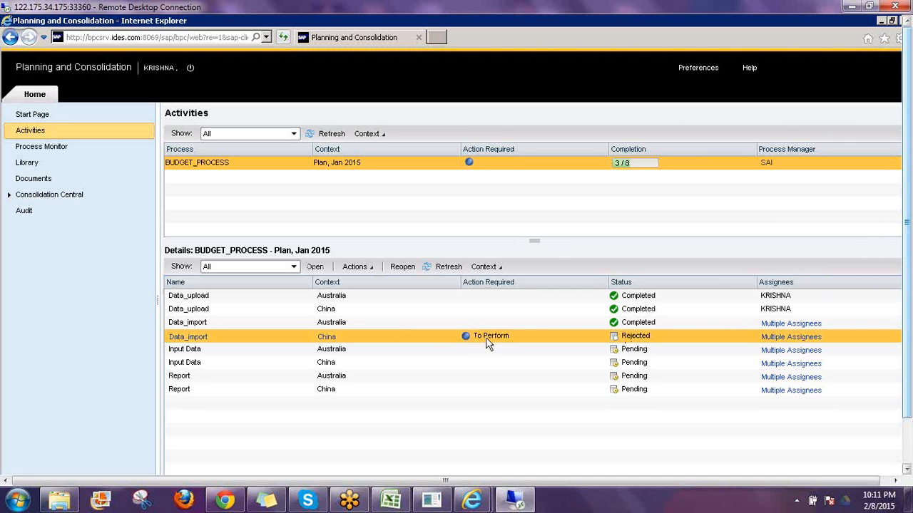
pyautogui.click(373, 268)
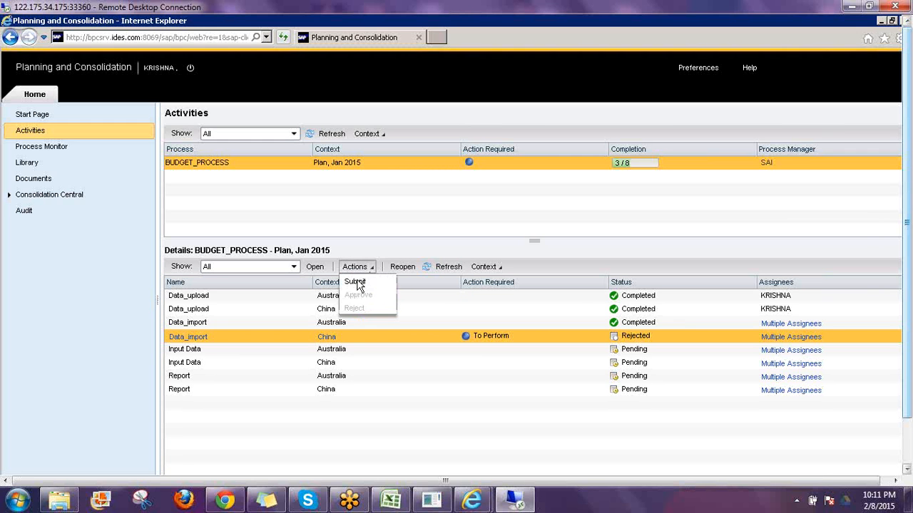
pyautogui.click(356, 282)
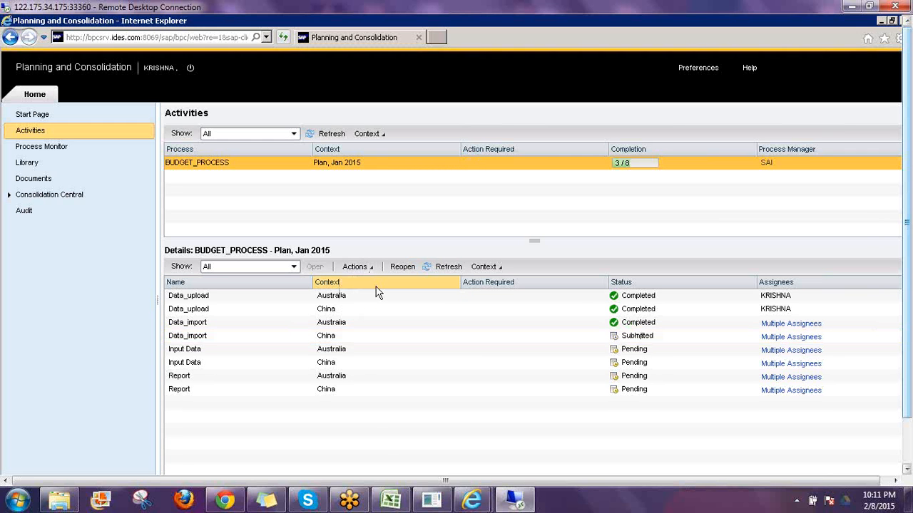
# Step: Log off the performer and log on with the reviewer's user name and password
pyautogui.click(276, 323)
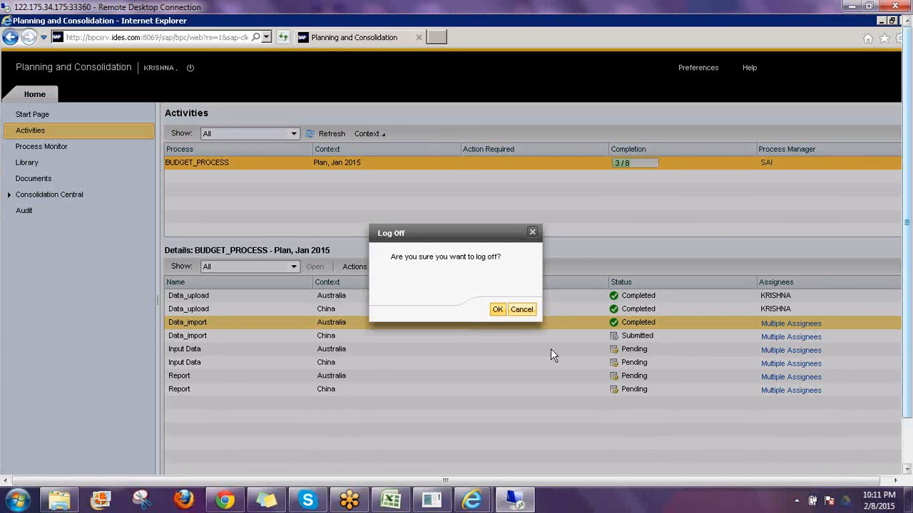
pyautogui.press('Return')
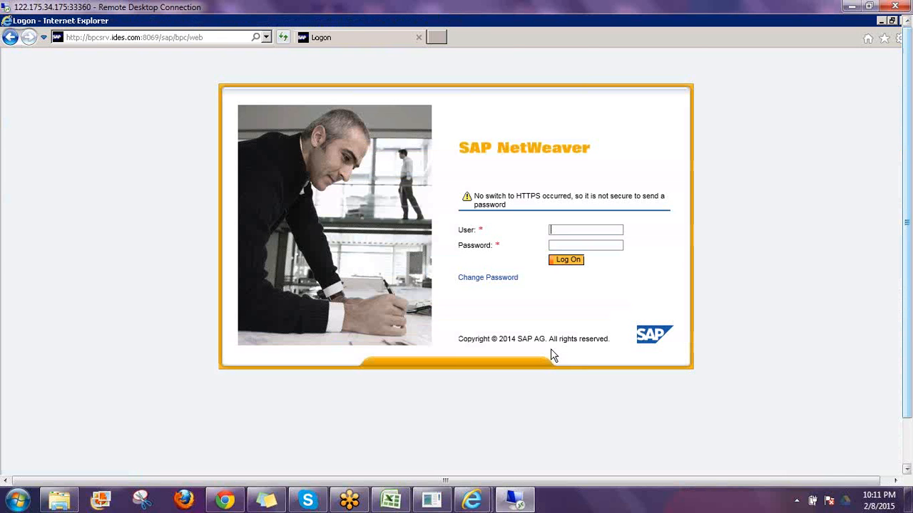
pyautogui.write('sai')
pyautogui.press('Tab')
pyautogui.write('••••••••')
pyautogui.press('Return')
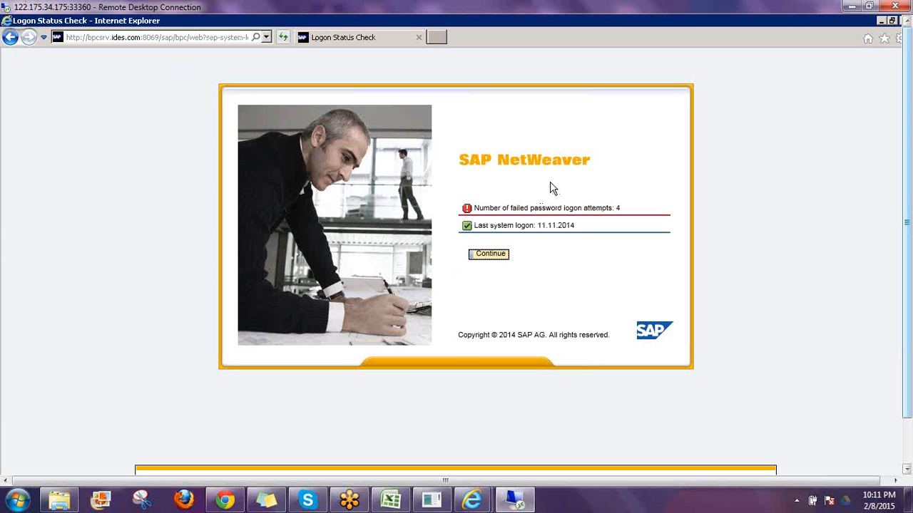
pyautogui.press('Return')
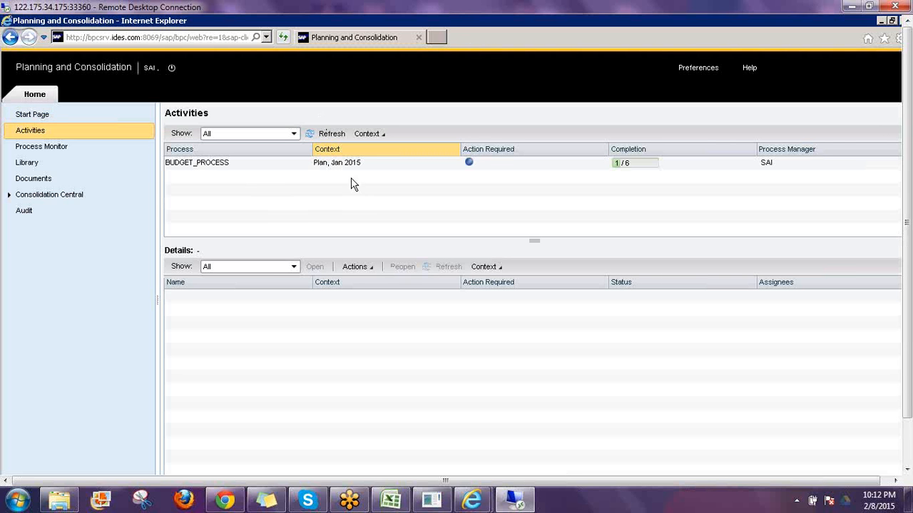
# Step: Open the BUDGET_PROCESS activities for Plan, Jan 2015 and approve the submitted Data_import activity for China
pyautogui.click(341, 166)
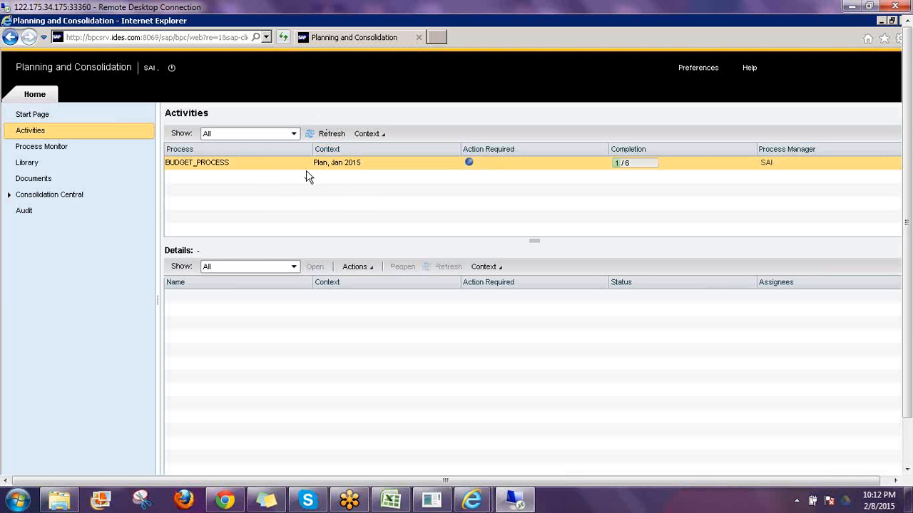
pyautogui.click(330, 170)
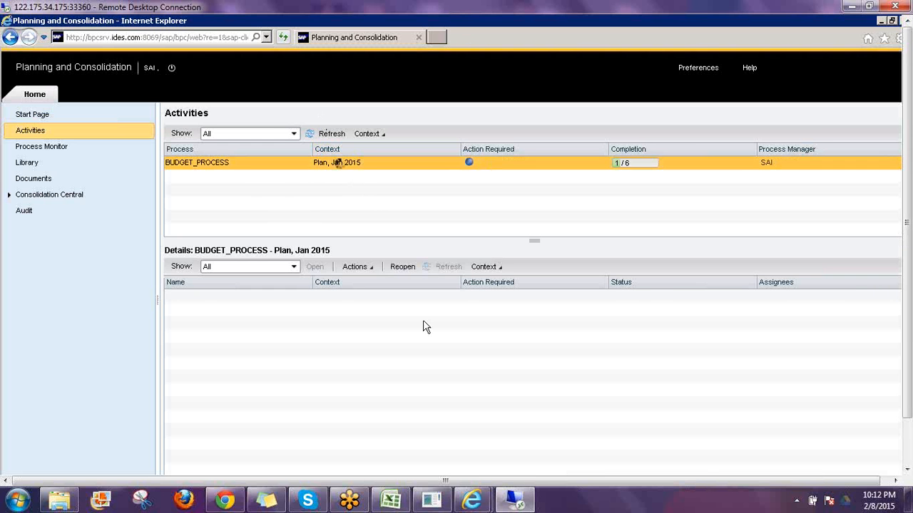
pyautogui.click(402, 314)
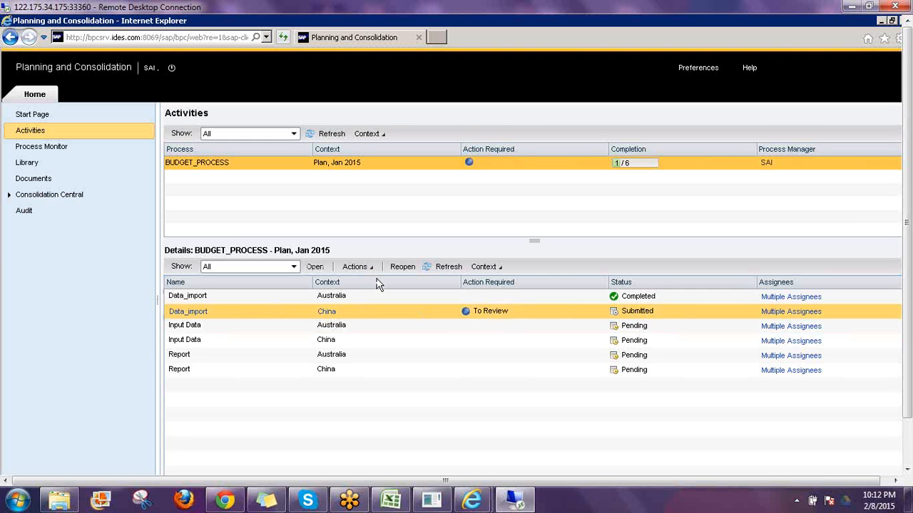
pyautogui.click(356, 266)
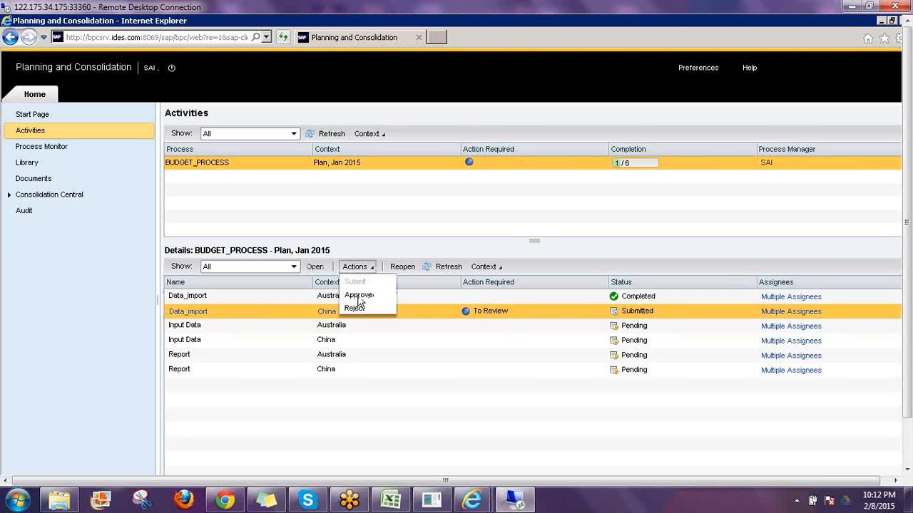
pyautogui.click(359, 295)
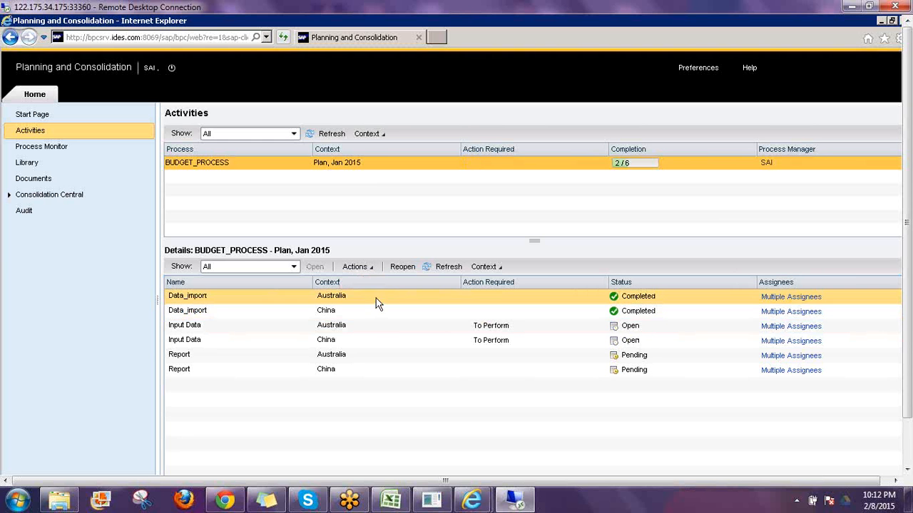
# Step: Check the Input Data activities, open the Australia one to view its workspace and close it
pyautogui.click(625, 328)
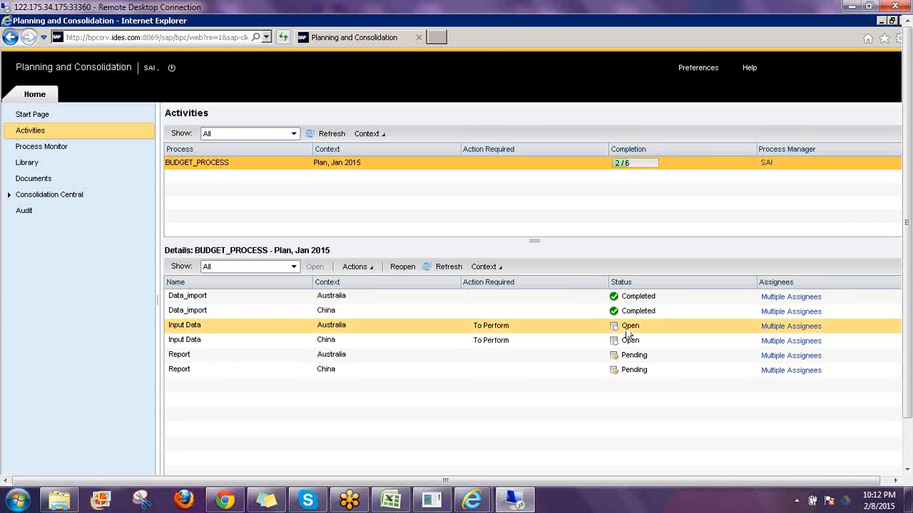
pyautogui.click(631, 352)
pyautogui.click(626, 326)
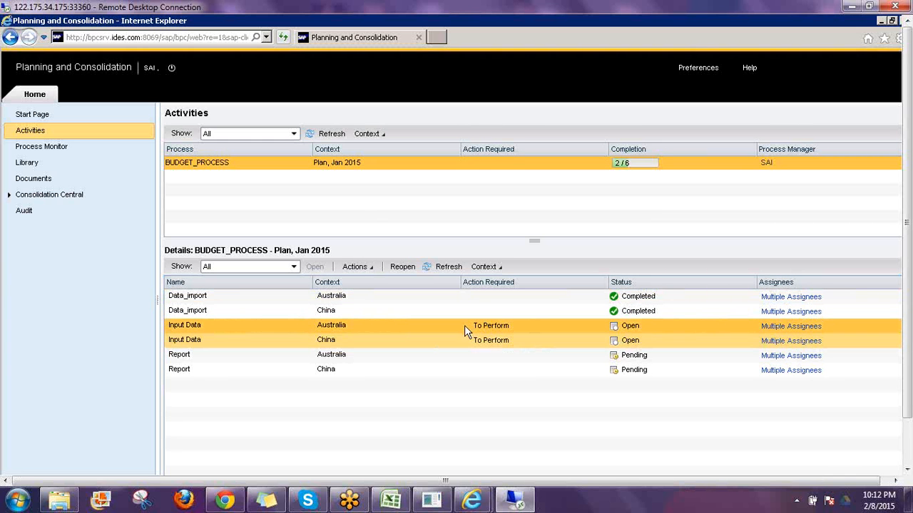
pyautogui.click(184, 329)
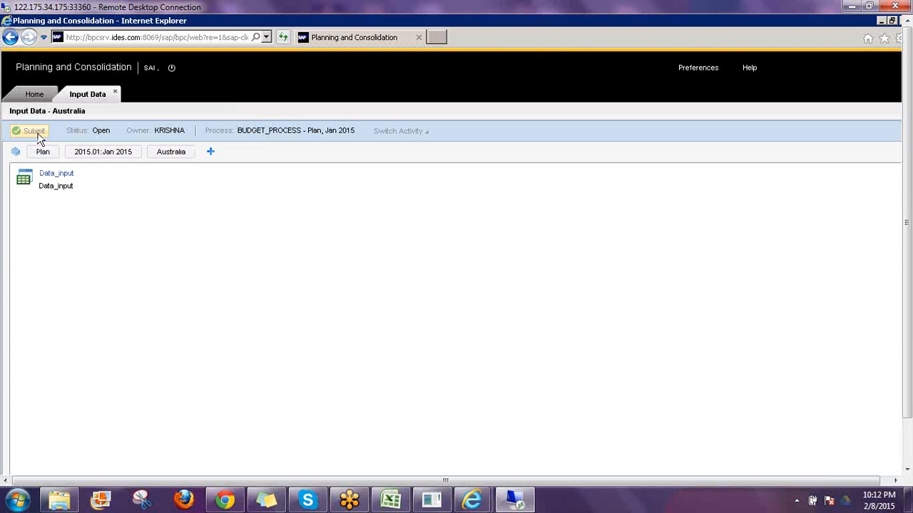
pyautogui.click(118, 97)
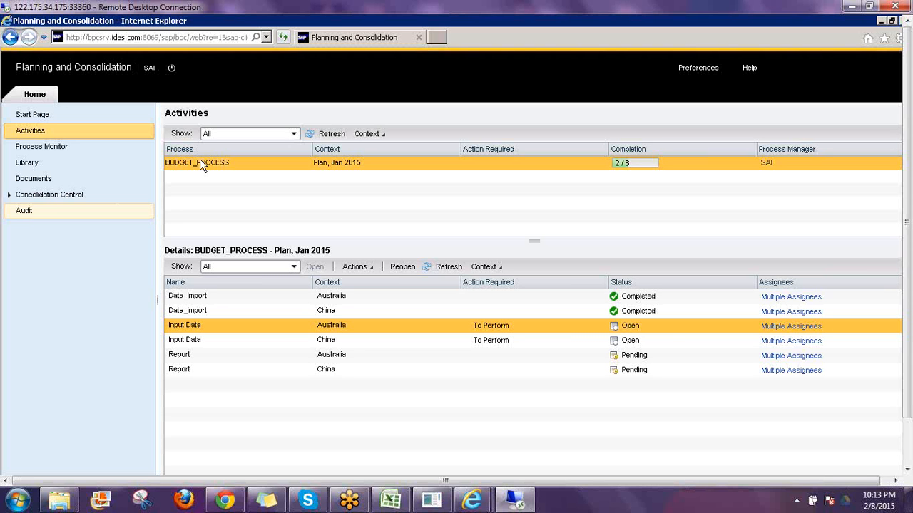
# Step: Display the BPF Operation audit report at Template level for the deployed BUDGET_PROCESS version, review the operations and close it
pyautogui.click(24, 213)
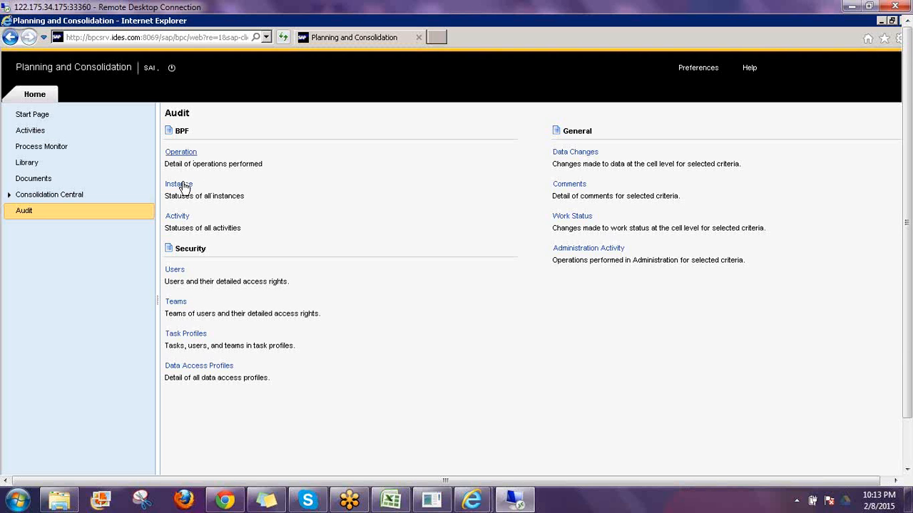
pyautogui.click(180, 152)
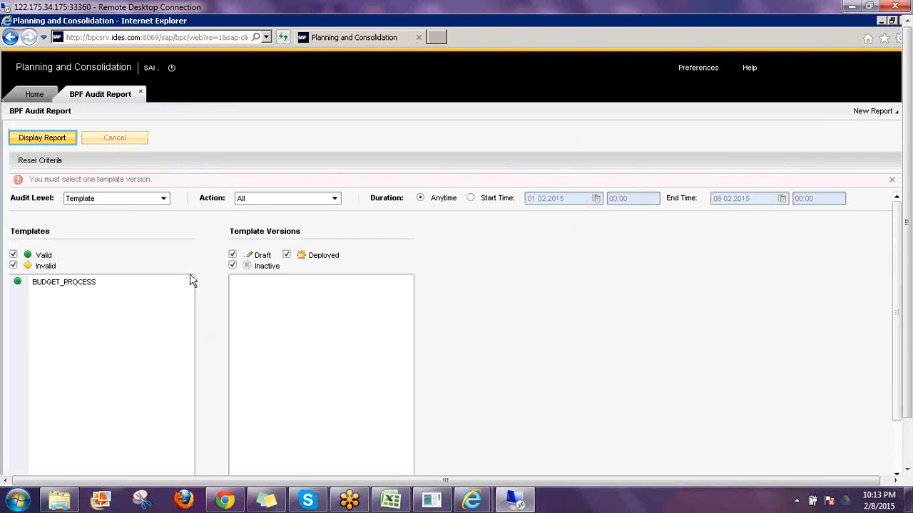
pyautogui.click(75, 283)
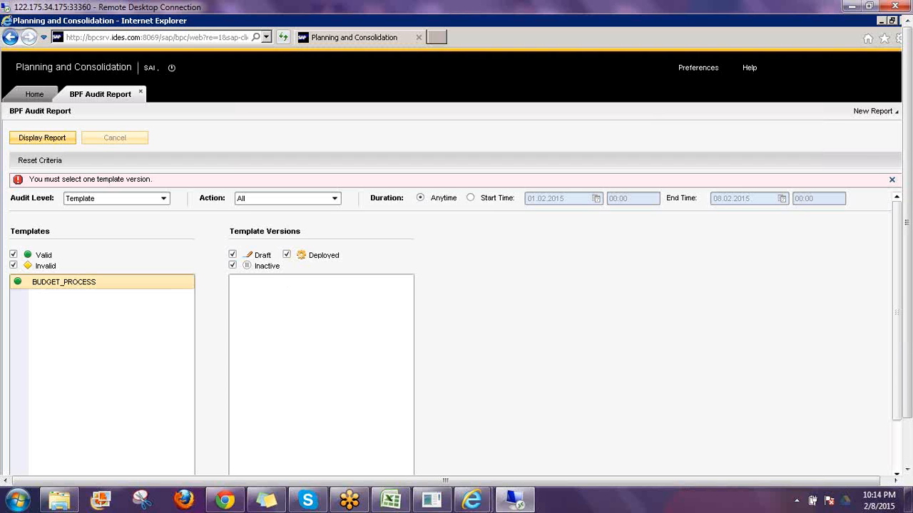
pyautogui.click(62, 281)
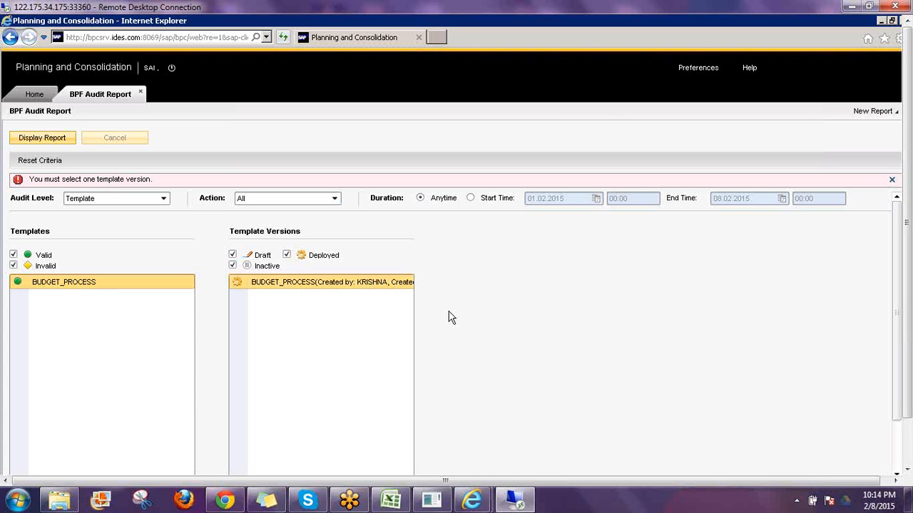
pyautogui.click(56, 143)
pyautogui.click(62, 137)
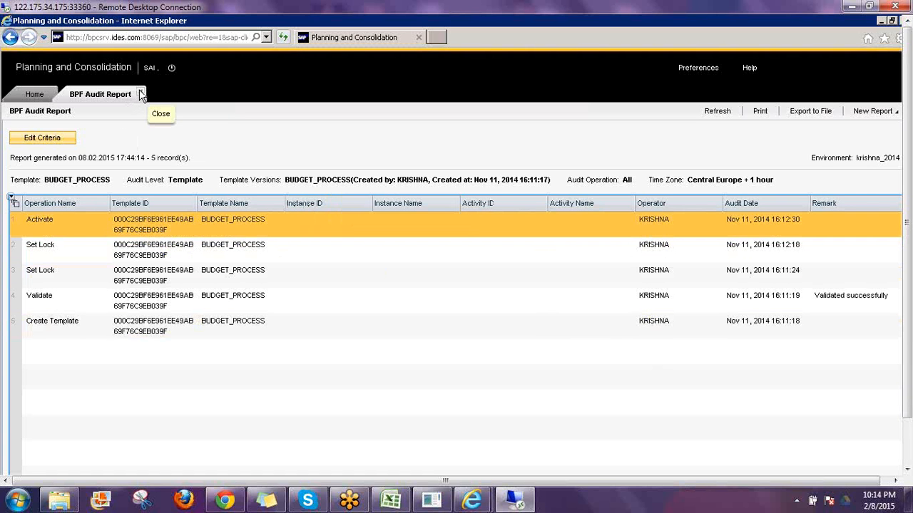
pyautogui.click(141, 94)
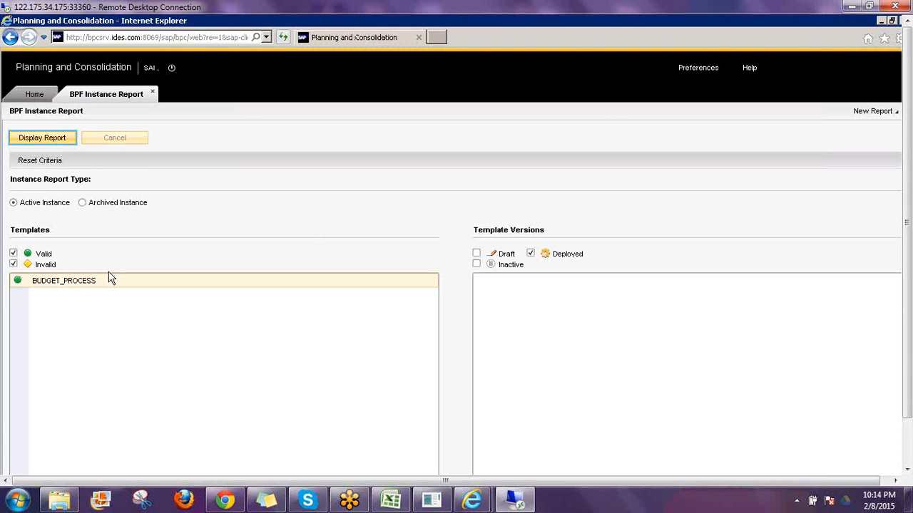
# Step: Display the BPF Instance report for the active instances of BUDGET_PROCESS, review the completion figures and close it
pyautogui.click(109, 275)
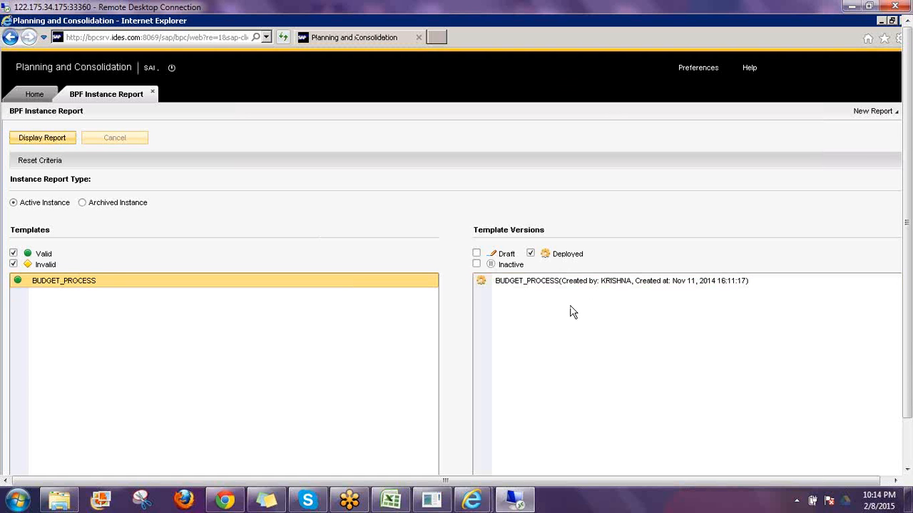
pyautogui.click(49, 142)
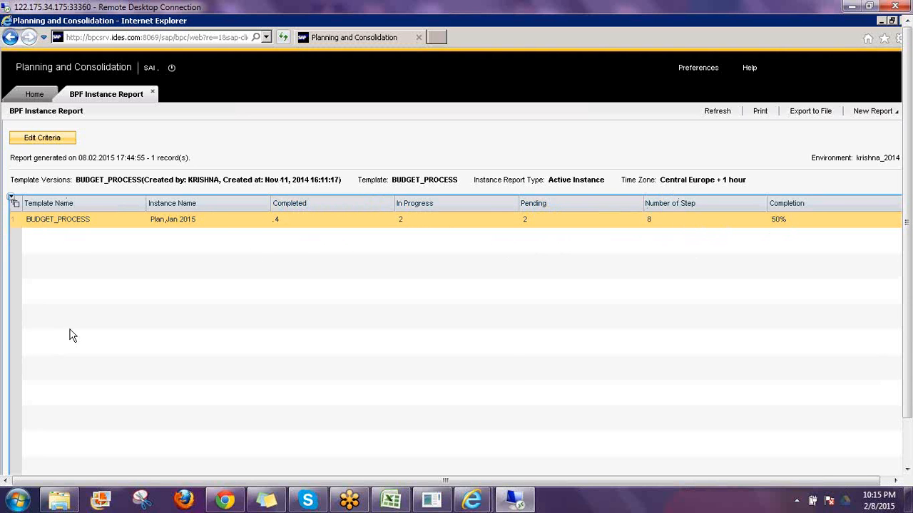
pyautogui.click(153, 95)
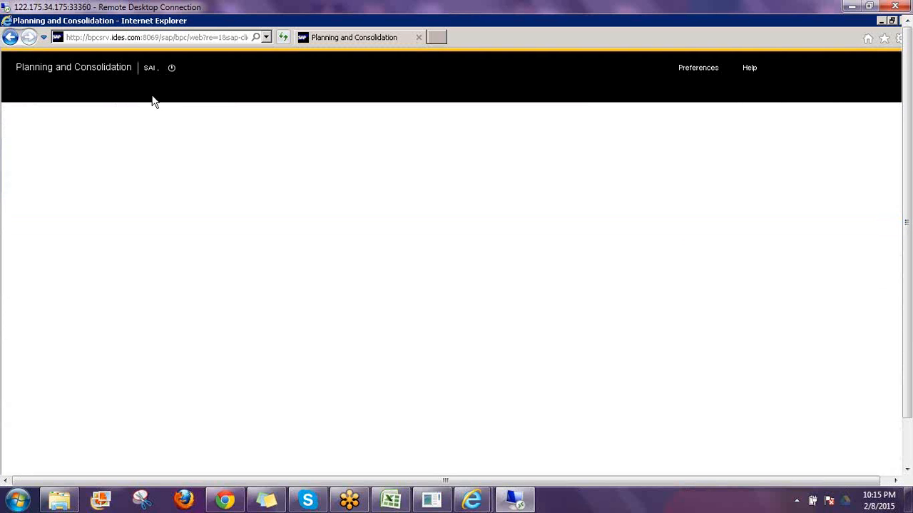
# Step: Display the BPF Activity report for the running BUDGET_PROCESS instance Plan, Jan 2015, review each step's status, performer and reviewer, and close it
pyautogui.click(179, 217)
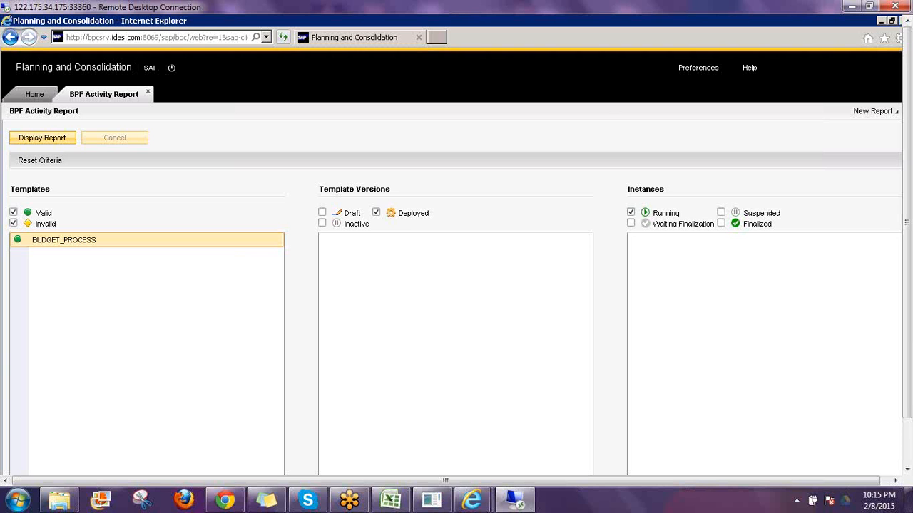
pyautogui.click(83, 240)
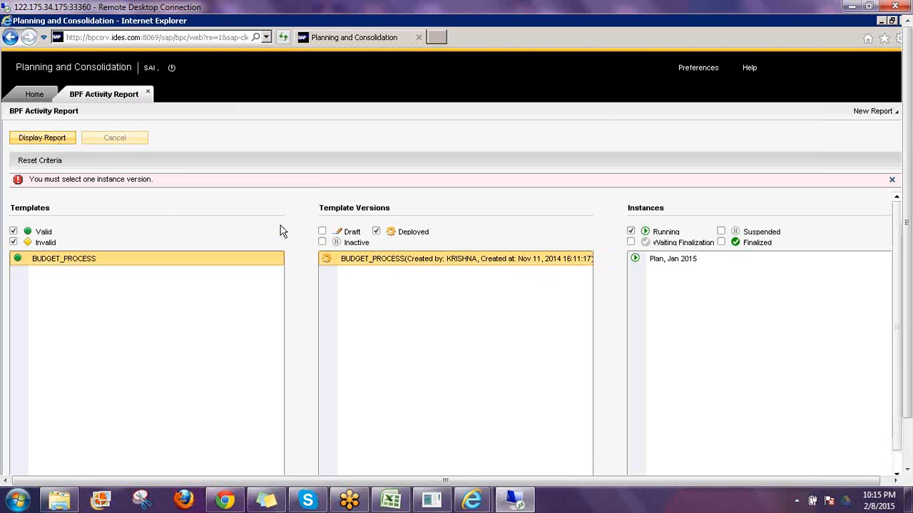
pyautogui.click(671, 261)
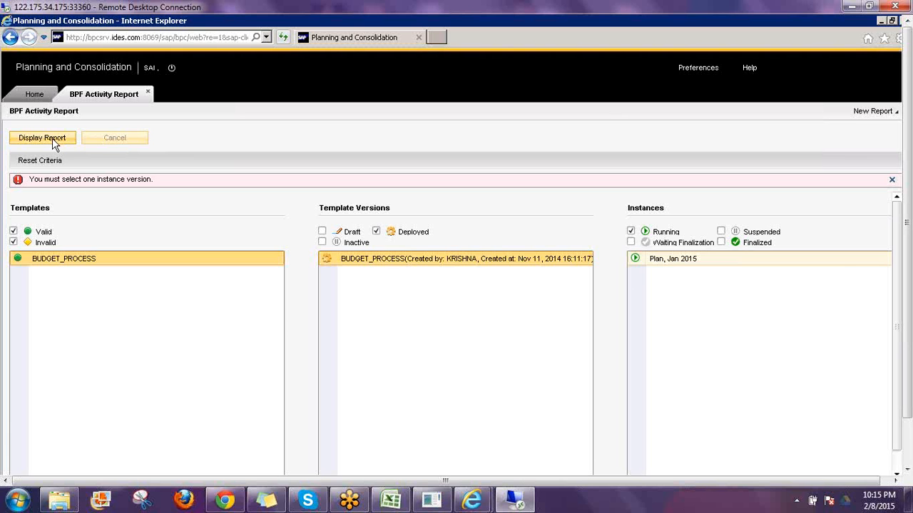
pyautogui.click(54, 139)
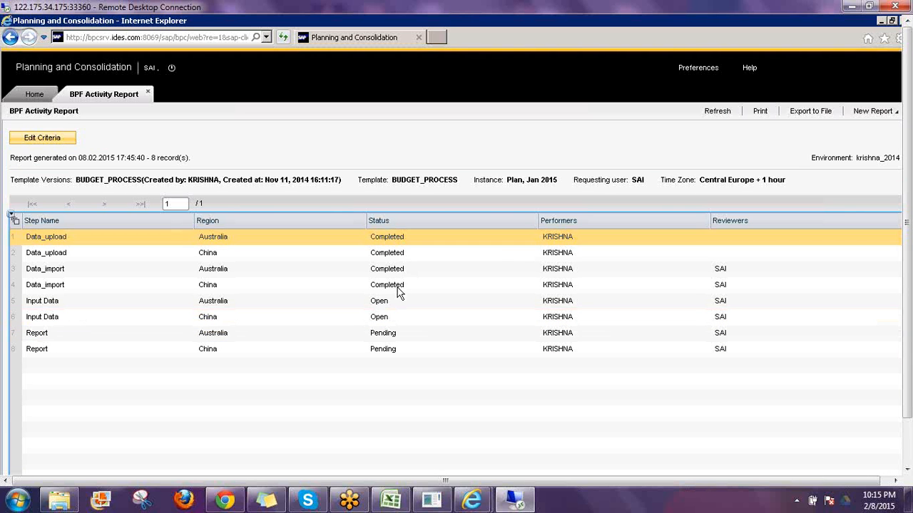
pyautogui.click(390, 350)
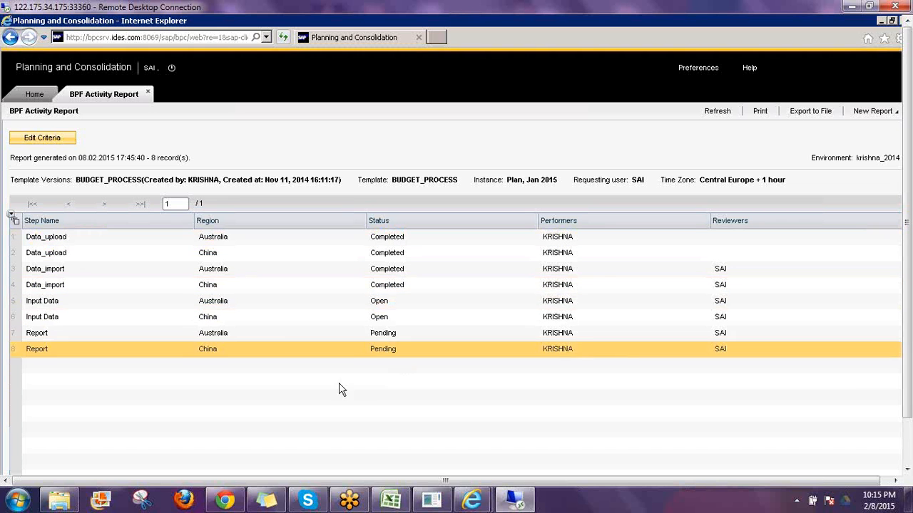
pyautogui.click(713, 114)
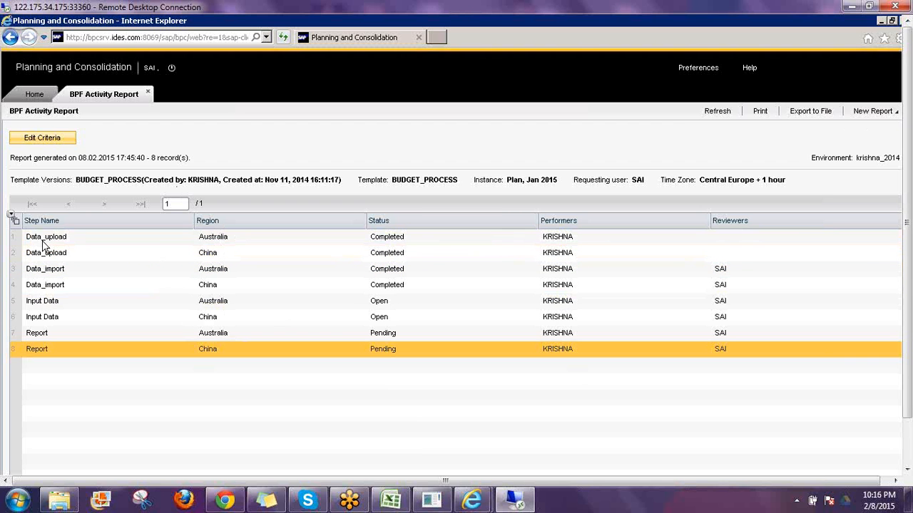
pyautogui.click(147, 93)
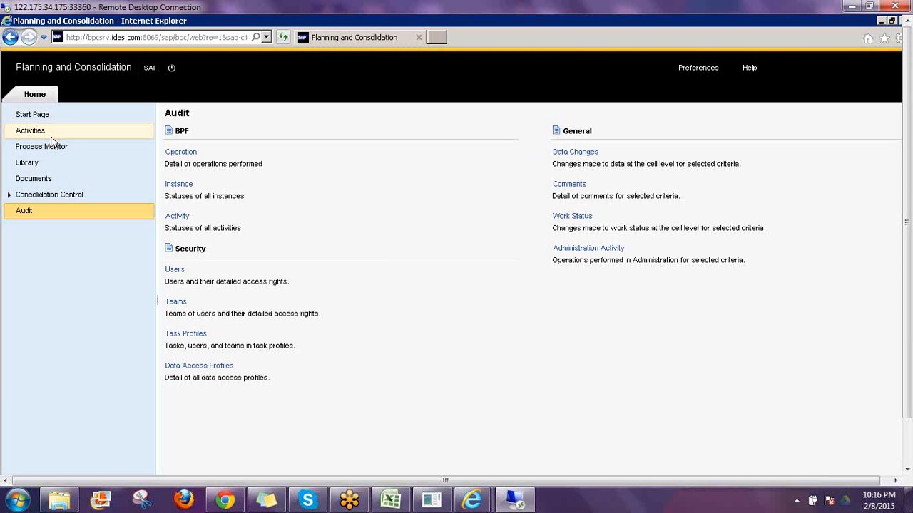
# Step: Display the BUDGET_PROCESS activities for Plan, Jan 2015 and log off the current reviewer account
pyautogui.click(67, 130)
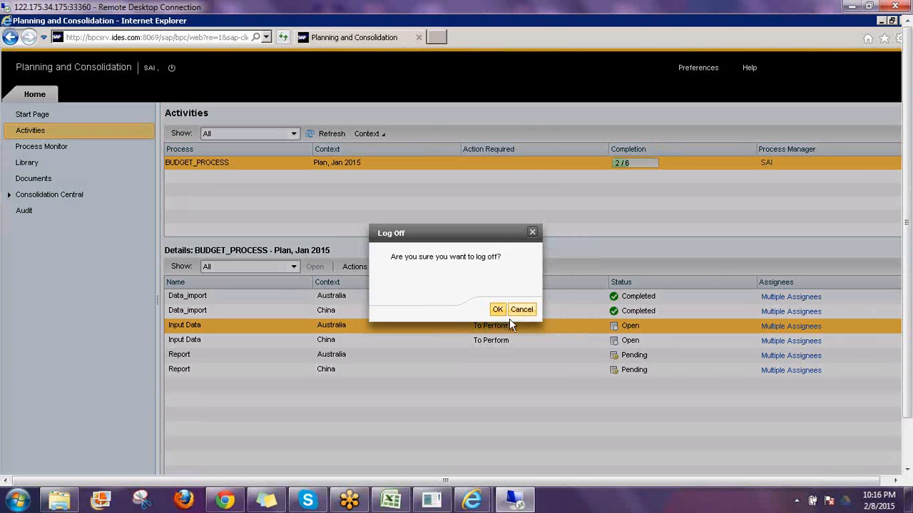
pyautogui.click(511, 314)
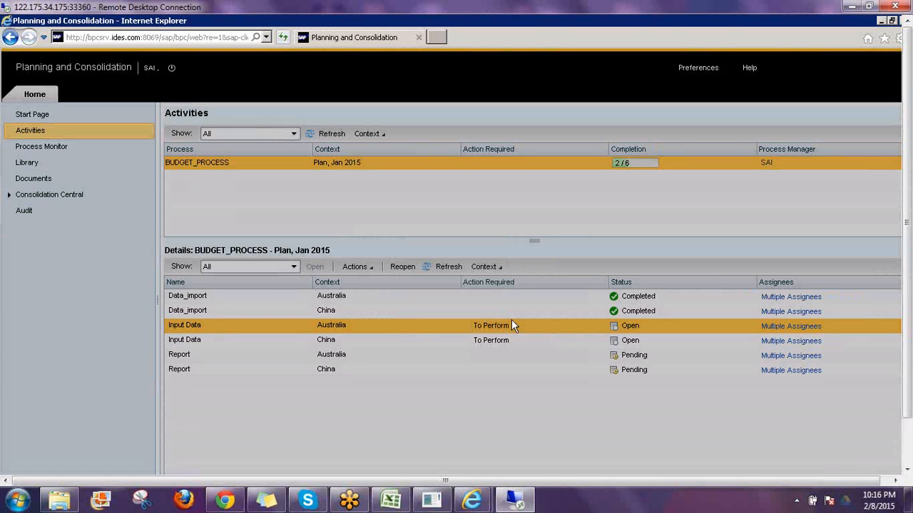
pyautogui.click(512, 325)
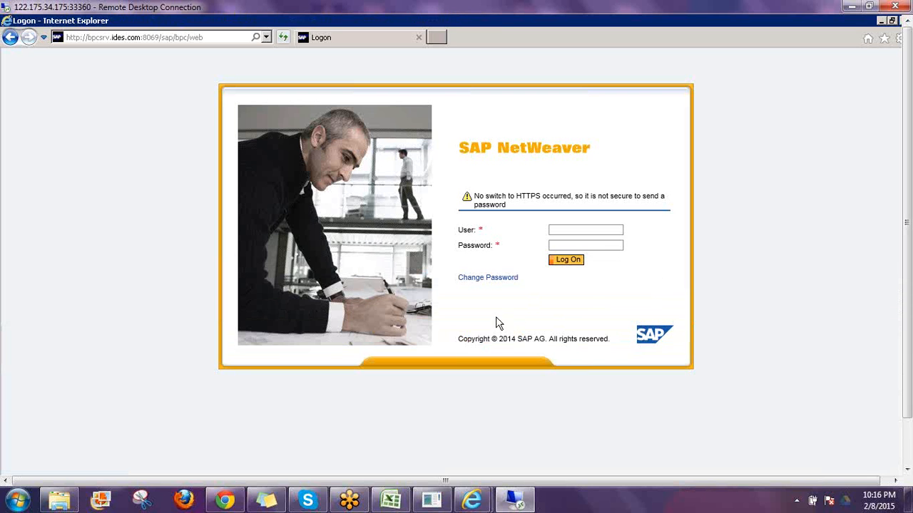
# Step: Log on with the performer's user name and account password and continue past the logon status check
pyautogui.click(574, 229)
pyautogui.write('krishna')
pyautogui.press('Tab')
pyautogui.write('•••••••')
pyautogui.press('Return')
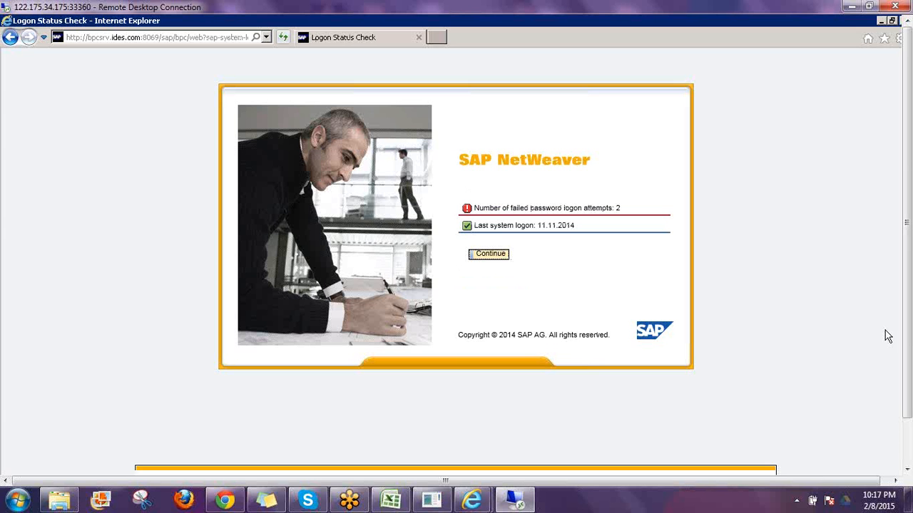
pyautogui.click(499, 256)
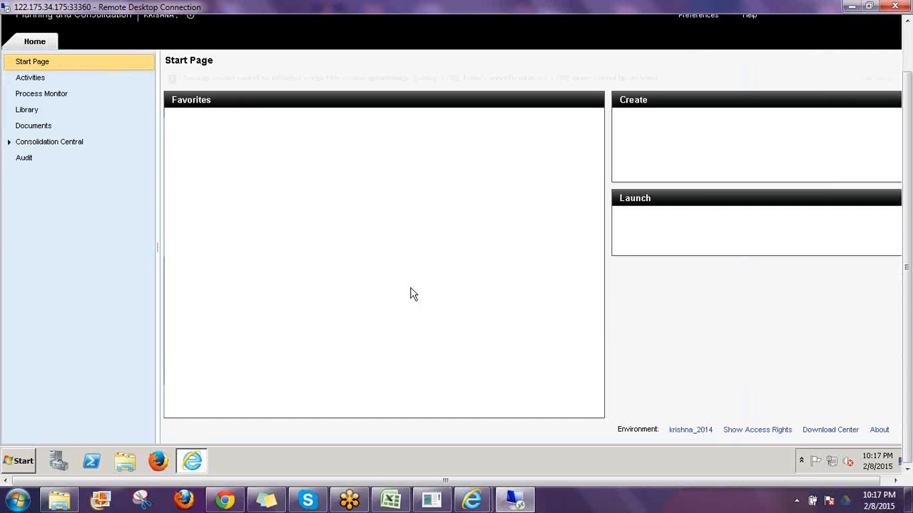
# Step: Open the Australia Input Data activity of BUDGET_PROCESS, Plan, Jan 2015, and launch its Data_input report, accepting the removed-members warning
pyautogui.click(39, 78)
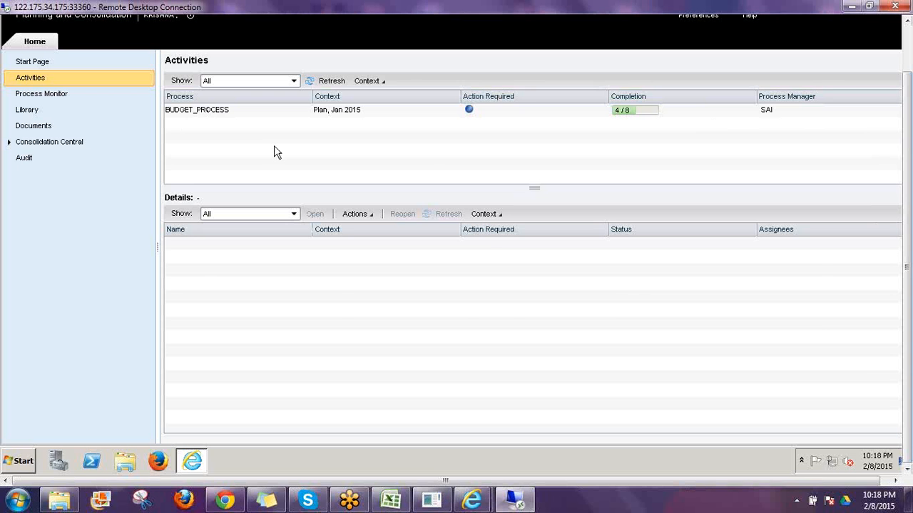
pyautogui.click(205, 110)
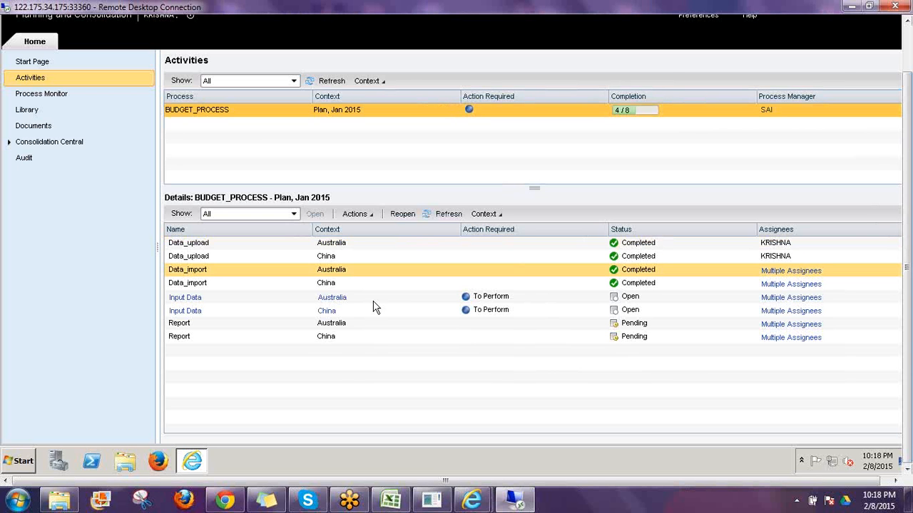
pyautogui.click(188, 299)
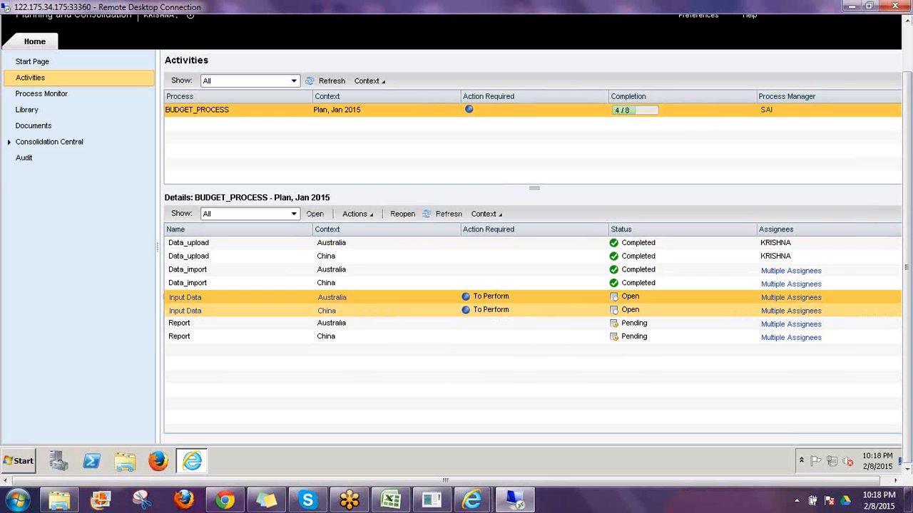
pyautogui.click(187, 298)
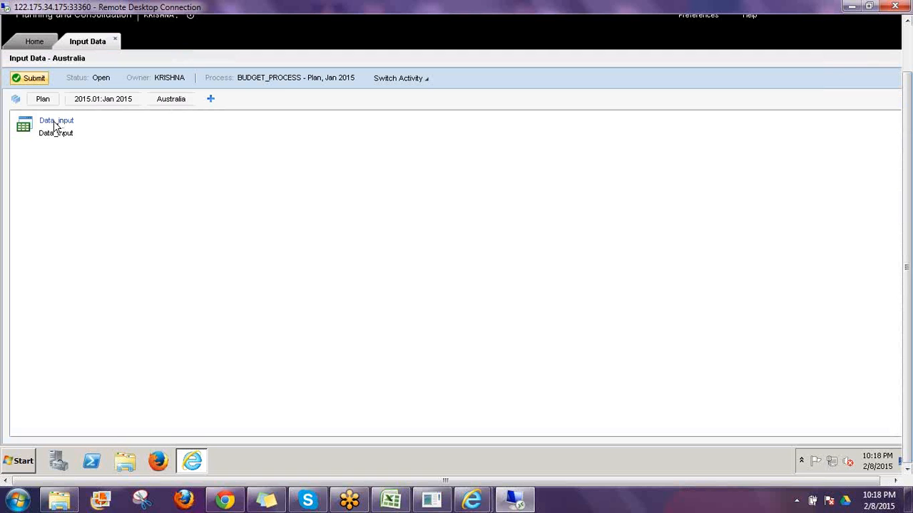
pyautogui.click(55, 122)
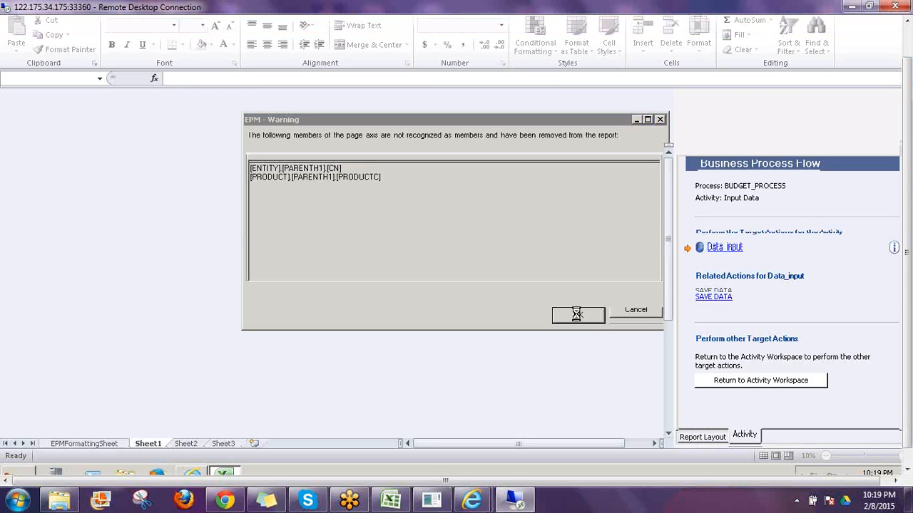
pyautogui.click(578, 315)
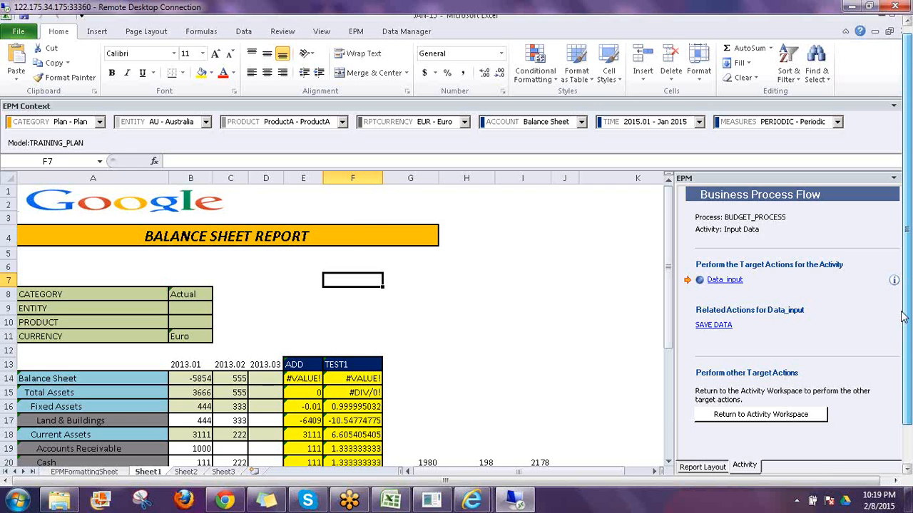
# Step: Run the SAVE DATA related action for Data_input and return to the activity workspace
pyautogui.moveTo(901, 313); pyautogui.dragTo(901, 357)
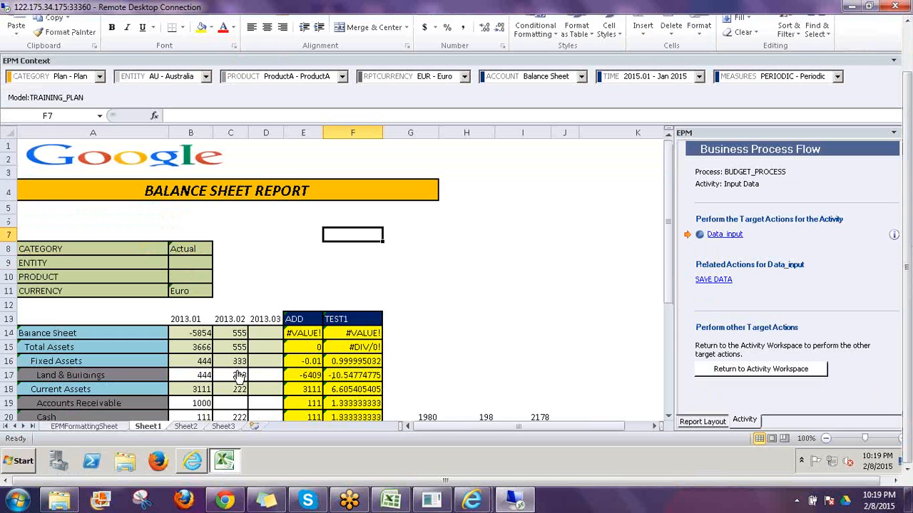
pyautogui.click(707, 281)
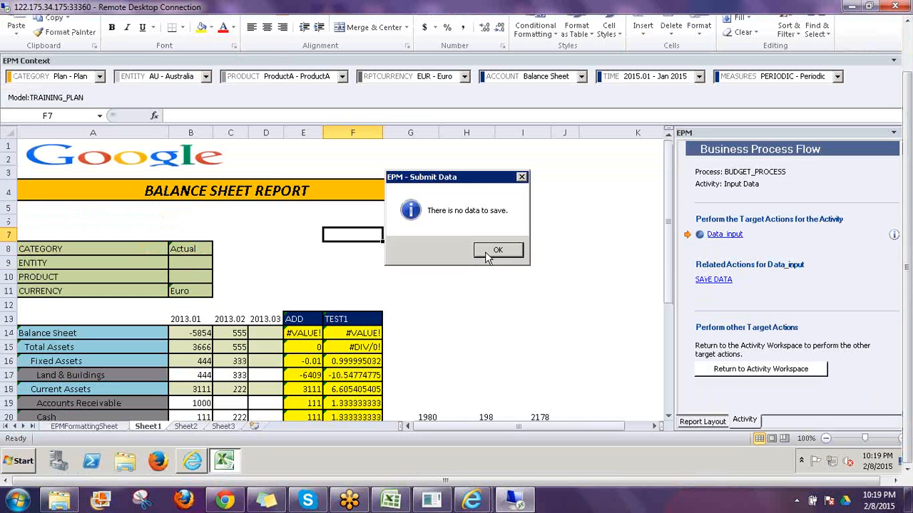
pyautogui.click(485, 251)
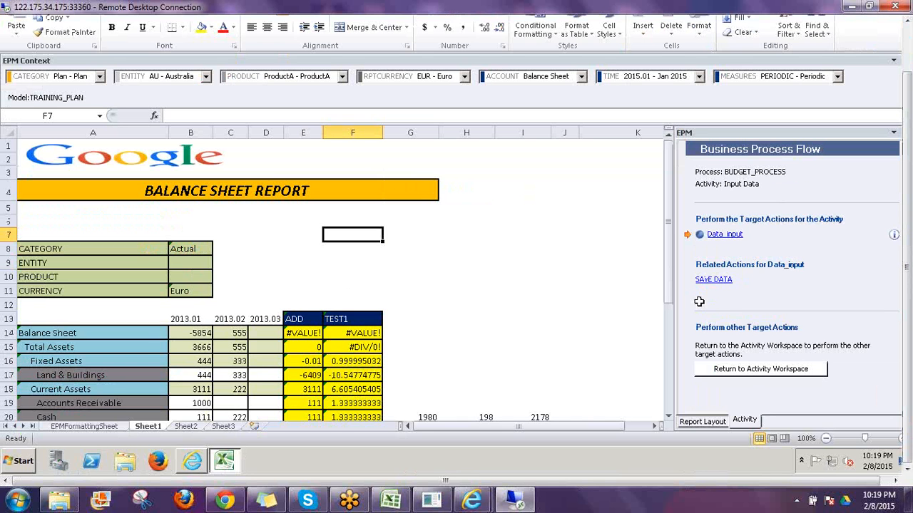
pyautogui.click(749, 376)
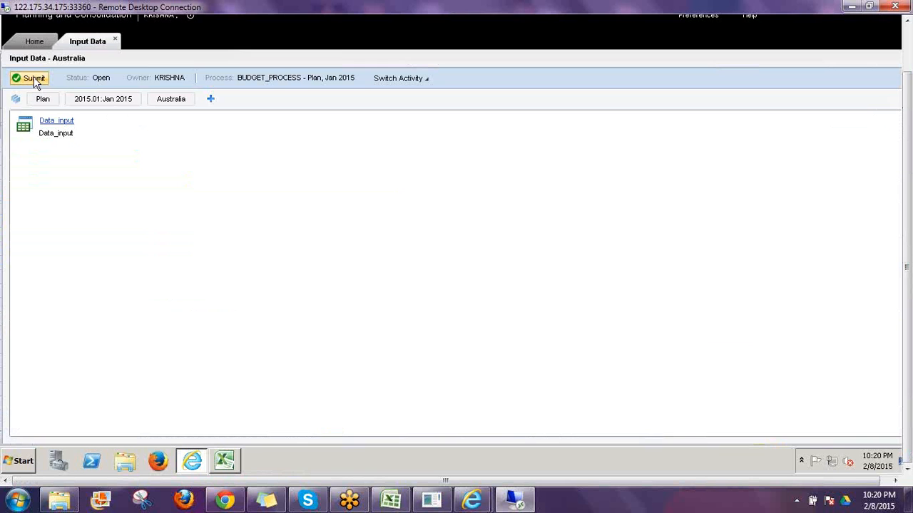
# Step: Submit the Input Data activities for Australia and China
pyautogui.click(34, 81)
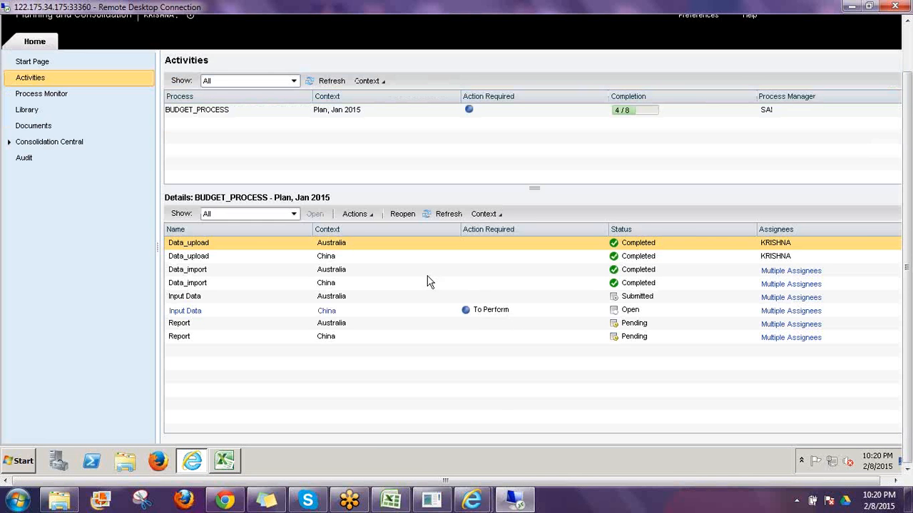
pyautogui.click(370, 214)
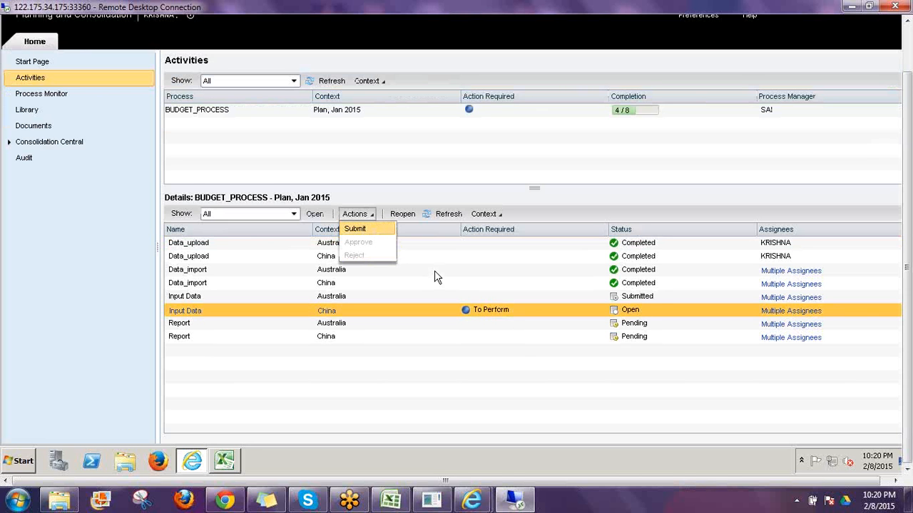
pyautogui.click(371, 232)
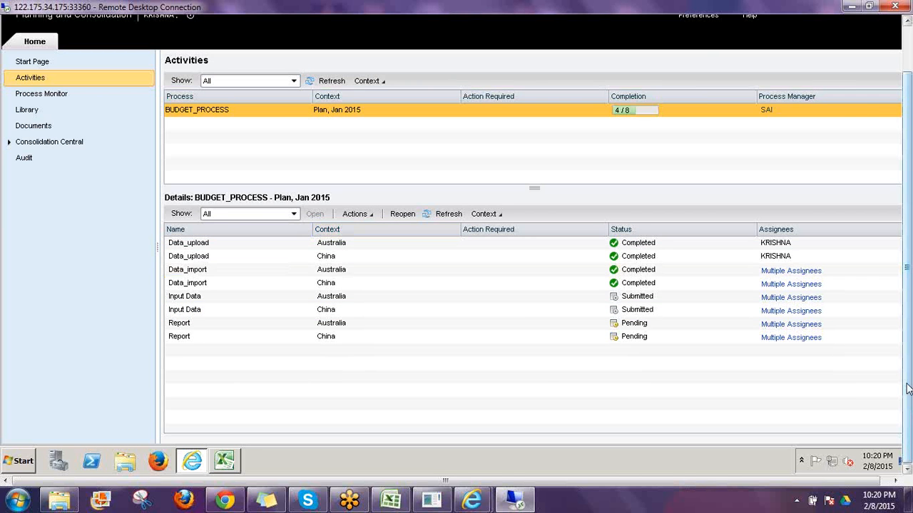
# Step: Log off the performer, log on with the reviewer's user name and account password, and continue past the logon status check
pyautogui.moveTo(908, 388); pyautogui.dragTo(905, 335)
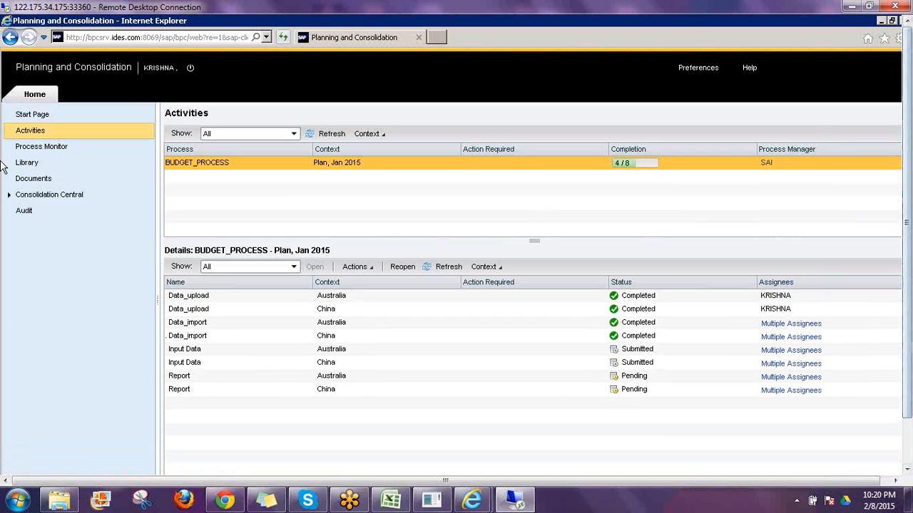
pyautogui.click(194, 69)
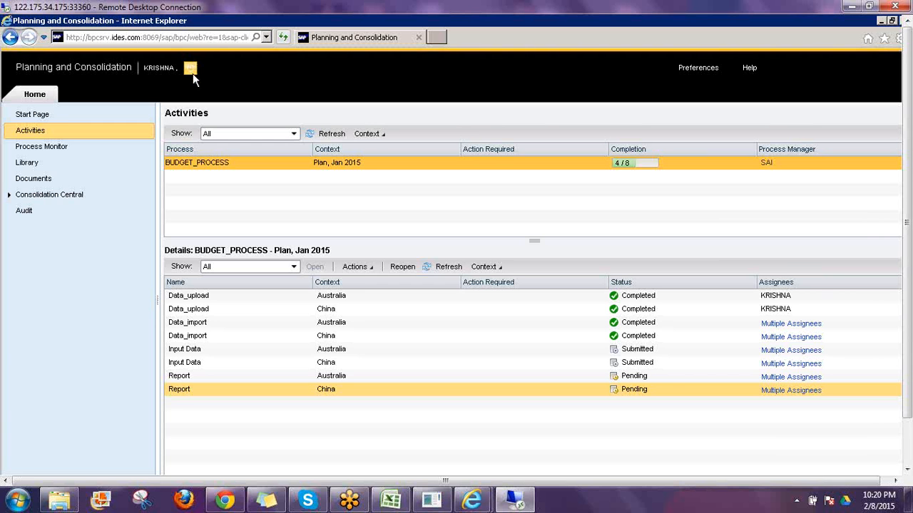
pyautogui.click(190, 66)
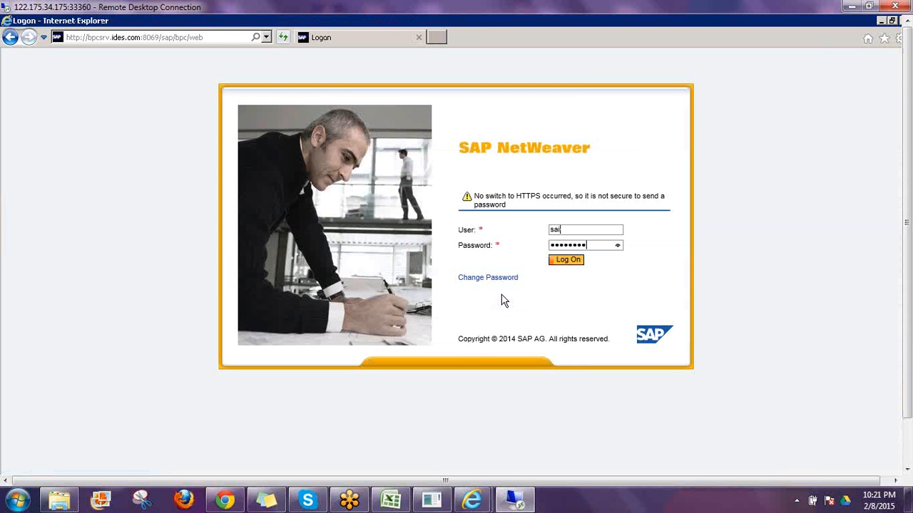
pyautogui.press('Return')
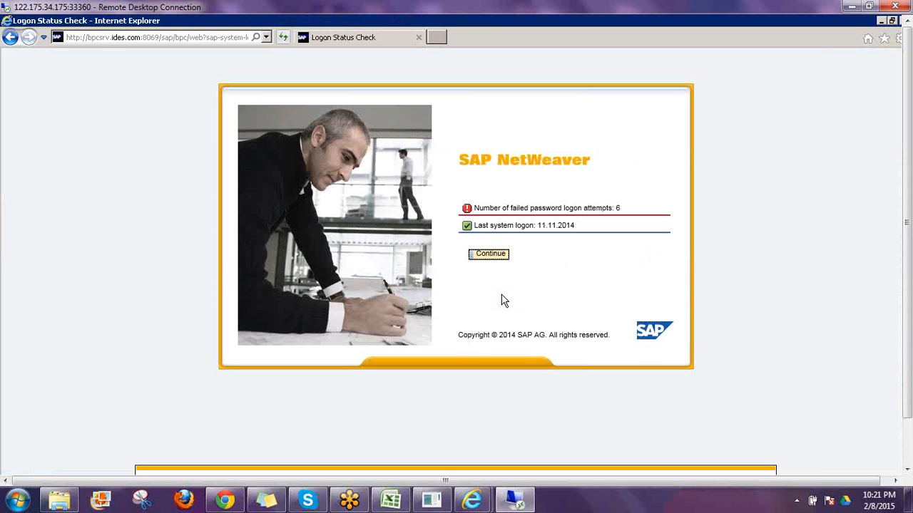
pyautogui.click(489, 254)
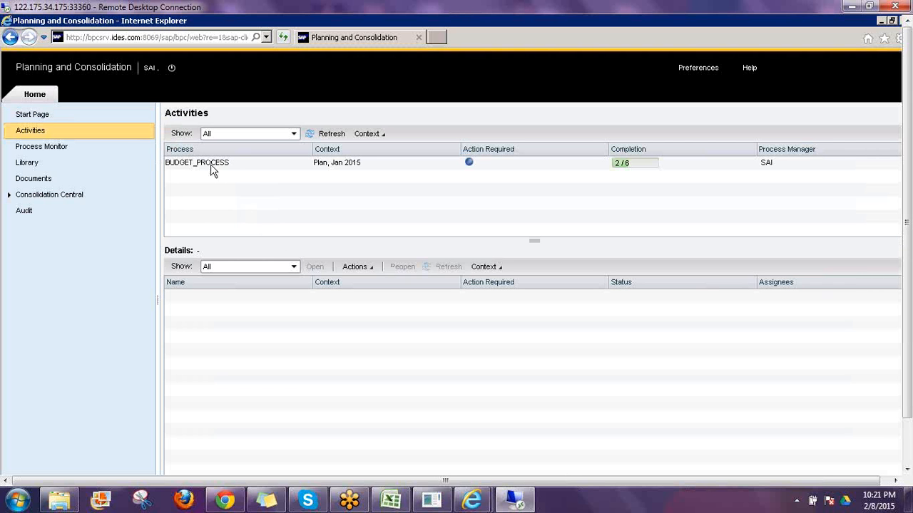
# Step: Open the submitted Australia Input Data activity of BUDGET_PROCESS, Plan, Jan 2015, for review
pyautogui.click(211, 164)
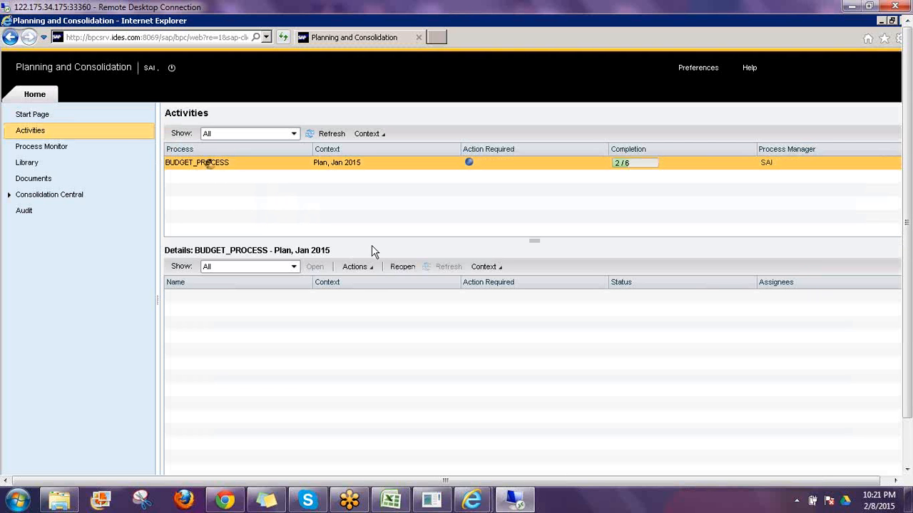
pyautogui.click(187, 326)
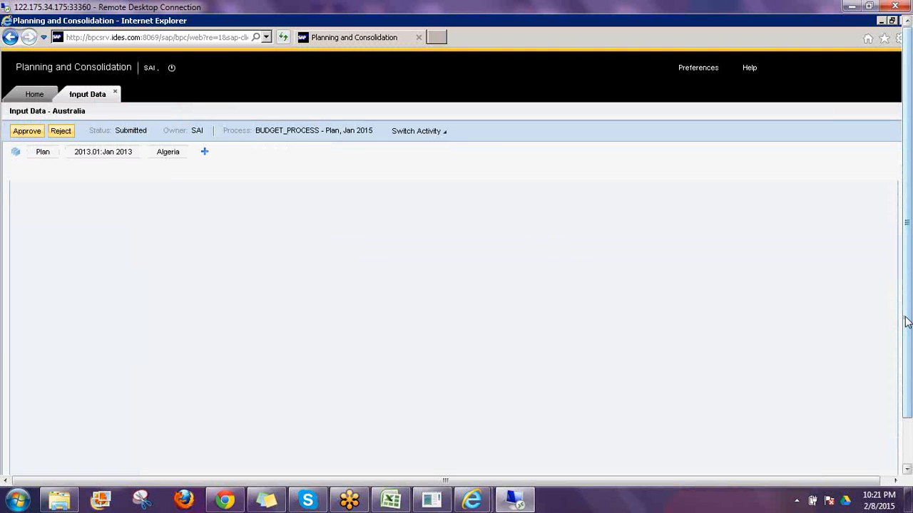
pyautogui.moveTo(906, 322); pyautogui.dragTo(905, 366)
# Step: Close the leftover Excel window and launch the Data_input report again from the Australia workspace, accepting the removed-members warning
pyautogui.rightClick(224, 462)
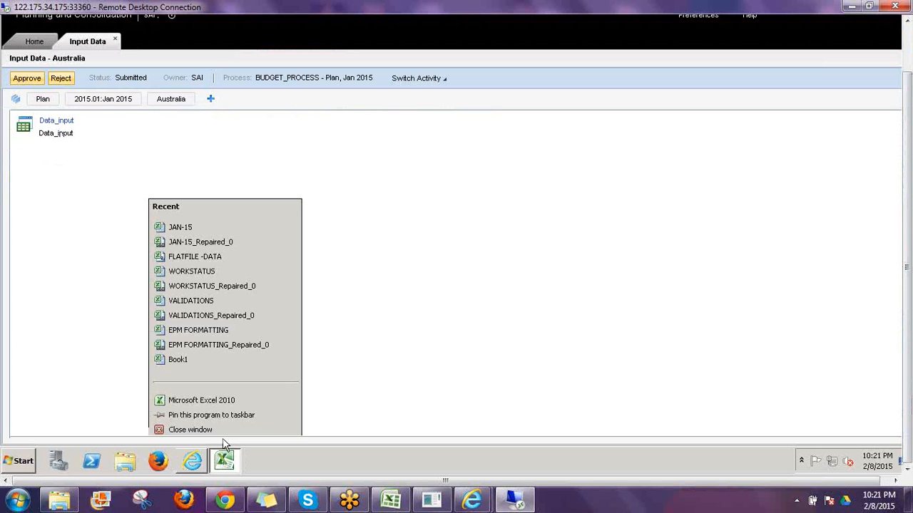
pyautogui.click(208, 429)
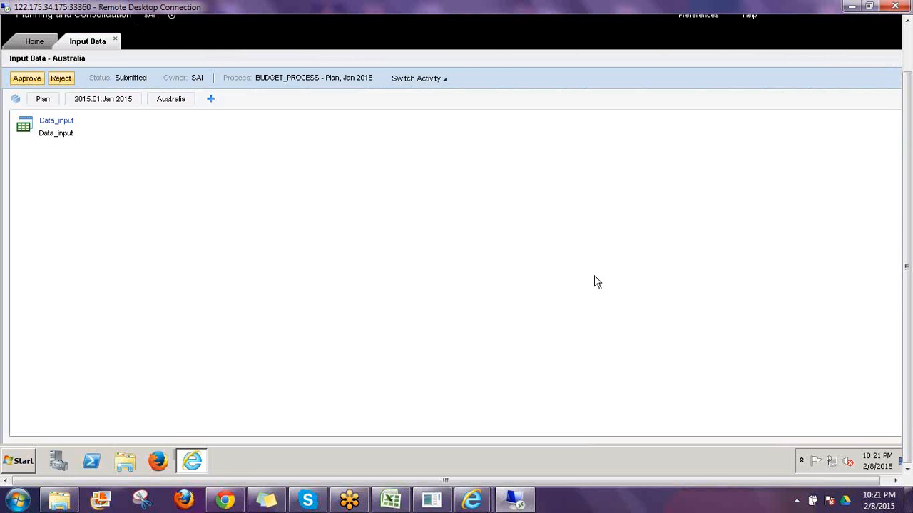
pyautogui.click(63, 121)
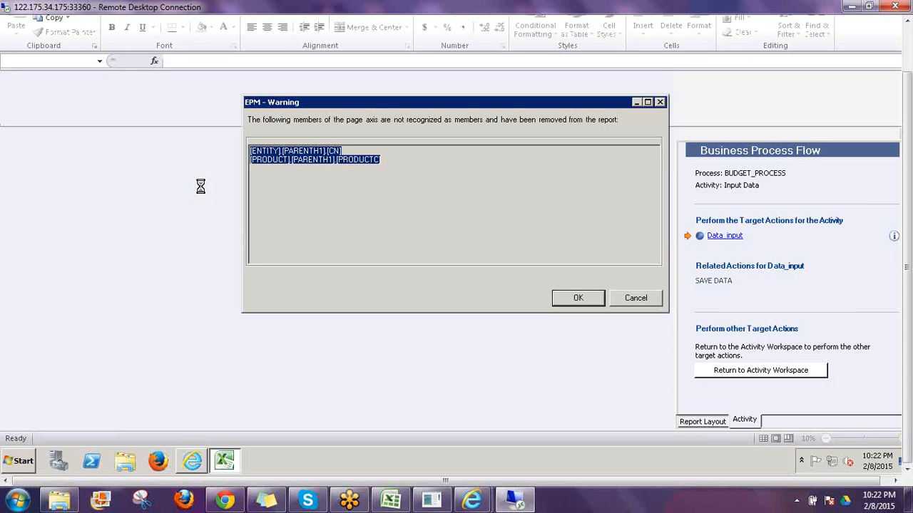
pyautogui.click(581, 300)
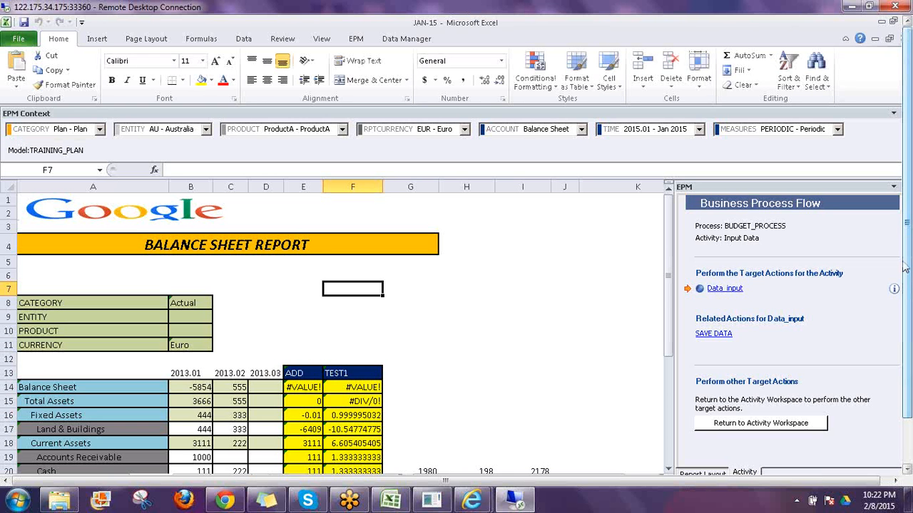
# Step: Mark the Category, Product, RptCurrency and Time context members with the on-screen pen and note "C – P" and "T – J 2015" beside the report
pyautogui.click(800, 290)
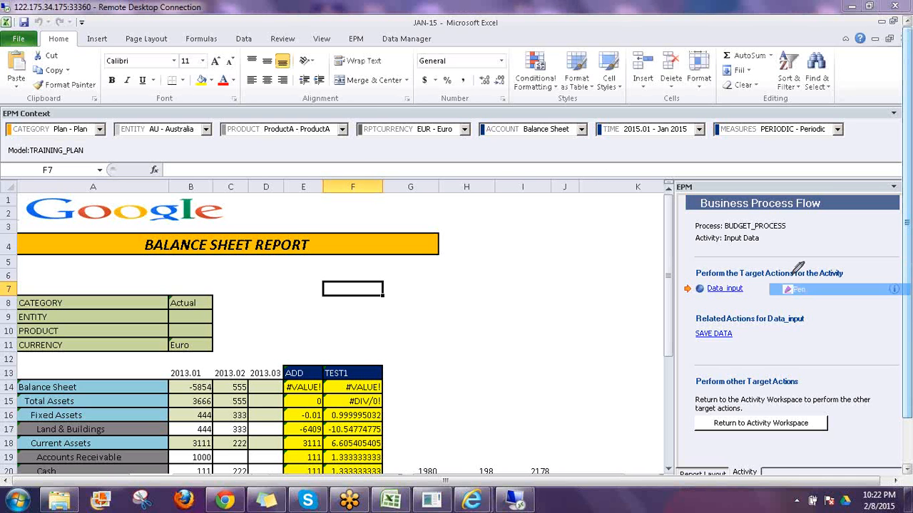
pyautogui.moveTo(399, 115)
pyautogui.mouseDown()
pyautogui.moveTo(407, 106)
pyautogui.moveTo(239, 105)
pyautogui.moveTo(210, 137)
pyautogui.moveTo(334, 141)
pyautogui.moveTo(337, 117)
pyautogui.mouseUp()
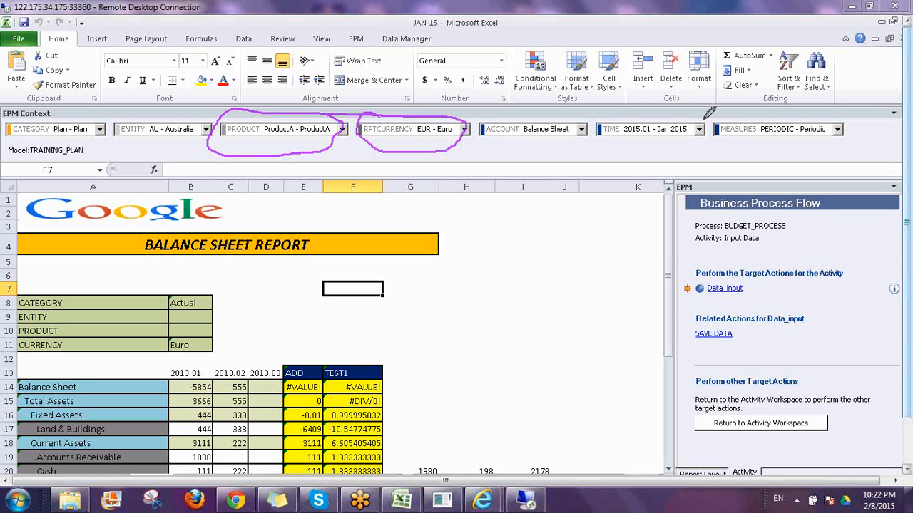
pyautogui.moveTo(703, 119)
pyautogui.mouseDown()
pyautogui.moveTo(633, 111)
pyautogui.moveTo(612, 148)
pyautogui.moveTo(713, 137)
pyautogui.moveTo(690, 112)
pyautogui.moveTo(681, 116)
pyautogui.mouseUp()
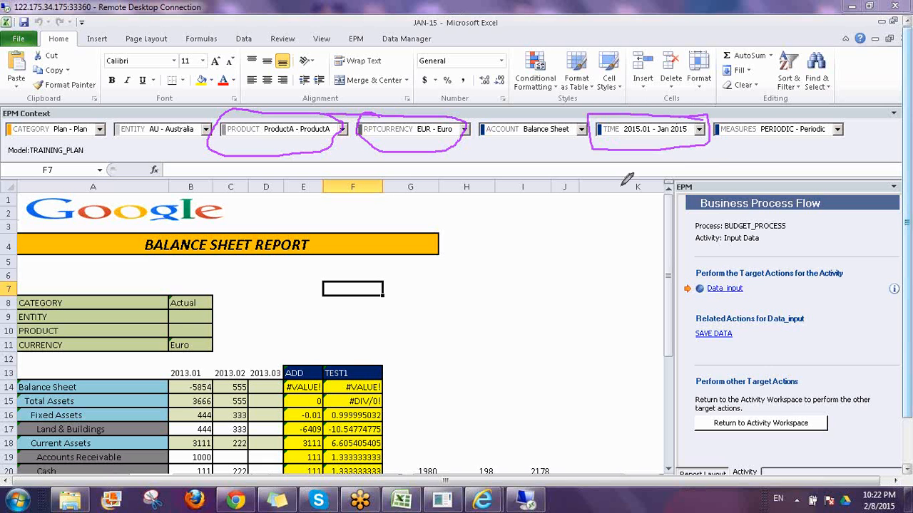
pyautogui.moveTo(560, 236)
pyautogui.mouseDown()
pyautogui.moveTo(538, 259)
pyautogui.moveTo(563, 264)
pyautogui.moveTo(603, 241)
pyautogui.moveTo(621, 244)
pyautogui.moveTo(641, 221)
pyautogui.moveTo(624, 233)
pyautogui.mouseUp()
pyautogui.moveTo(563, 288)
pyautogui.mouseDown()
pyautogui.moveTo(564, 303)
pyautogui.moveTo(589, 279)
pyautogui.moveTo(623, 283)
pyautogui.mouseUp()
pyautogui.moveTo(647, 262)
pyautogui.mouseDown()
pyautogui.moveTo(639, 280)
pyautogui.moveTo(650, 261)
pyautogui.moveTo(677, 275)
pyautogui.moveTo(702, 265)
pyautogui.moveTo(709, 248)
pyautogui.moveTo(720, 266)
pyautogui.moveTo(742, 237)
pyautogui.mouseUp()
pyautogui.moveTo(597, 151); pyautogui.dragTo(697, 112)
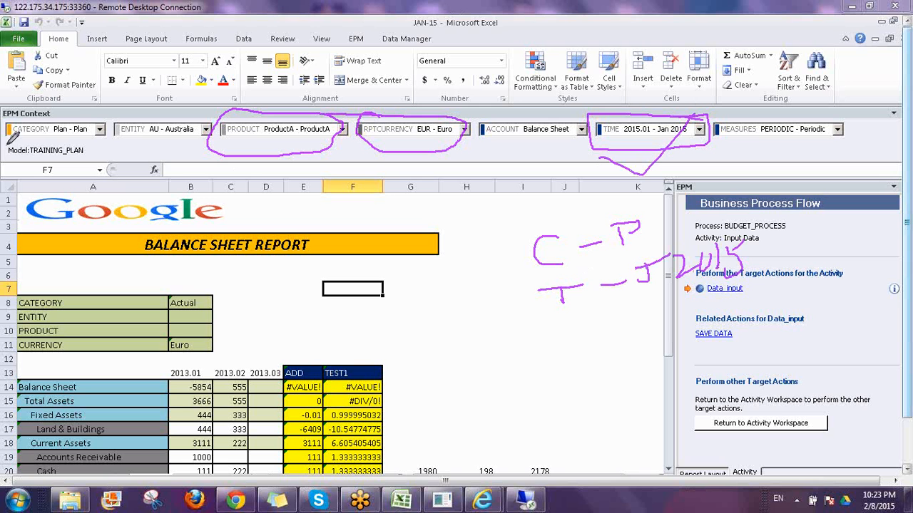
pyautogui.moveTo(8, 151)
pyautogui.mouseDown()
pyautogui.moveTo(91, 129)
pyautogui.moveTo(12, 113)
pyautogui.moveTo(16, 168)
pyautogui.moveTo(33, 164)
pyautogui.mouseUp()
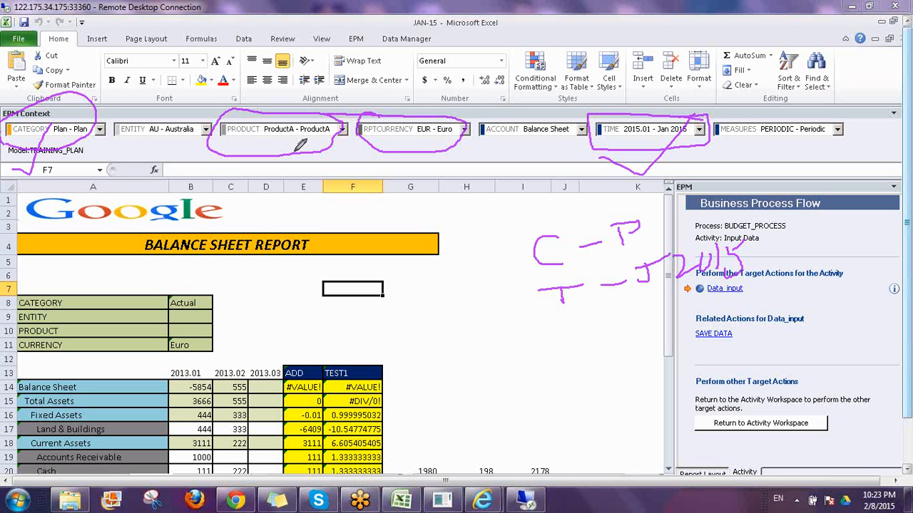
pyautogui.moveTo(292, 136)
pyautogui.mouseDown()
pyautogui.moveTo(339, 182)
pyautogui.moveTo(387, 135)
pyautogui.mouseUp()
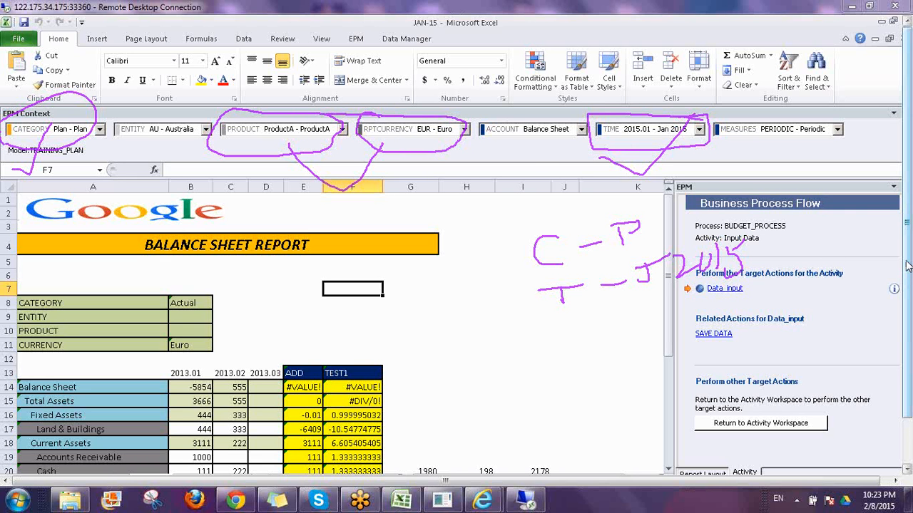
# Step: Clear the pen marks and return from the Data_input report to the Australia Input Data workspace in the browser
pyautogui.press('Escape')
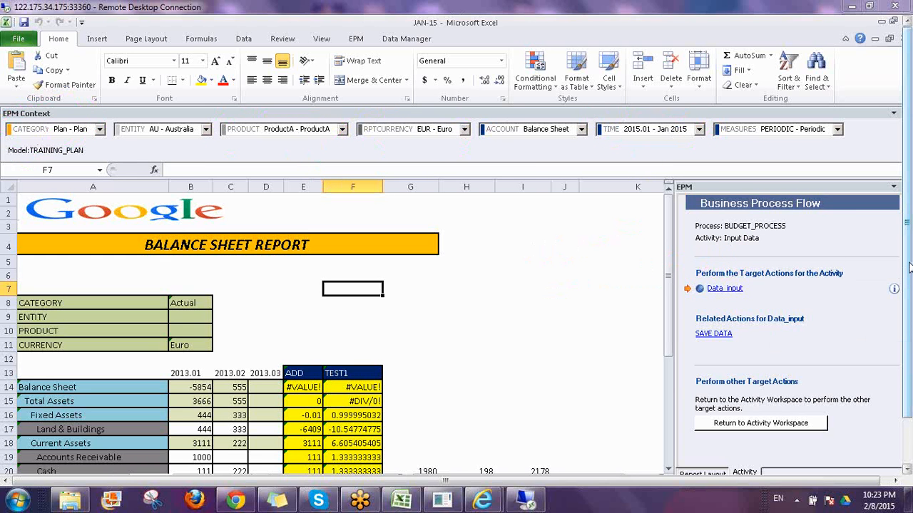
pyautogui.click(767, 430)
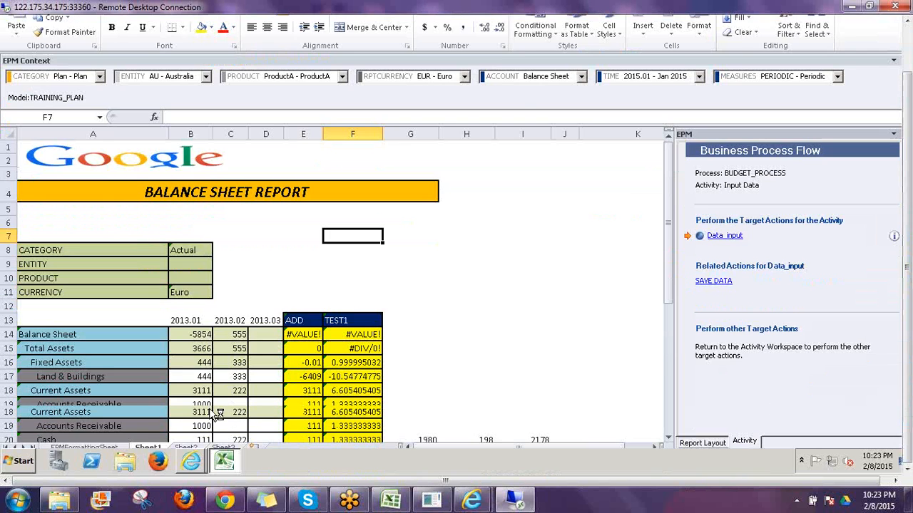
pyautogui.click(191, 461)
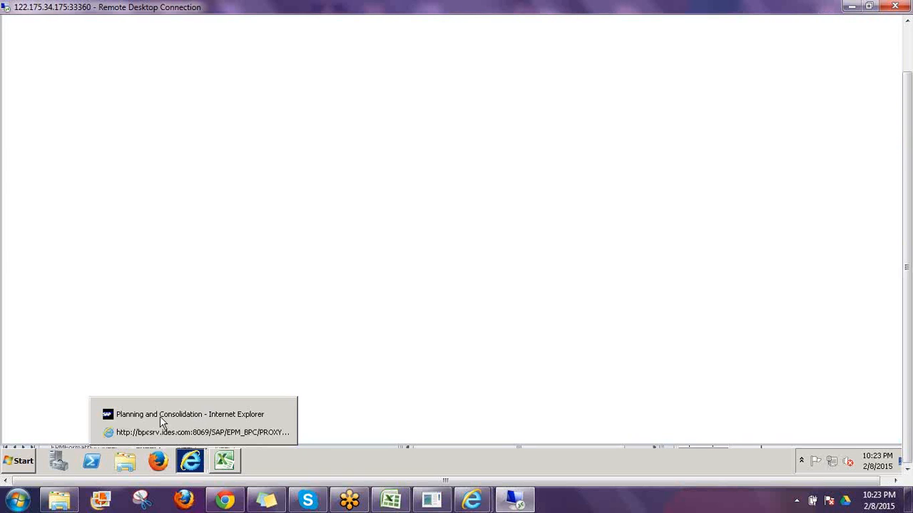
pyautogui.click(161, 417)
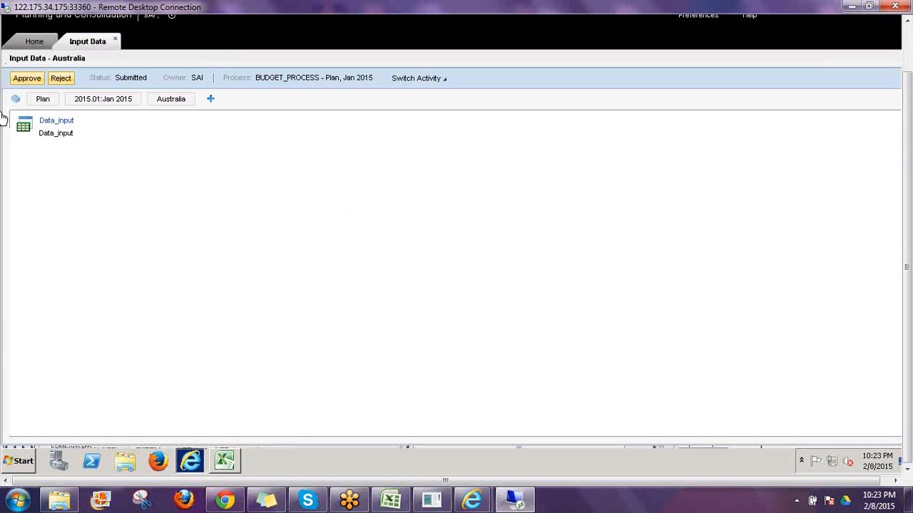
# Step: Approve the Australia Input Data activity, close its workspace, and approve the China Input Data activity from the activity list
pyautogui.click(39, 79)
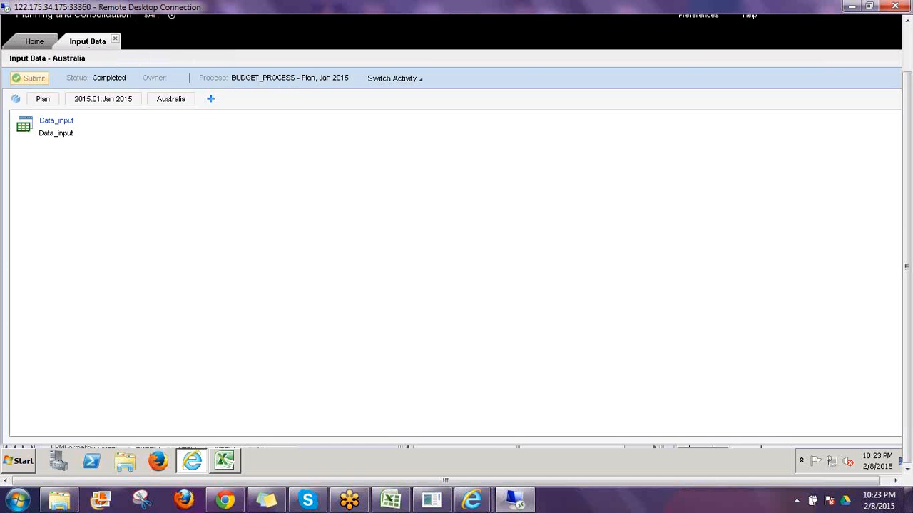
pyautogui.click(115, 38)
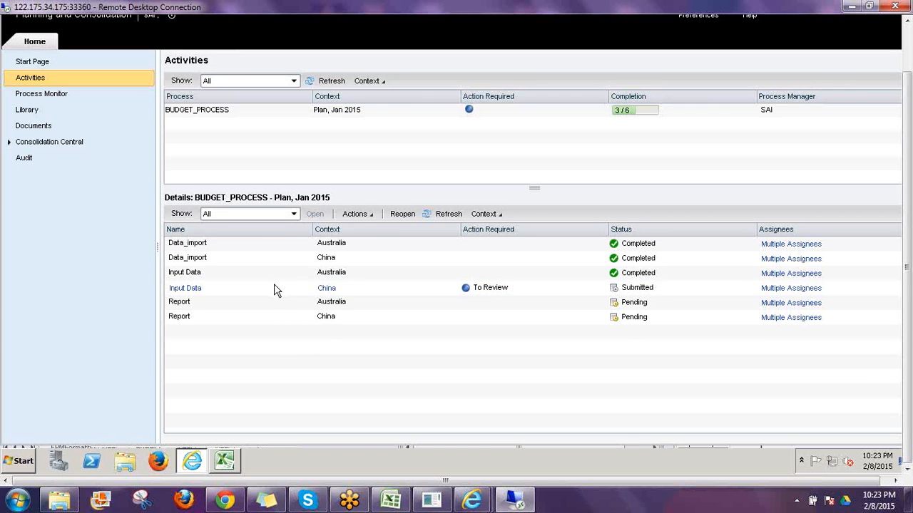
pyautogui.click(372, 217)
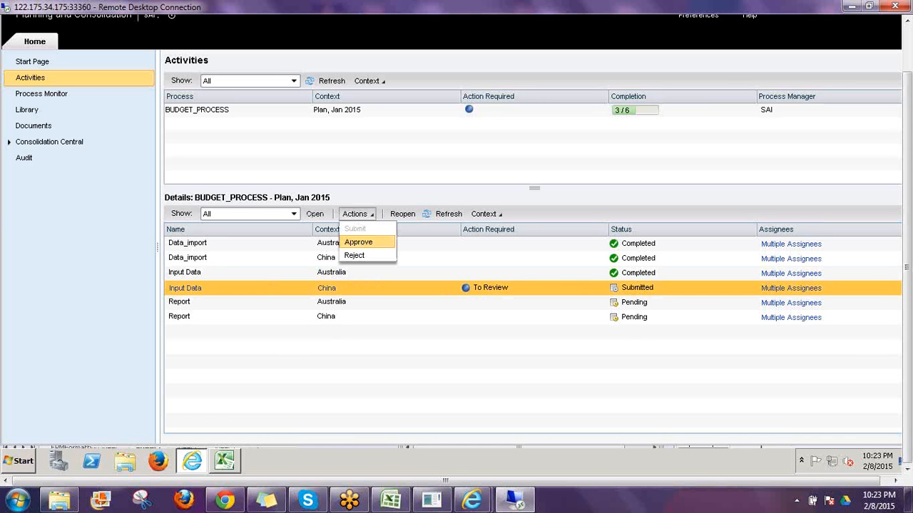
pyautogui.click(358, 241)
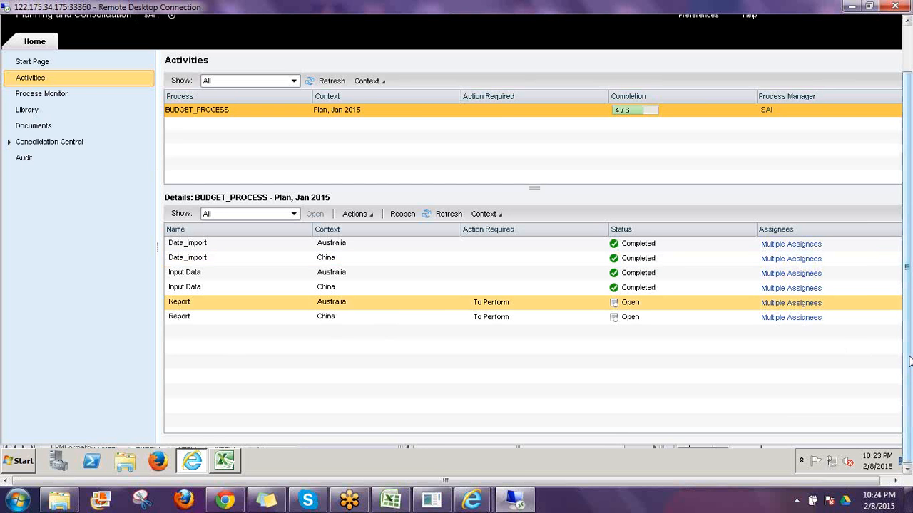
# Step: Log off the reviewer, log on with the performer's user name and account password, and continue past the logon status check
pyautogui.moveTo(907, 333); pyautogui.dragTo(907, 287)
pyautogui.click(171, 70)
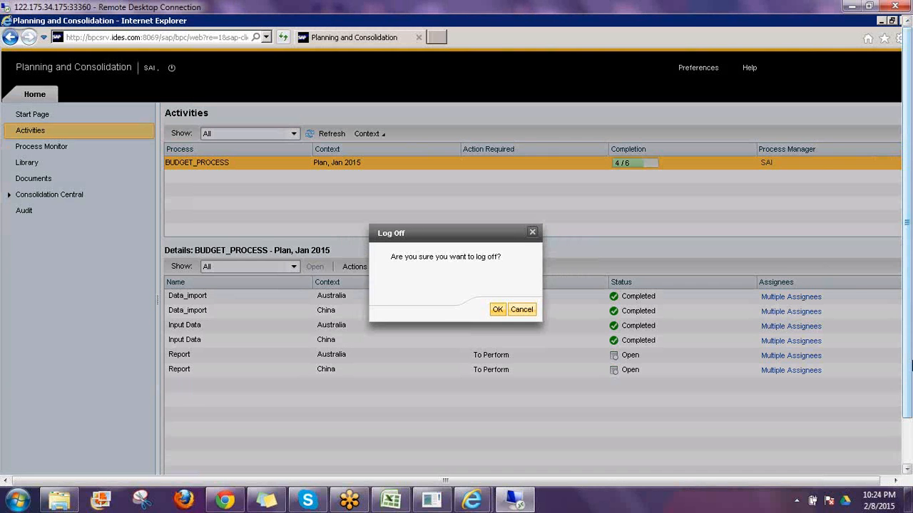
pyautogui.moveTo(908, 318)
pyautogui.mouseDown()
pyautogui.moveTo(911, 398)
pyautogui.moveTo(909, 314)
pyautogui.mouseUp()
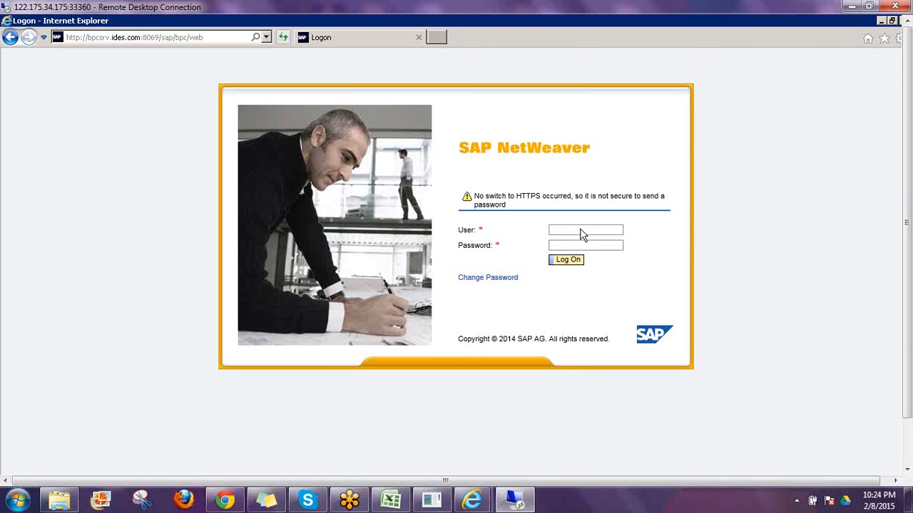
pyautogui.click(581, 229)
pyautogui.write('krishna')
pyautogui.press('Tab')
pyautogui.write('•••••••')
pyautogui.press('Return')
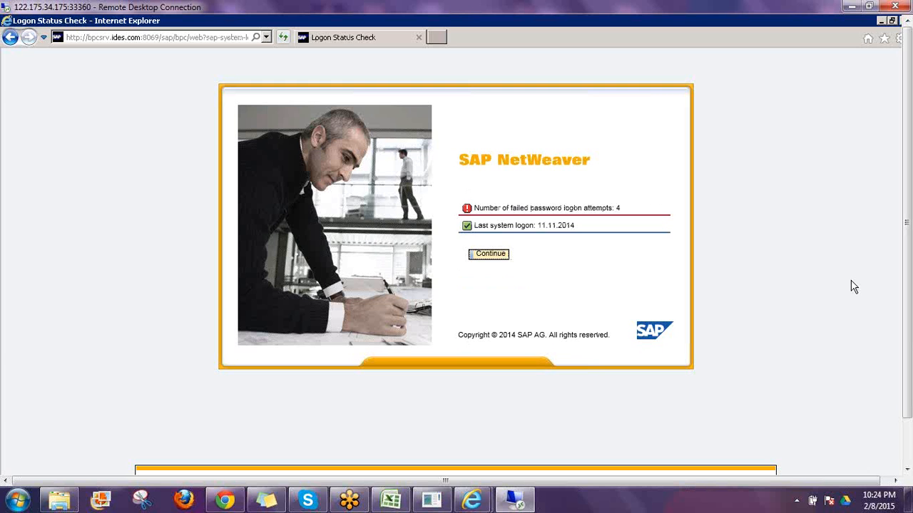
pyautogui.press('Return')
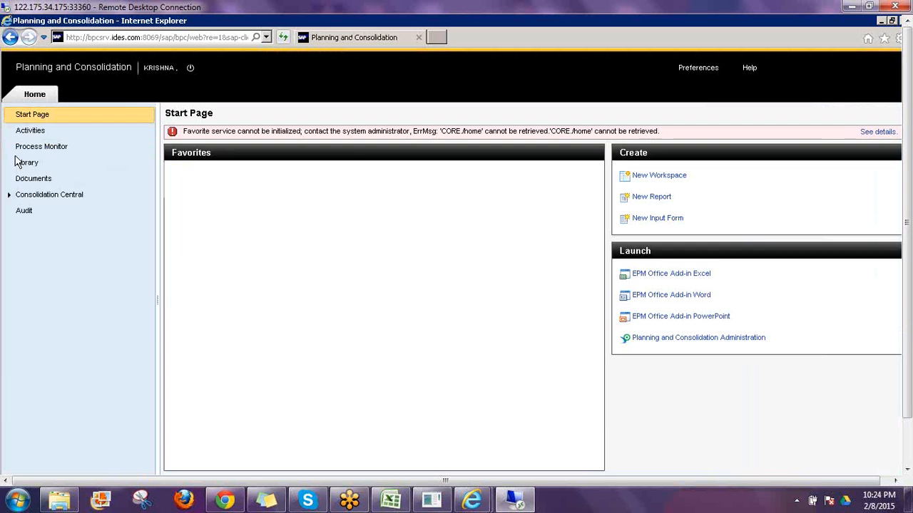
# Step: Display the activities of BUDGET_PROCESS for Plan, Jan 2015 and select the China Report activity
pyautogui.click(26, 133)
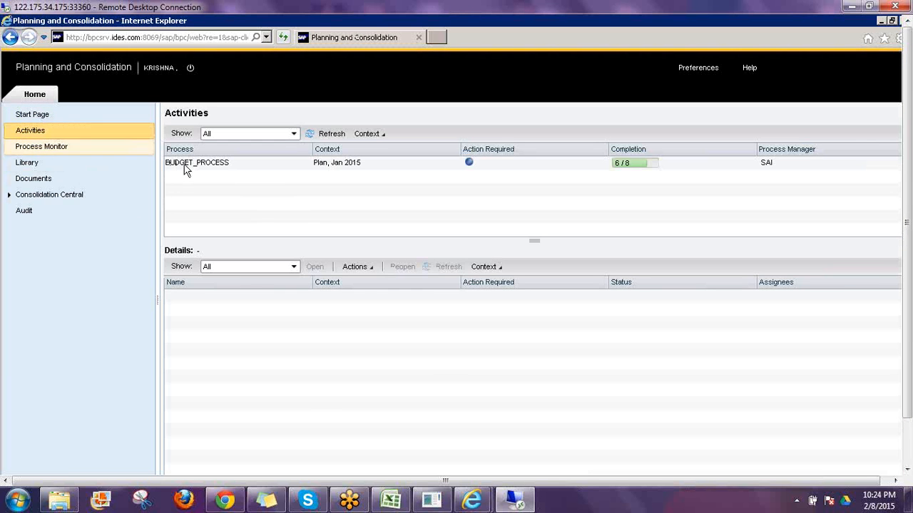
pyautogui.click(187, 164)
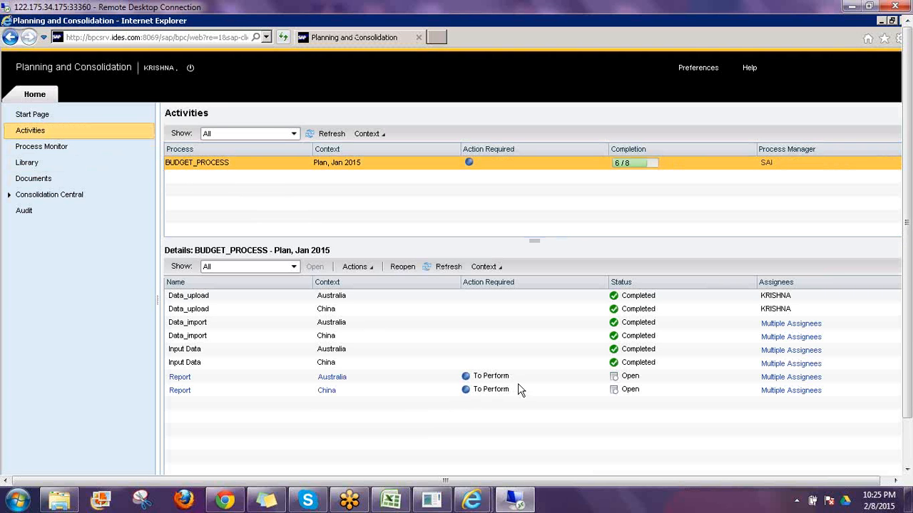
pyautogui.click(519, 390)
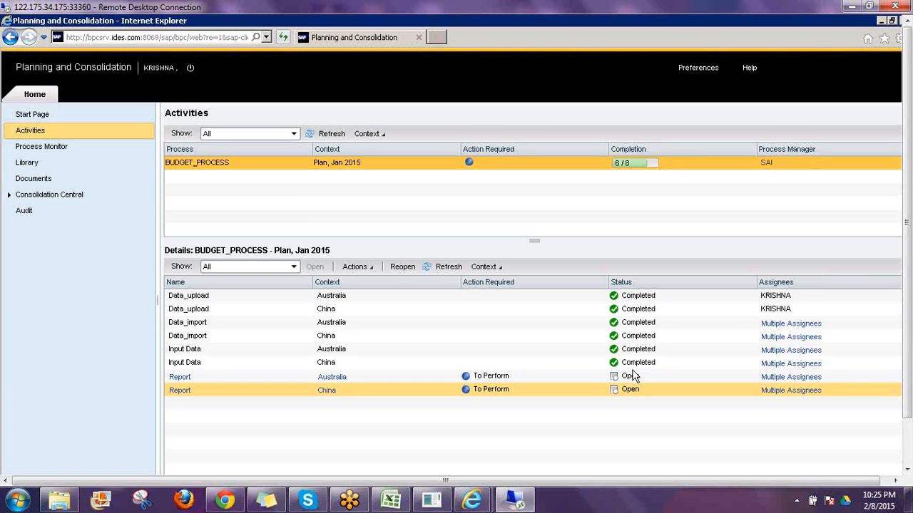
# Step: Reopen the completed Input Data activities for Australia and China, confirm the reopening, and close the reopen selection dialog
pyautogui.click(621, 378)
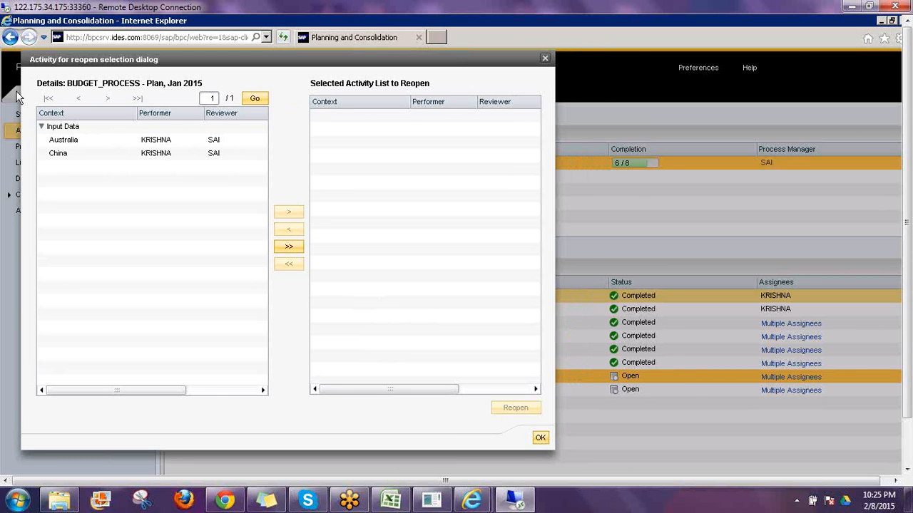
pyautogui.click(63, 128)
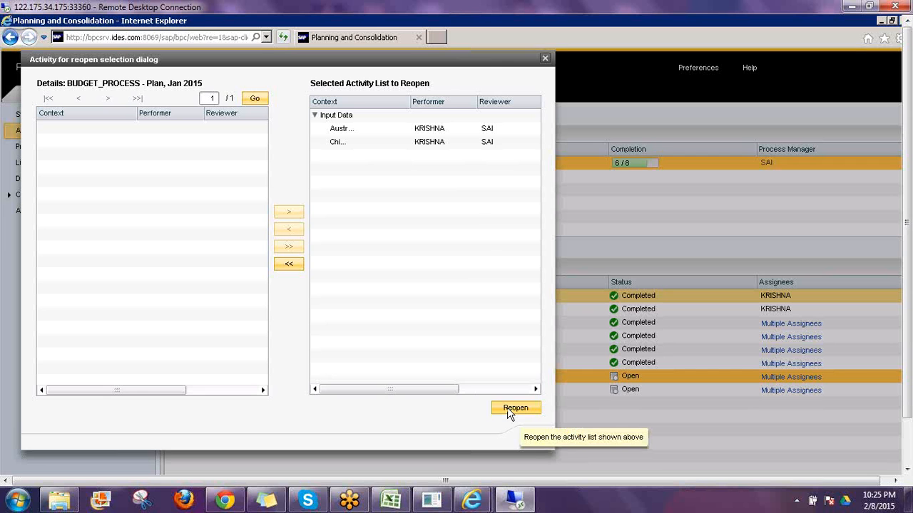
pyautogui.click(514, 408)
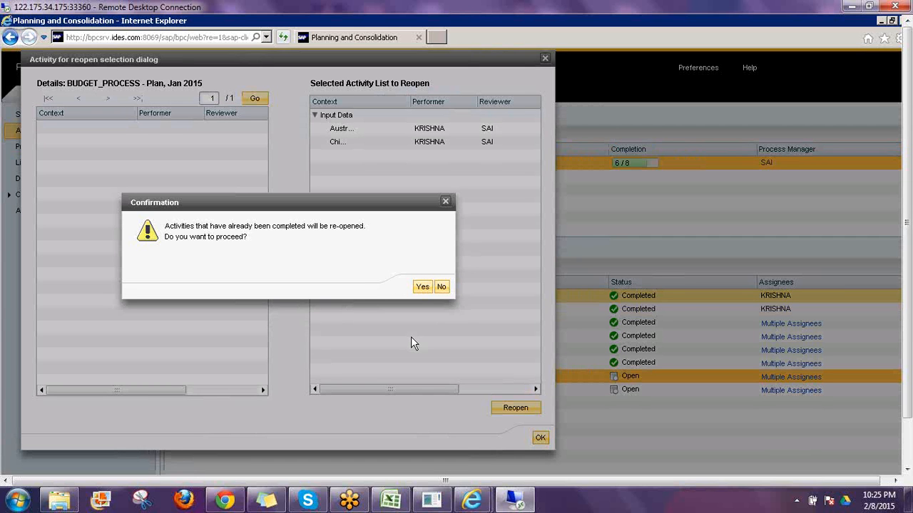
pyautogui.click(418, 289)
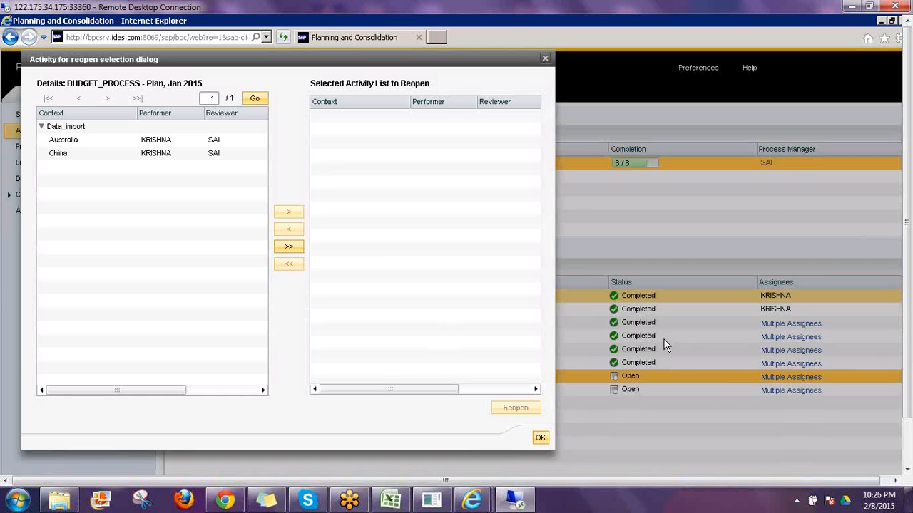
pyautogui.click(80, 130)
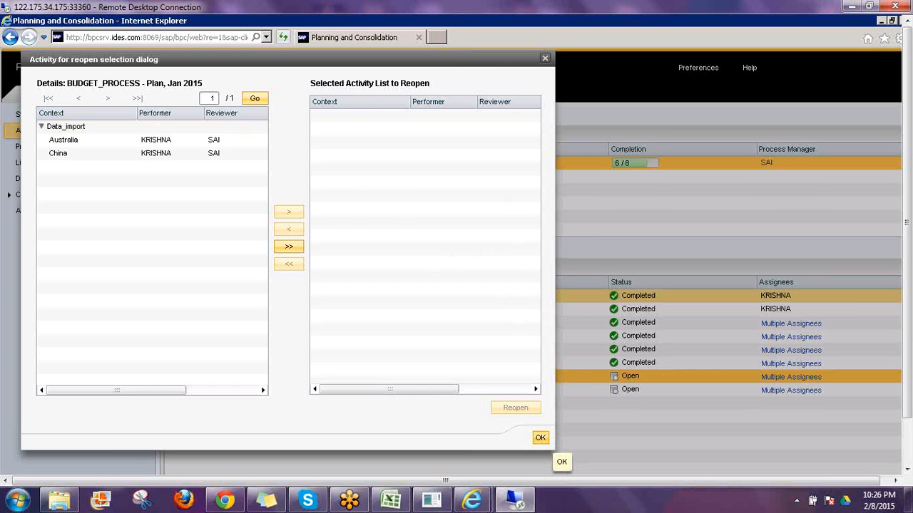
pyautogui.click(539, 438)
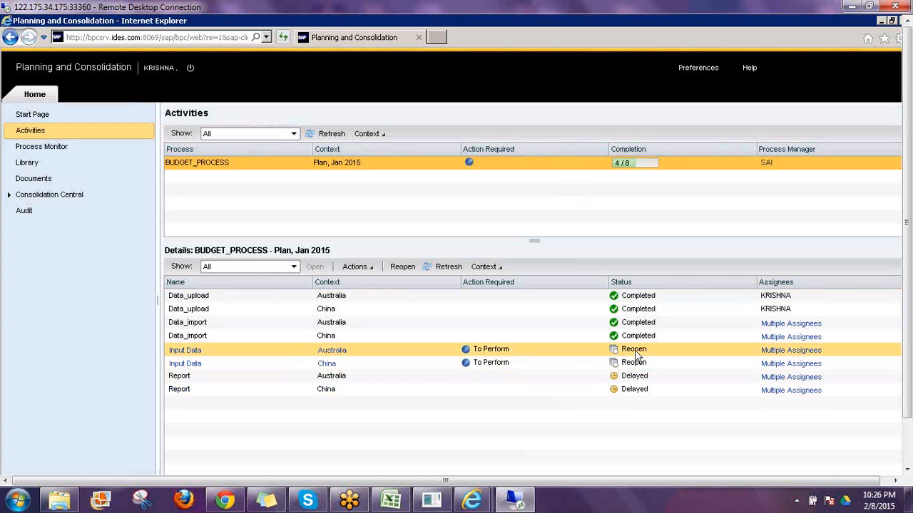
# Step: Submit the reopened Input Data activities for Australia and China from the activity list
pyautogui.click(636, 353)
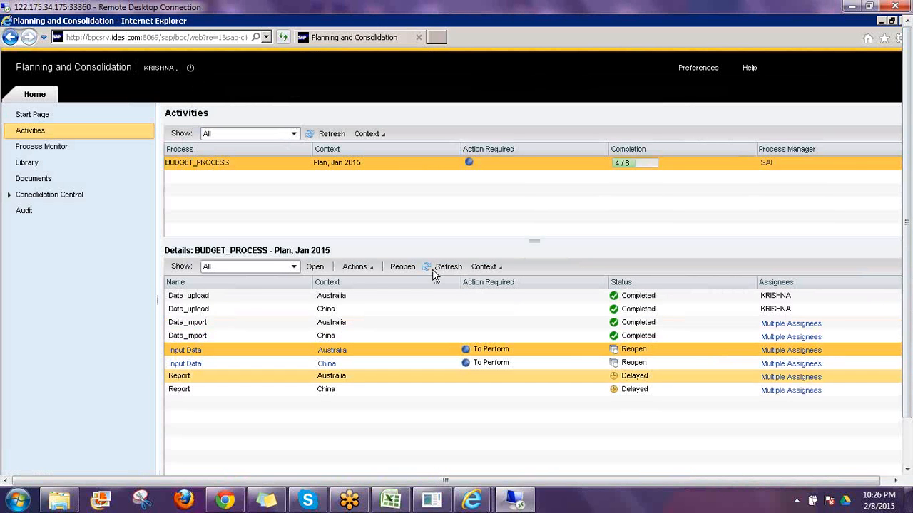
pyautogui.click(372, 270)
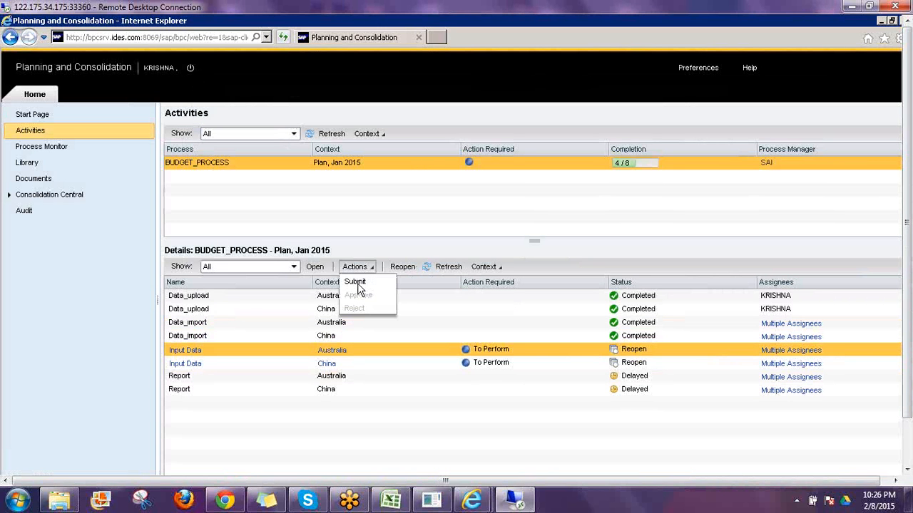
pyautogui.click(357, 283)
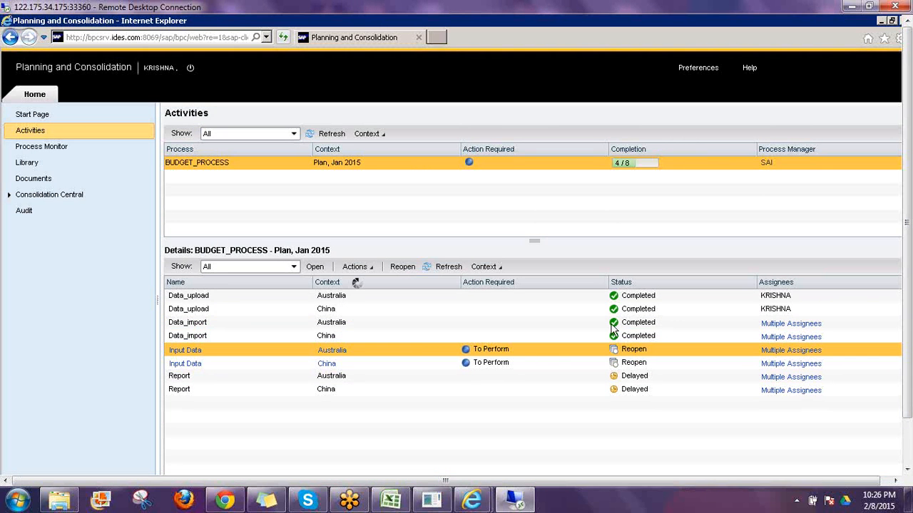
pyautogui.click(633, 363)
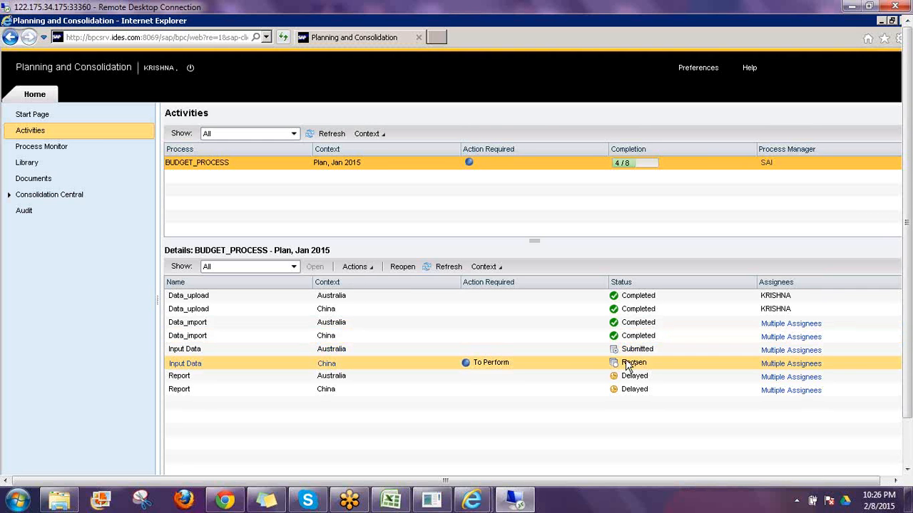
pyautogui.click(369, 268)
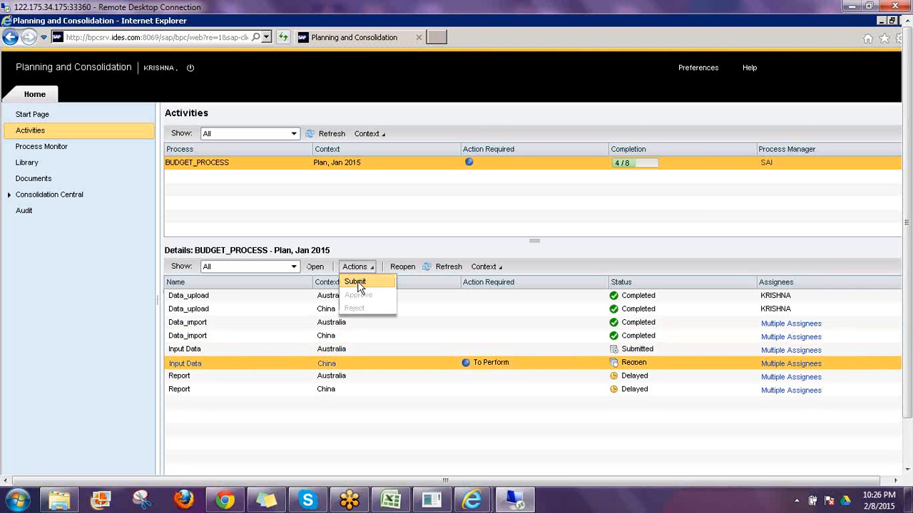
pyautogui.click(358, 284)
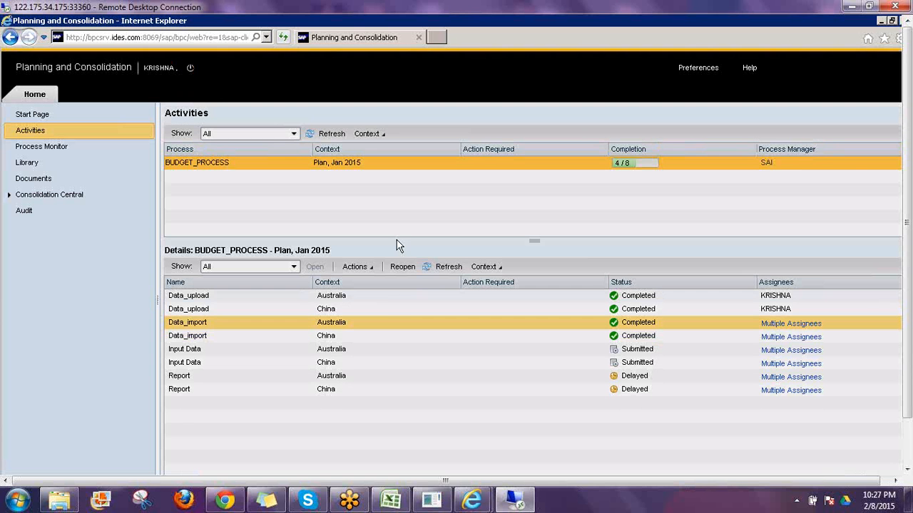
# Step: Confirm the performer's log-off, log on with the reviewer's user name and account password, and continue past the logon status check
pyautogui.click(495, 311)
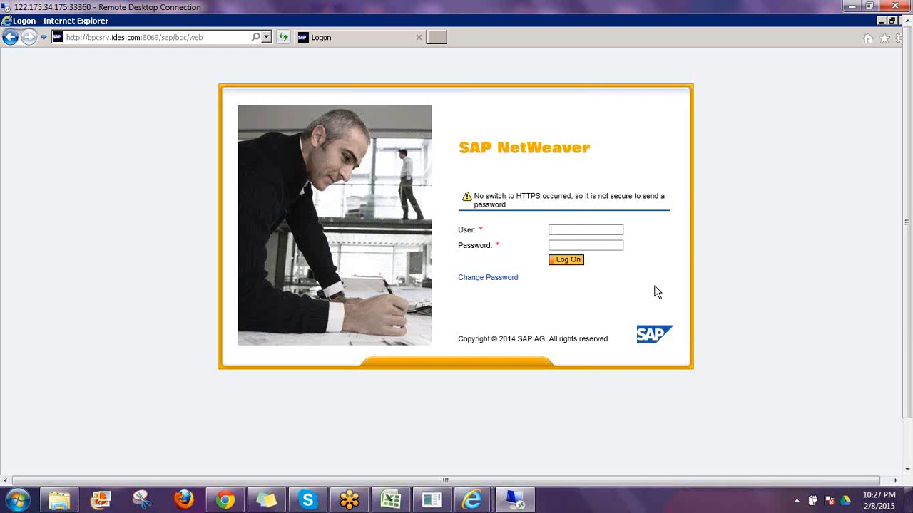
pyautogui.write('sai')
pyautogui.press('Tab')
pyautogui.write('********')
pyautogui.press('Return')
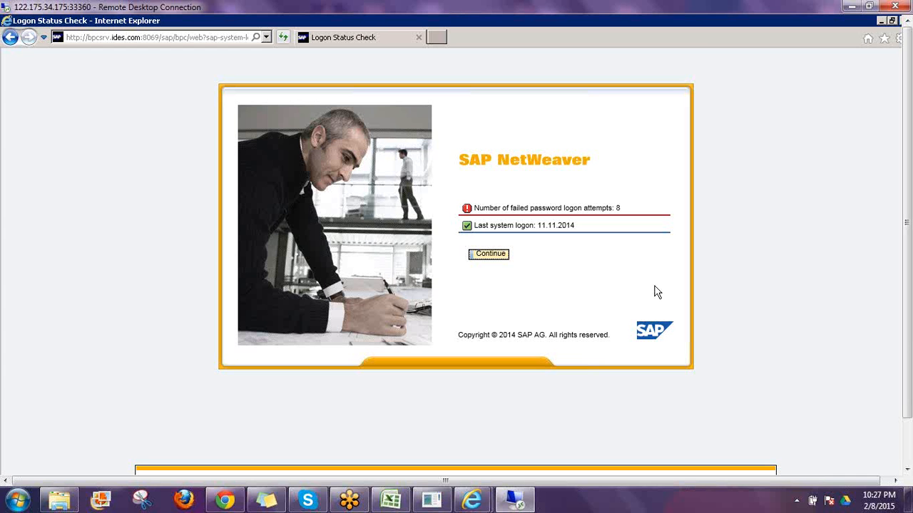
pyautogui.press('Return')
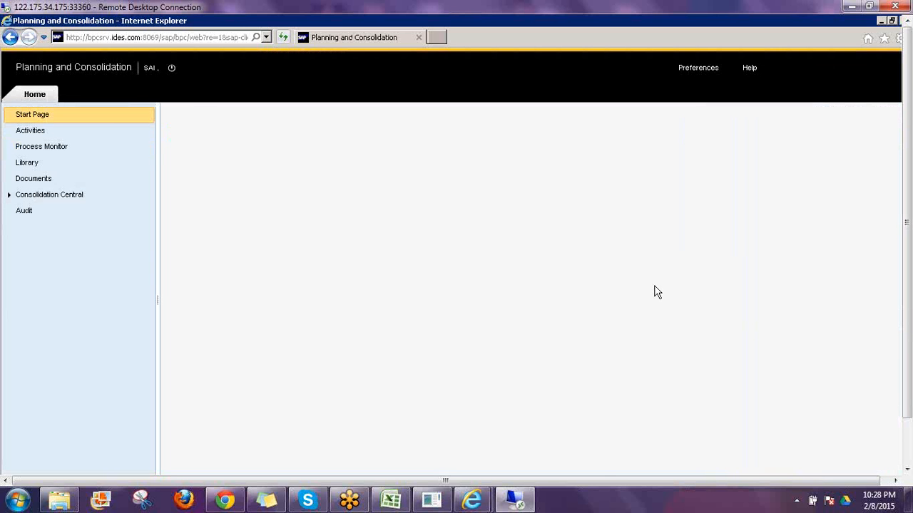
# Step: Approve the submitted Input Data activities for Australia and China in the activity list of BUDGET_PROCESS for Plan, Jan 2015
pyautogui.click(36, 135)
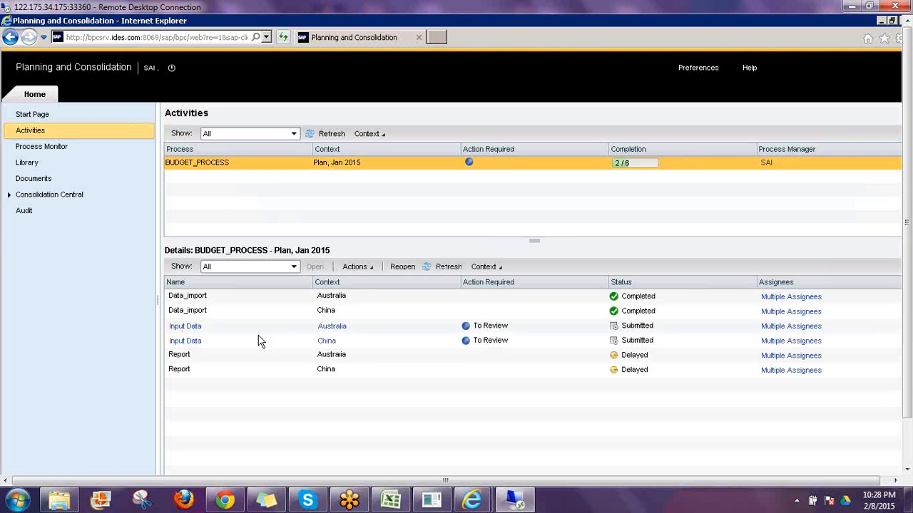
pyautogui.click(335, 338)
pyautogui.click(361, 326)
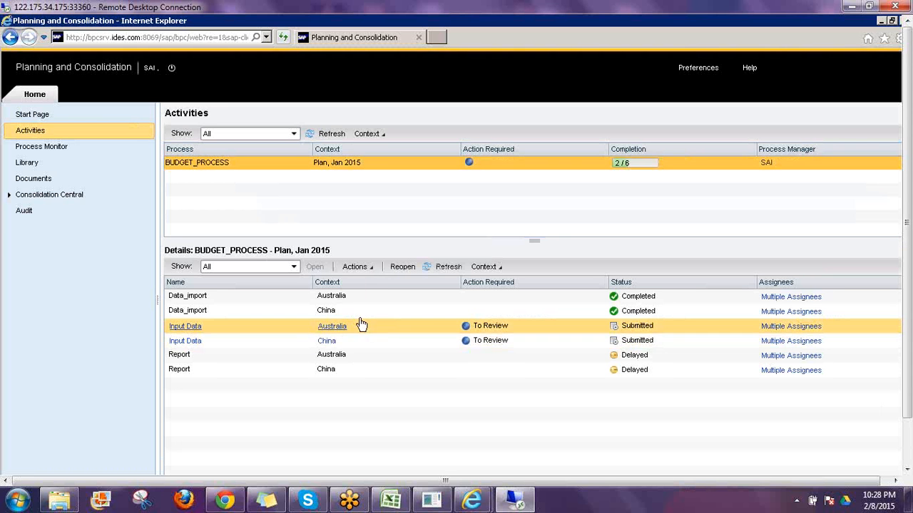
pyautogui.click(370, 269)
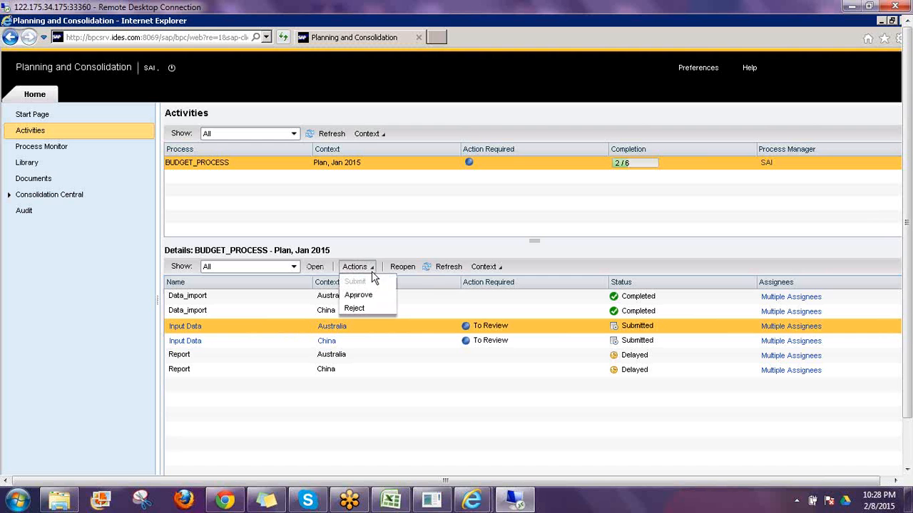
pyautogui.click(358, 295)
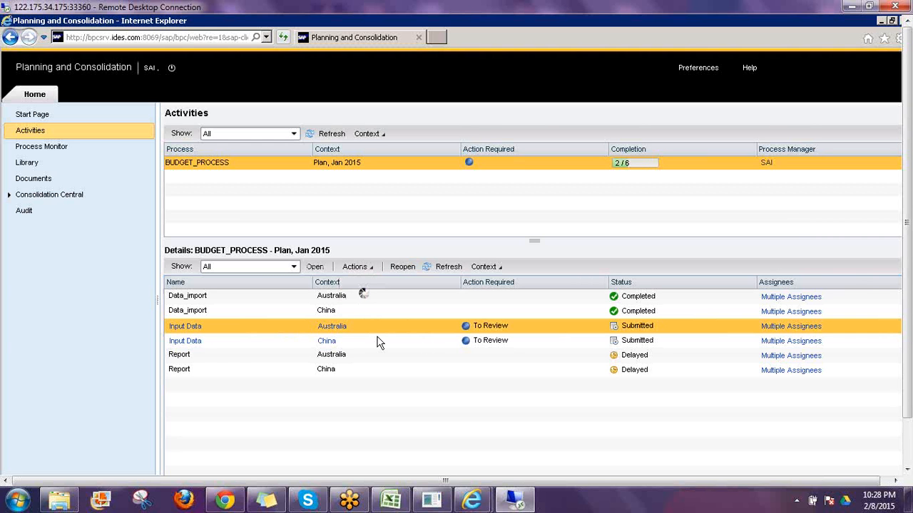
pyautogui.click(376, 342)
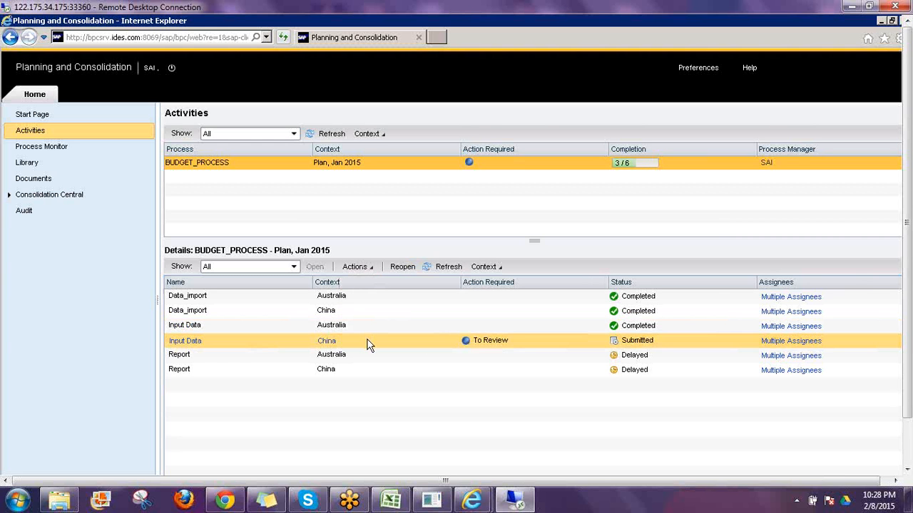
pyautogui.click(370, 268)
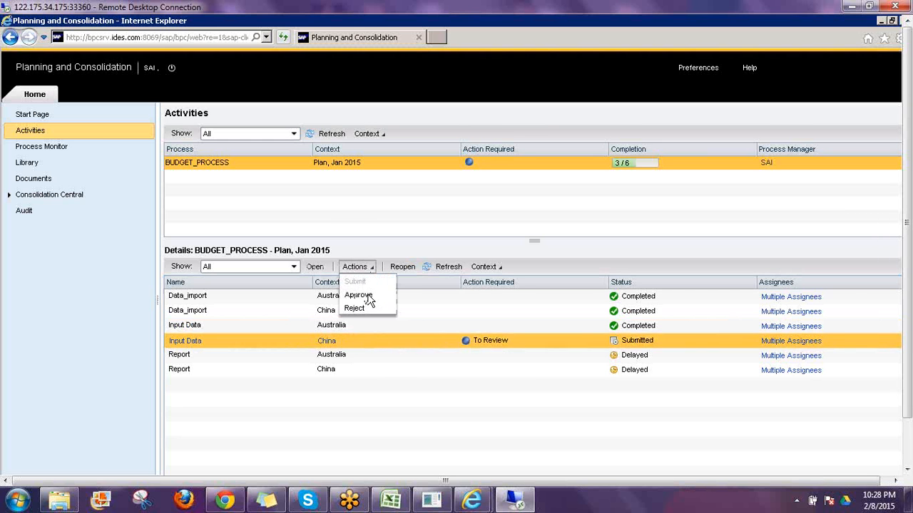
pyautogui.click(367, 298)
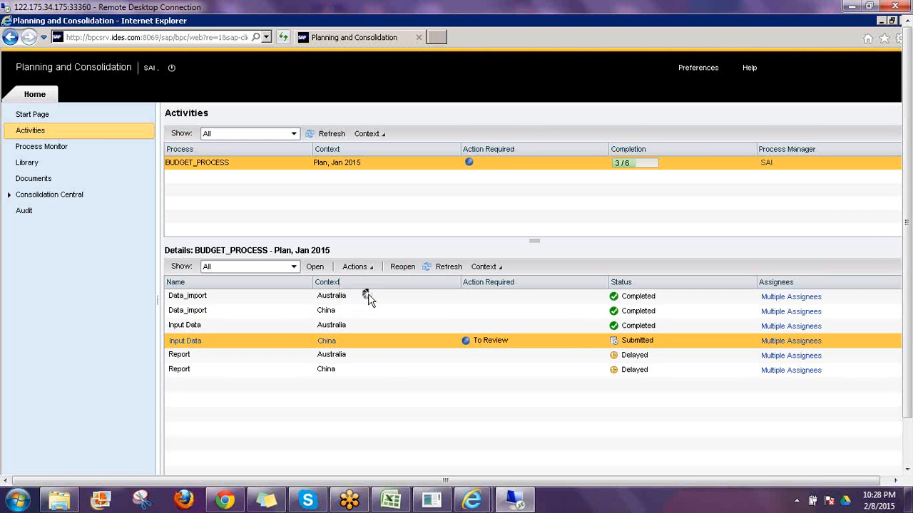
# Step: Open the BUDGET_PROCESS instance for Plan, Jan 2015 from the process monitor
pyautogui.click(501, 270)
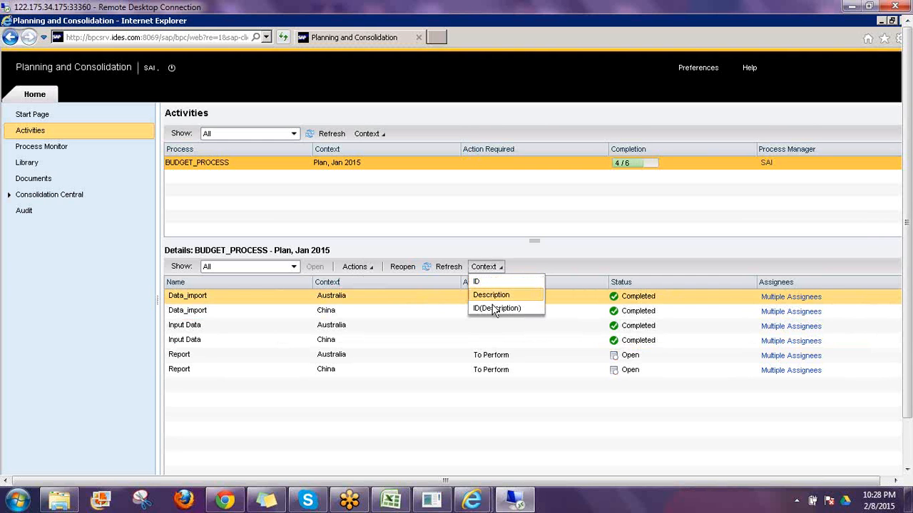
pyautogui.click(323, 294)
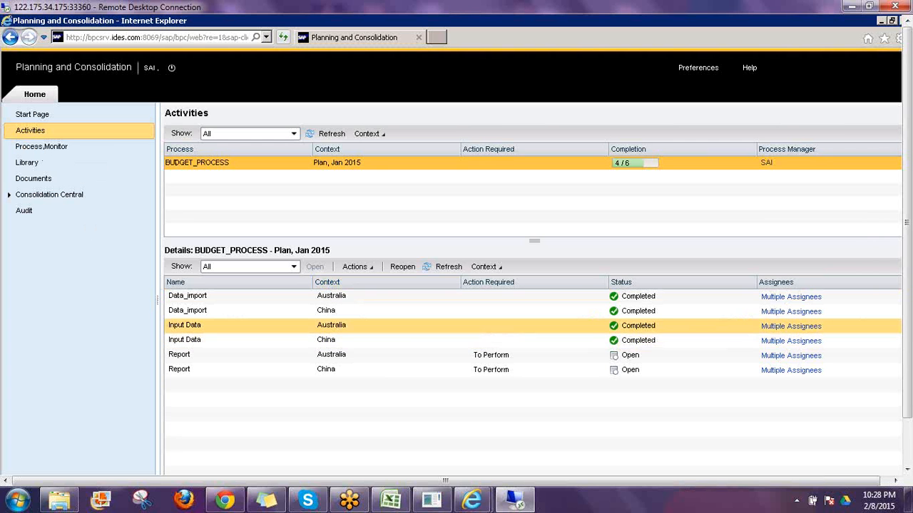
pyautogui.click(41, 146)
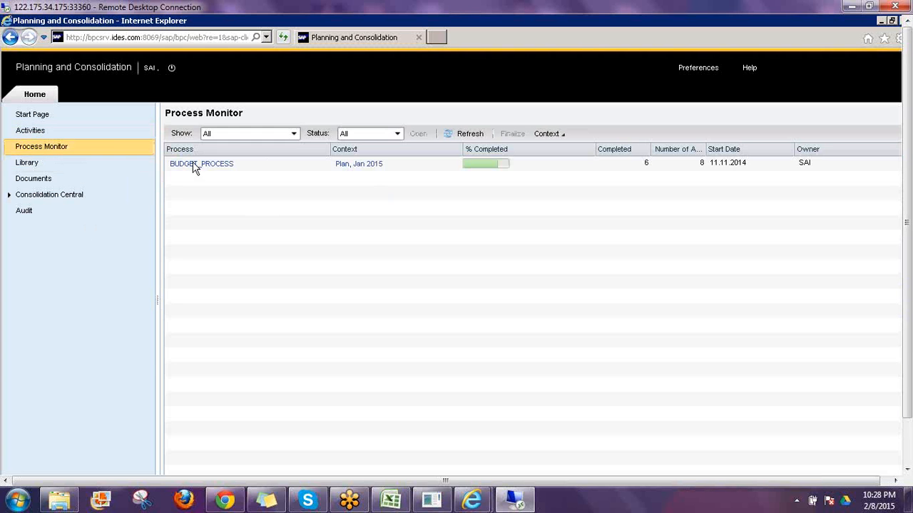
pyautogui.click(199, 169)
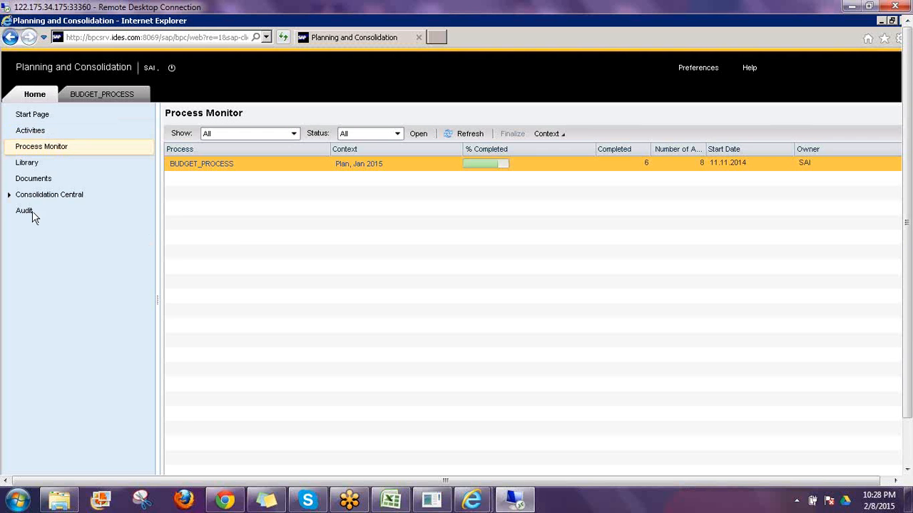
# Step: Display the BPF Activity audit report for the BUDGET_PROCESS template, its deployed version and the running instance Plan, Jan 2015
pyautogui.click(42, 216)
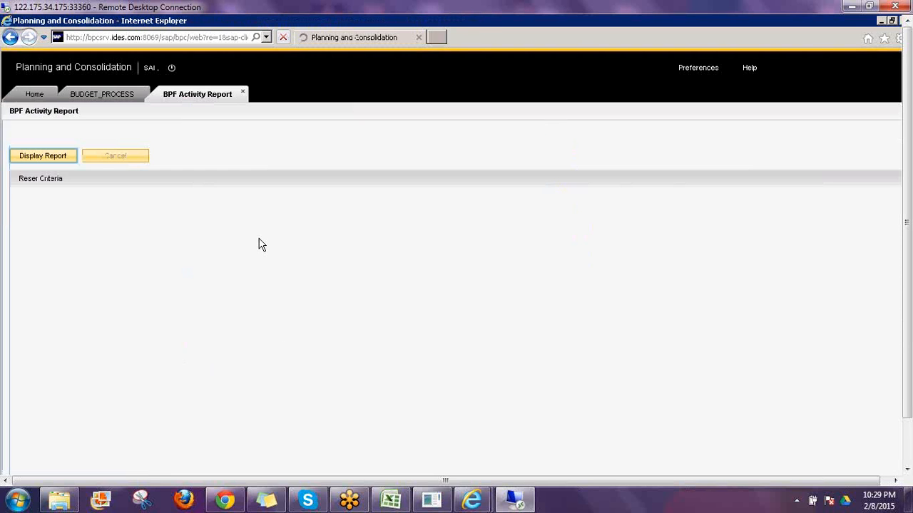
pyautogui.click(58, 238)
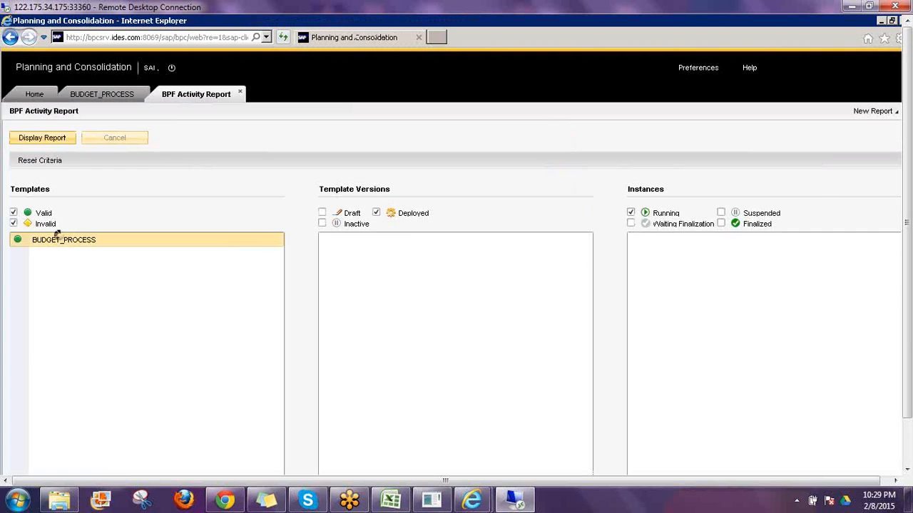
pyautogui.click(351, 245)
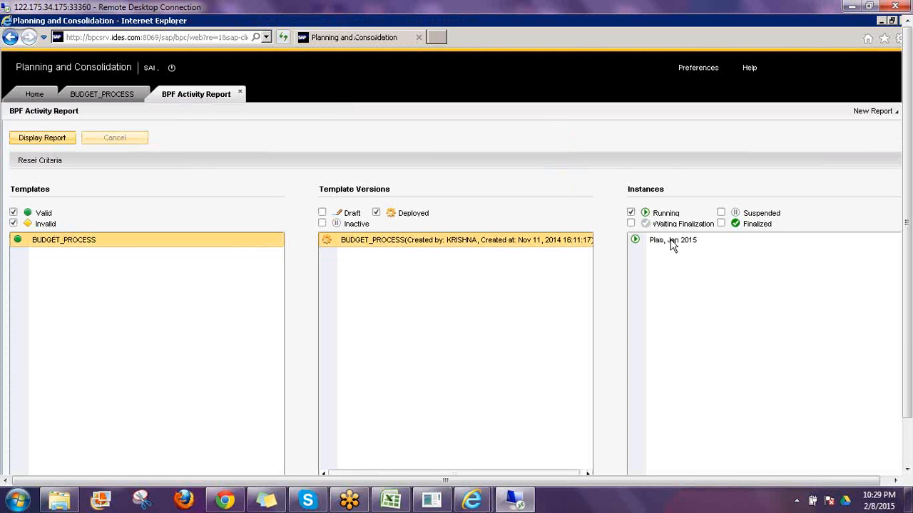
pyautogui.click(672, 242)
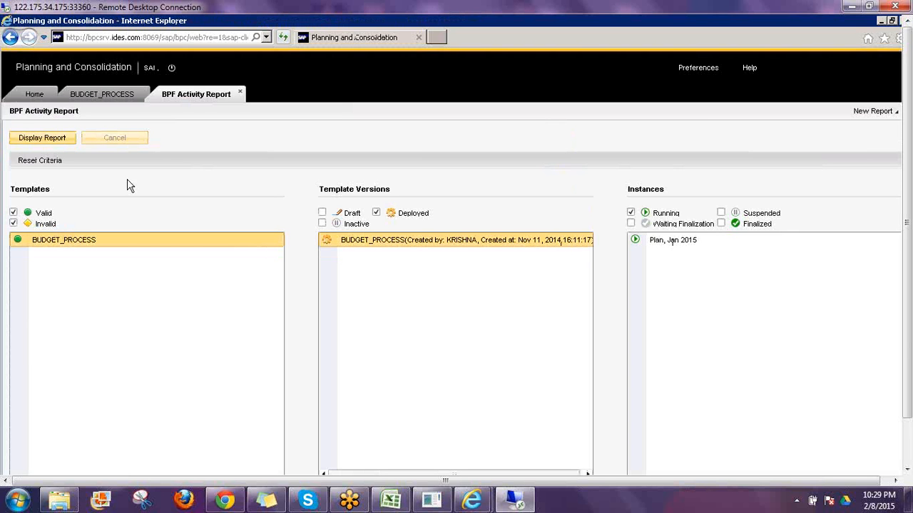
pyautogui.click(57, 140)
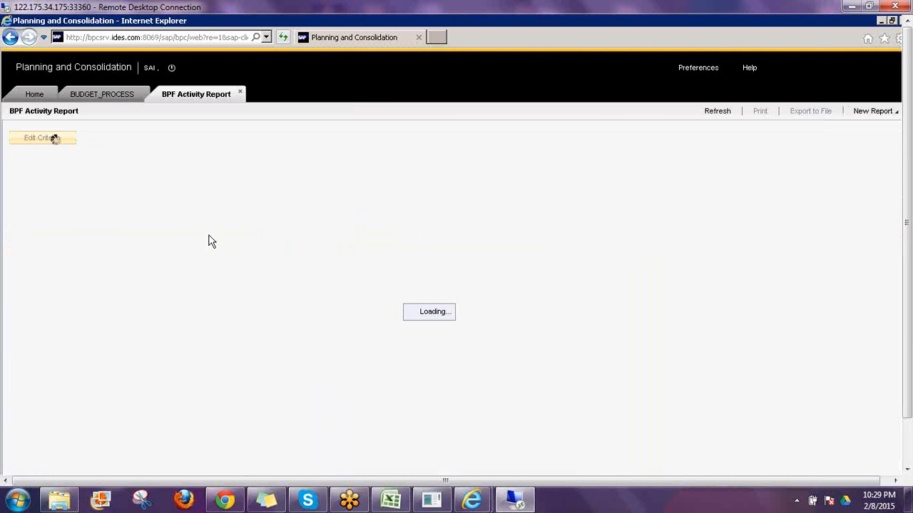
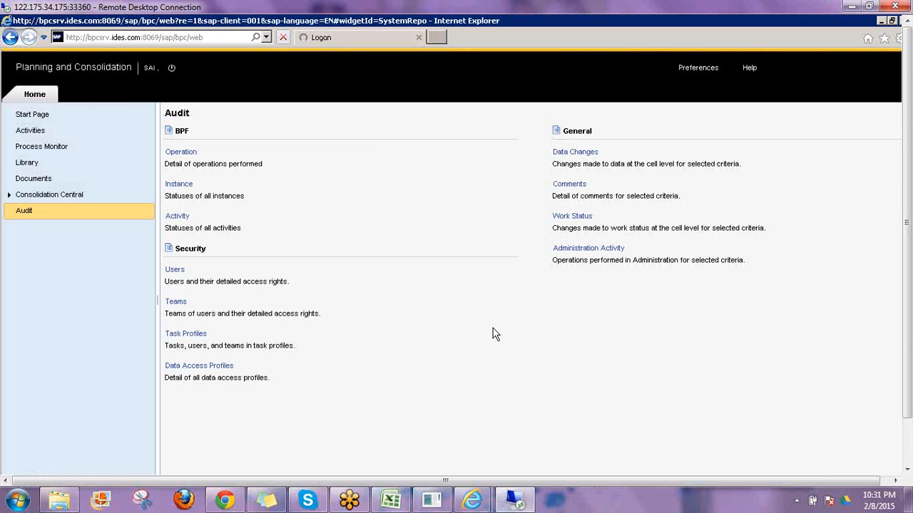
# Step: Log on with the performer's user name and account password, and continue past the logon status check
pyautogui.write('krishna')
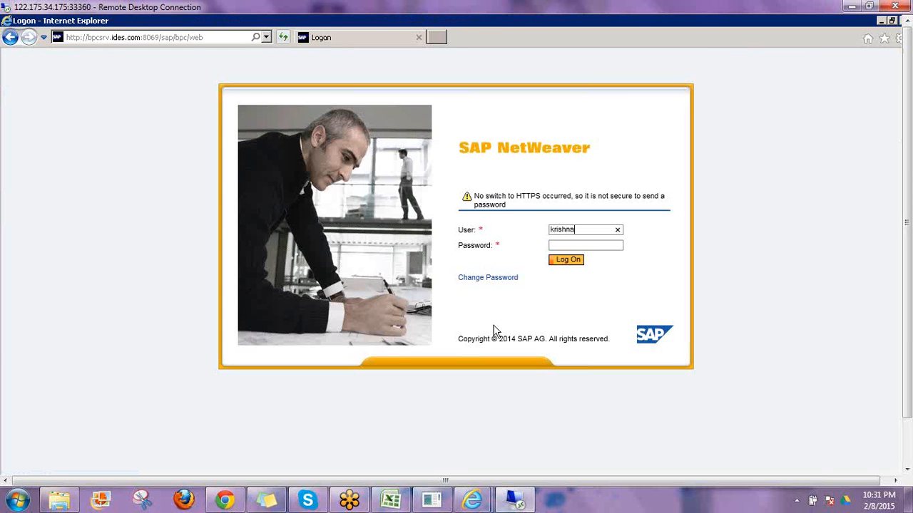
pyautogui.press('Tab')
pyautogui.write('********')
pyautogui.press('Return')
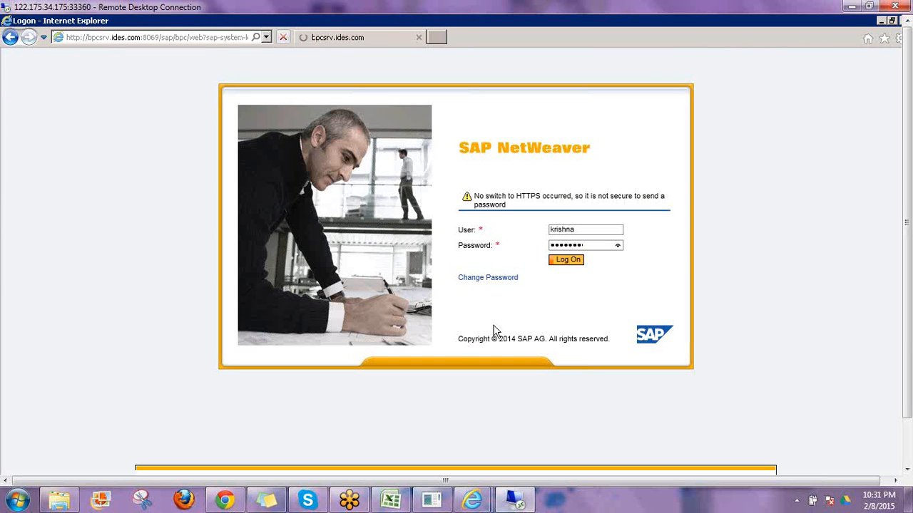
pyautogui.press('Return')
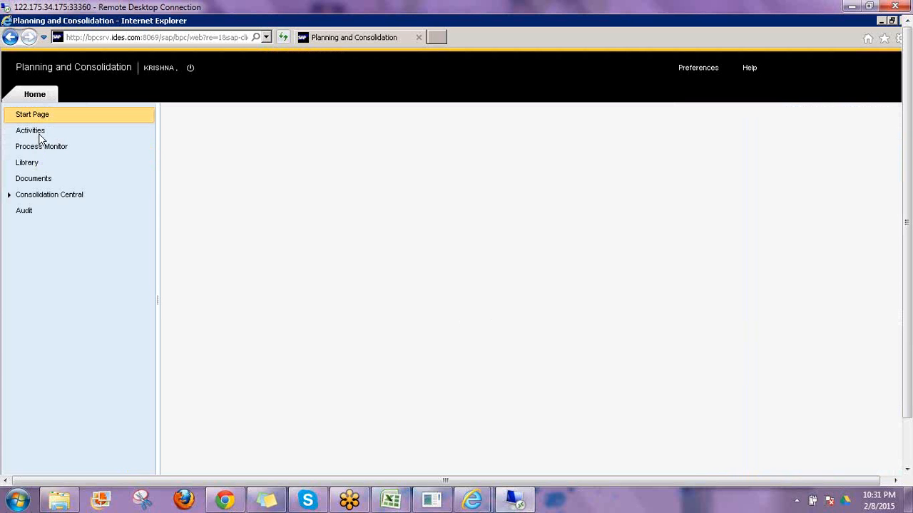
# Step: Submit the open Report activities for Australia and China in BUDGET_PROCESS for Plan, Jan 2015
pyautogui.click(59, 134)
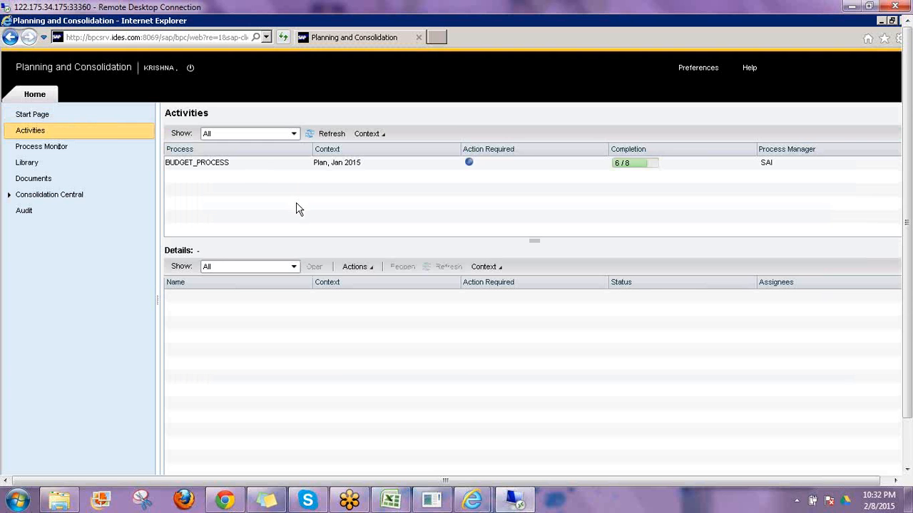
pyautogui.click(298, 162)
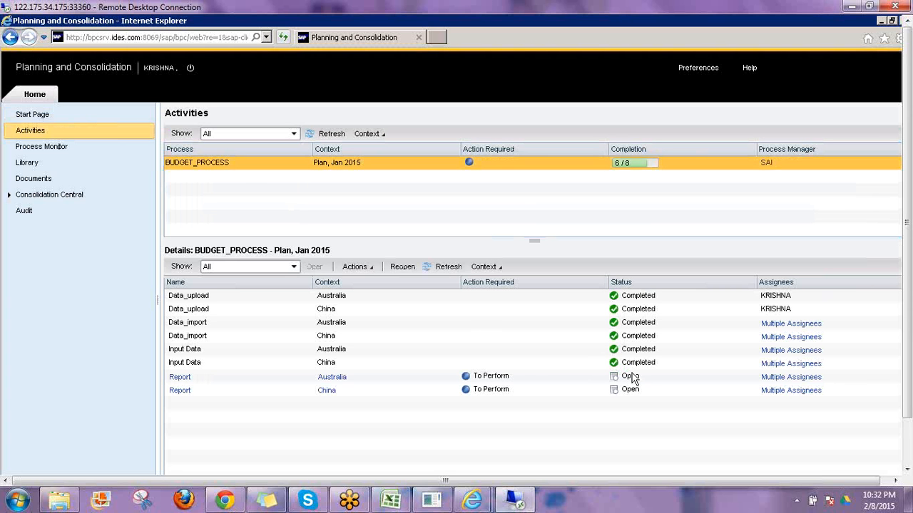
pyautogui.click(187, 379)
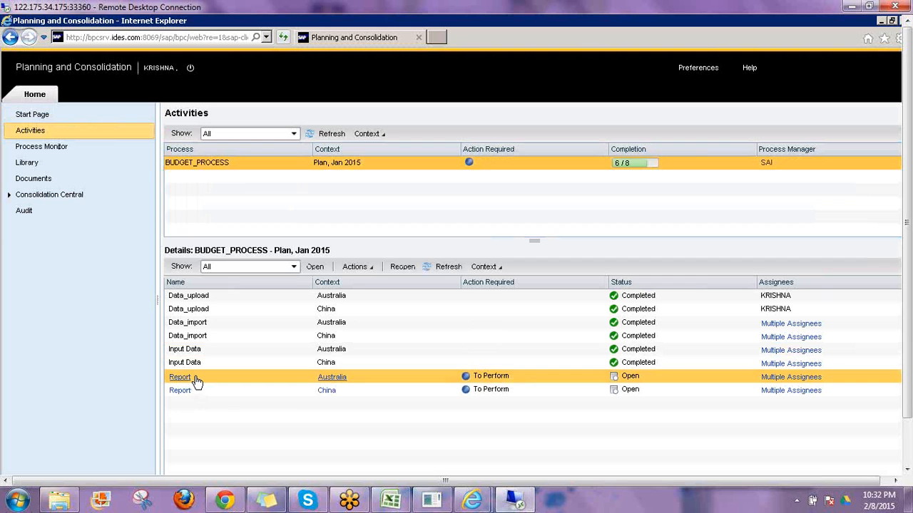
pyautogui.click(370, 271)
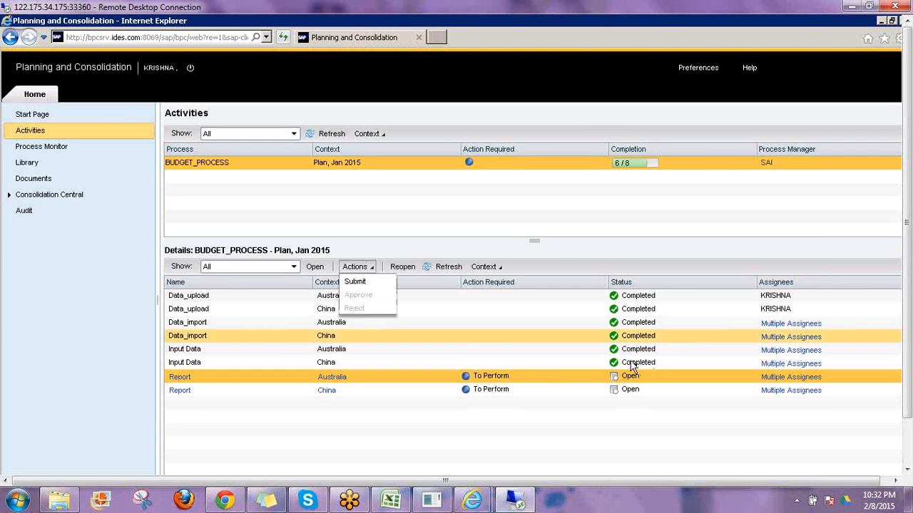
pyautogui.click(356, 284)
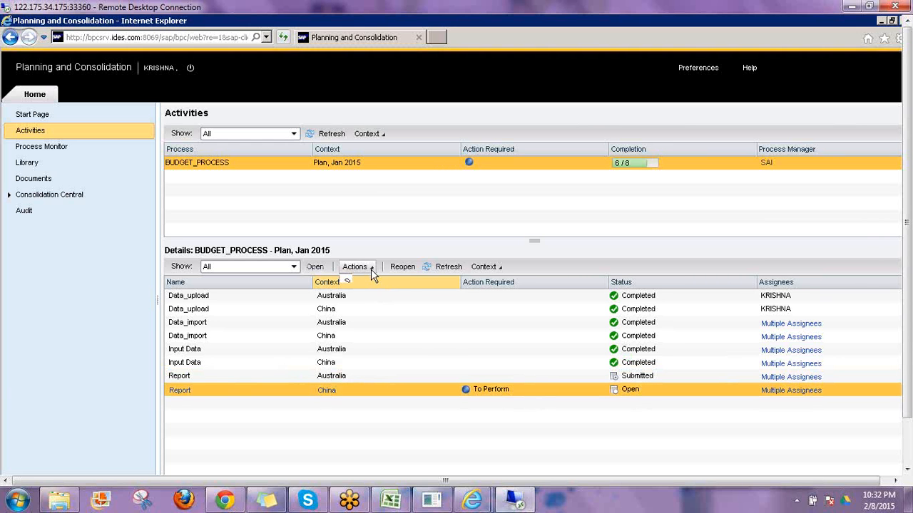
pyautogui.click(370, 268)
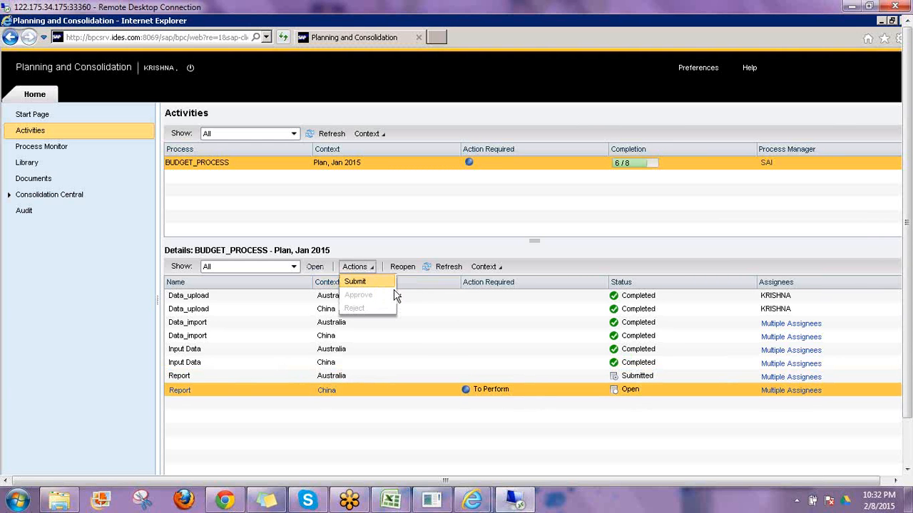
pyautogui.click(358, 282)
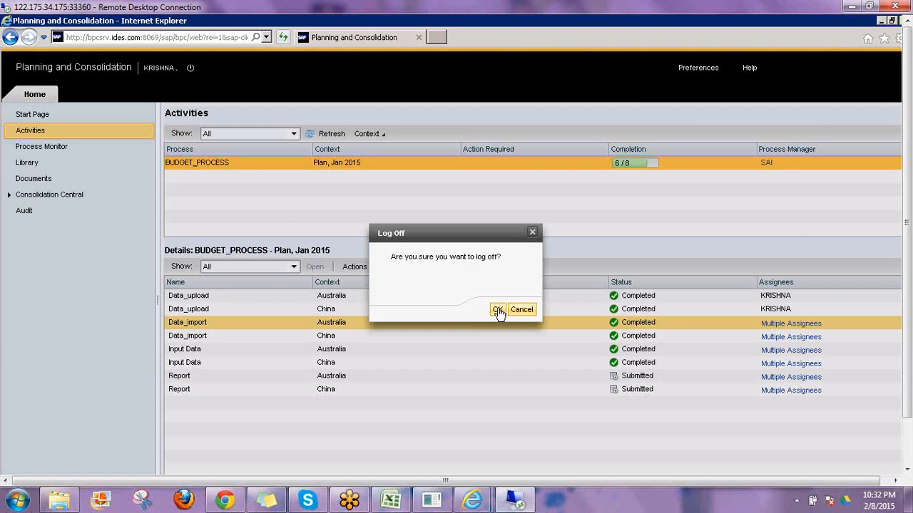
# Step: Confirm the performer's log-off, log on with the reviewer's user name and account password, and continue to the start page
pyautogui.click(497, 311)
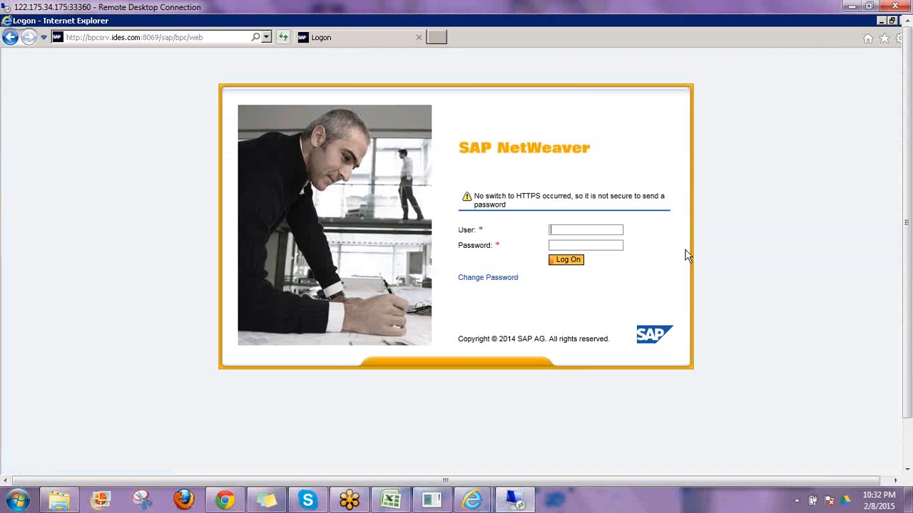
pyautogui.write('sai')
pyautogui.press('Tab')
pyautogui.write('••••••••')
pyautogui.press('Return')
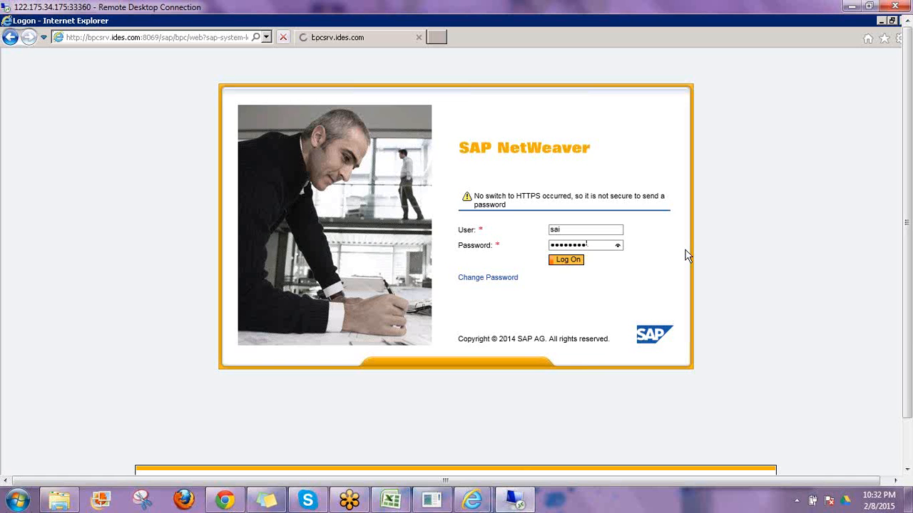
pyautogui.press('Return')
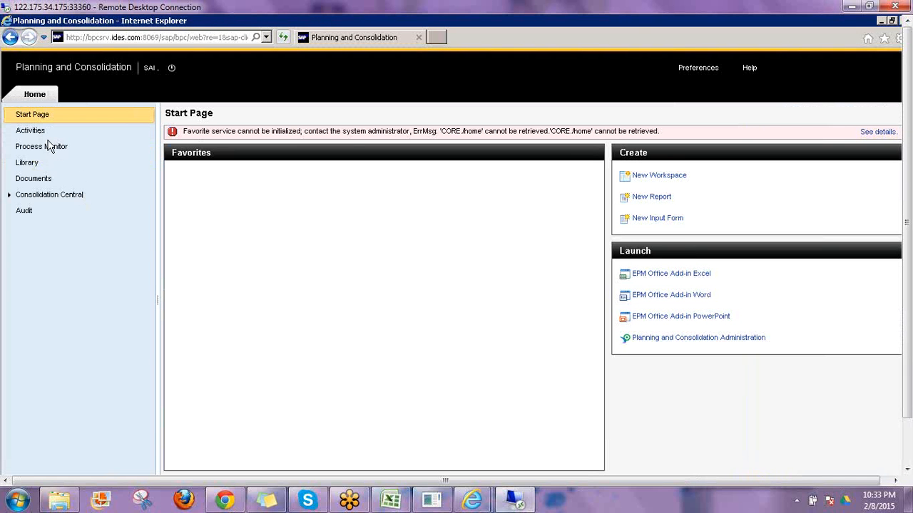
# Step: Open the submitted Report activity for Australia from the activities of BUDGET_PROCESS for Plan, Jan 2015
pyautogui.click(108, 136)
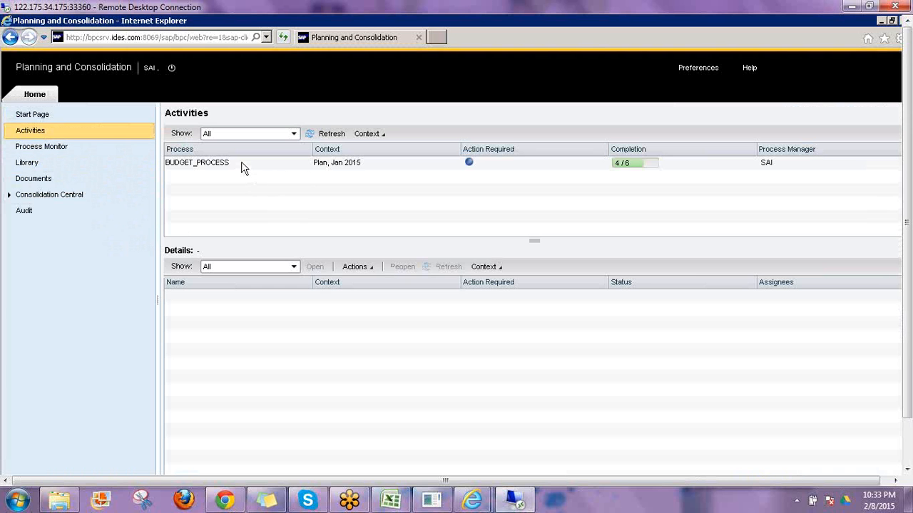
pyautogui.click(248, 165)
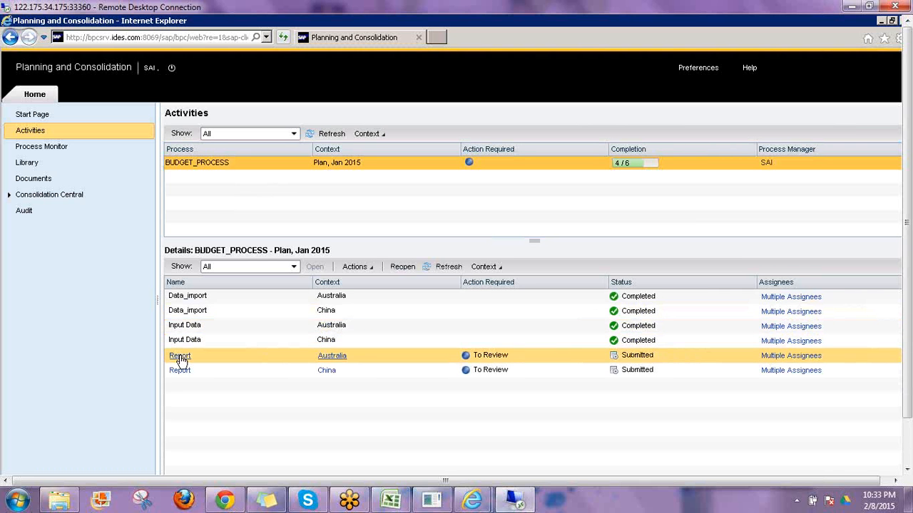
pyautogui.click(252, 356)
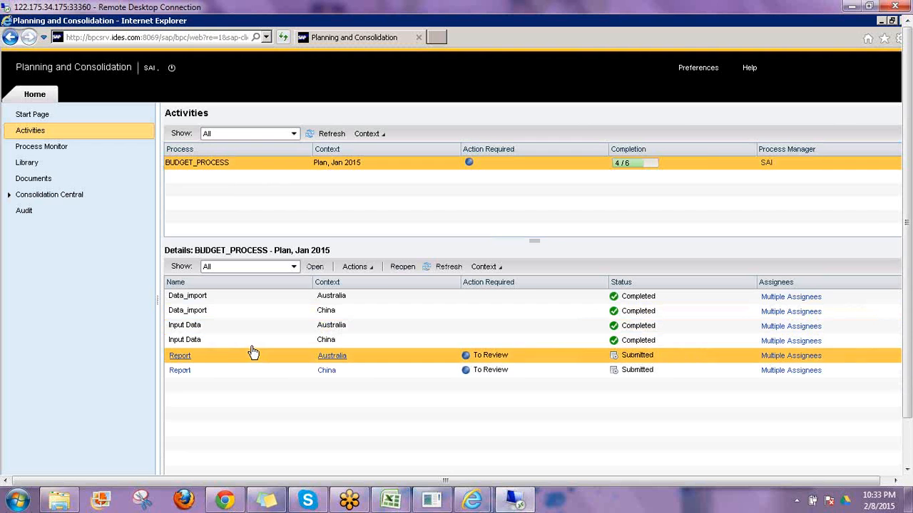
pyautogui.doubleClick(253, 355)
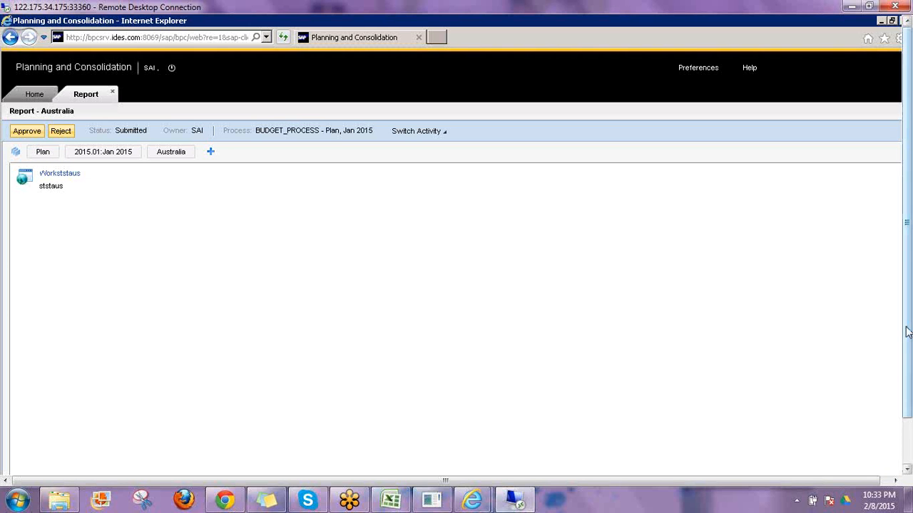
pyautogui.scroll(-1, 907, 331)
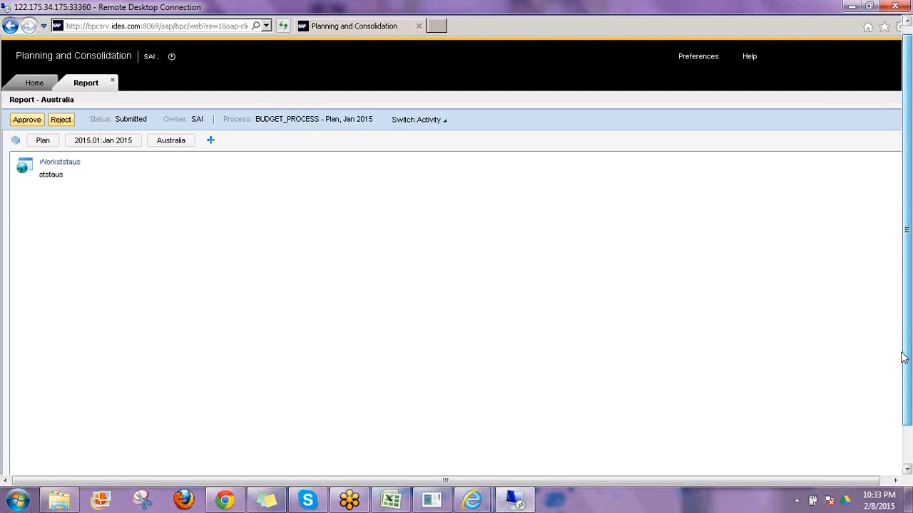
# Step: Switch to the JAN-15 workbook in Microsoft Excel
pyautogui.scroll(-3, 904, 356)
pyautogui.moveTo(912, 420); pyautogui.dragTo(911, 429)
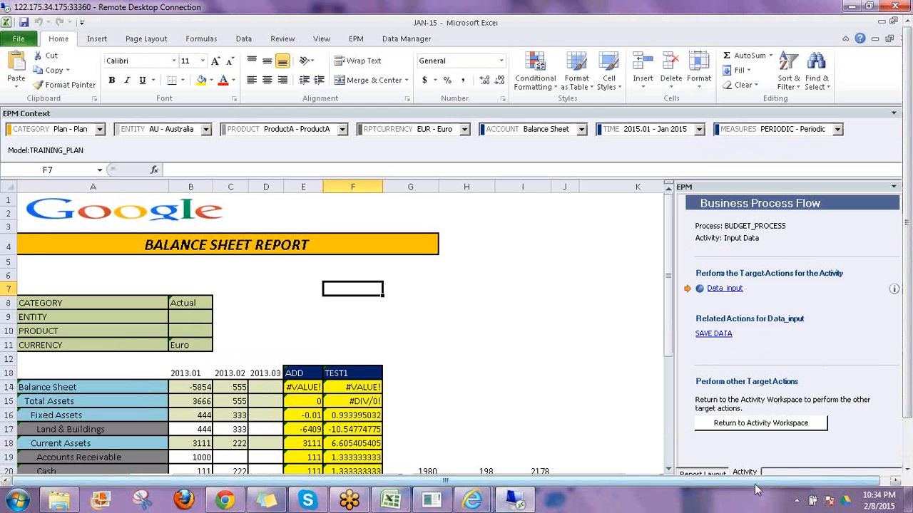
pyautogui.moveTo(747, 480); pyautogui.dragTo(768, 444)
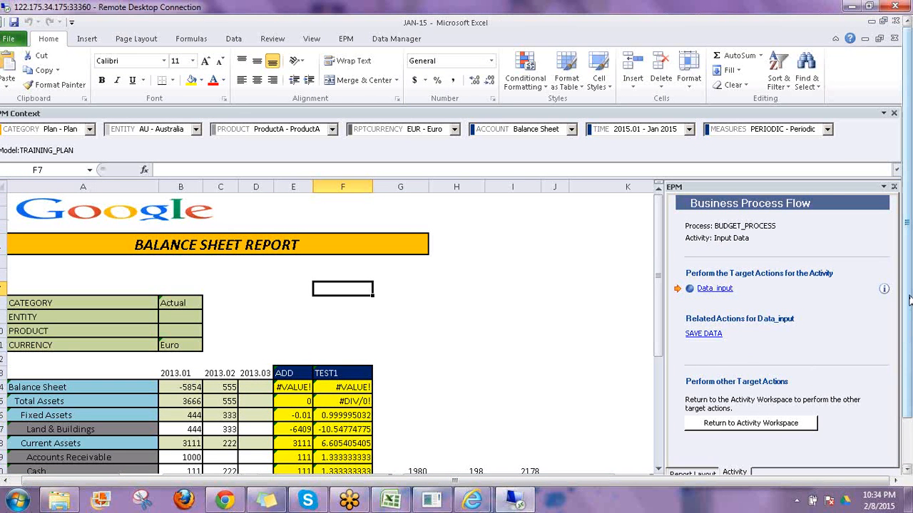
pyautogui.moveTo(909, 300); pyautogui.dragTo(909, 367)
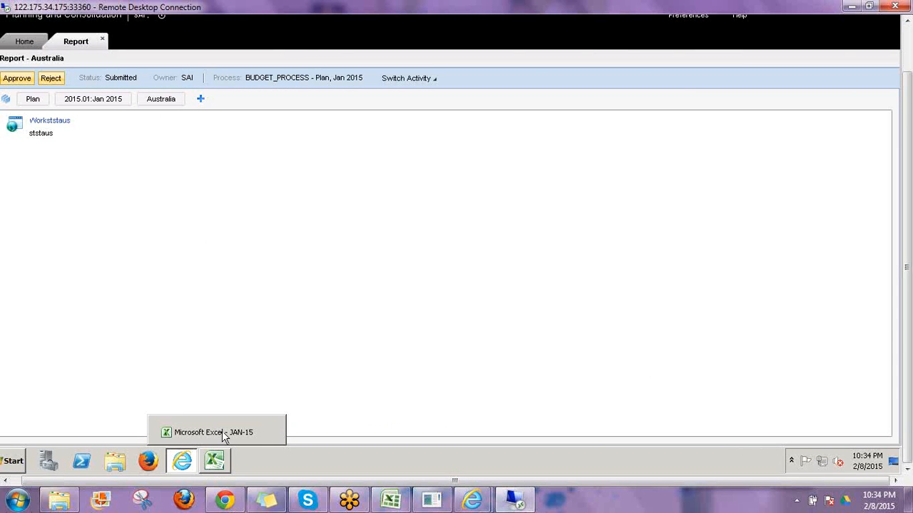
pyautogui.click(234, 432)
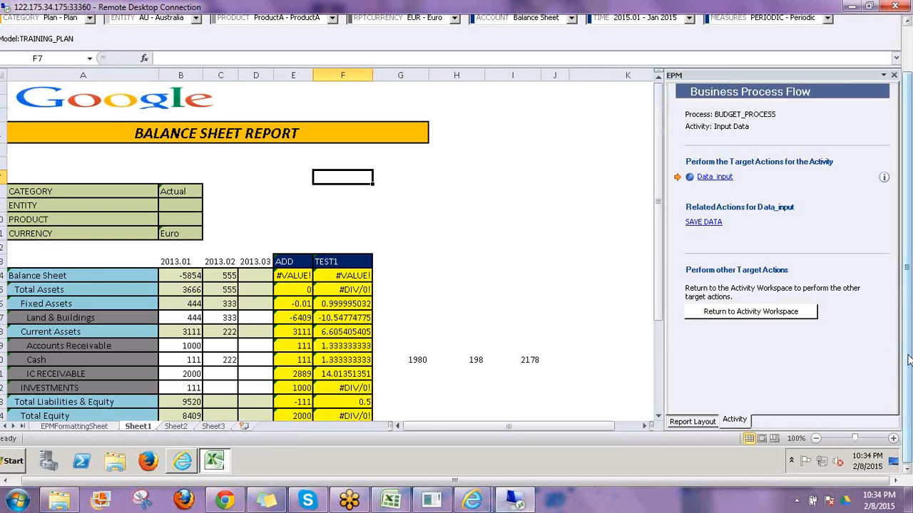
# Step: Change the work status for Australia, Plan, Jan 2015 to Approved and close the Change Work Status dialog
pyautogui.moveTo(908, 360); pyautogui.dragTo(906, 299)
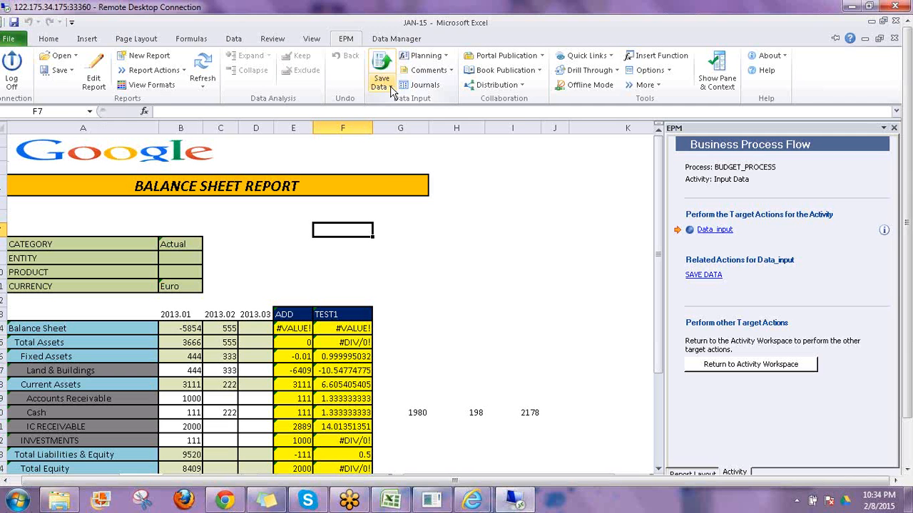
pyautogui.click(391, 87)
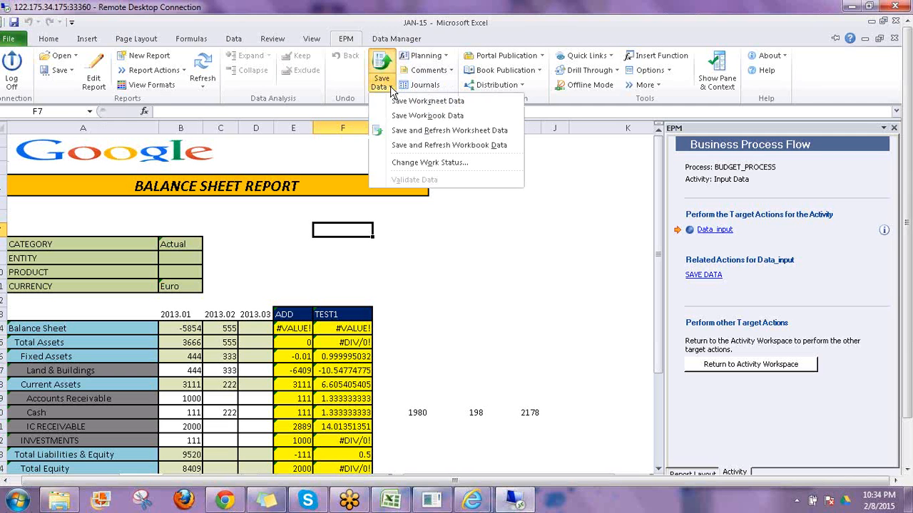
pyautogui.click(417, 151)
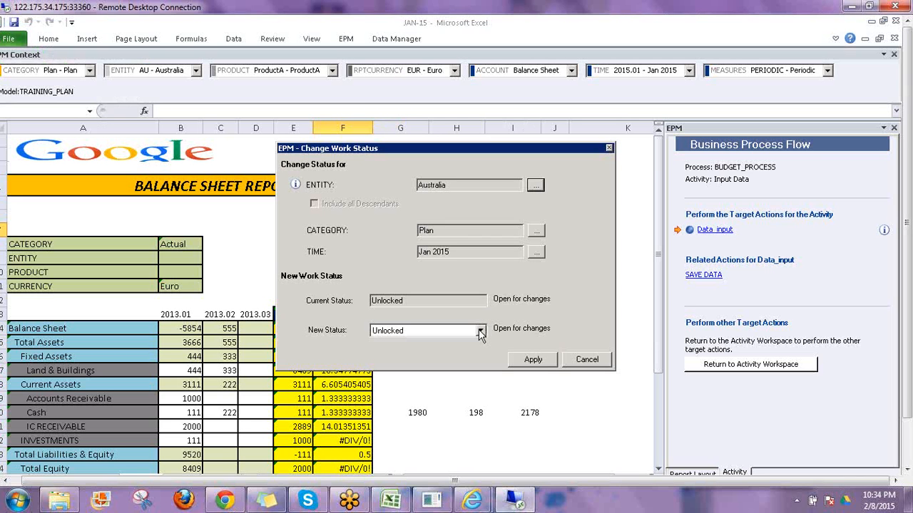
pyautogui.click(481, 332)
pyautogui.click(426, 356)
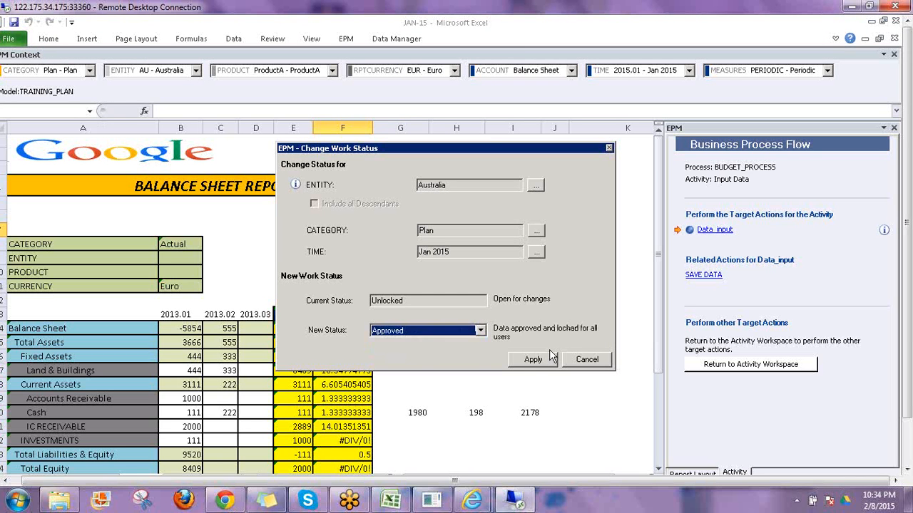
pyautogui.click(533, 361)
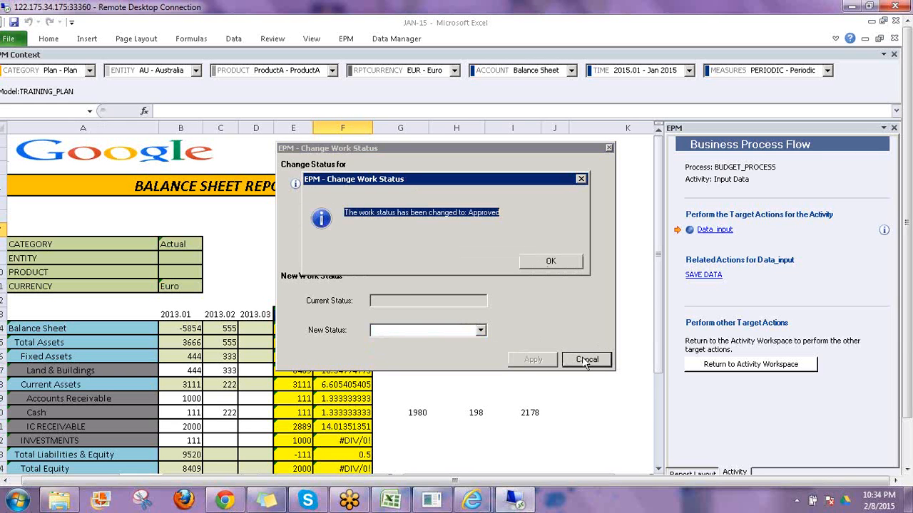
pyautogui.press('Return')
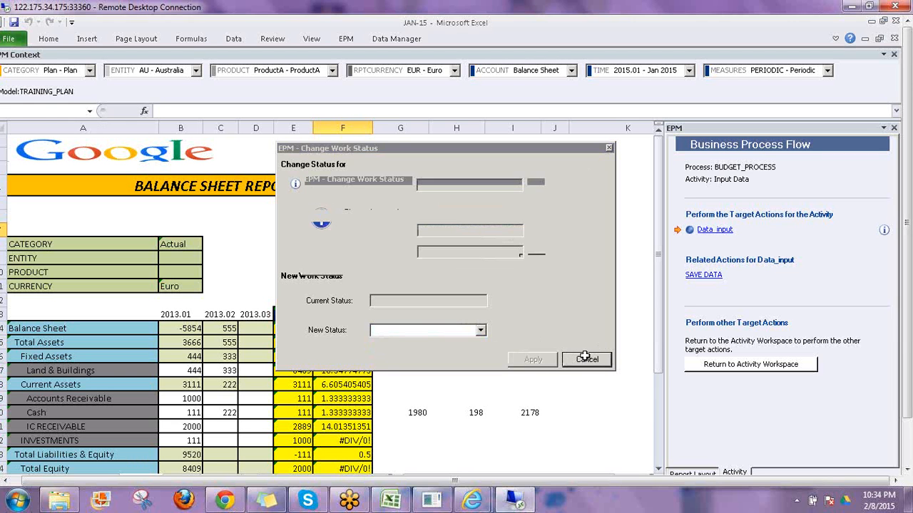
pyautogui.click(587, 360)
pyautogui.moveTo(909, 340); pyautogui.dragTo(909, 390)
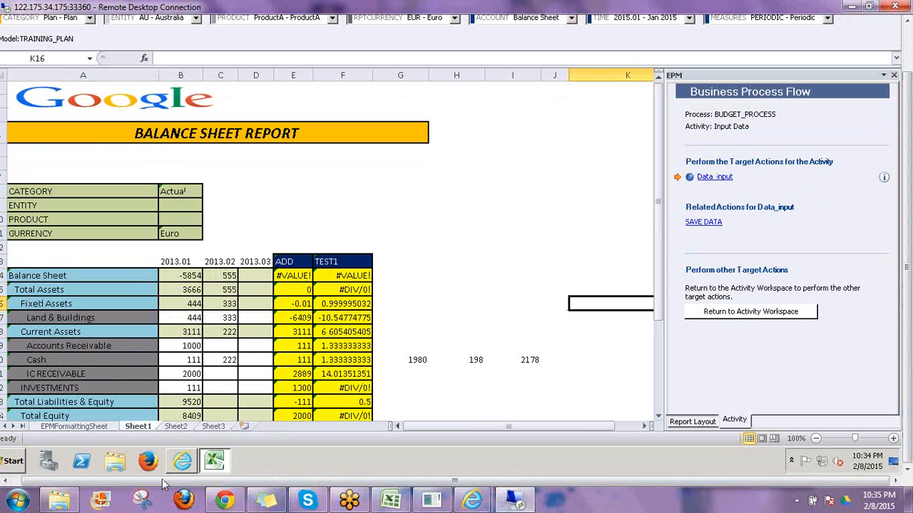
pyautogui.click(182, 461)
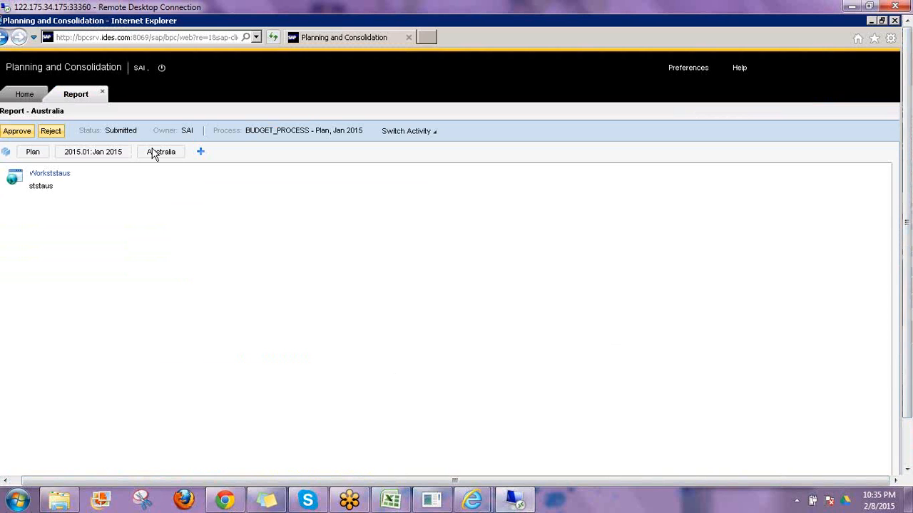
pyautogui.hotkey('alt', 'Tab')
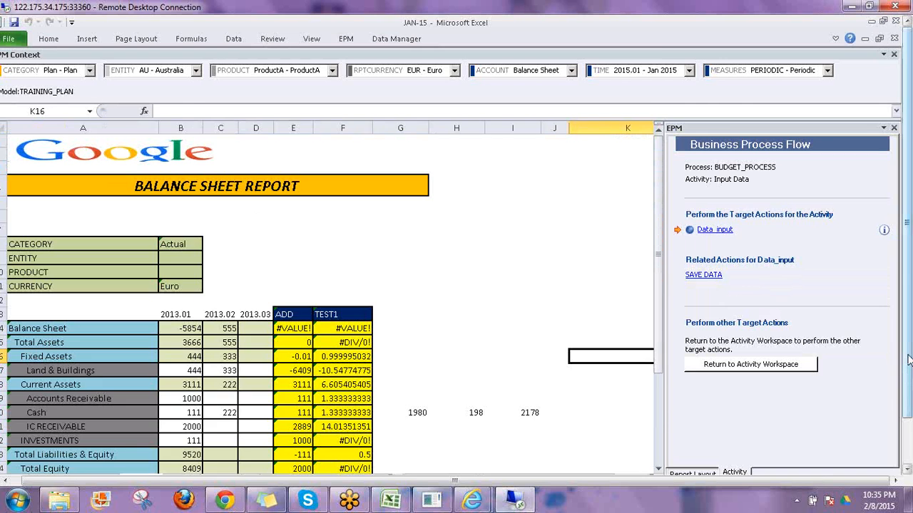
pyautogui.hotkey('ctrl', 'a')
pyautogui.moveTo(909, 360); pyautogui.dragTo(909, 410)
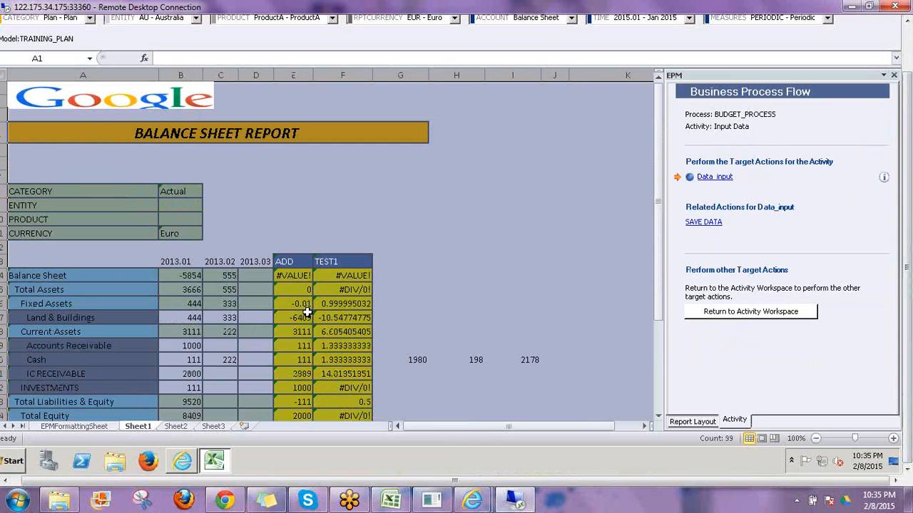
pyautogui.click(453, 279)
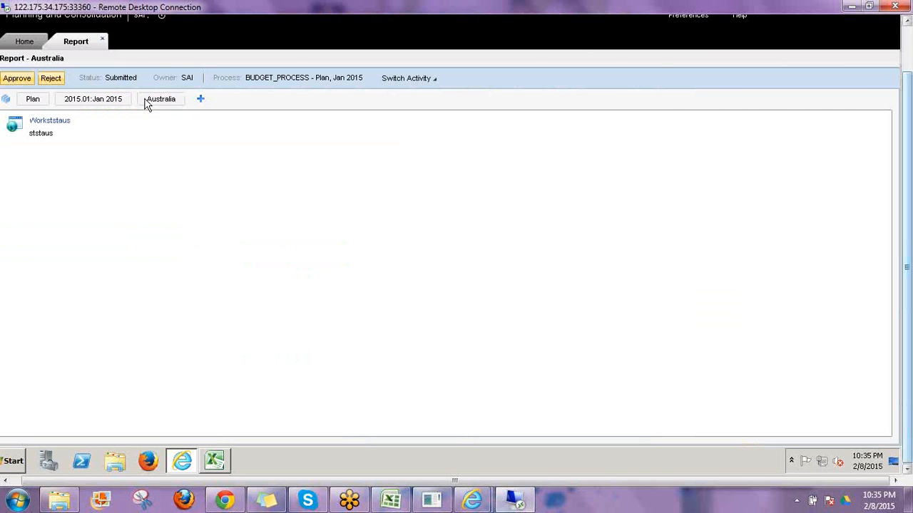
# Step: Approve the submitted Report activities for Australia and China in BUDGET_PROCESS for Plan, Jan 2015
pyautogui.click(20, 78)
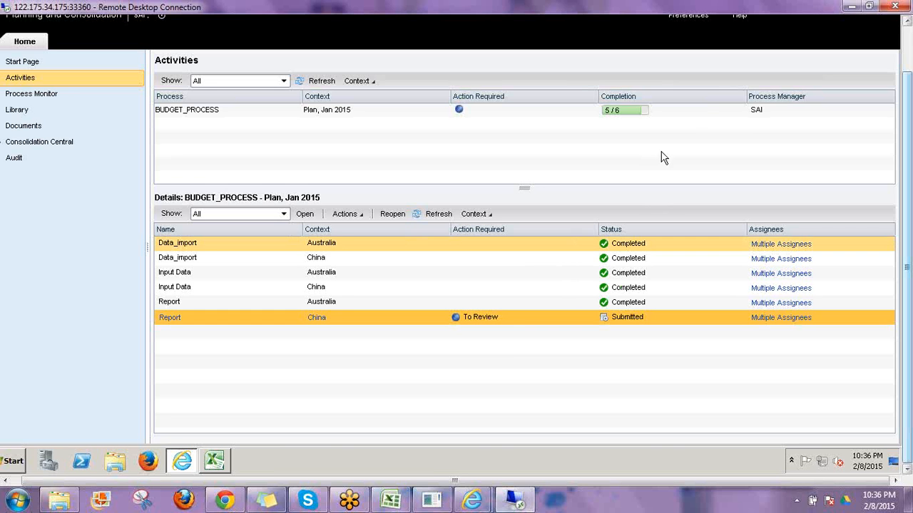
pyautogui.click(708, 112)
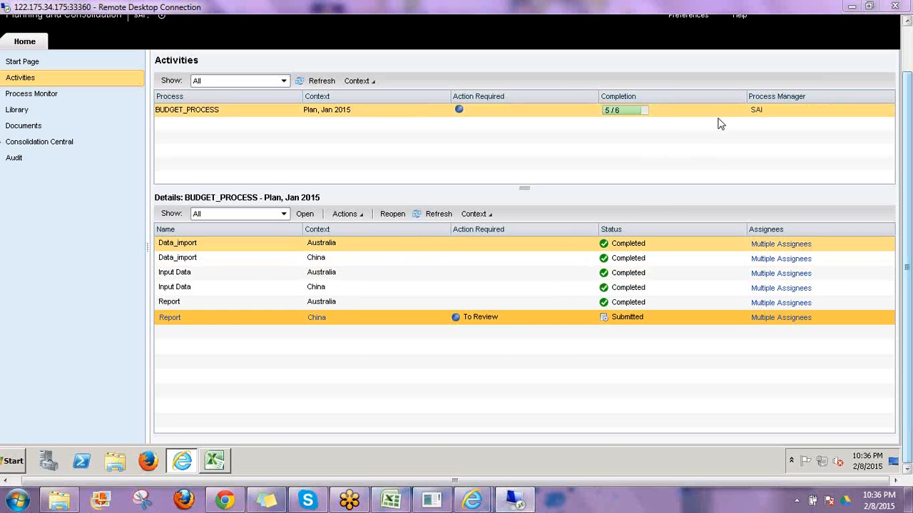
pyautogui.click(366, 218)
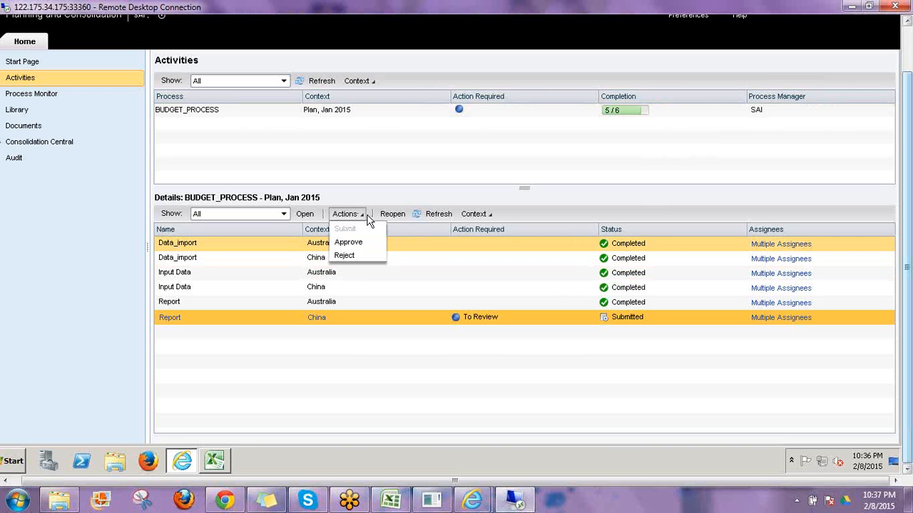
pyautogui.click(348, 243)
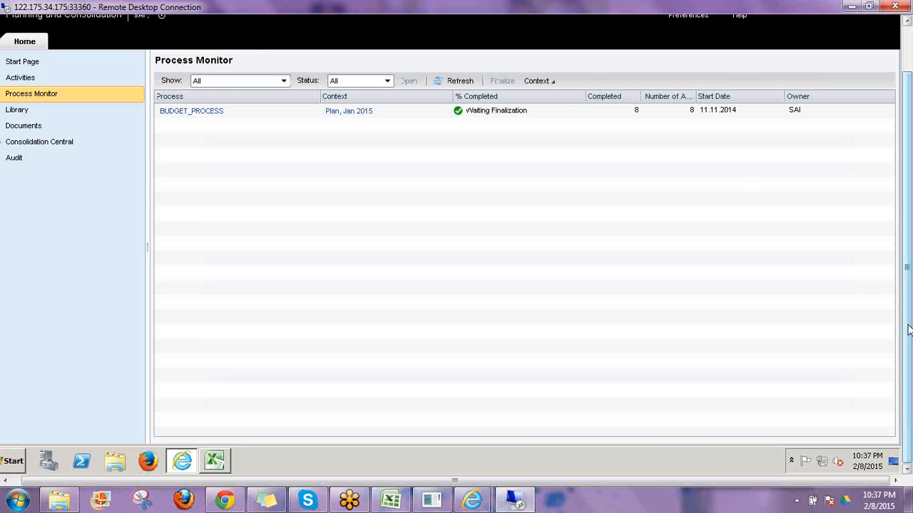
# Step: Finalize the BUDGET_PROCESS instance for Plan, Jan 2015 in the Process Monitor and check its activities
pyautogui.moveTo(909, 330); pyautogui.dragTo(907, 275)
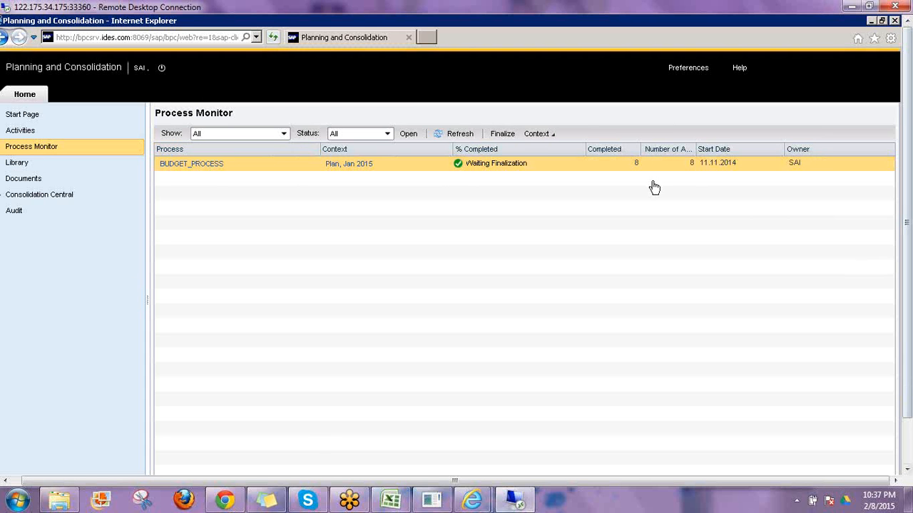
pyautogui.click(503, 134)
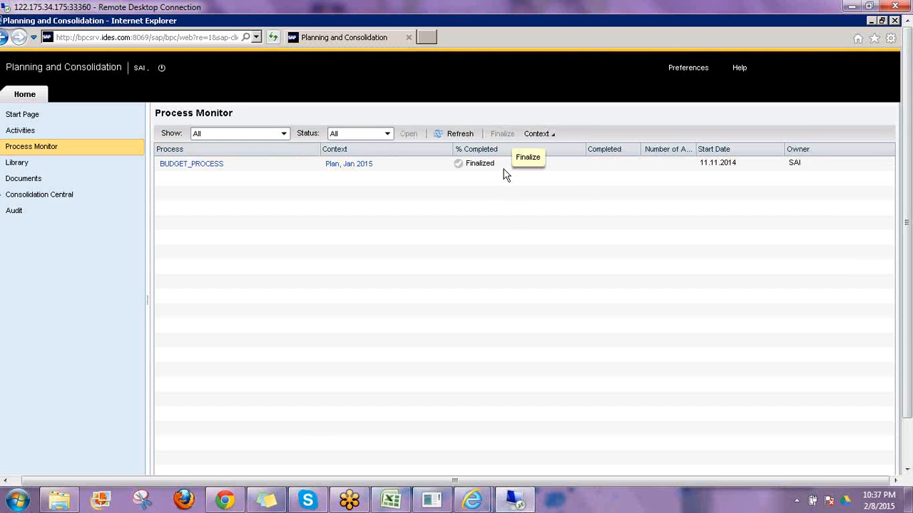
pyautogui.click(500, 168)
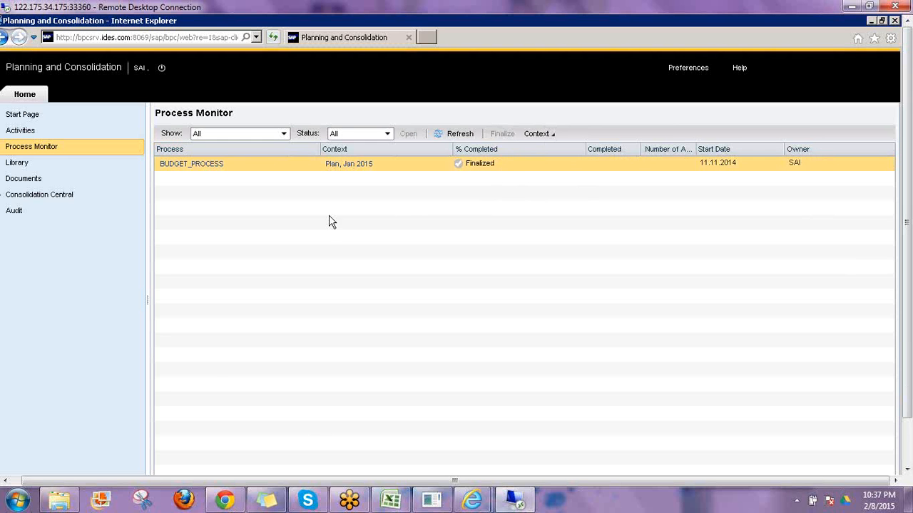
pyautogui.click(20, 133)
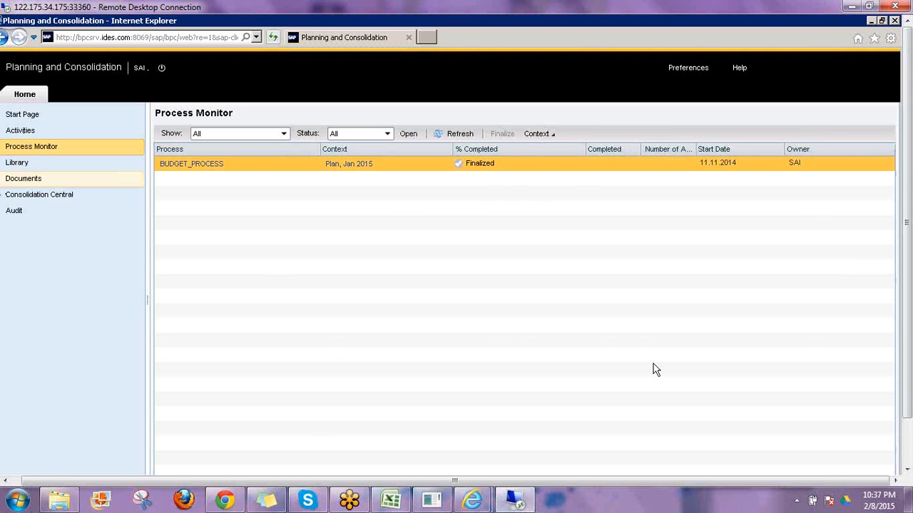
pyautogui.click(692, 344)
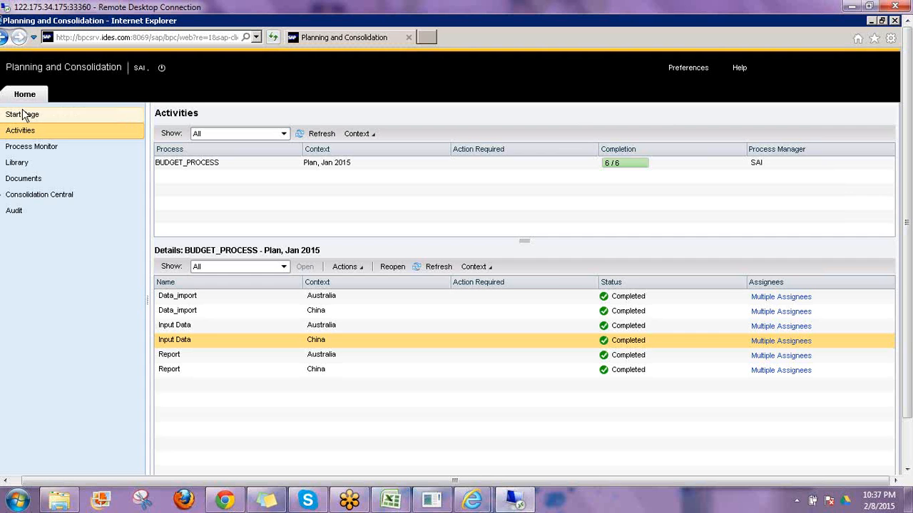
# Step: Review the BUDGET_PROCESS instance for Plan, Jan 2015 among the process instances in Administration and in the Home activities list
pyautogui.click(31, 116)
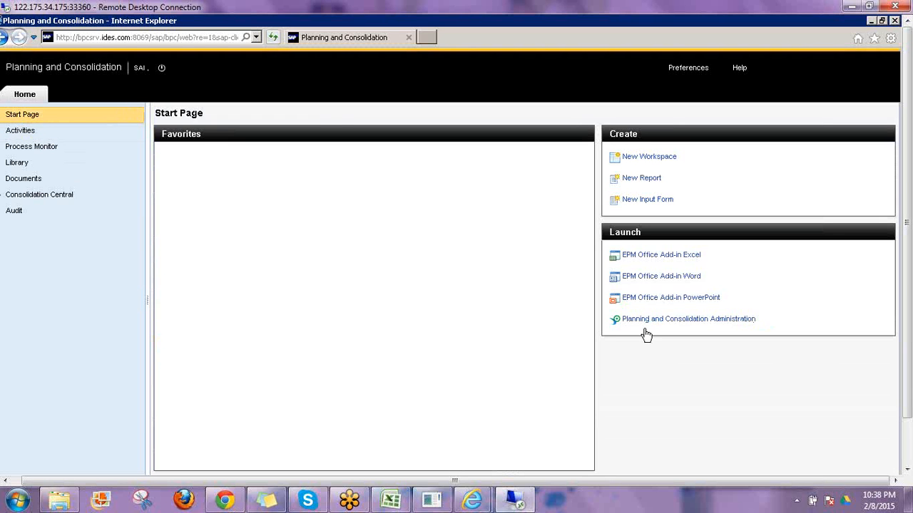
pyautogui.click(645, 321)
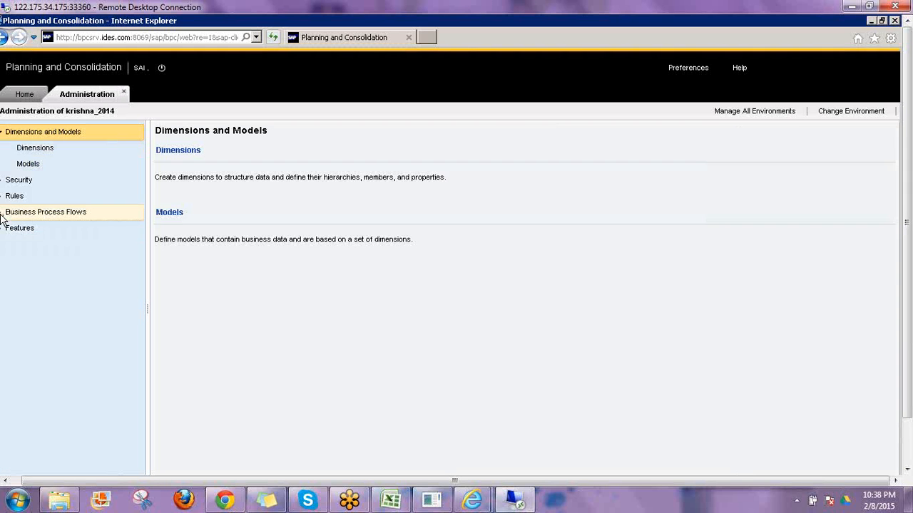
pyautogui.click(12, 214)
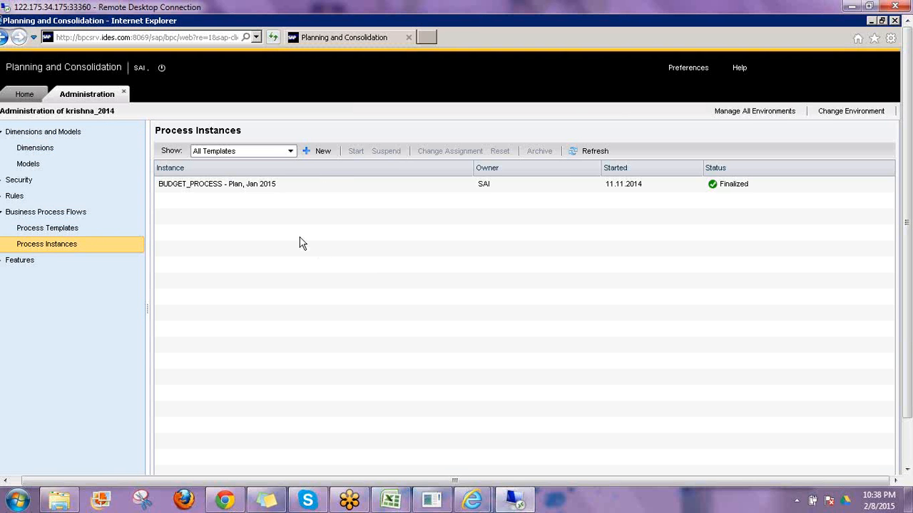
pyautogui.click(314, 185)
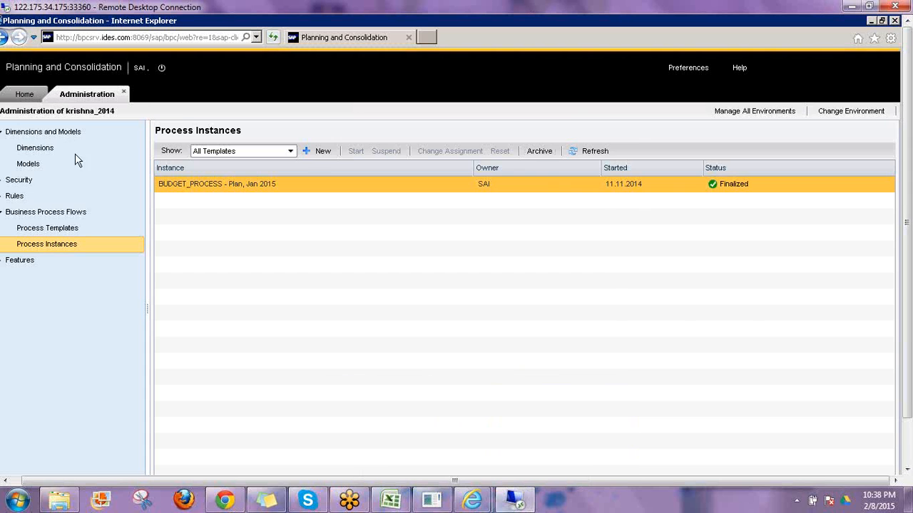
pyautogui.click(24, 94)
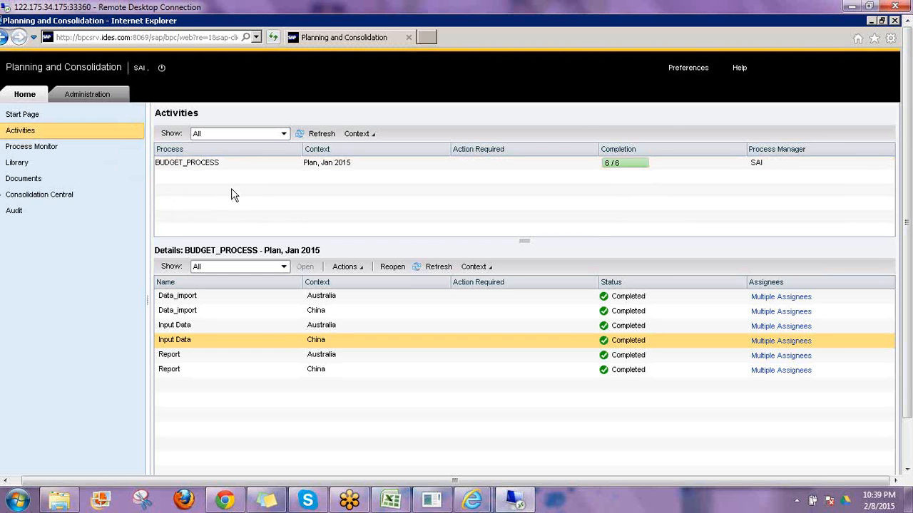
pyautogui.click(522, 166)
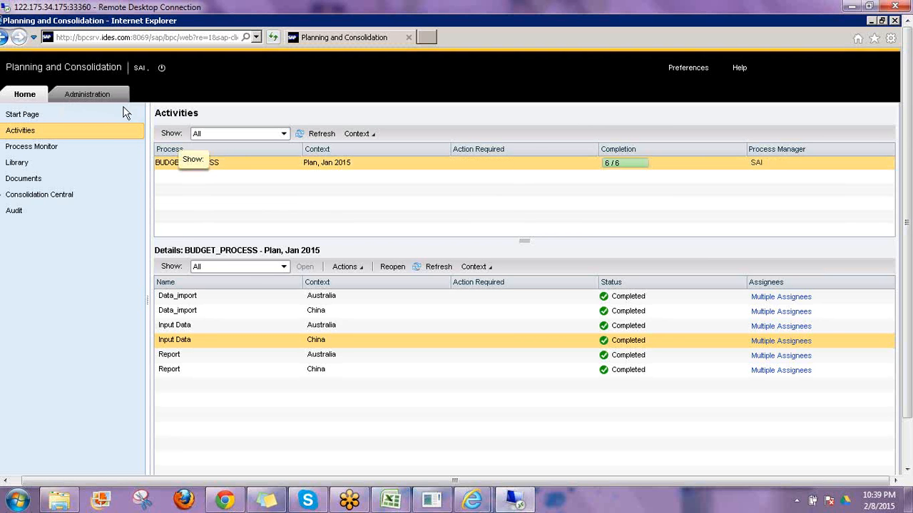
# Step: Start a new process instance in Administration from the BUDGET_PROCESS template and assign the available user as its owner
pyautogui.click(107, 97)
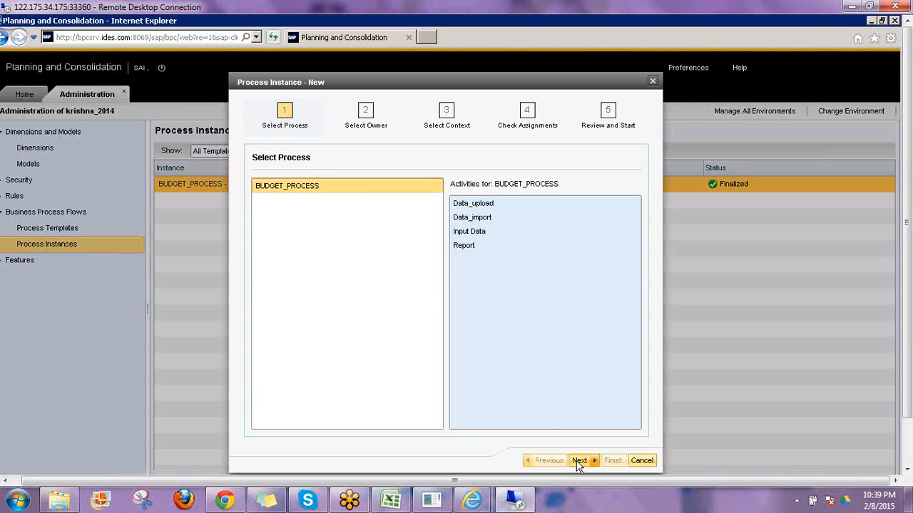
pyautogui.click(579, 462)
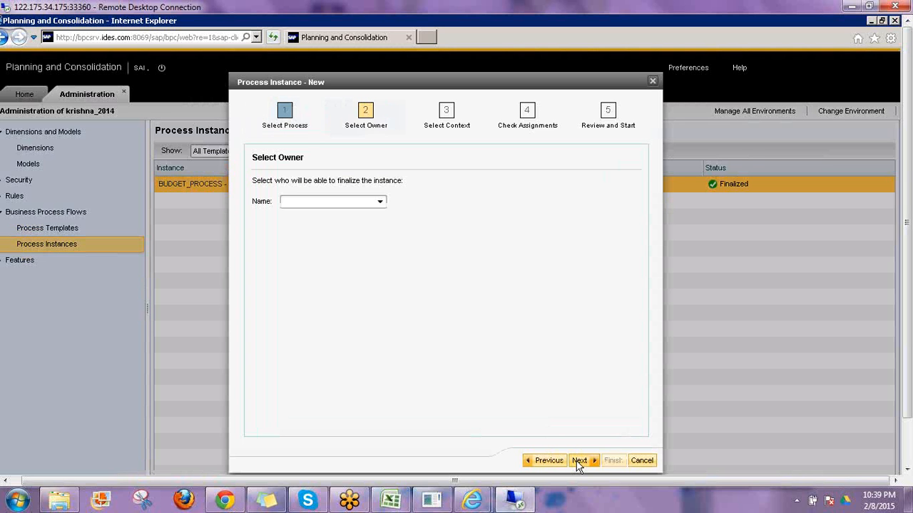
pyautogui.click(380, 203)
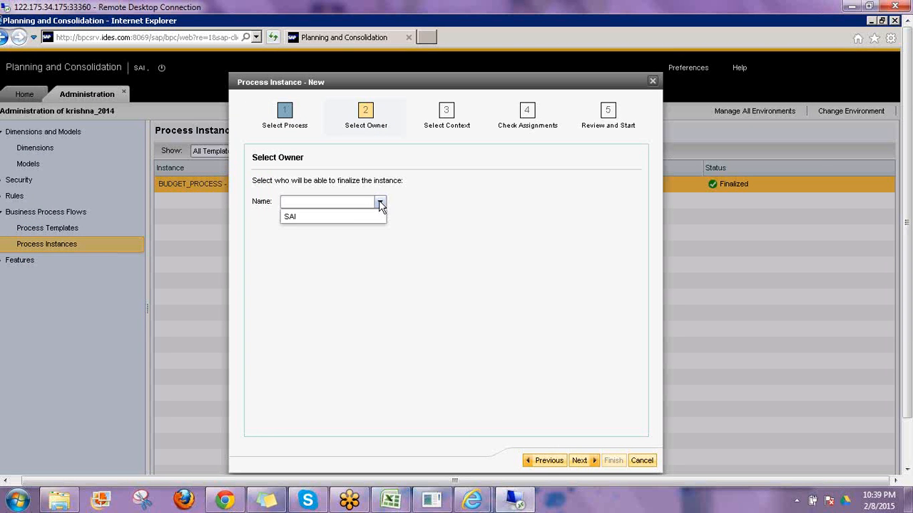
pyautogui.click(380, 203)
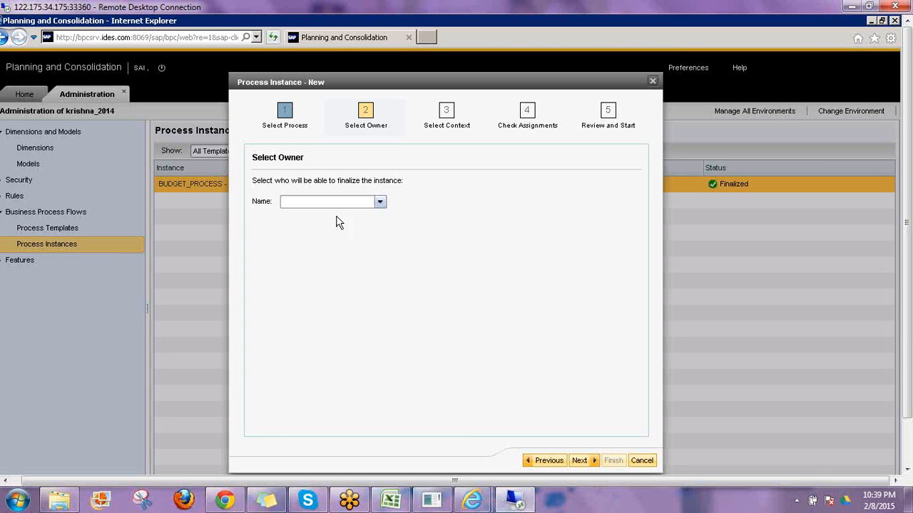
pyautogui.click(380, 203)
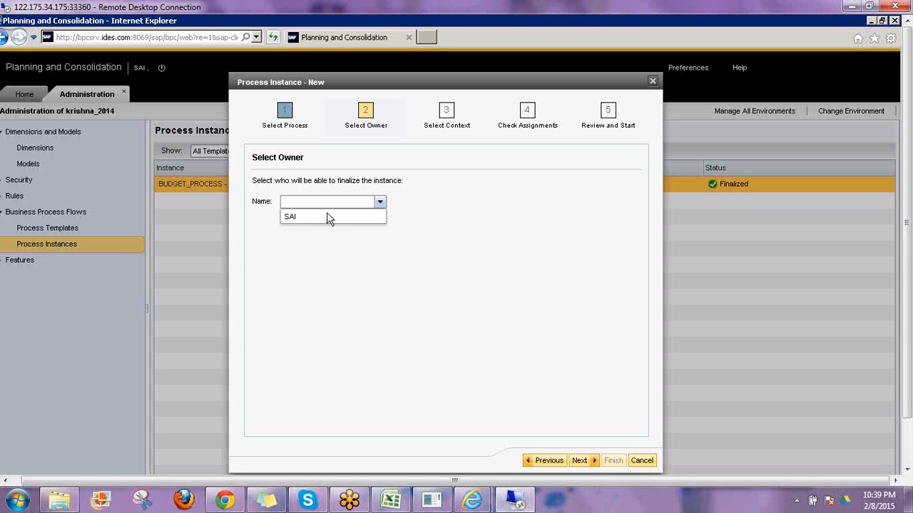
pyautogui.click(296, 216)
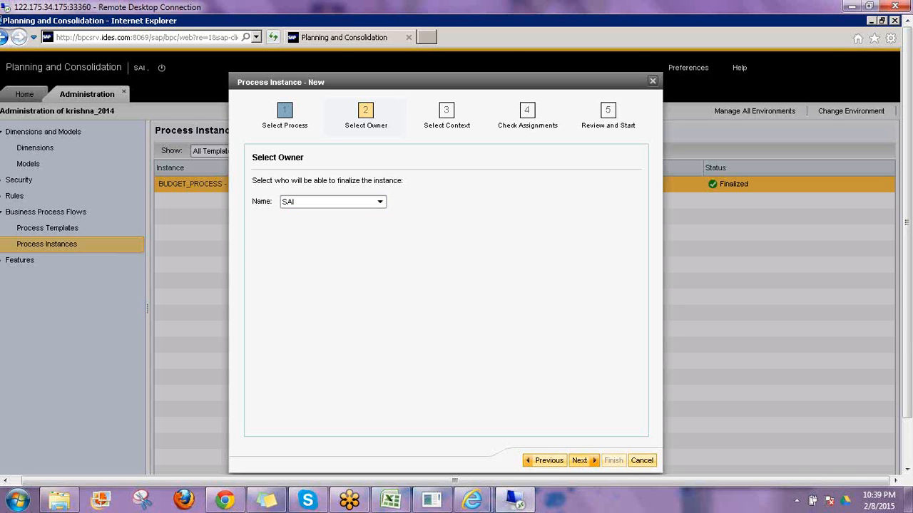
pyautogui.click(579, 460)
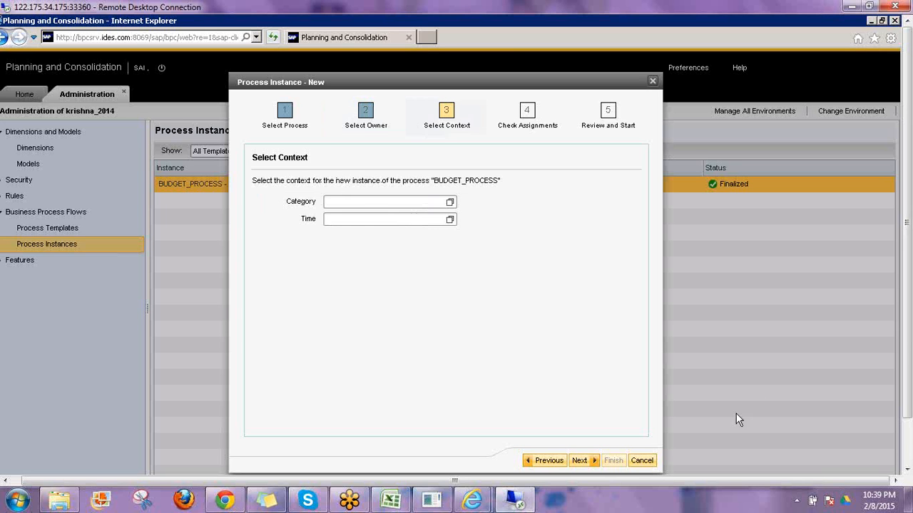
# Step: Set the new instance's context to category Plan and time Feb 2015 and proceed to the assignment check
pyautogui.click(389, 207)
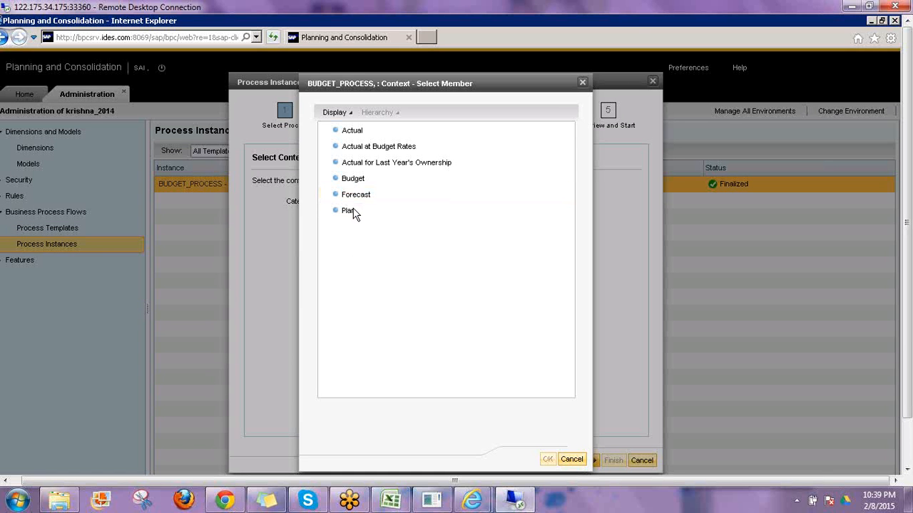
pyautogui.click(343, 214)
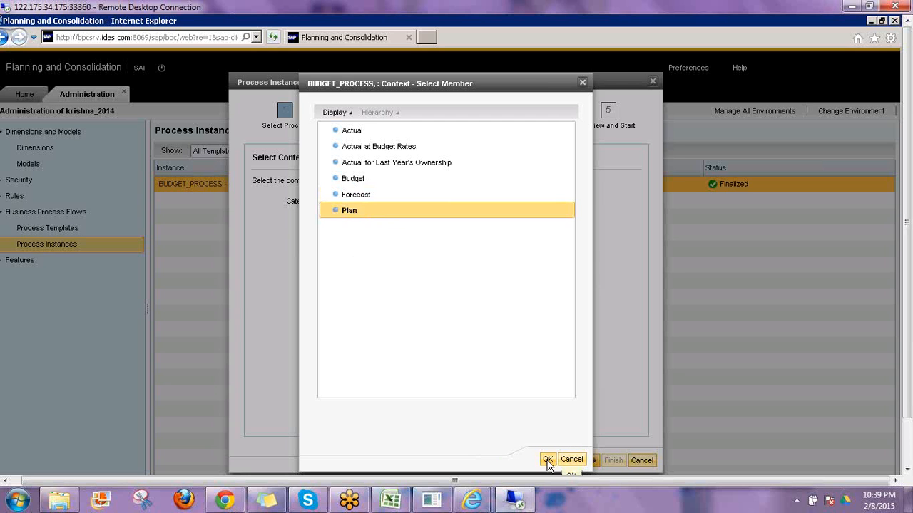
pyautogui.click(548, 460)
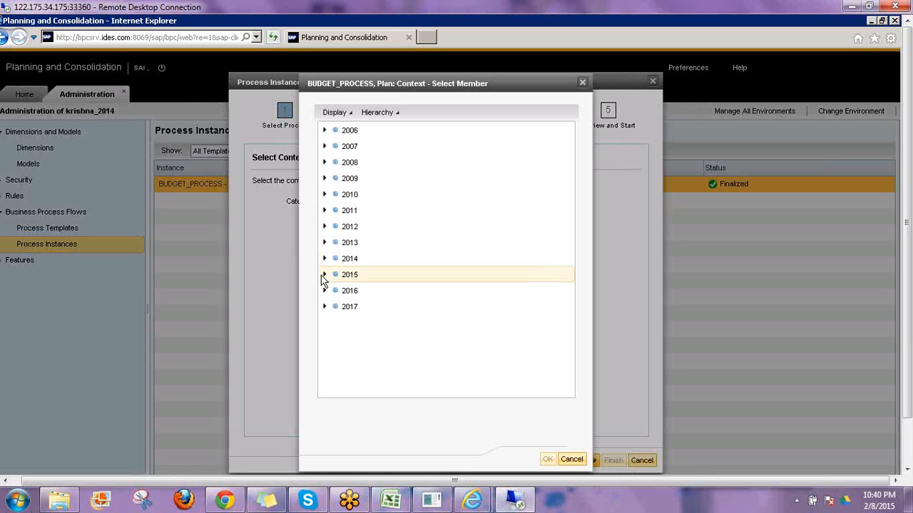
pyautogui.click(324, 276)
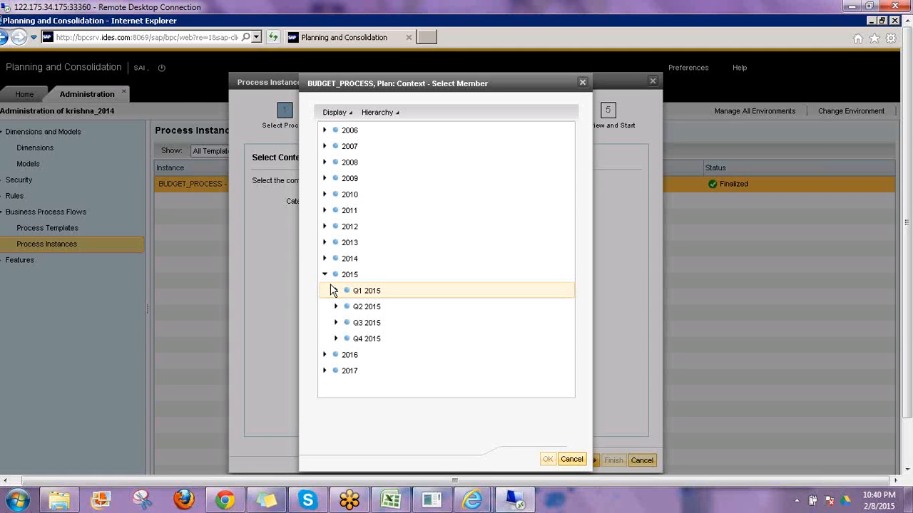
pyautogui.click(337, 291)
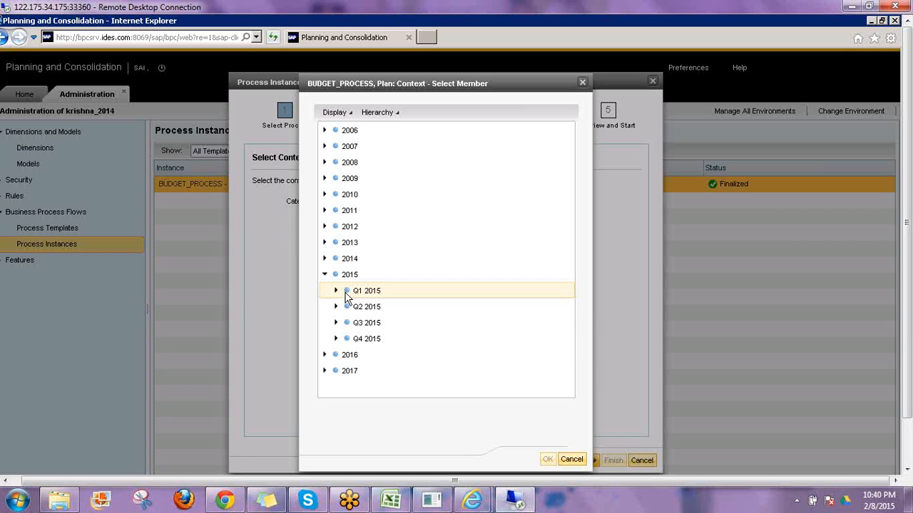
pyautogui.click(379, 322)
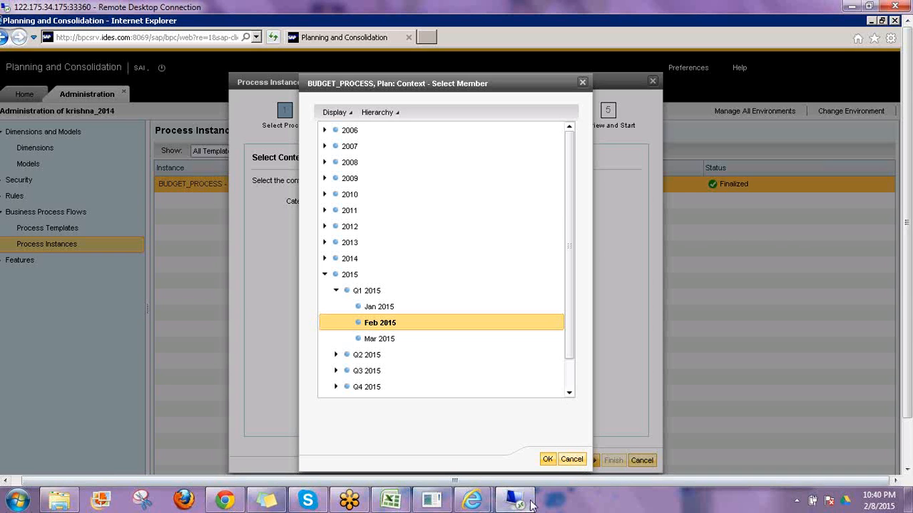
pyautogui.click(547, 460)
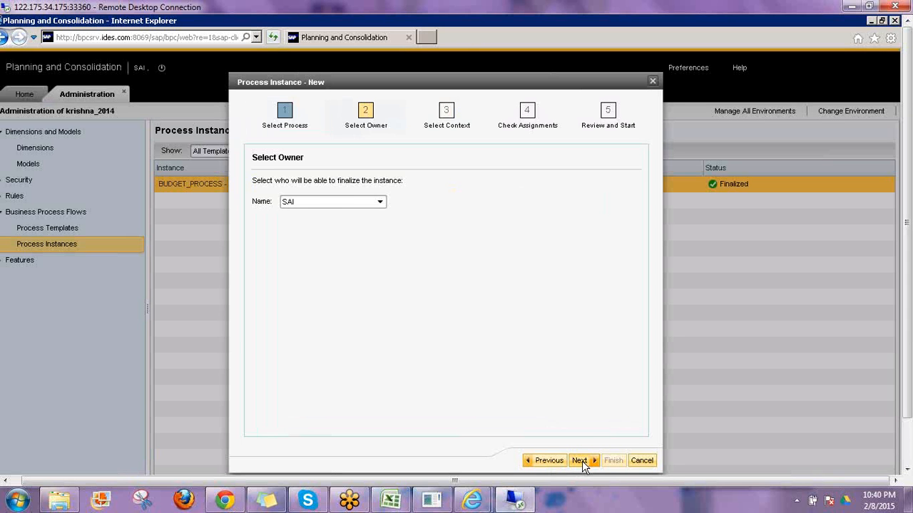
pyautogui.click(582, 461)
pyautogui.click(582, 461)
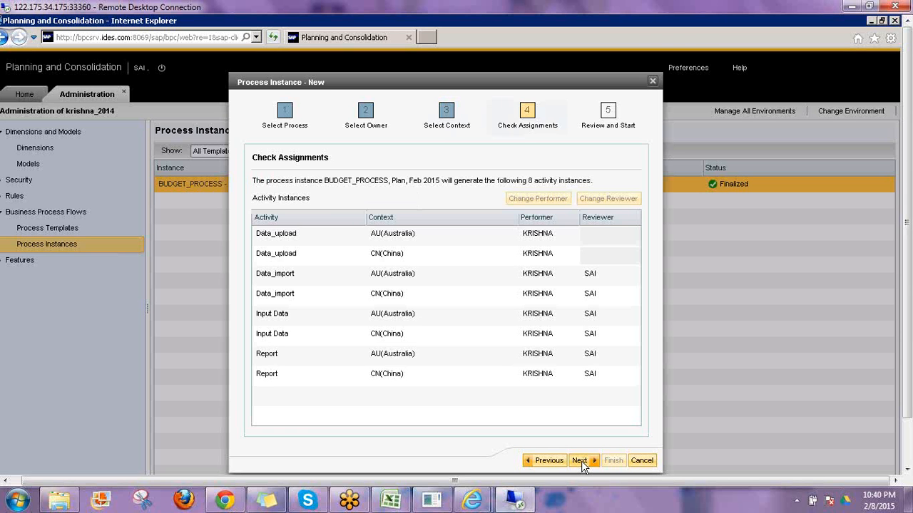
# Step: Accept the assignments, create the BUDGET_PROCESS instance for Plan, Feb 2015 with immediate start enabled, and close the wizard
pyautogui.click(579, 461)
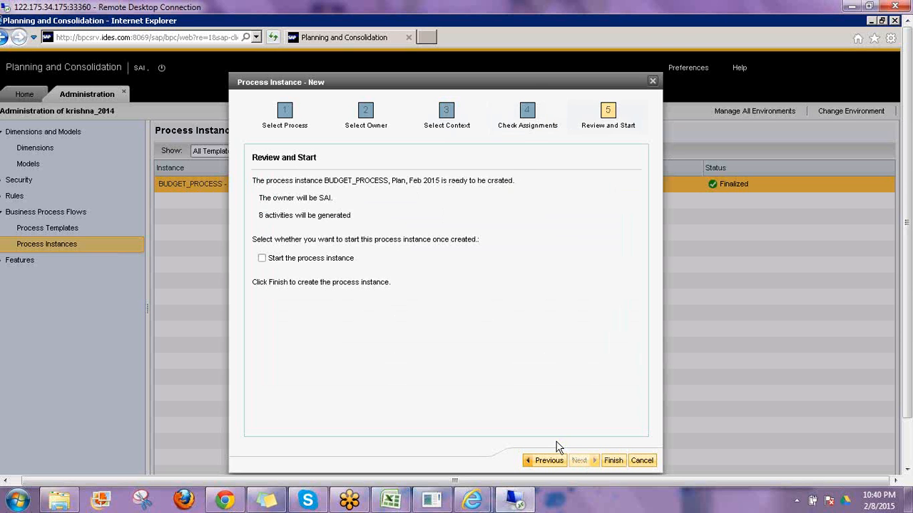
pyautogui.click(262, 258)
pyautogui.click(611, 462)
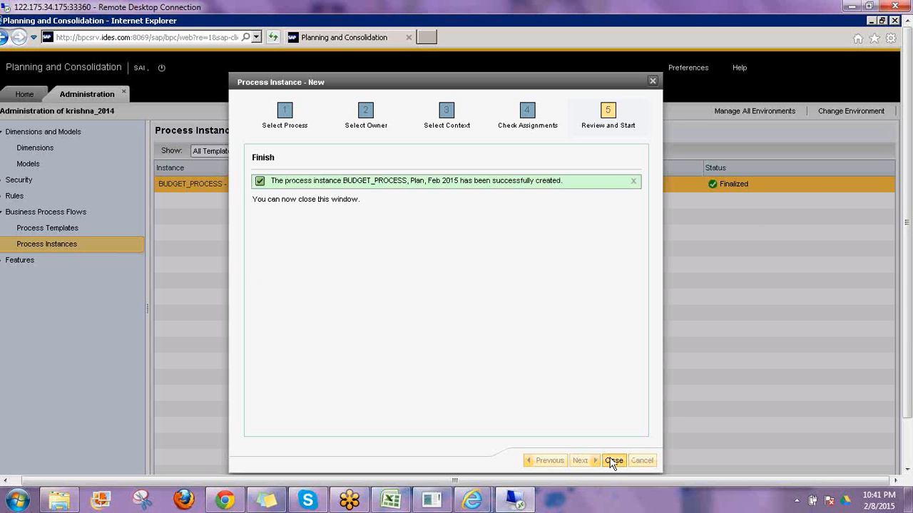
pyautogui.click(614, 462)
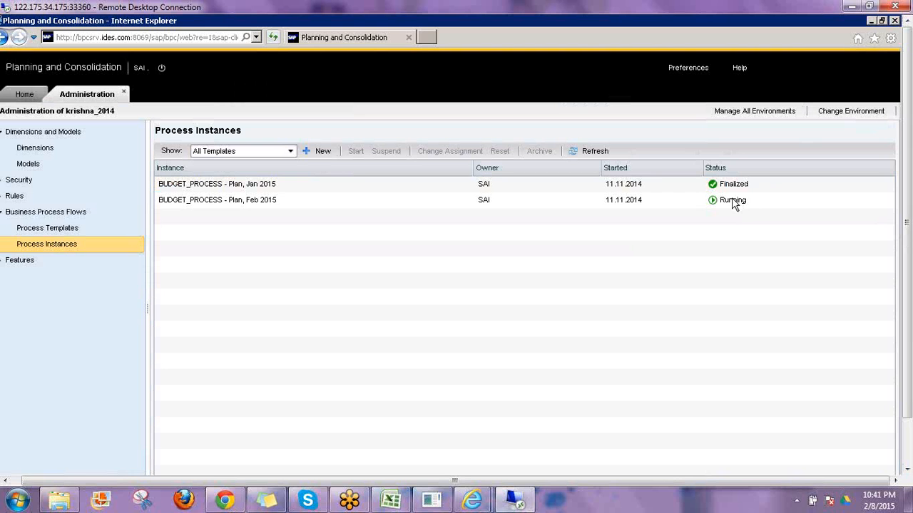
# Step: Check the Plan, Feb 2015 instance among the process instances and compare it with Jan 2015 in the refreshed Home activities list
pyautogui.click(734, 202)
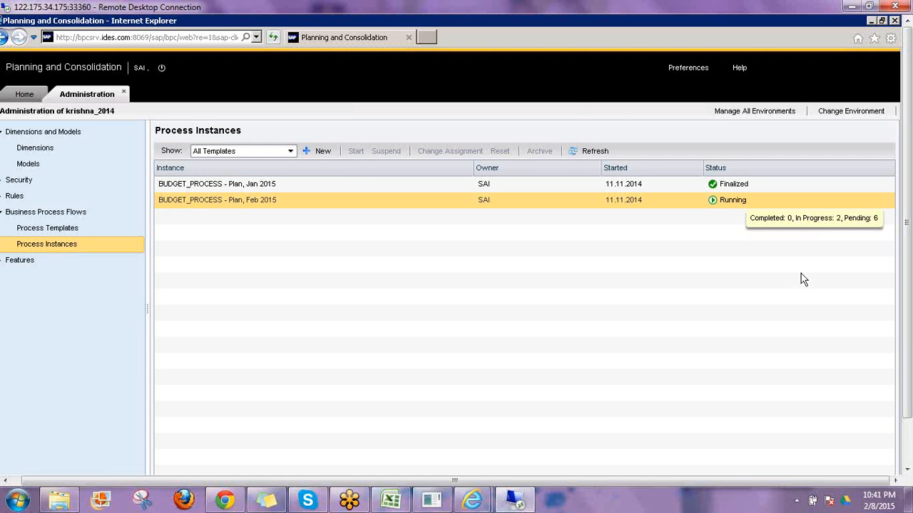
pyautogui.click(214, 199)
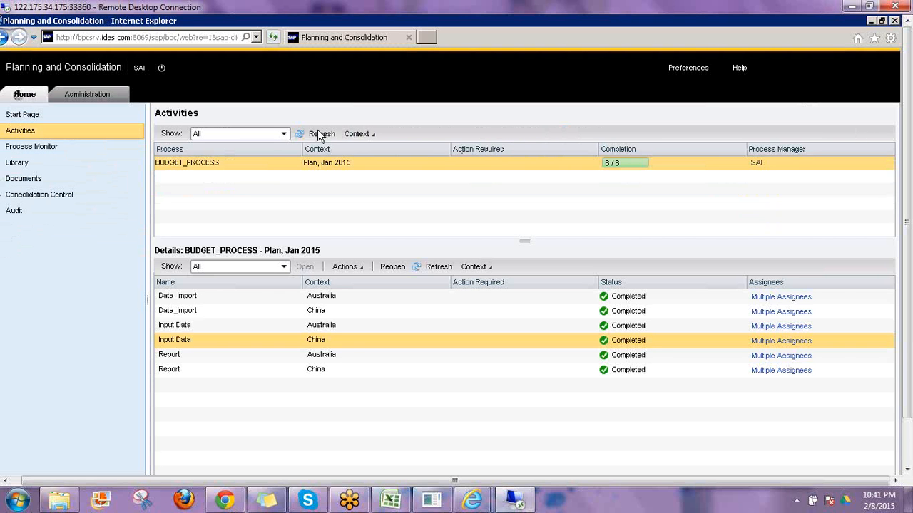
pyautogui.click(319, 134)
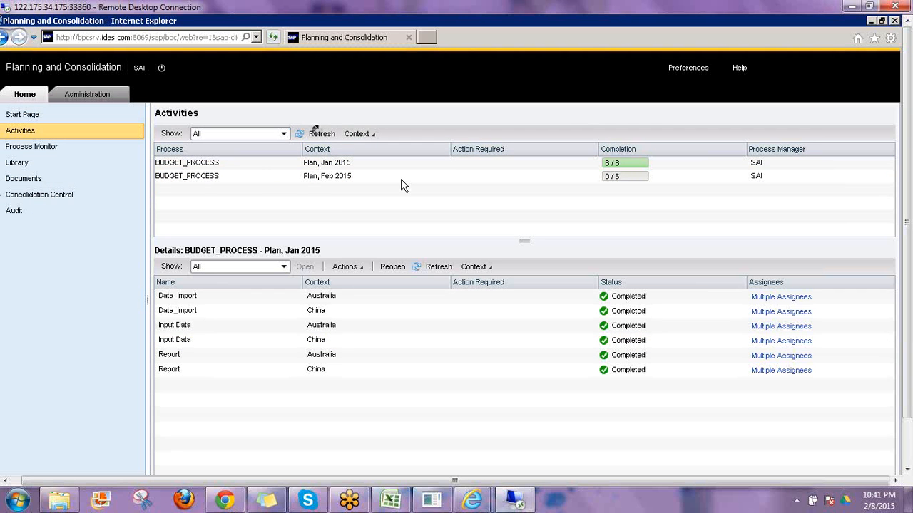
pyautogui.click(257, 166)
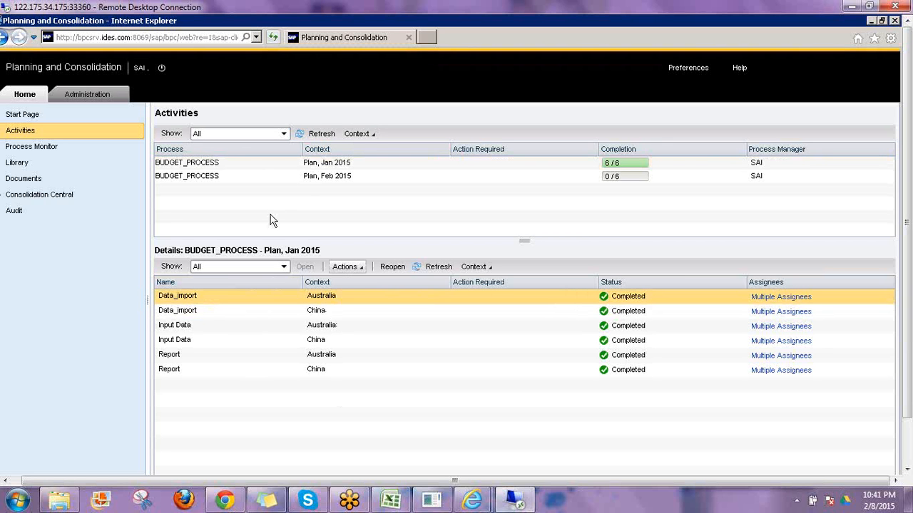
pyautogui.click(214, 162)
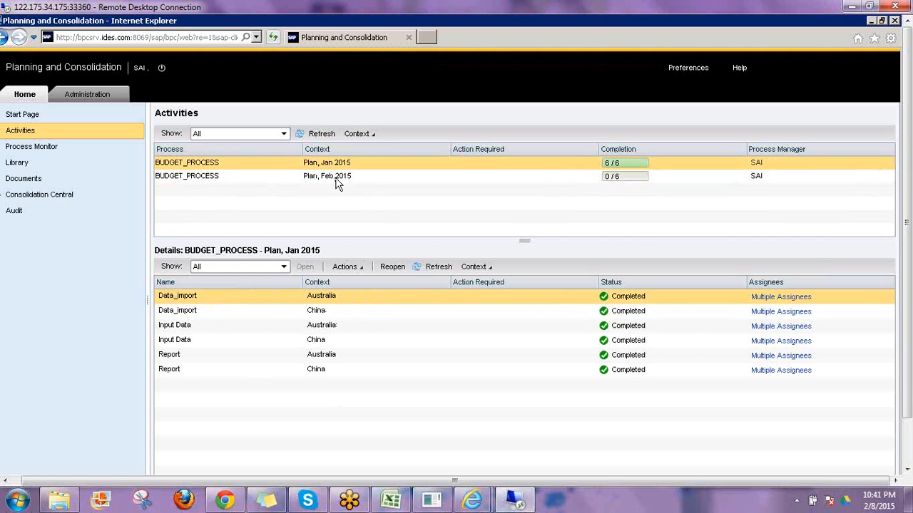
pyautogui.click(336, 182)
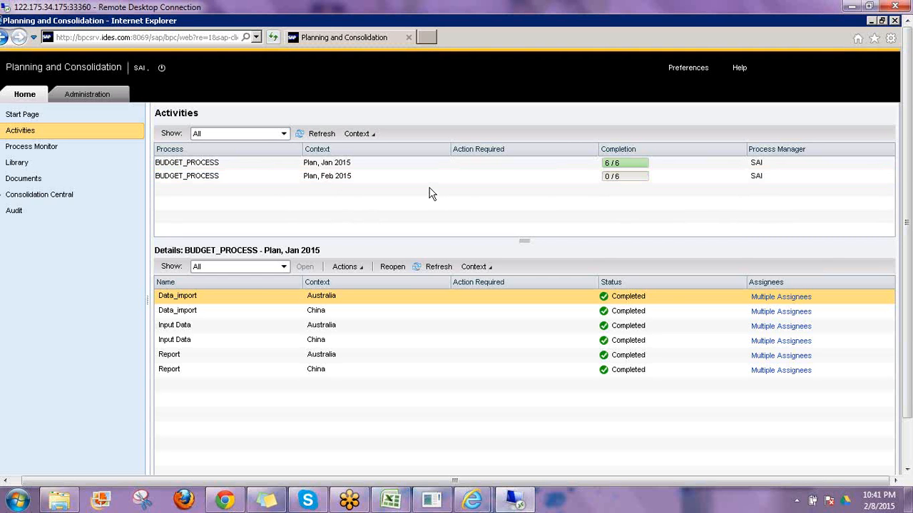
# Step: Archive the finalized BUDGET_PROCESS instance for Plan, Jan 2015 in the process instances of Administration
pyautogui.click(521, 156)
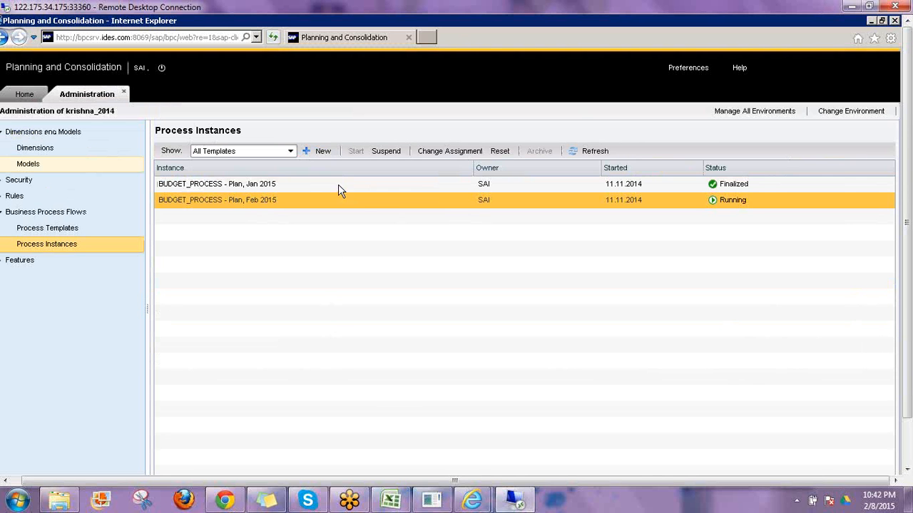
pyautogui.click(740, 187)
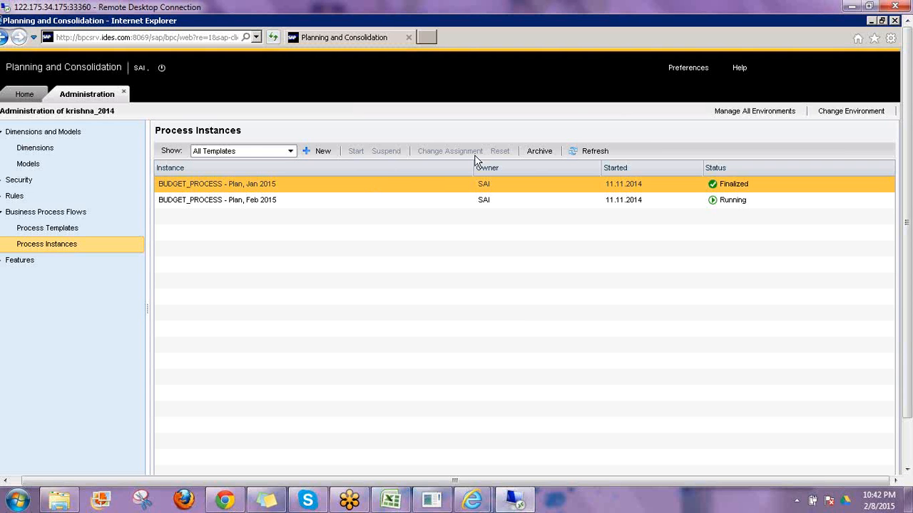
pyautogui.click(546, 154)
# Step: Review the activities of BUDGET_PROCESS for Plan, Feb 2015 in Home and its entry among the process instances in Administration
pyautogui.click(24, 93)
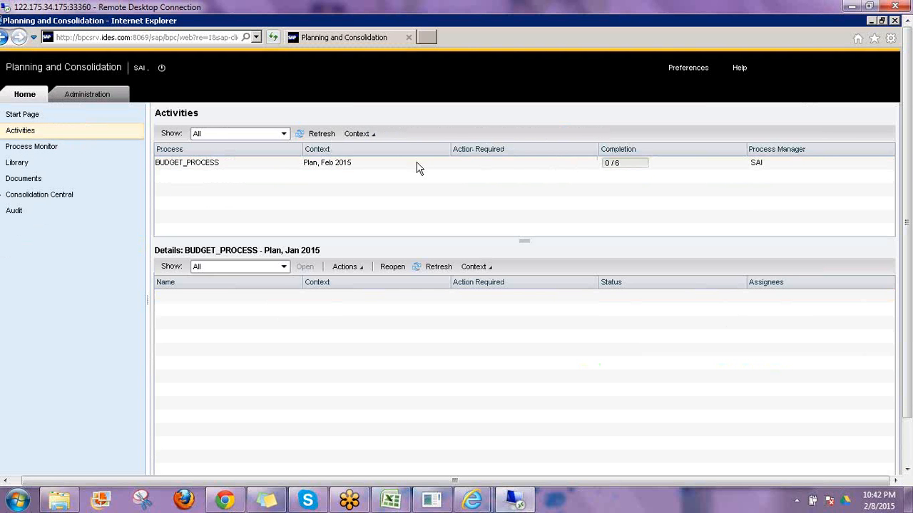
pyautogui.click(417, 163)
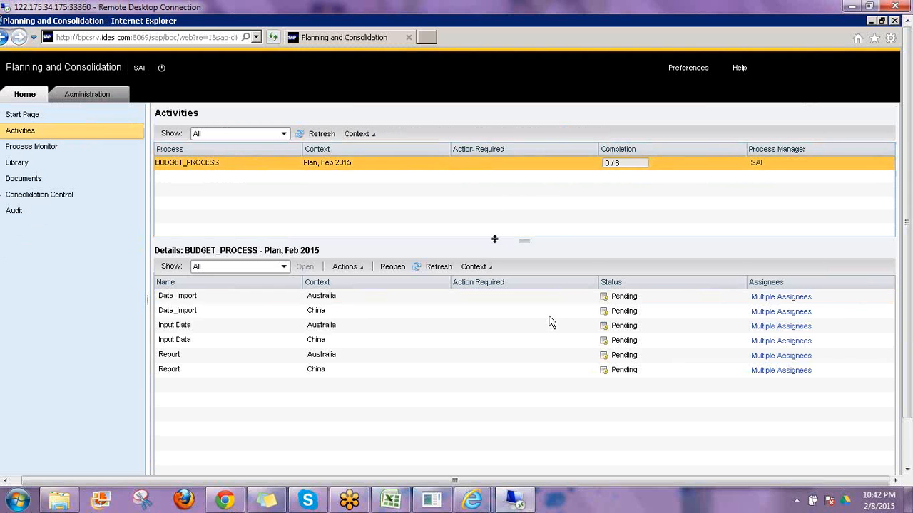
pyautogui.click(563, 327)
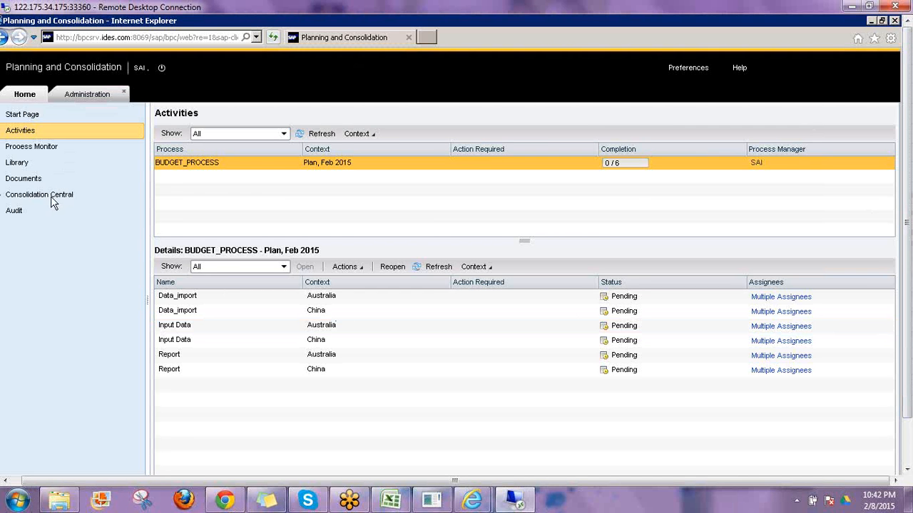
pyautogui.click(85, 95)
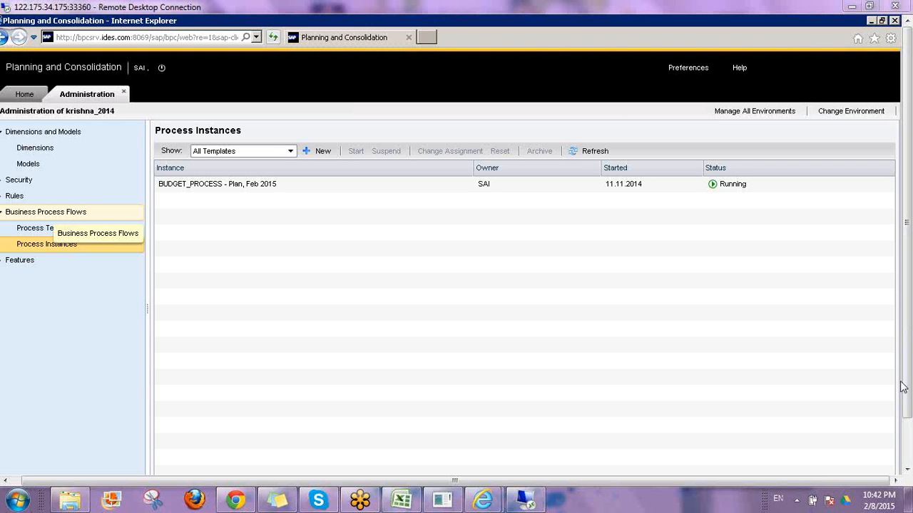
pyautogui.click(217, 184)
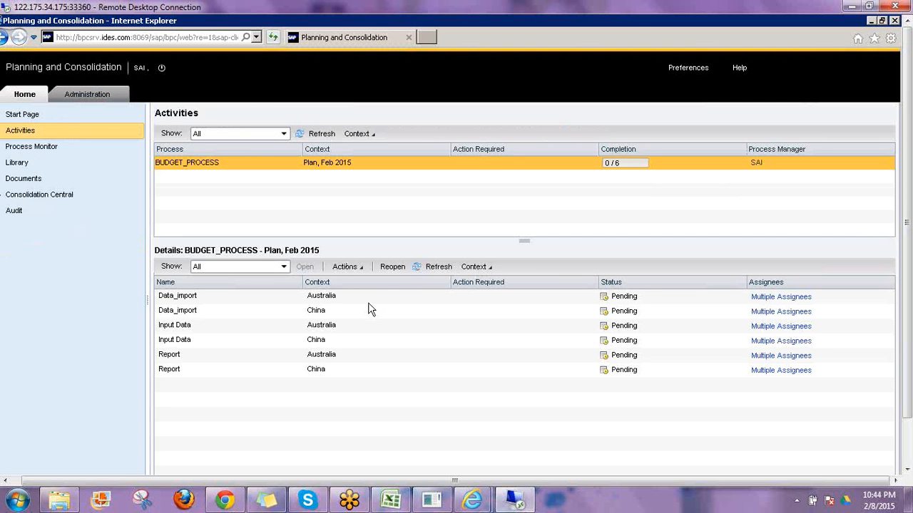
pyautogui.click(419, 330)
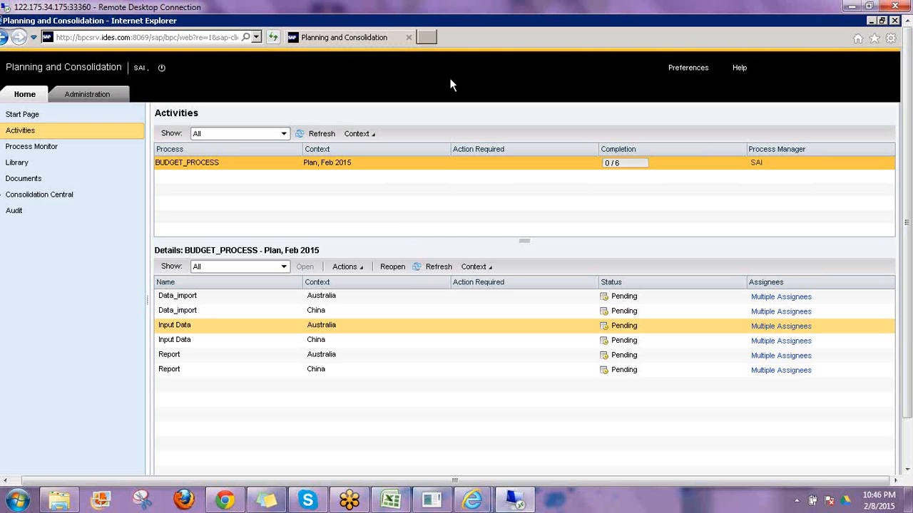
pyautogui.press('Up')
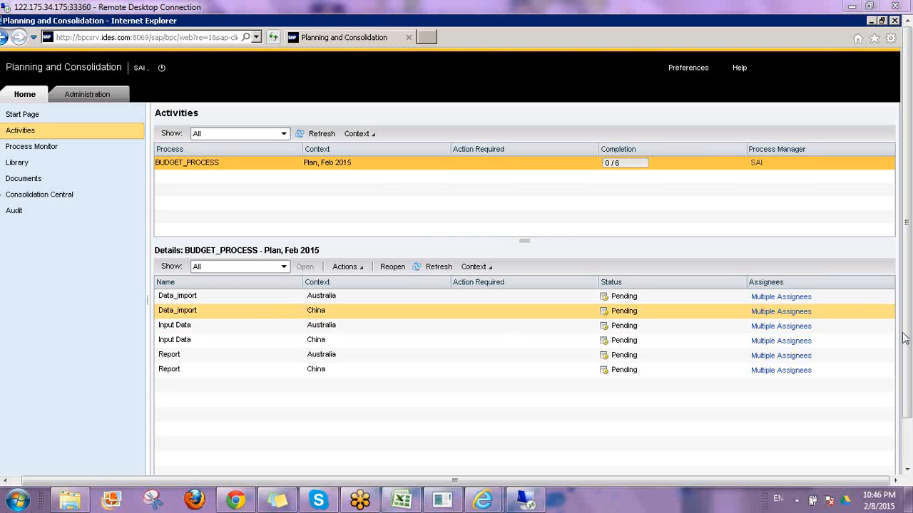